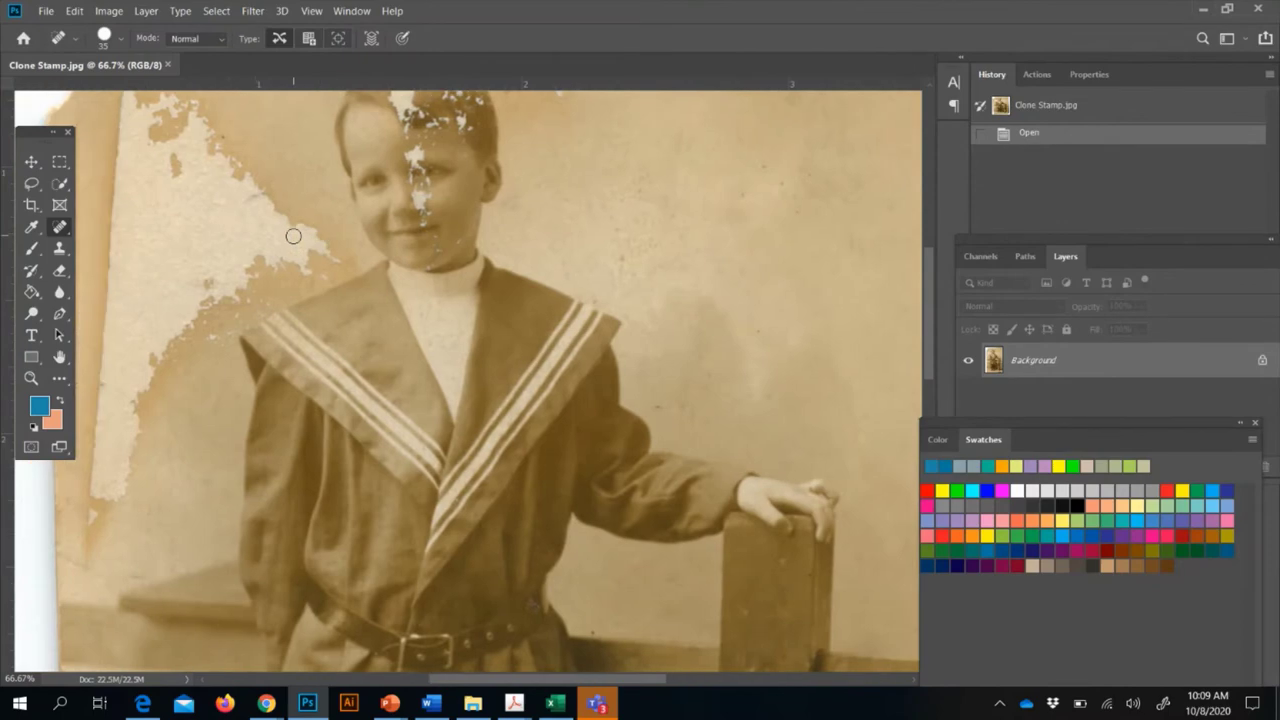
# Remove the dark mark above the torn patch and the specks in the background beside the boy with the Spot Healing Brush
pyautogui.scroll(5, 293, 236)
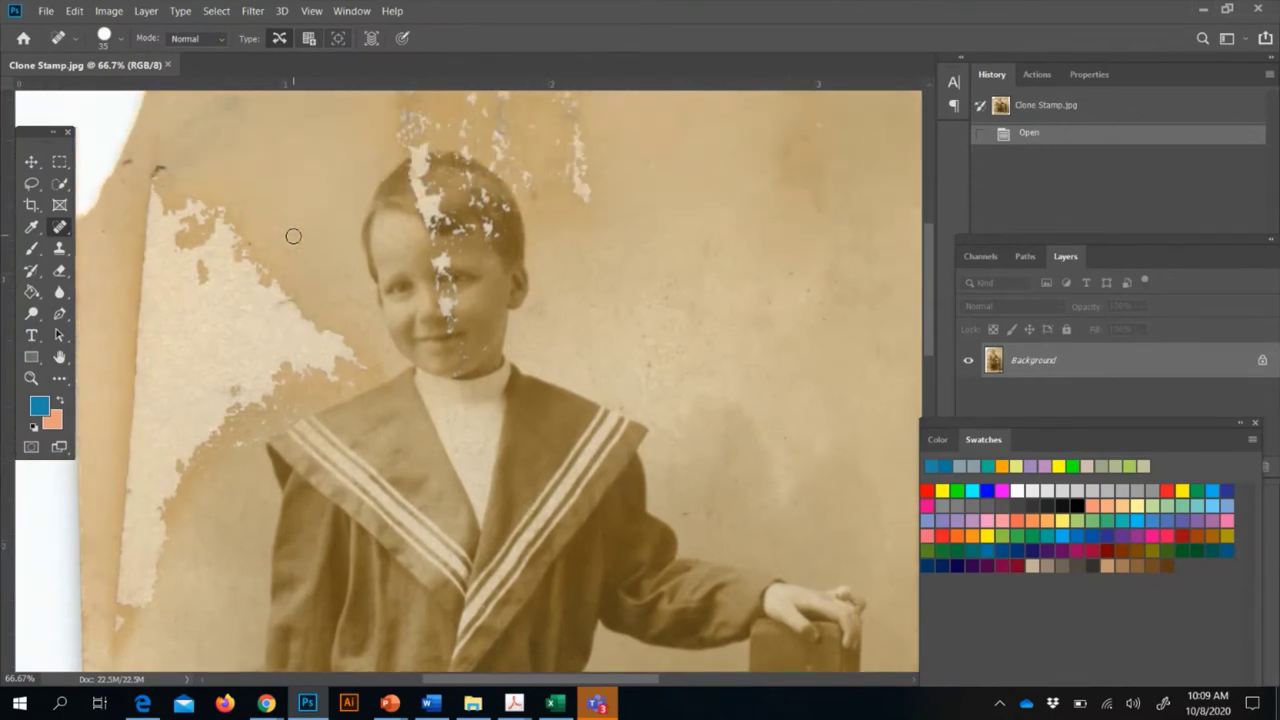
pyautogui.rightClick(65, 228)
pyautogui.click(103, 228)
pyautogui.click(160, 167)
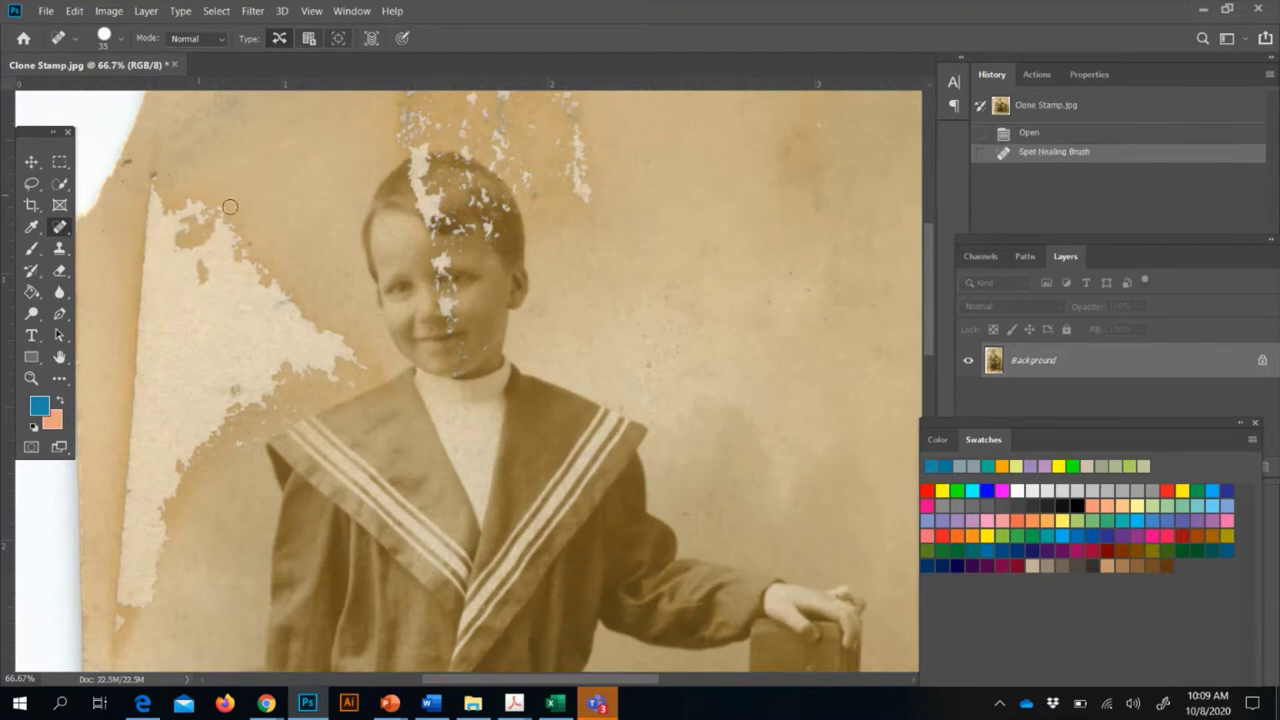
pyautogui.click(255, 245)
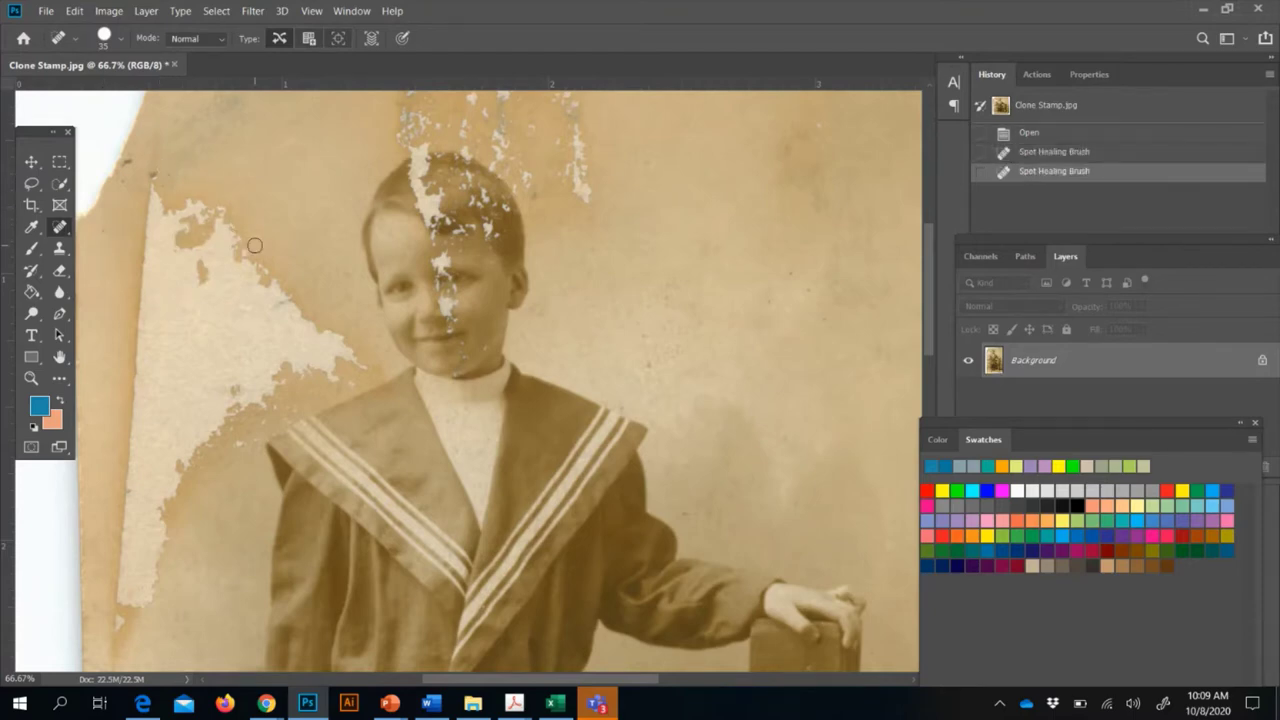
pyautogui.click(651, 360)
pyautogui.click(644, 328)
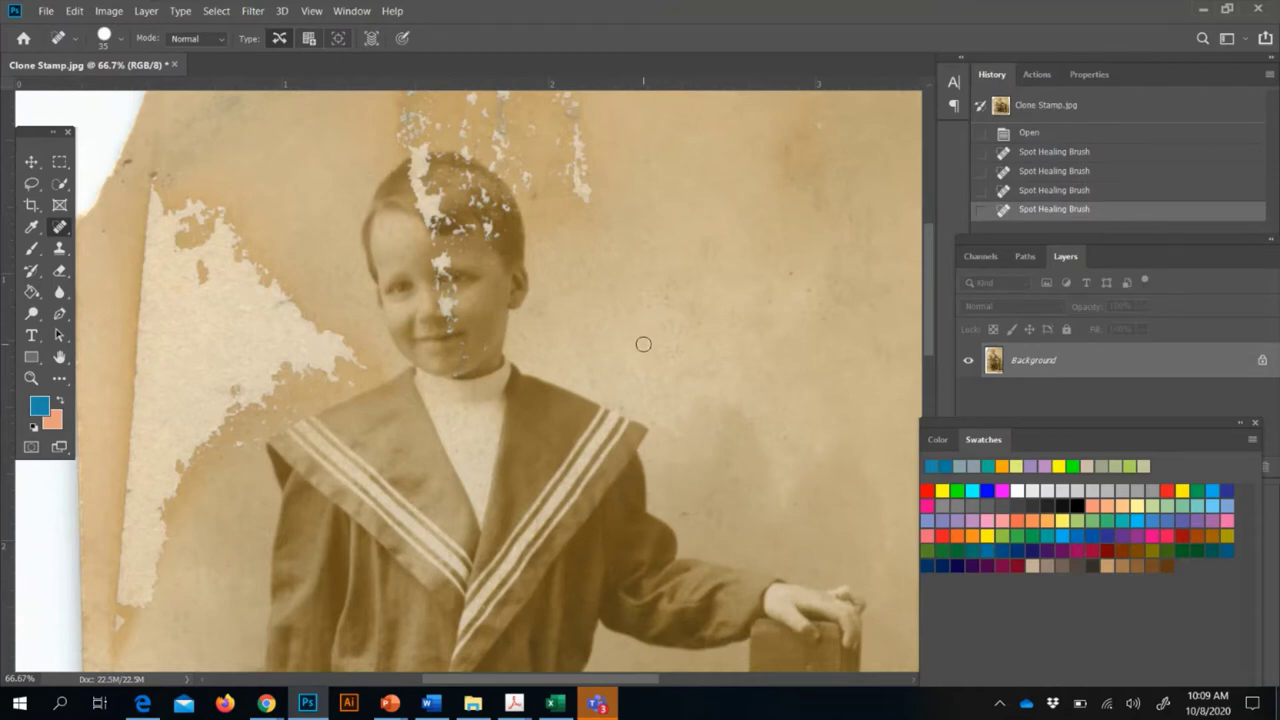
pyautogui.click(645, 335)
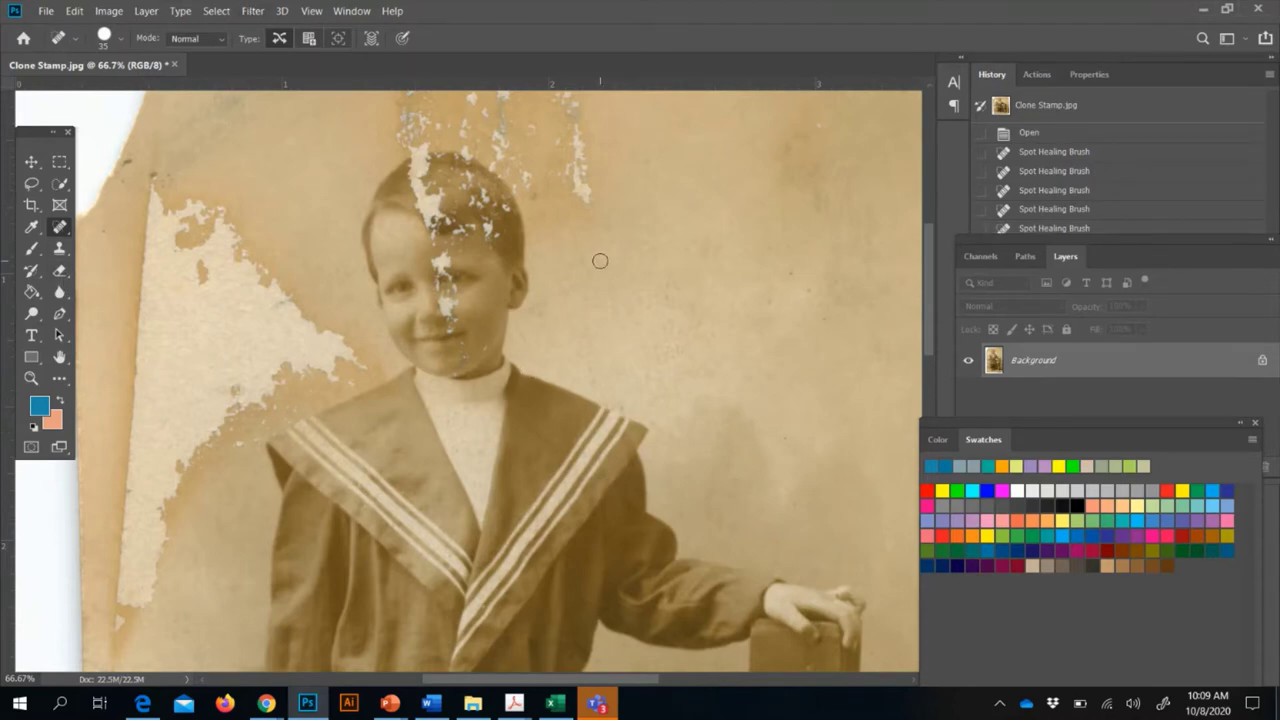
# Reduce the Spot Healing Brush to 15 px, try it near the boy's ear, and review the brush settings
pyautogui.press('[')
pyautogui.press('[')
pyautogui.hotkey('ctrl', '+')
pyautogui.hotkey('ctrl', '+')
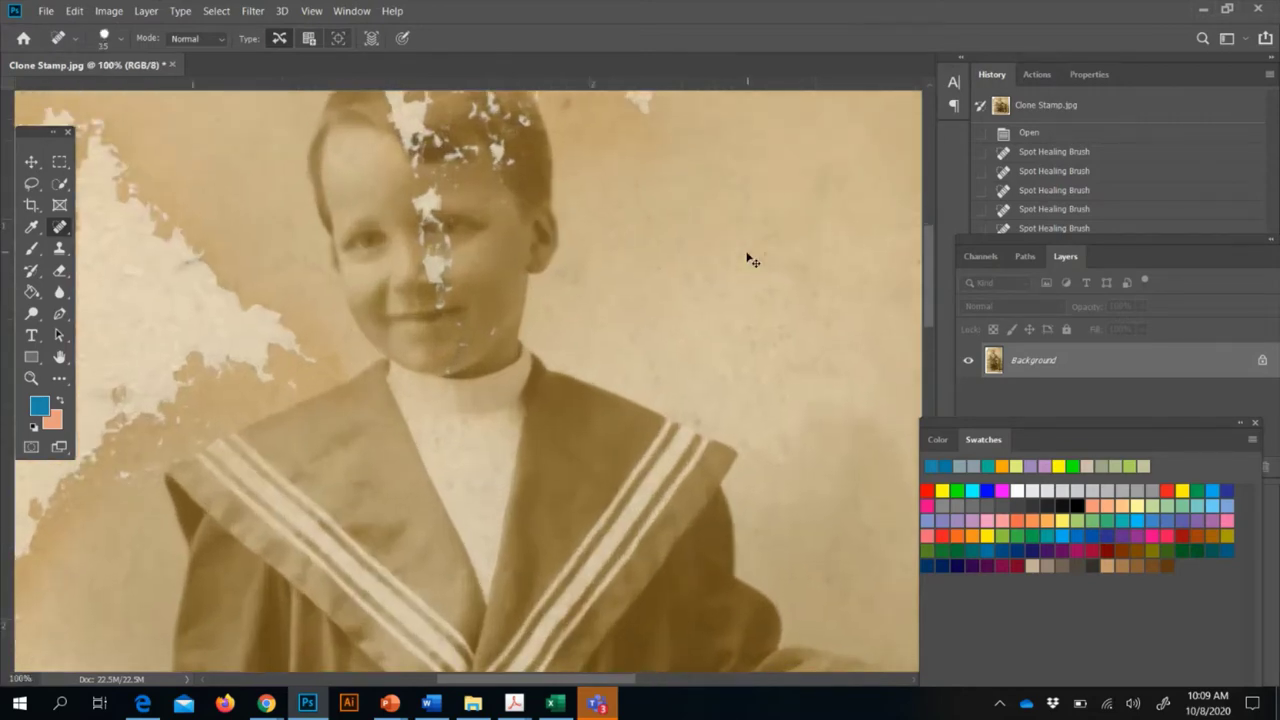
pyautogui.click(518, 282)
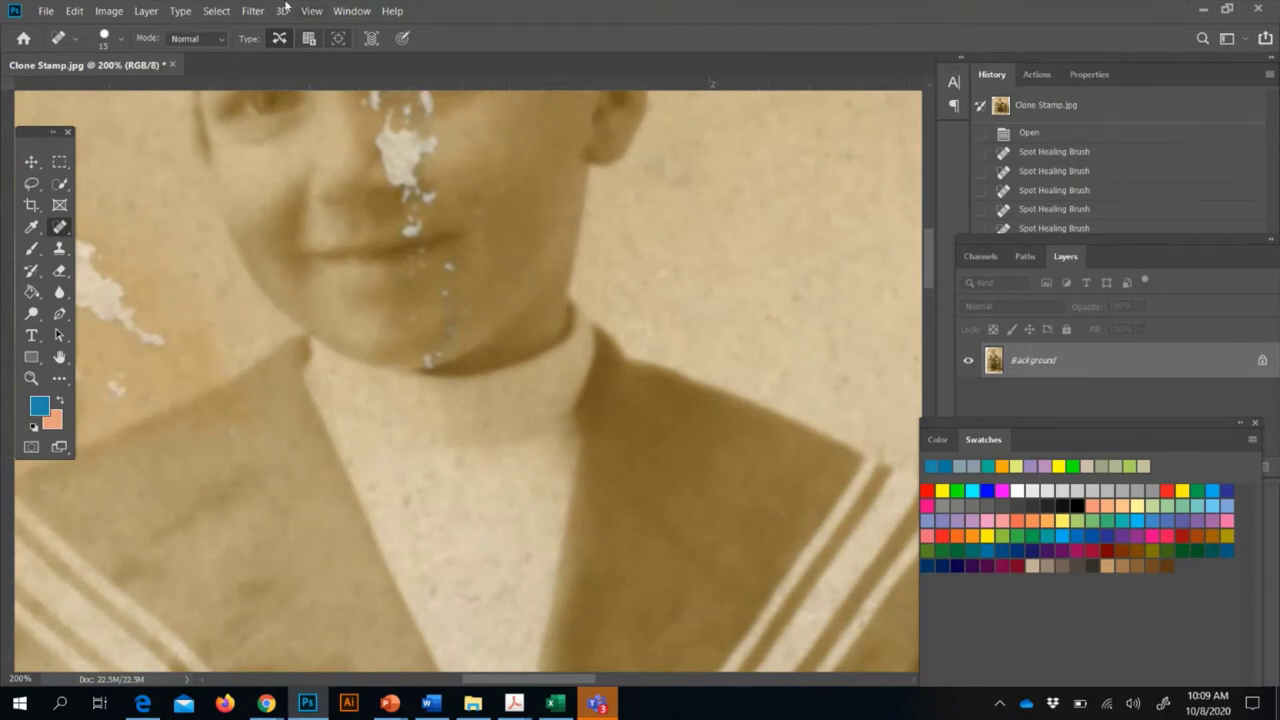
pyautogui.click(109, 38)
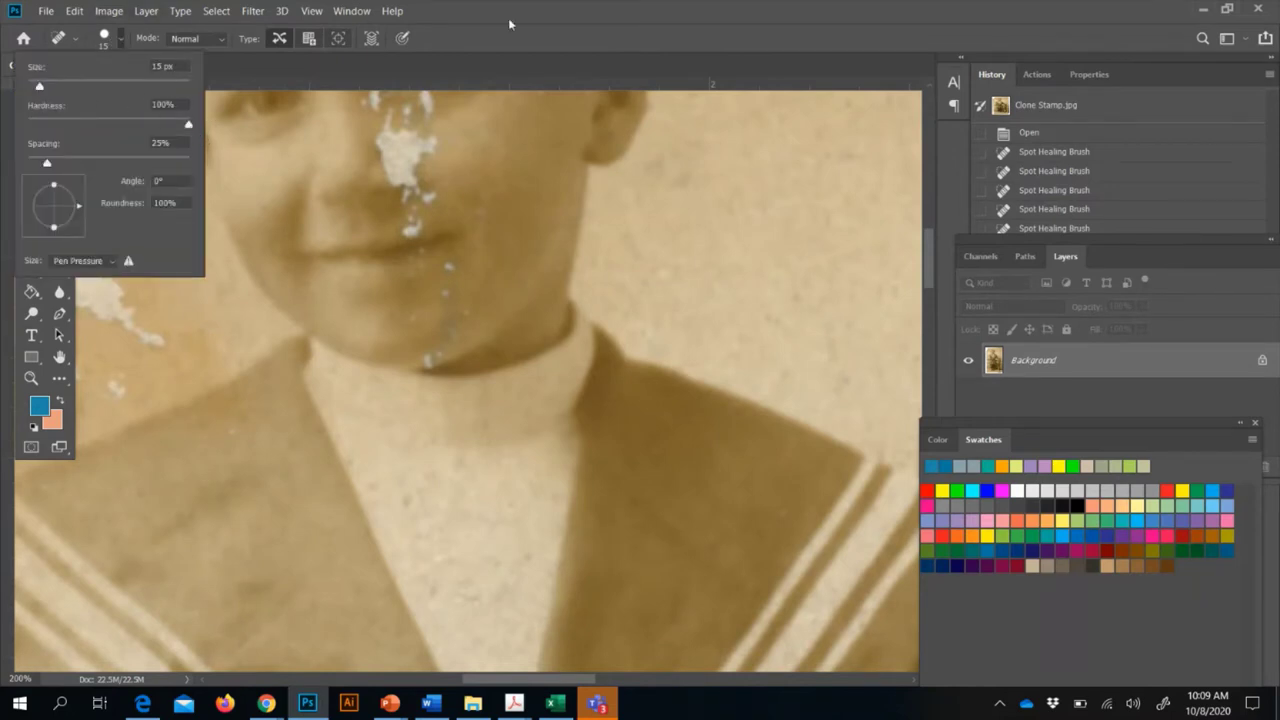
pyautogui.click(529, 45)
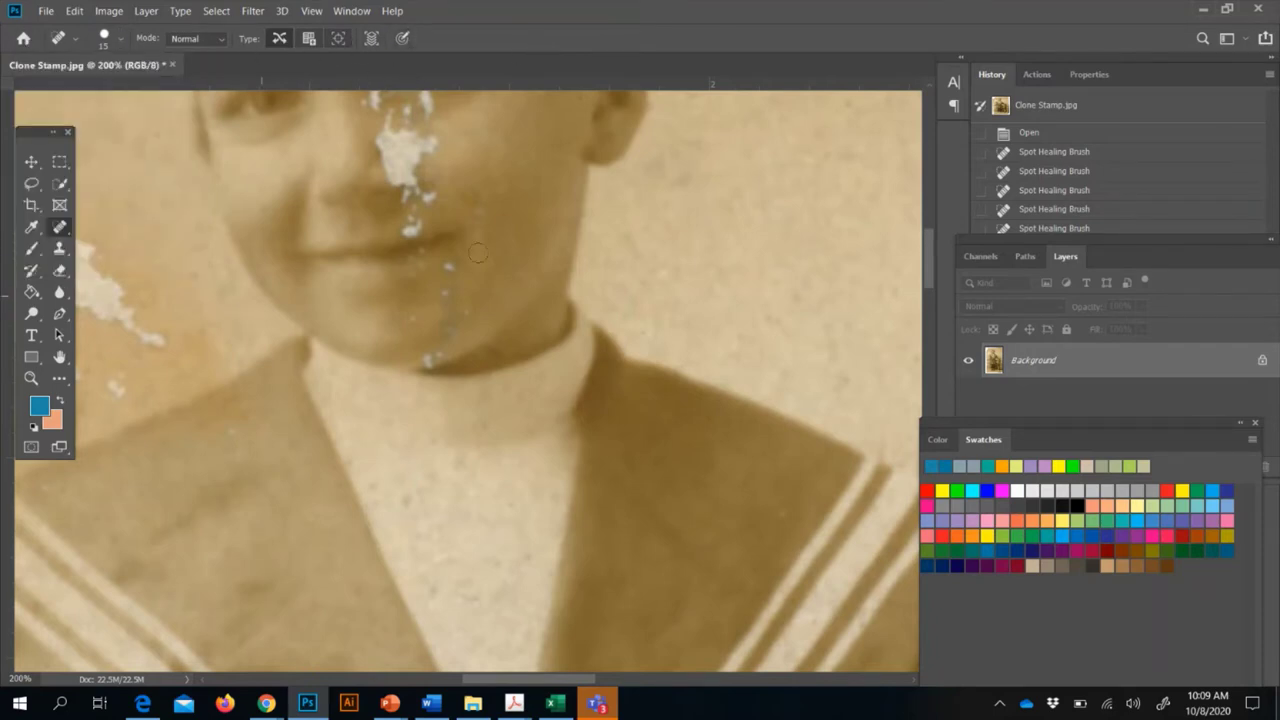
# Switch to the Healing Brush Tool and try it on the background beside the boy's neck without a source point
pyautogui.rightClick(62, 228)
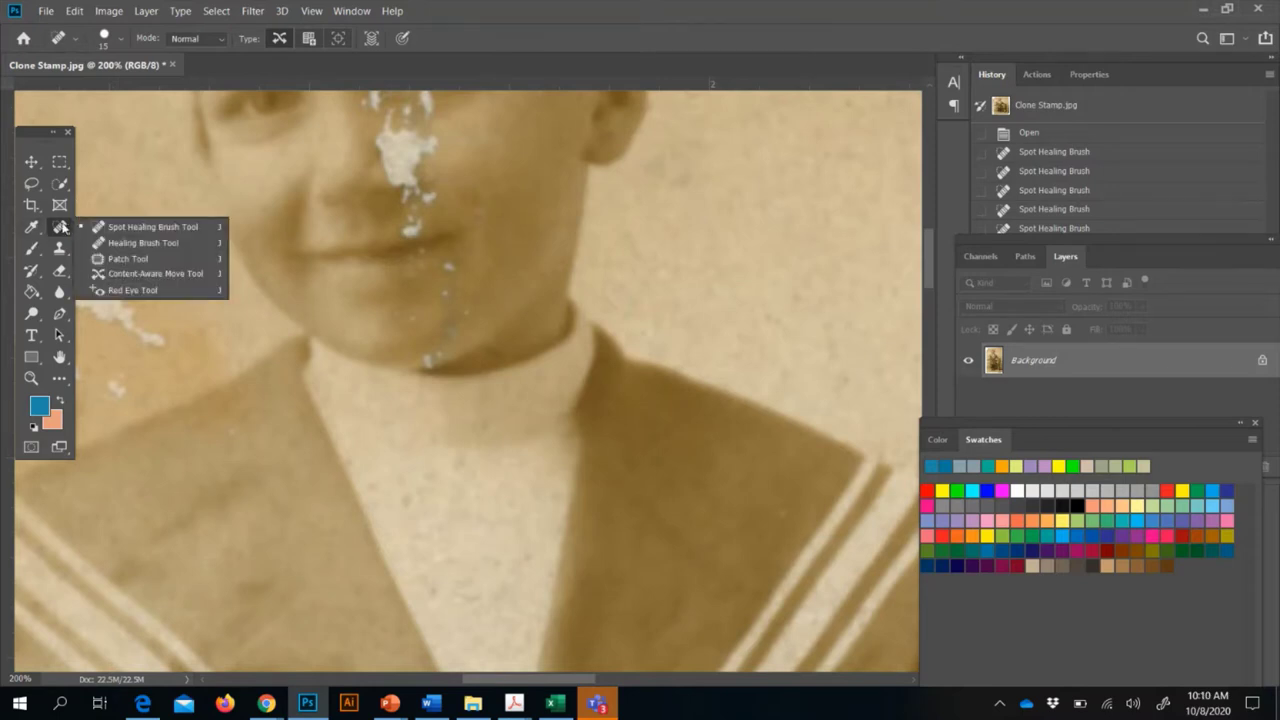
pyautogui.click(130, 245)
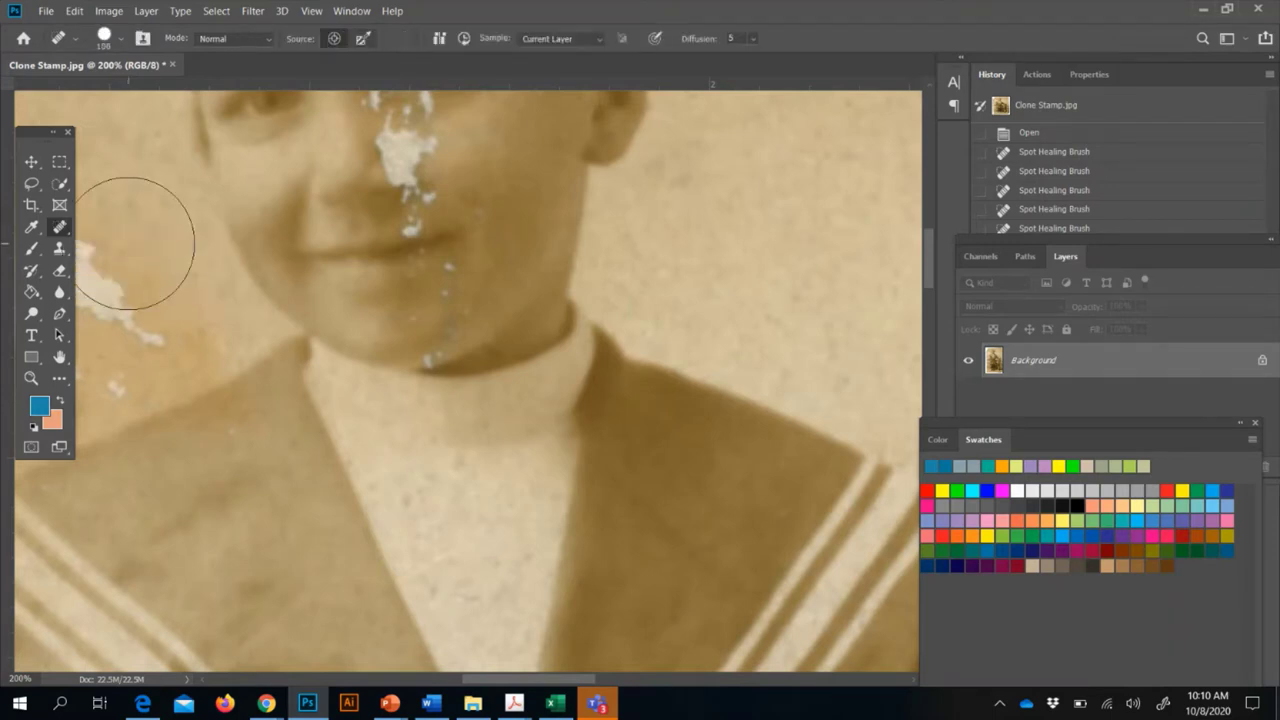
pyautogui.hscroll(2, 255, 265)
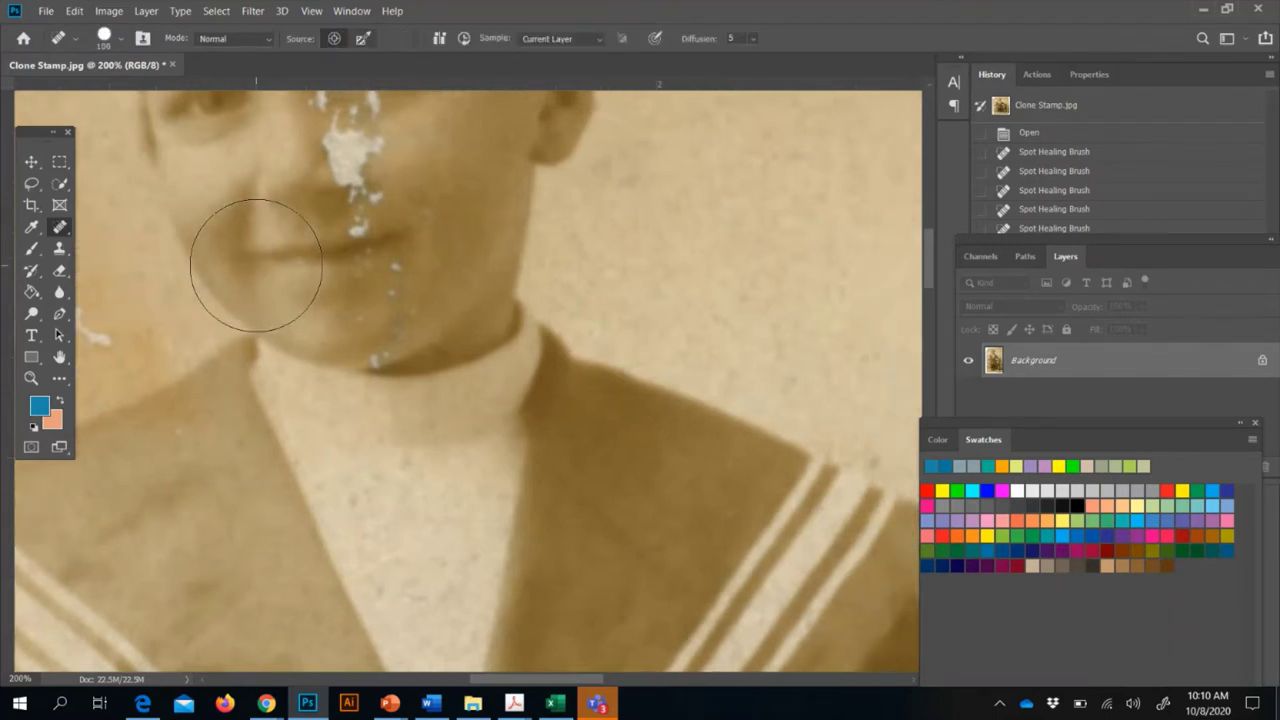
pyautogui.click(589, 253)
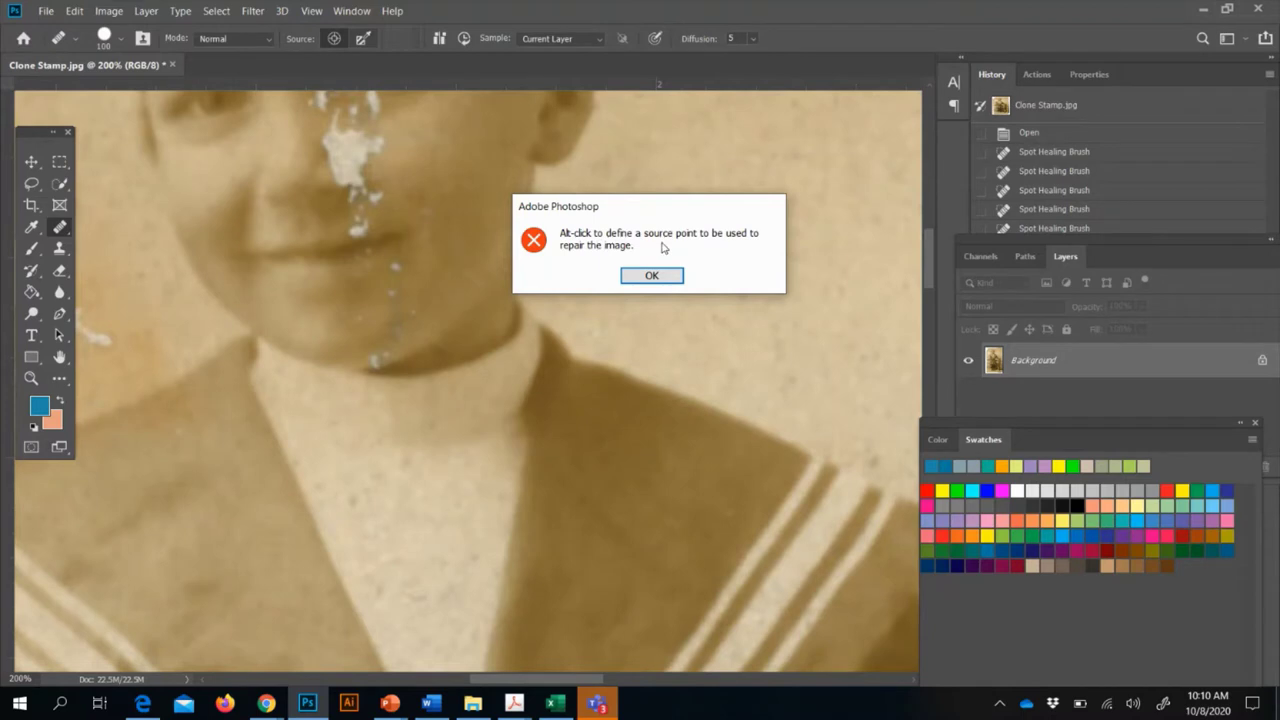
pyautogui.click(651, 276)
pyautogui.hscroll(2, 663, 273)
pyautogui.hscroll(-10, 663, 273)
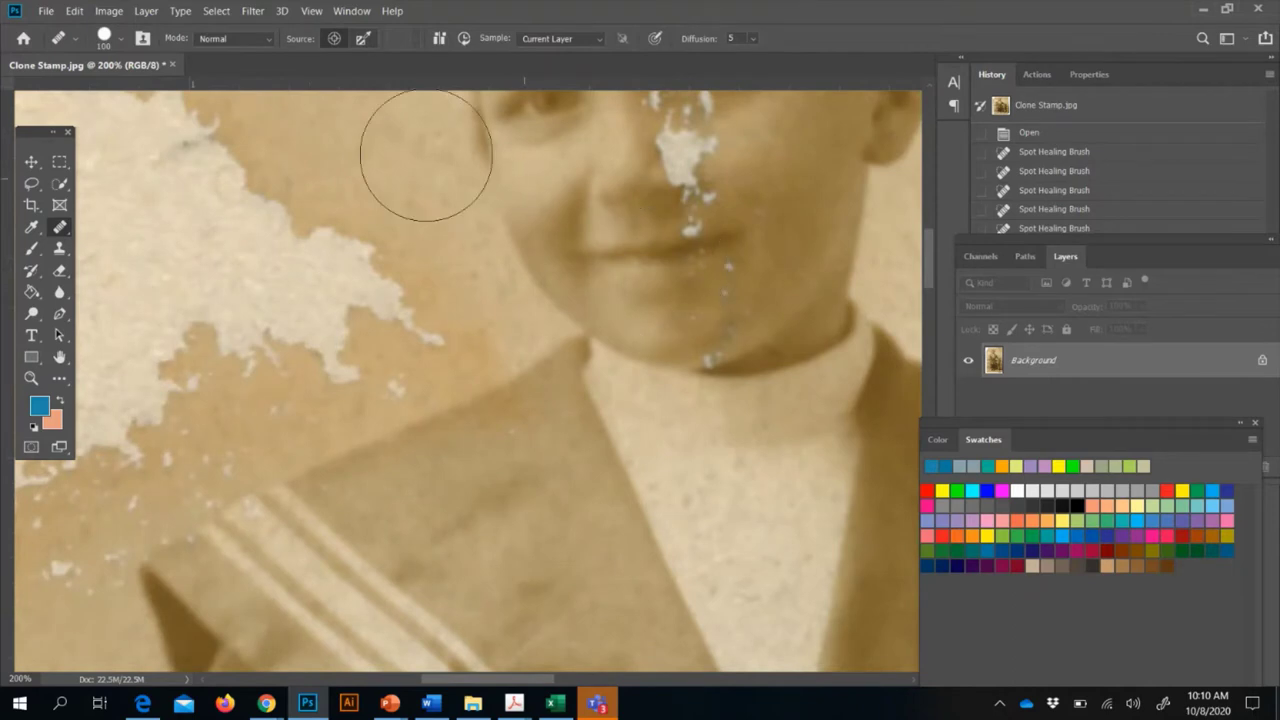
# Reduce the Healing Brush to 50 px and sample the clean background beside the boy's head as the source
pyautogui.press('[')
pyautogui.press('[')
pyautogui.press('[')
pyautogui.press('[')
pyautogui.press('[')
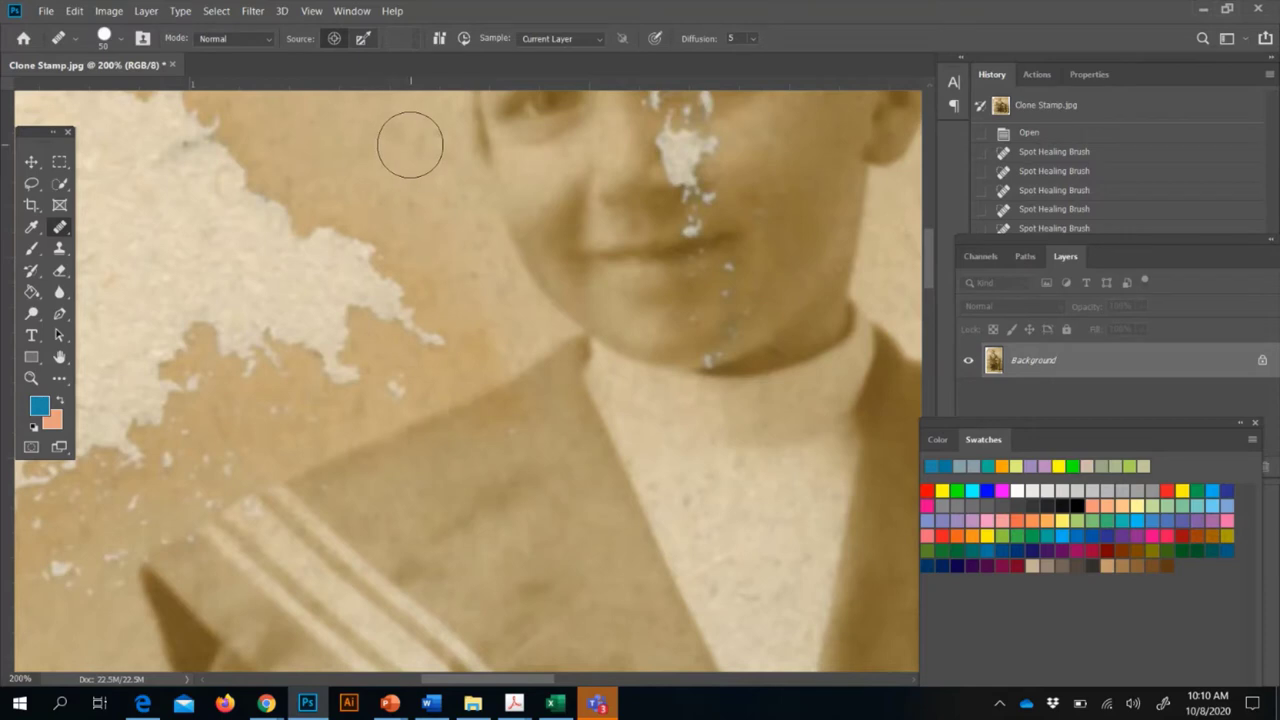
pyautogui.press('alt')
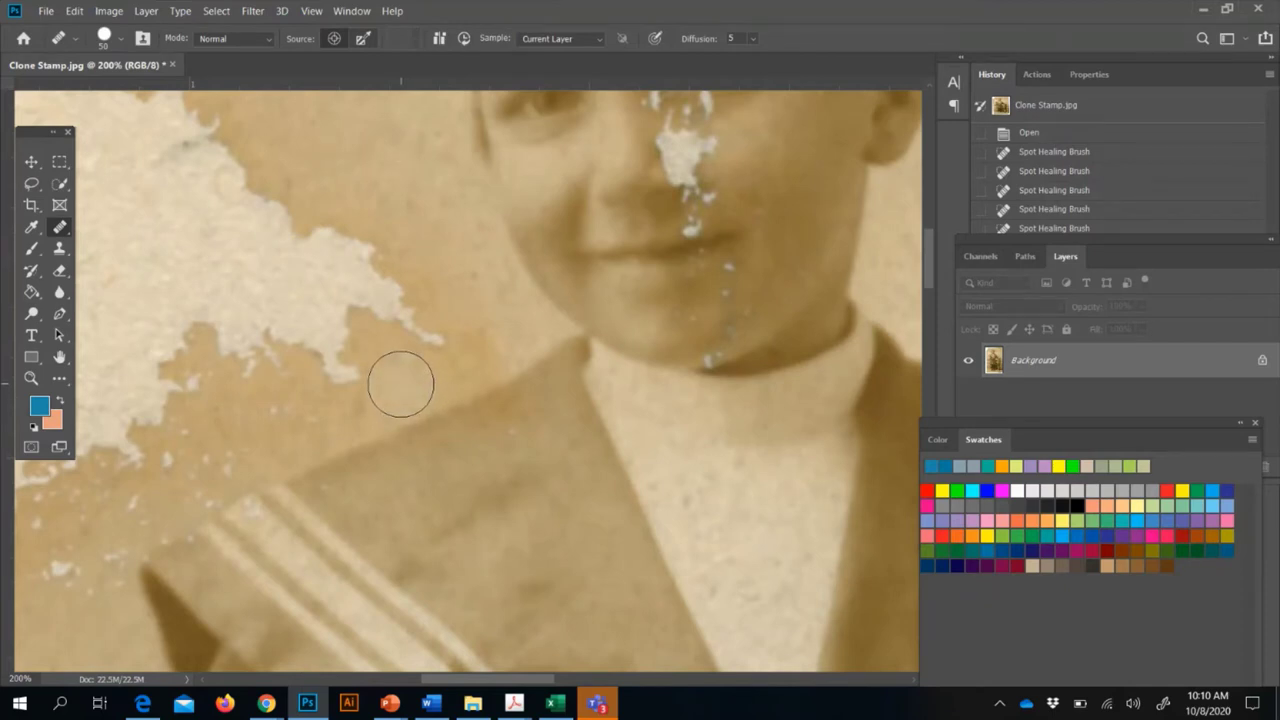
pyautogui.click(485, 130)
pyautogui.hotkey('ctrl', 'z')
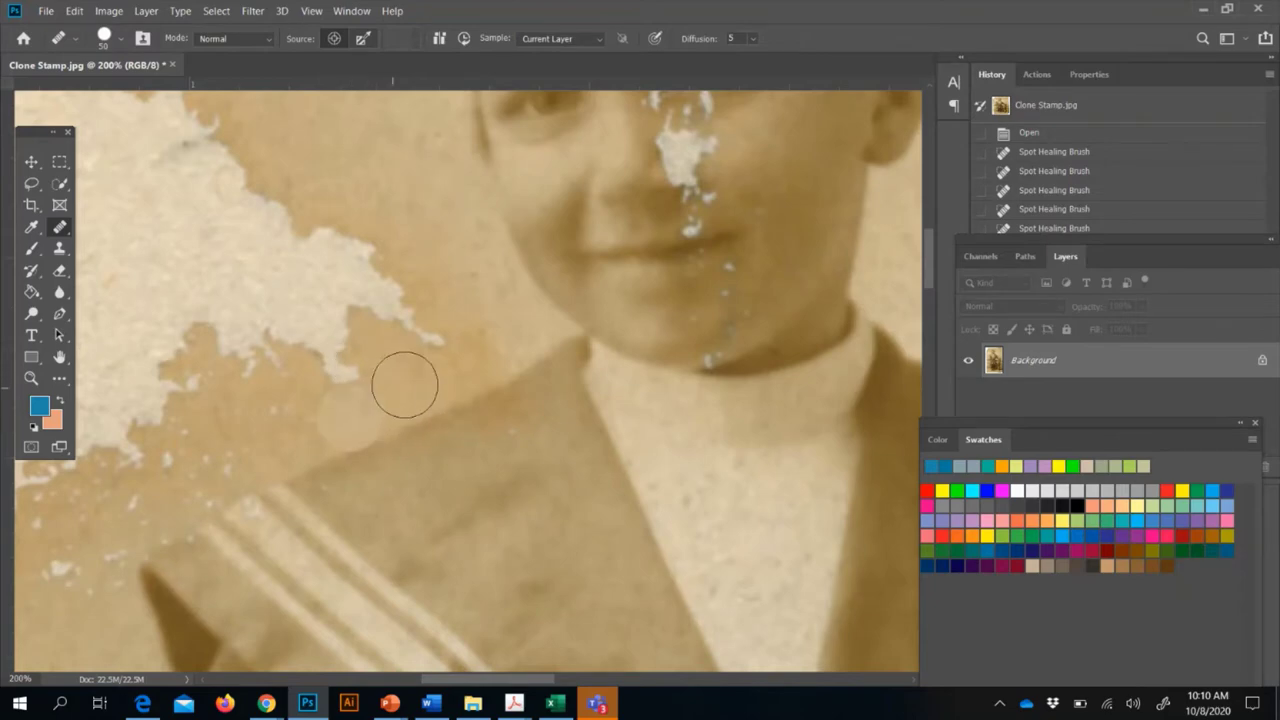
pyautogui.click(349, 397)
pyautogui.hotkey('ctrl', 'z')
# Reduce the Healing Brush to 30 px and heal the creased fabric on the sailor collar with the sampled texture
pyautogui.click(512, 446)
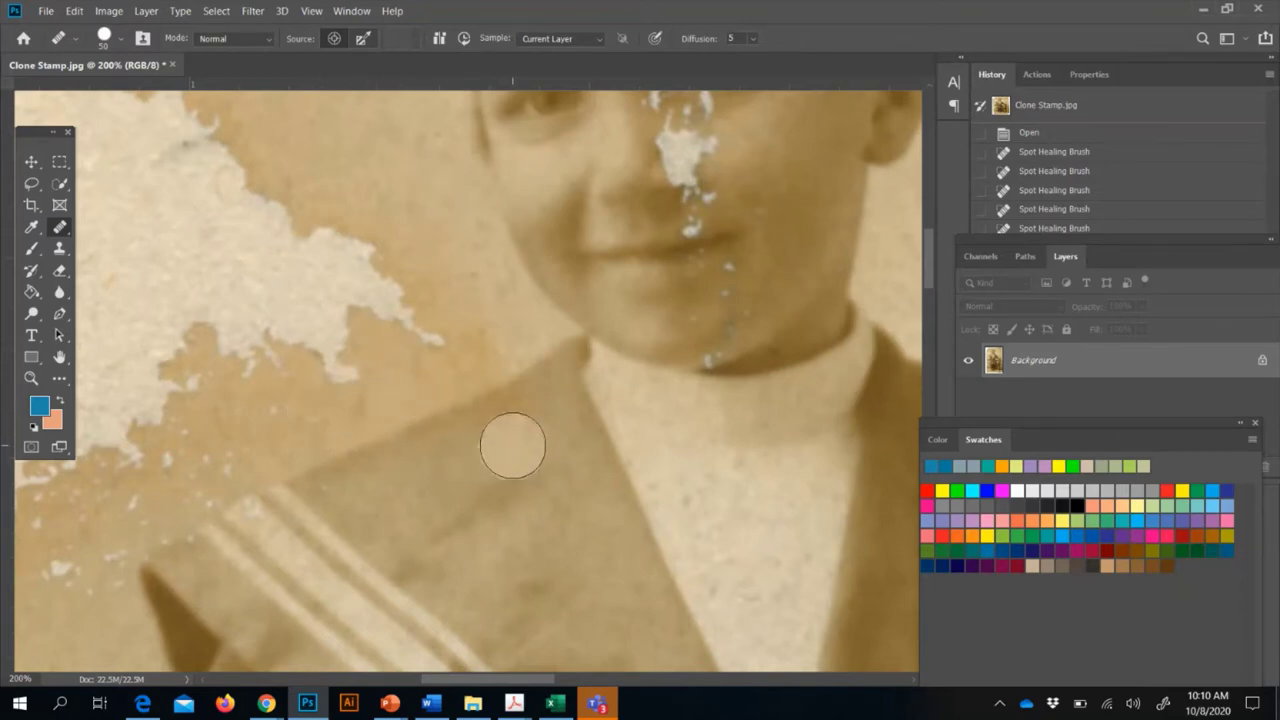
pyautogui.press('[')
pyautogui.press('[')
pyautogui.press('[')
pyautogui.press('[')
pyautogui.click(513, 443)
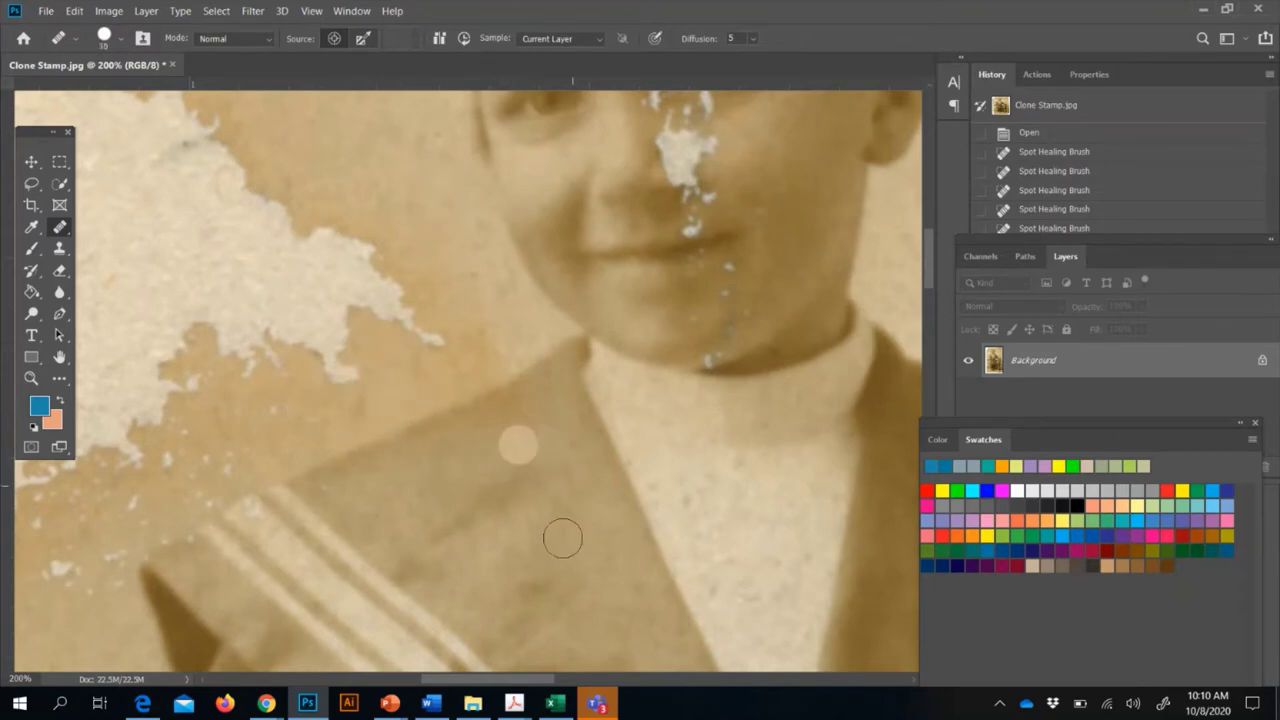
pyautogui.click(516, 436)
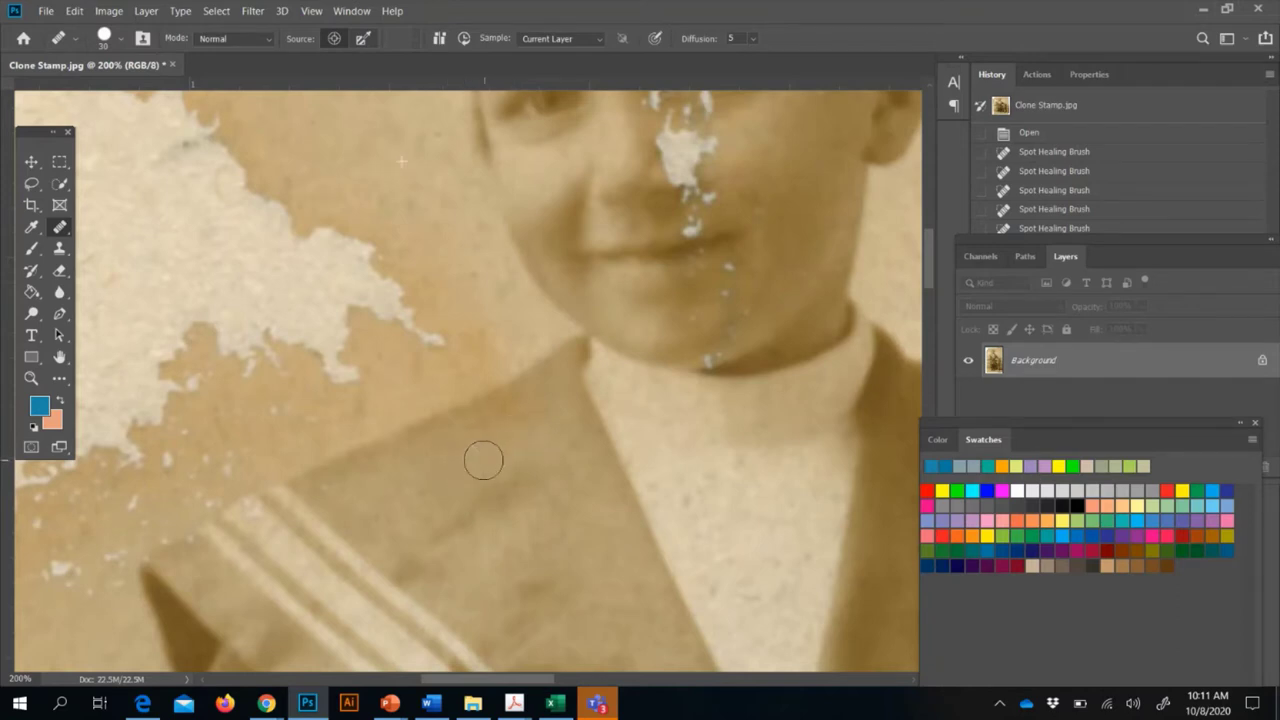
pyautogui.click(472, 483)
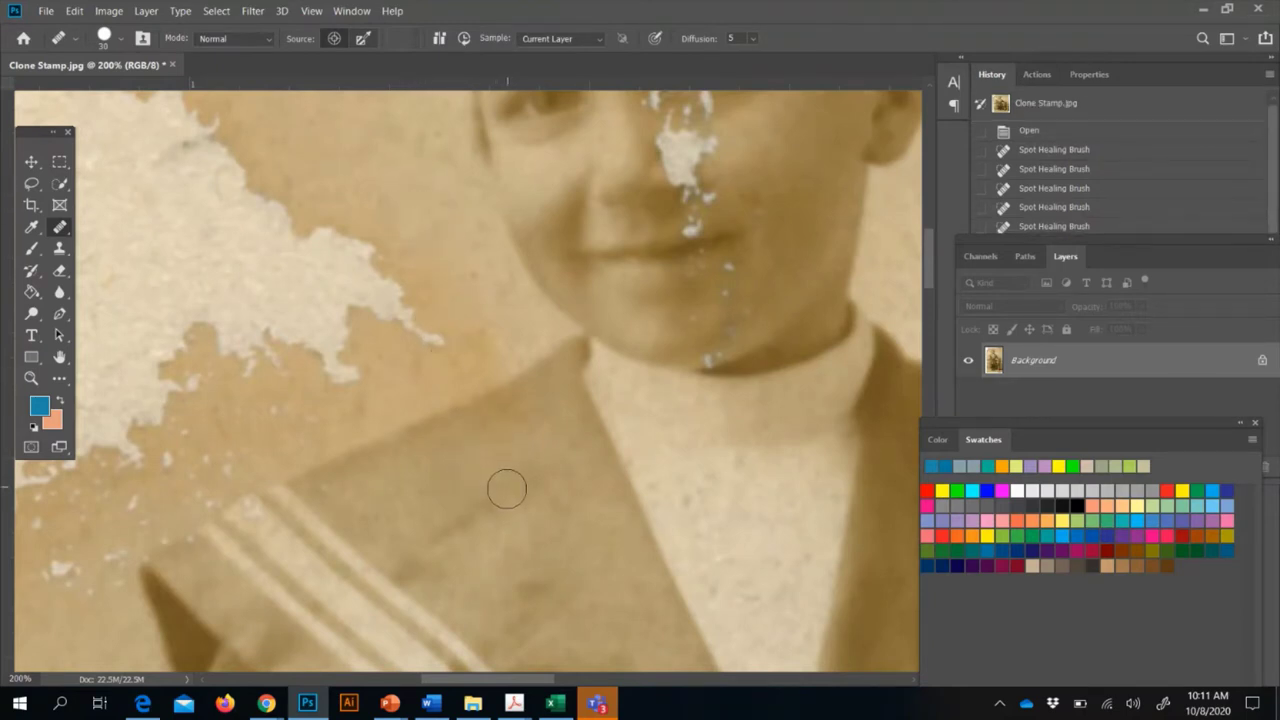
pyautogui.click(506, 489)
pyautogui.click(507, 442)
# Resample the nearby clean background and dab the Healing Brush over the torn white patch beside the boy
pyautogui.click(188, 234)
pyautogui.hscroll(1, 188, 234)
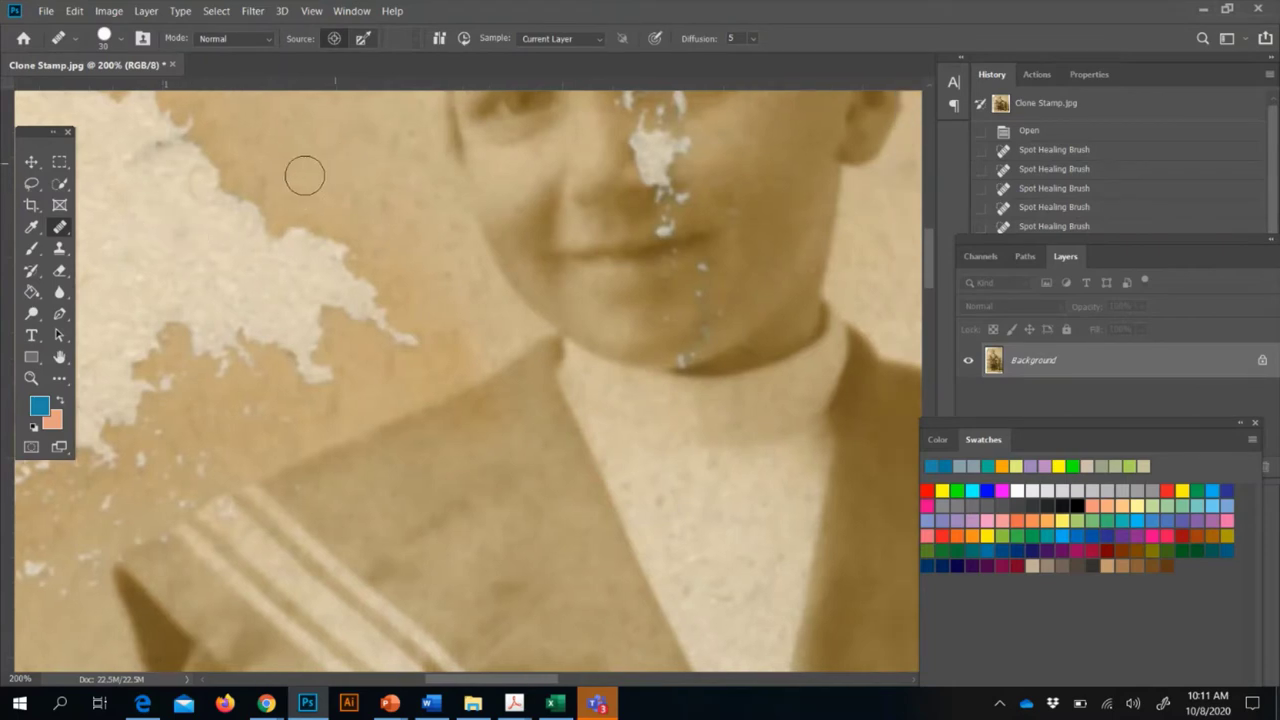
pyautogui.click(186, 234)
pyautogui.click(190, 213)
pyautogui.click(298, 283)
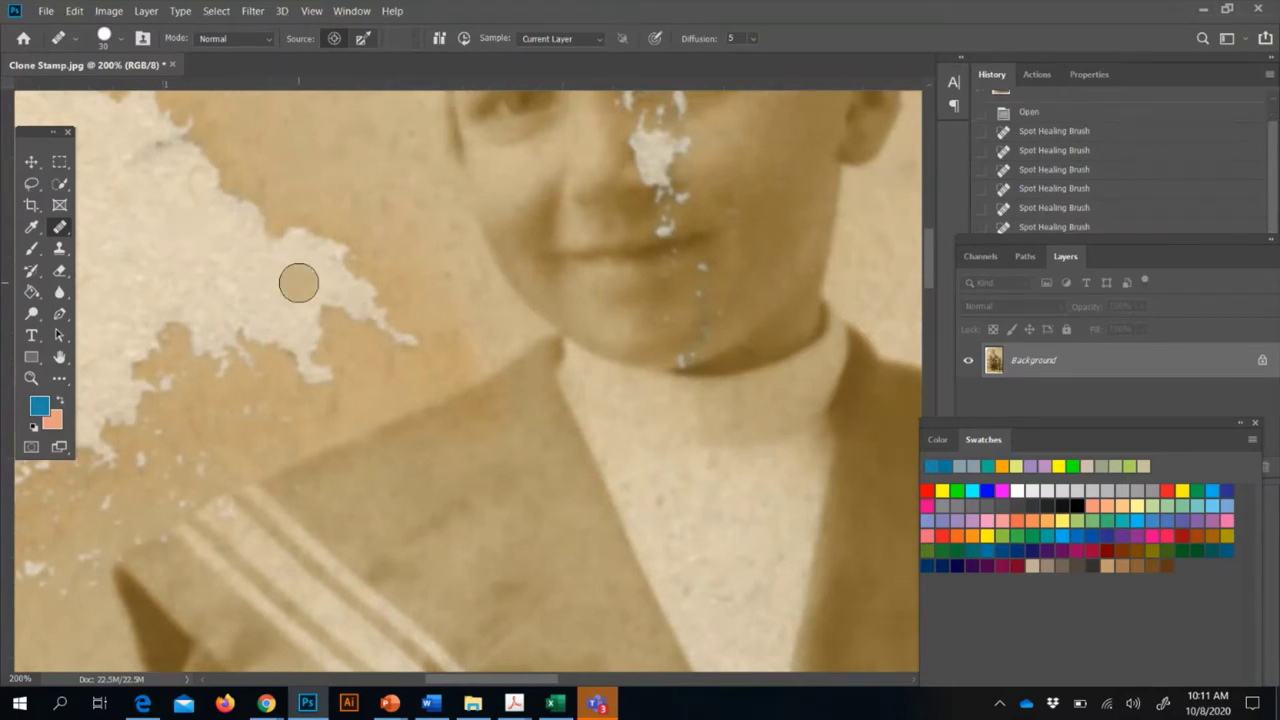
pyautogui.click(180, 220)
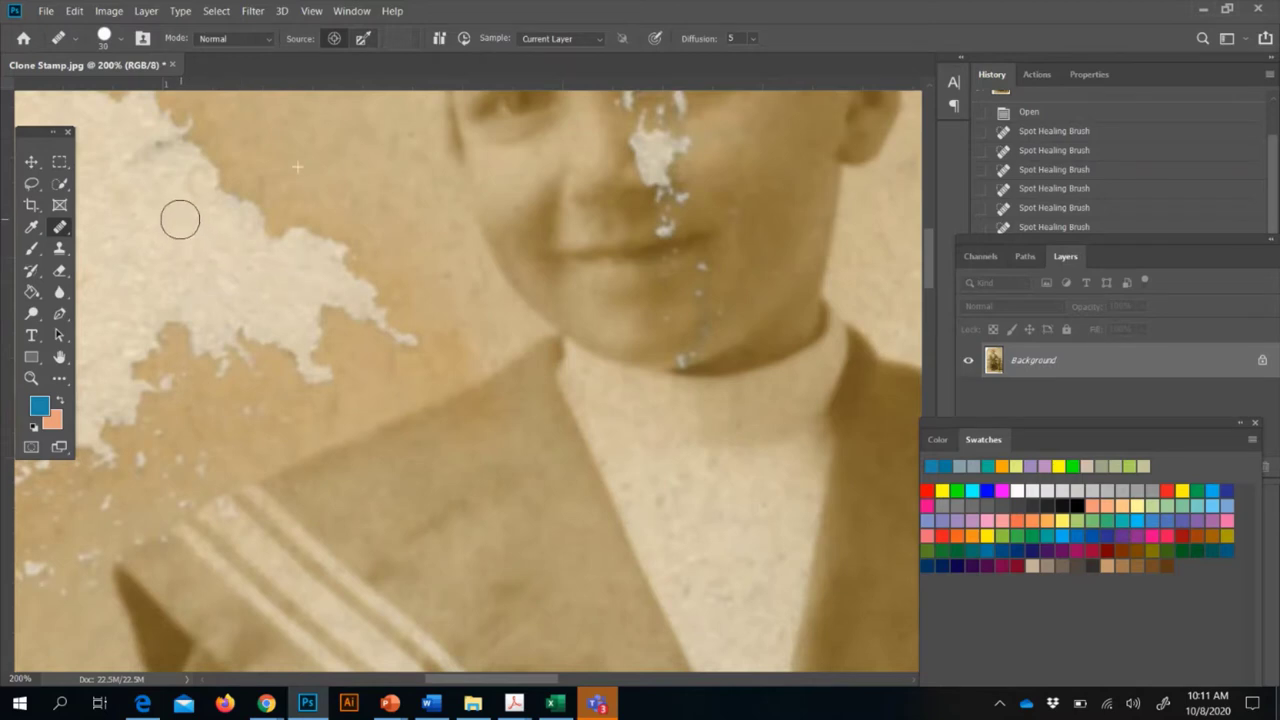
pyautogui.click(175, 186)
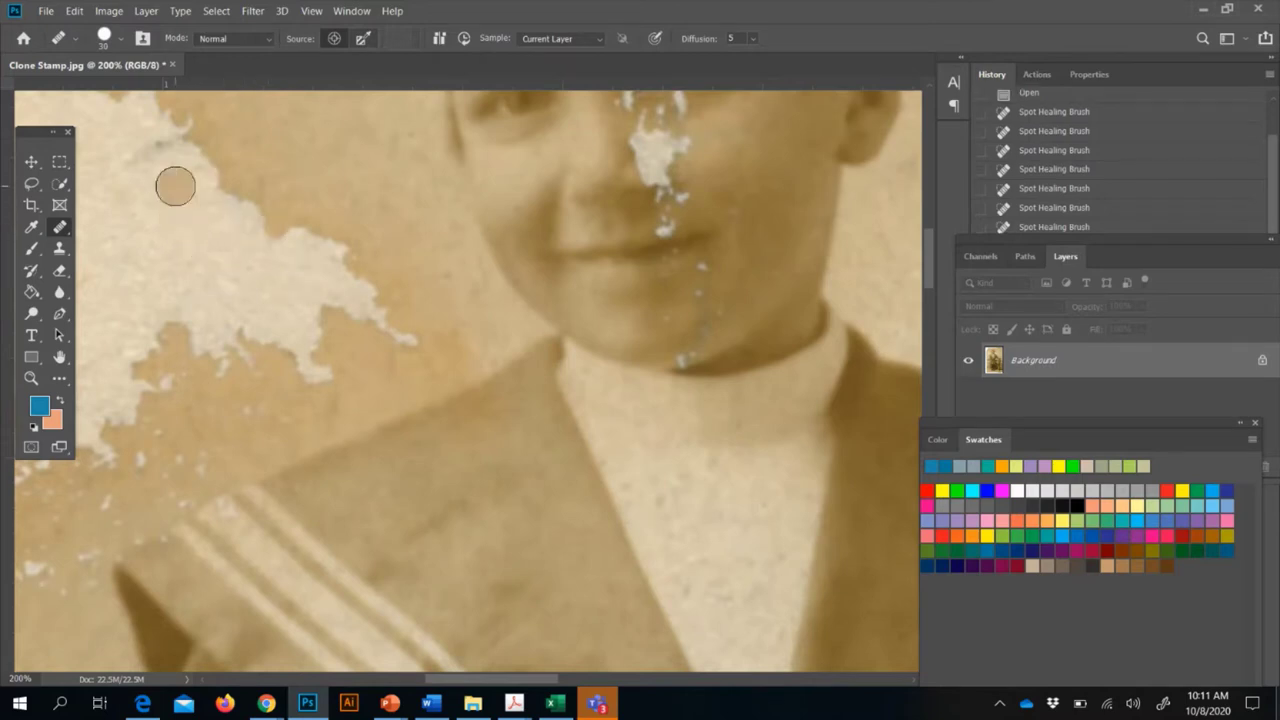
pyautogui.hscroll(2, 172, 186)
pyautogui.click(173, 186)
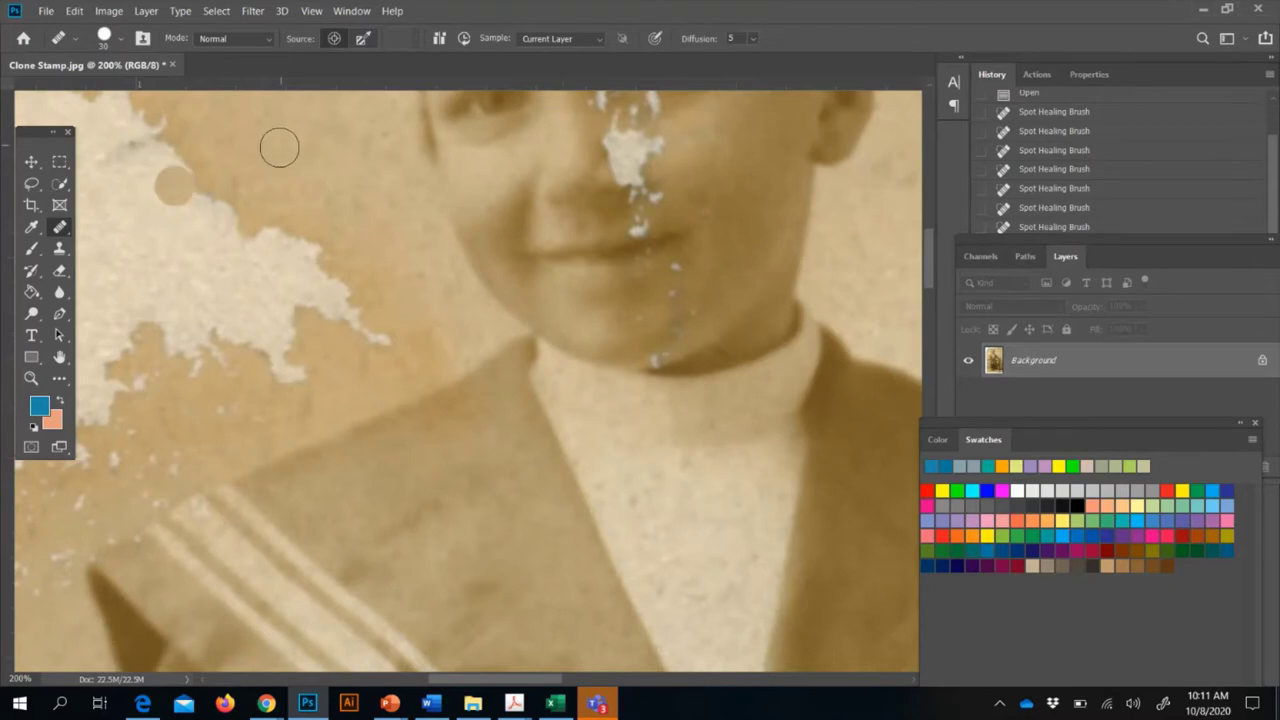
pyautogui.click(140, 229)
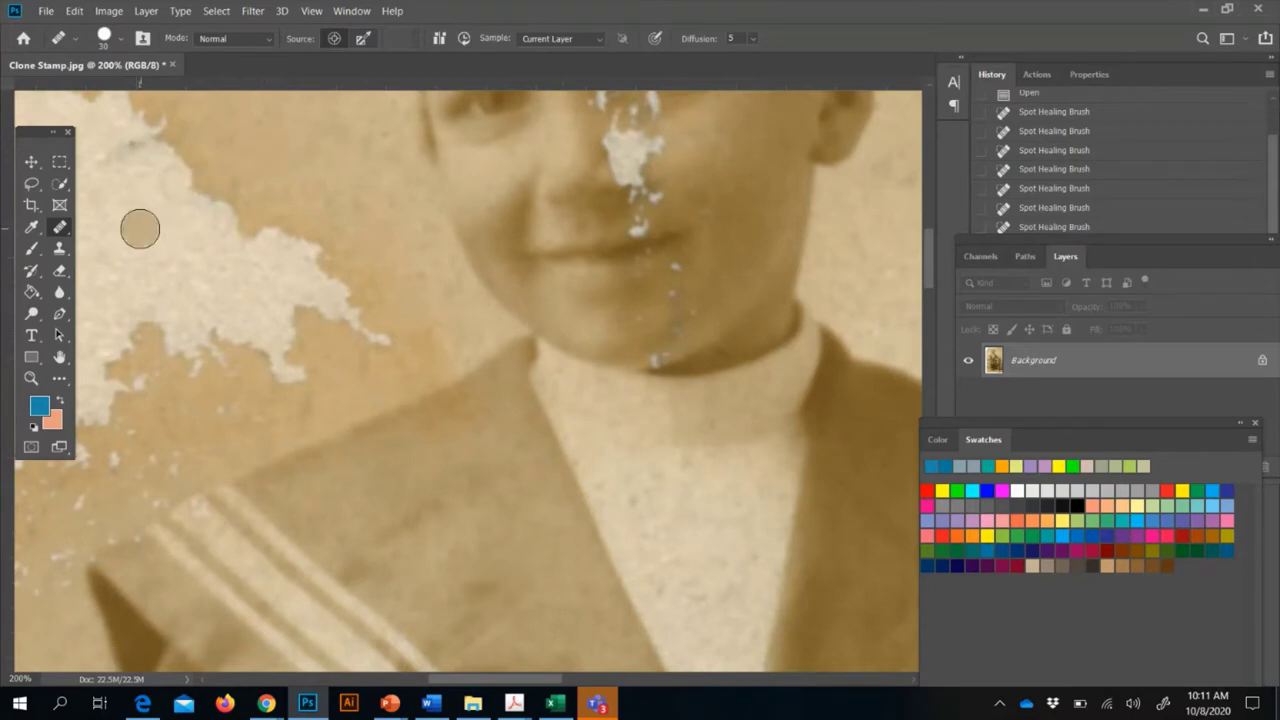
pyautogui.click(246, 249)
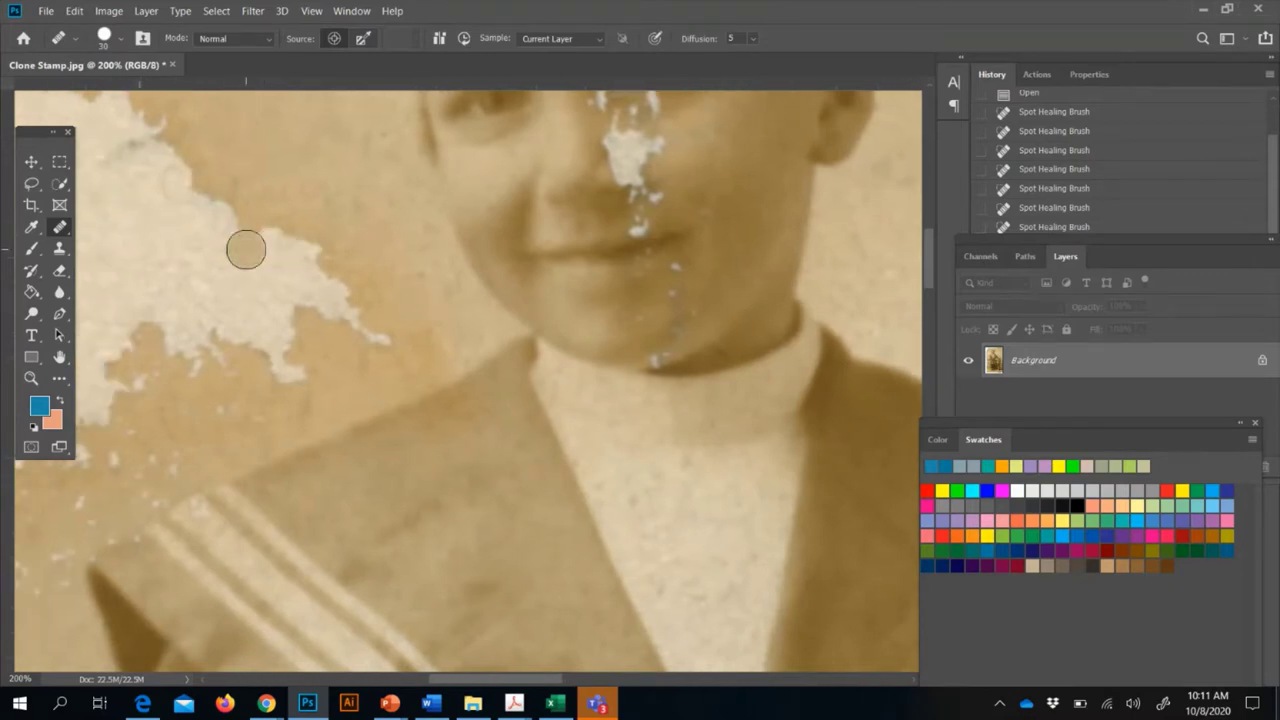
# Shrink the Healing Brush and dab the sampled texture onto the boy's cheek and the area above his eye
pyautogui.click(706, 329)
pyautogui.scroll(3, 704, 328)
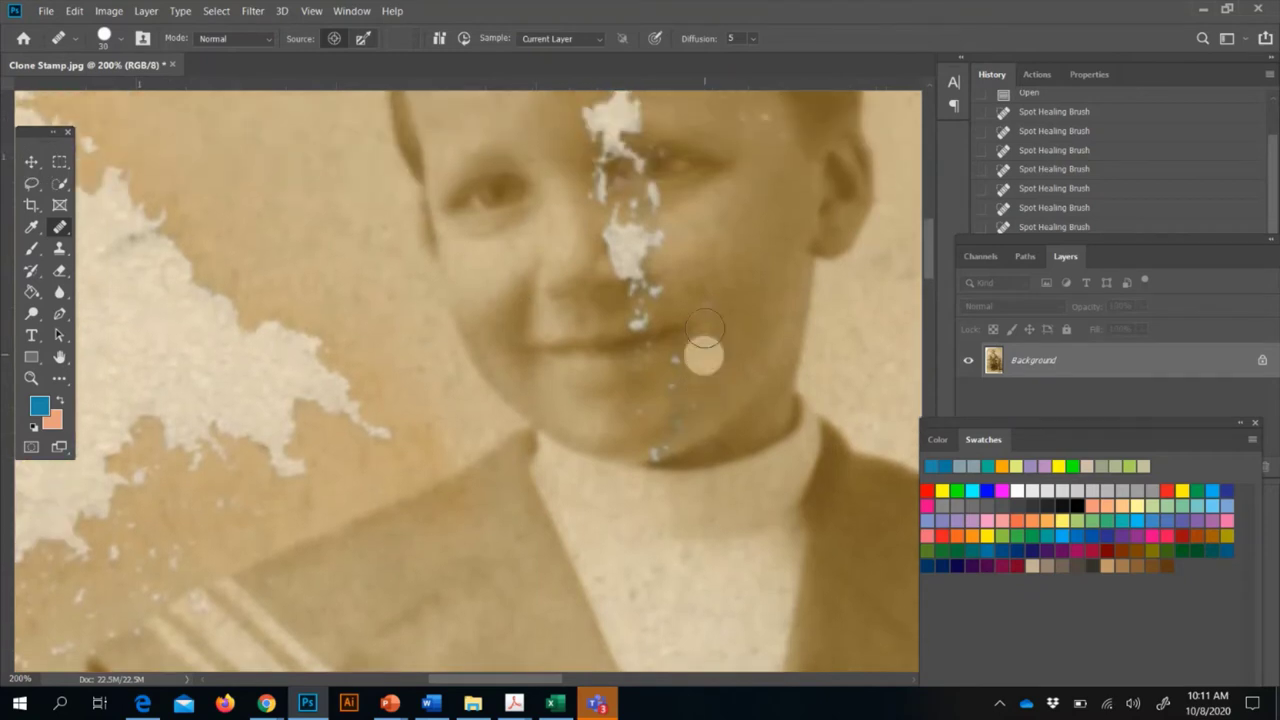
pyautogui.scroll(2, 704, 328)
pyautogui.click(704, 328)
pyautogui.scroll(2, 704, 328)
pyautogui.click(535, 212)
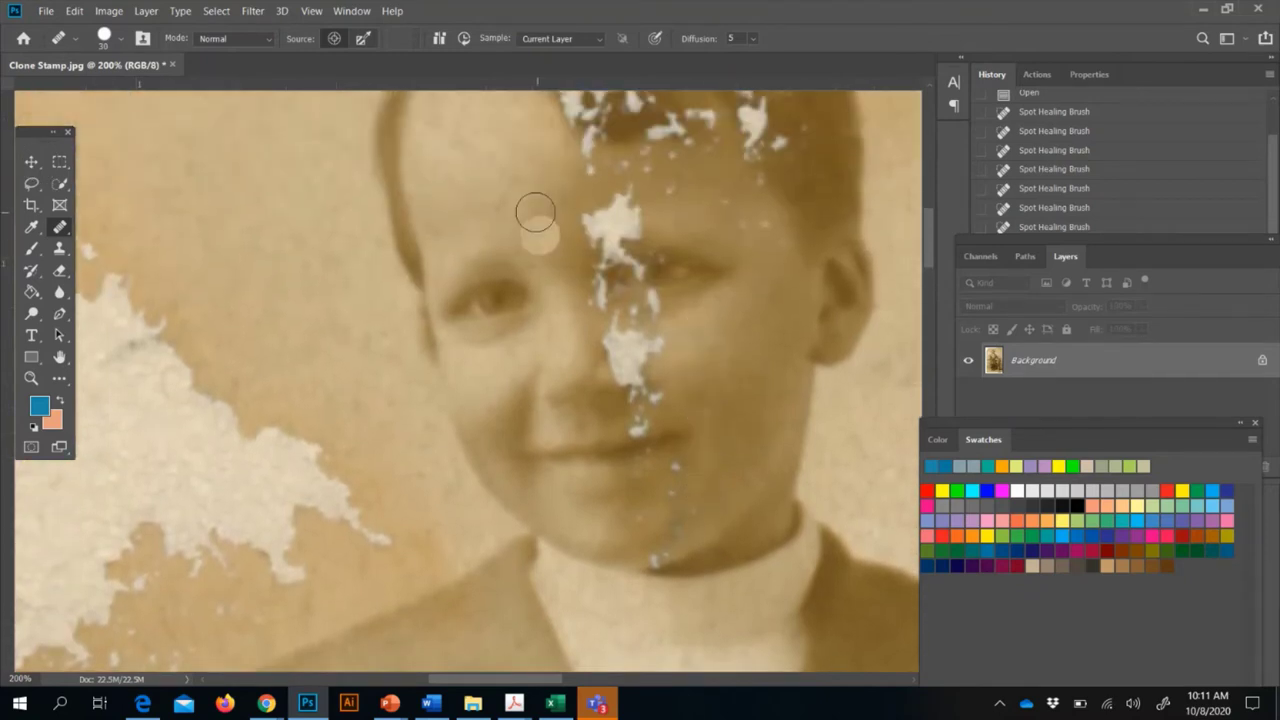
pyautogui.press('[')
pyautogui.press('[')
pyautogui.press('[')
pyautogui.press('[')
pyautogui.click(532, 268)
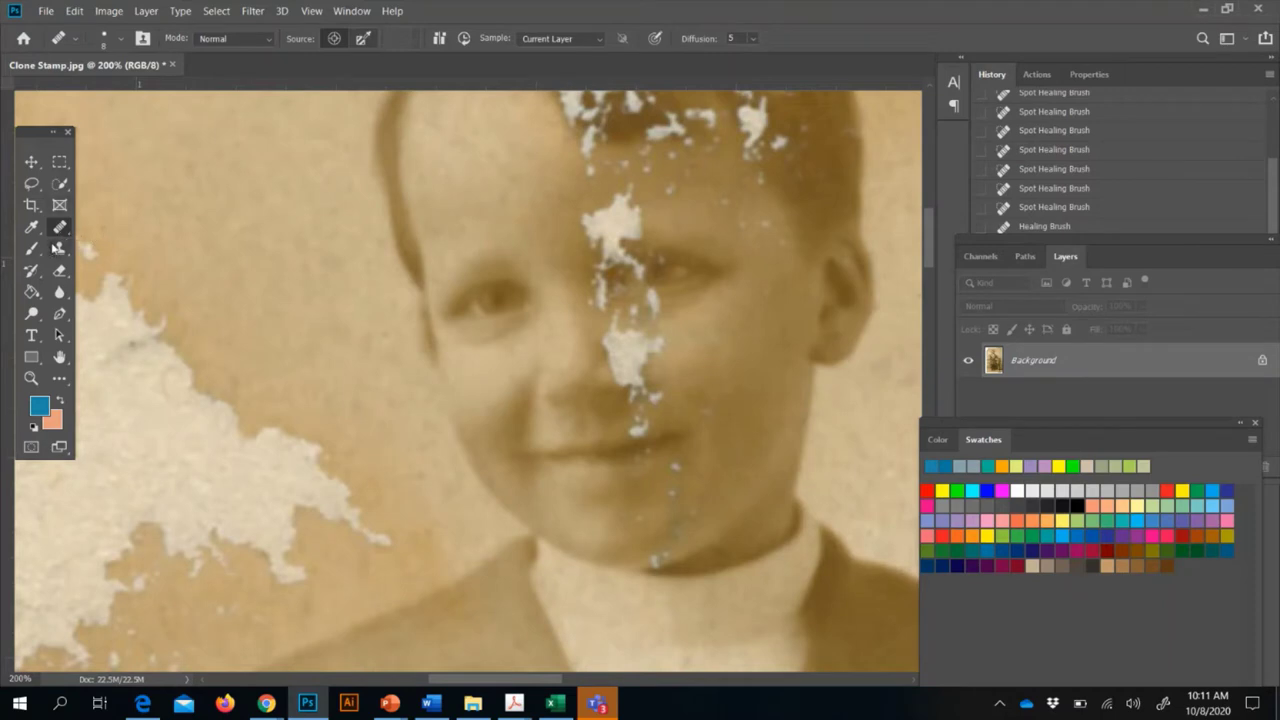
# Switch to the Clone Stamp Tool, try a stroke with its large brush across the background, and undo it
pyautogui.click(57, 251)
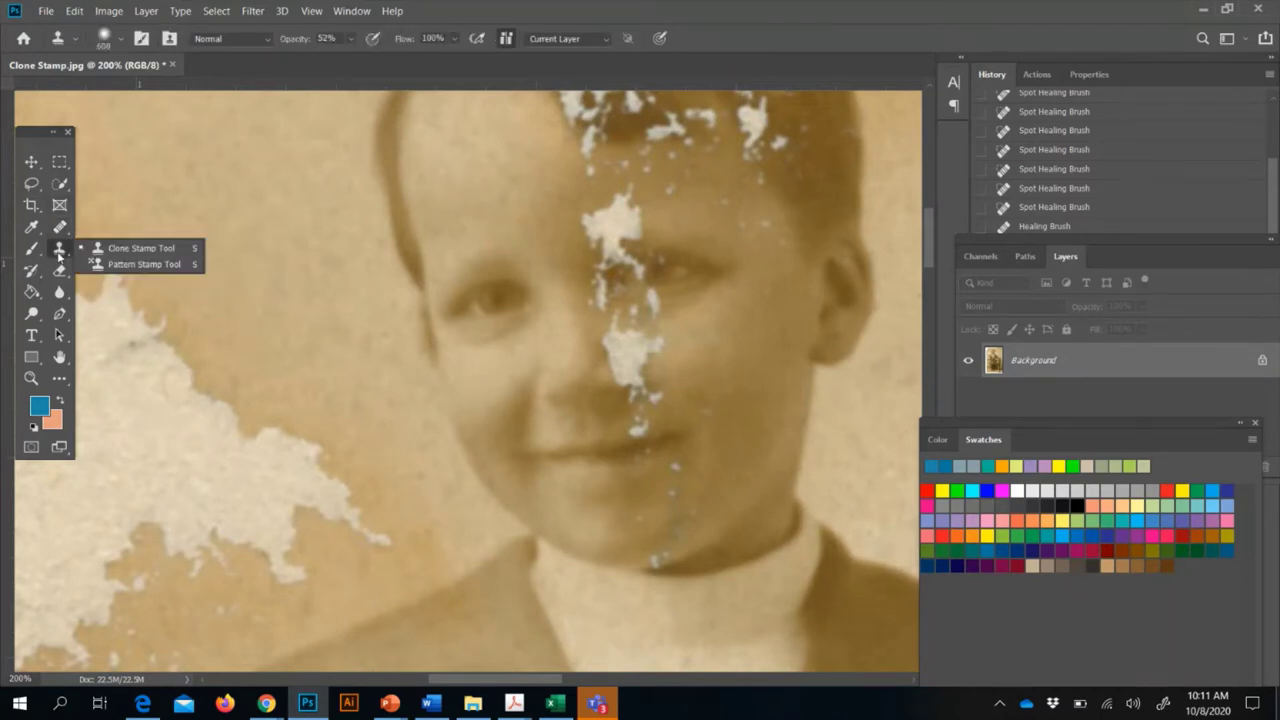
pyautogui.click(105, 250)
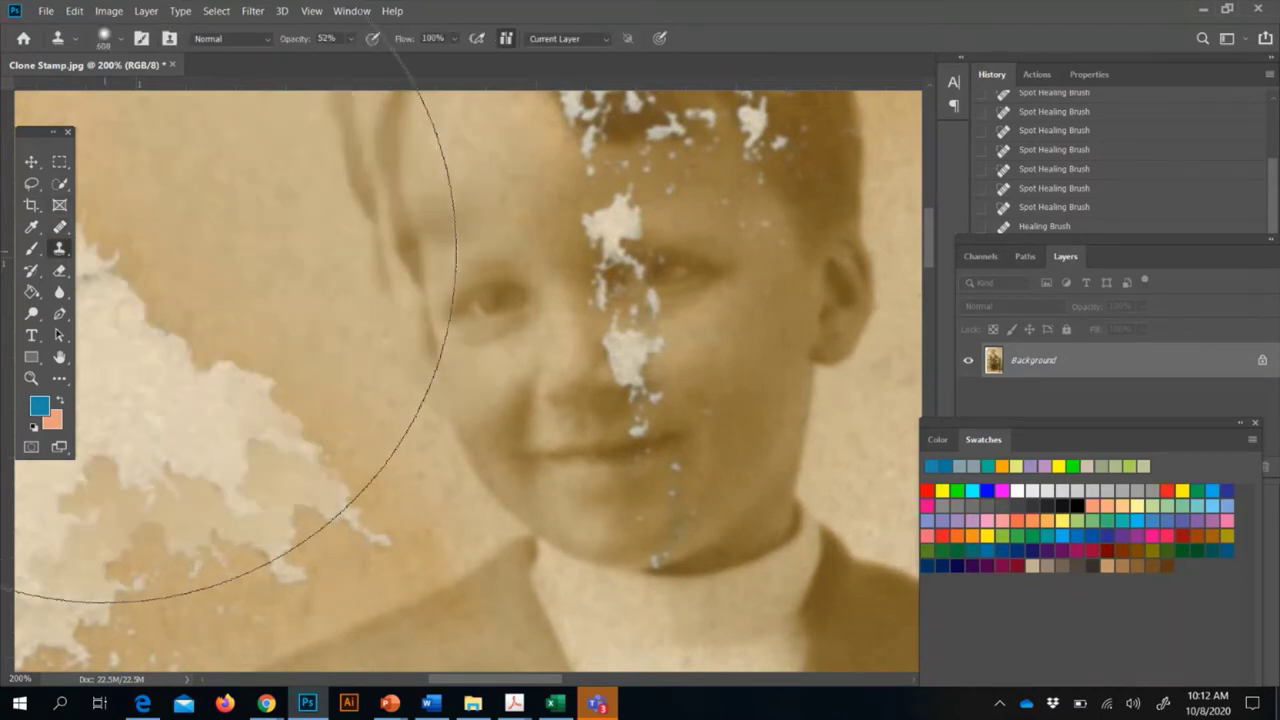
pyautogui.moveTo(186, 286); pyautogui.dragTo(340, 310)
pyautogui.hotkey('ctrl', 'z')
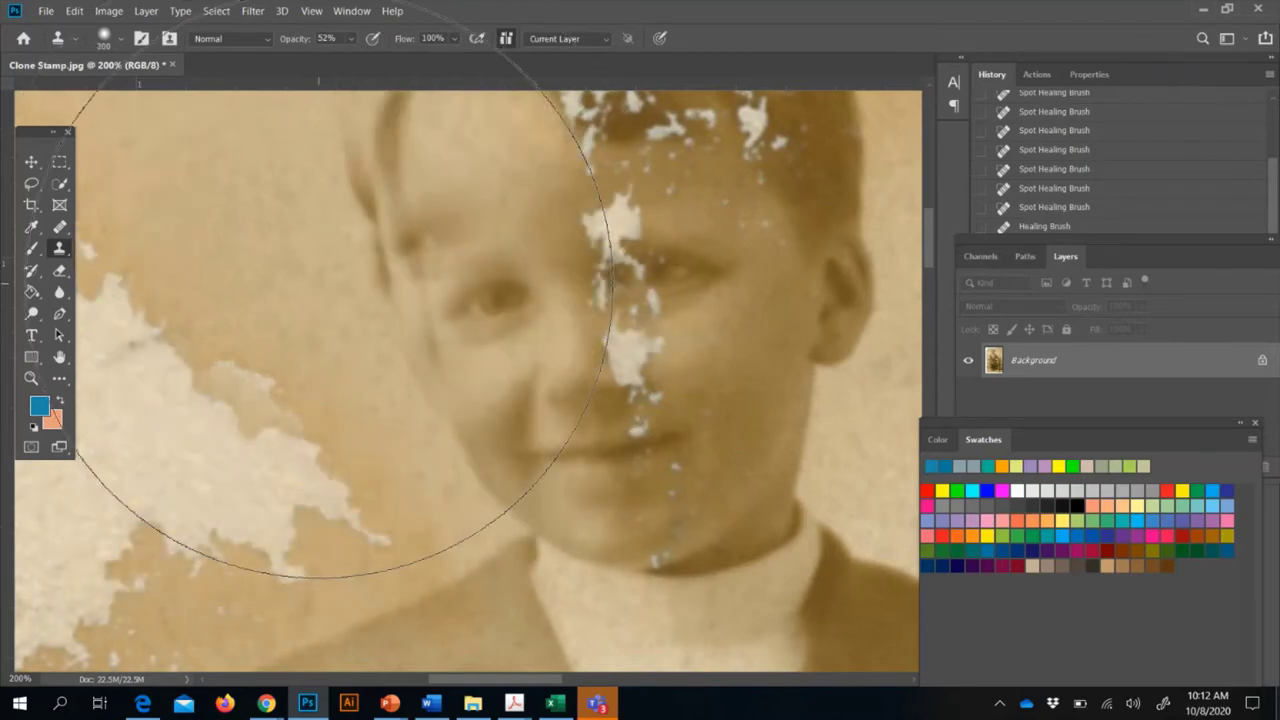
# Reduce the Clone Stamp brush size to 50 px
pyautogui.press('[')
pyautogui.press('[')
pyautogui.press('[')
pyautogui.press('[')
pyautogui.press('[')
pyautogui.press('[')
pyautogui.press('[')
pyautogui.press('[')
pyautogui.press('[')
pyautogui.press('[')
pyautogui.press('[')
pyautogui.press('[')
pyautogui.press('[')
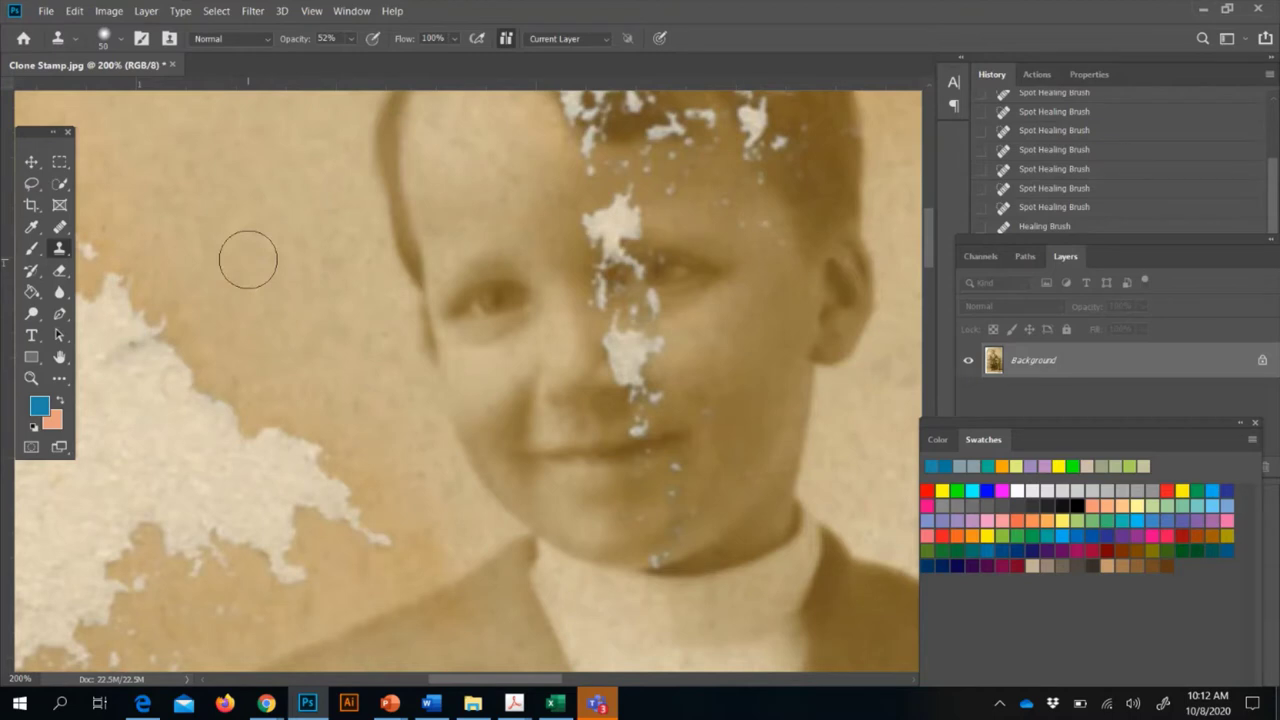
# Set the Clone Stamp opacity to 100%
pyautogui.click(350, 38)
pyautogui.moveTo(358, 58); pyautogui.dragTo(421, 58)
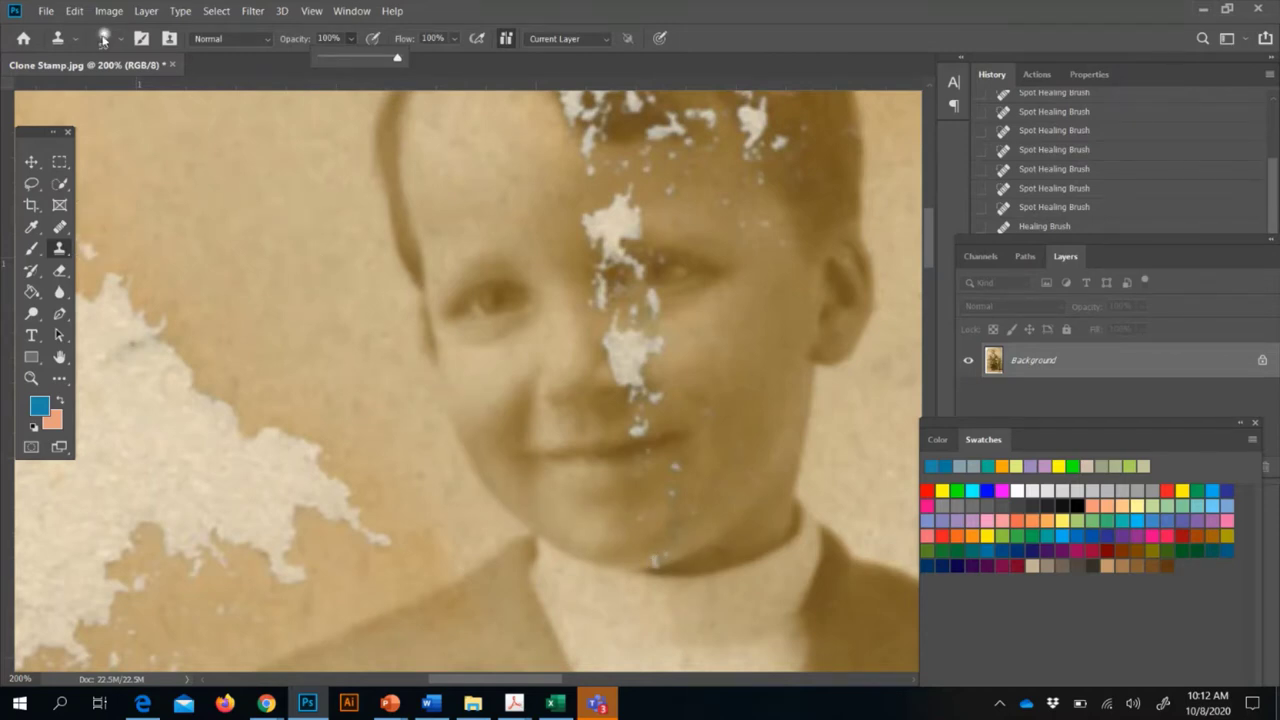
pyautogui.click(292, 32)
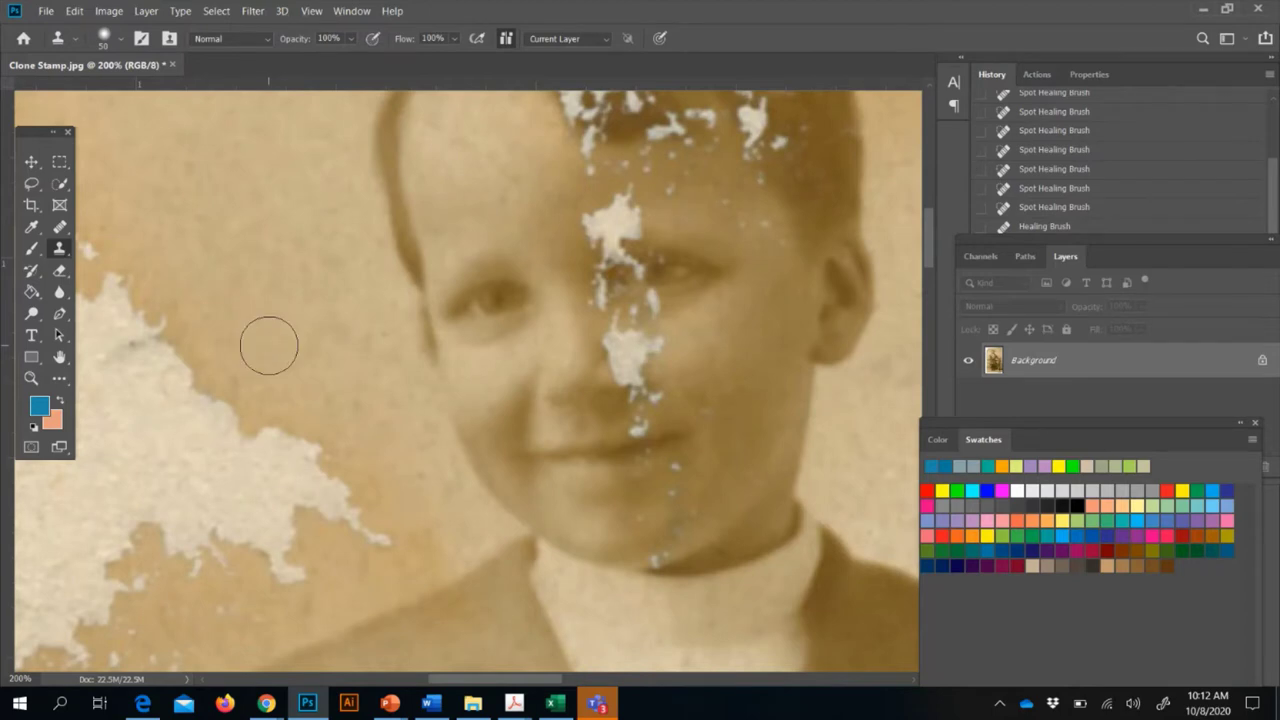
# Clone the clean background over the inner edge of the torn white patch beside the boy's face
pyautogui.click(218, 419)
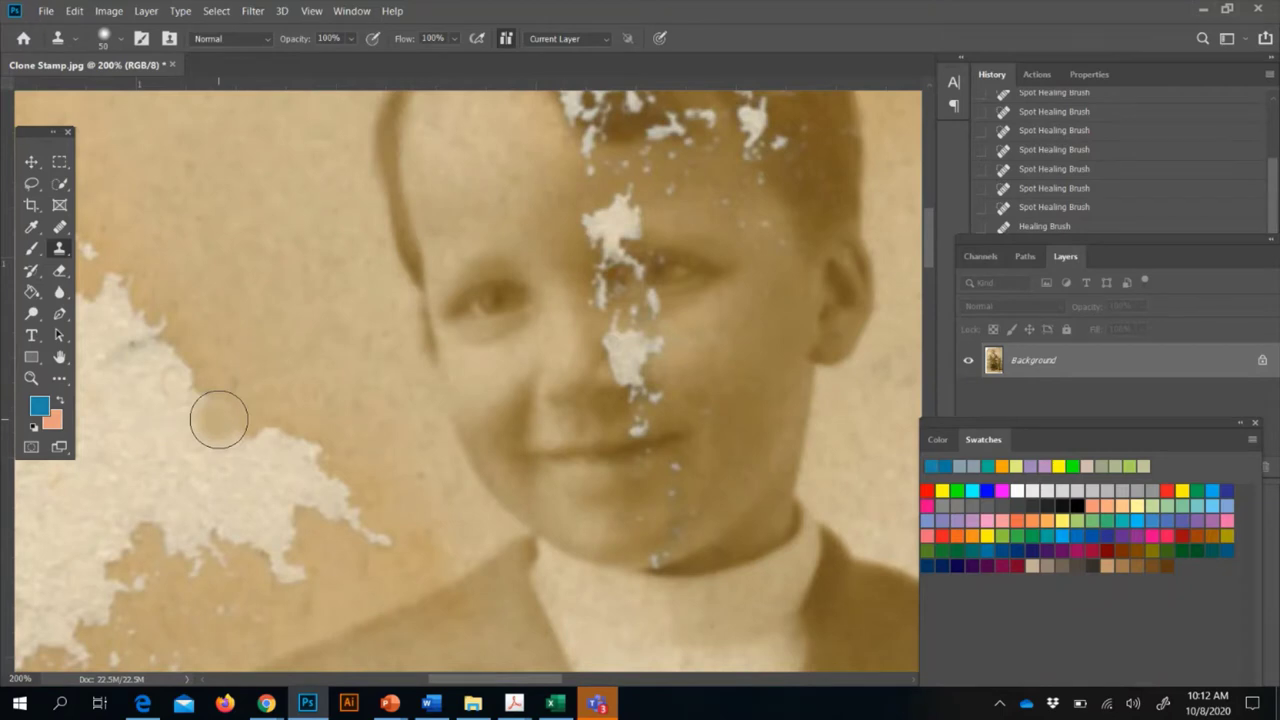
pyautogui.moveTo(216, 416)
pyautogui.mouseDown()
pyautogui.moveTo(181, 371)
pyautogui.moveTo(237, 414)
pyautogui.moveTo(197, 396)
pyautogui.moveTo(226, 420)
pyautogui.moveTo(155, 332)
pyautogui.moveTo(171, 387)
pyautogui.moveTo(239, 394)
pyautogui.moveTo(280, 450)
pyautogui.moveTo(223, 428)
pyautogui.moveTo(198, 354)
pyautogui.mouseUp()
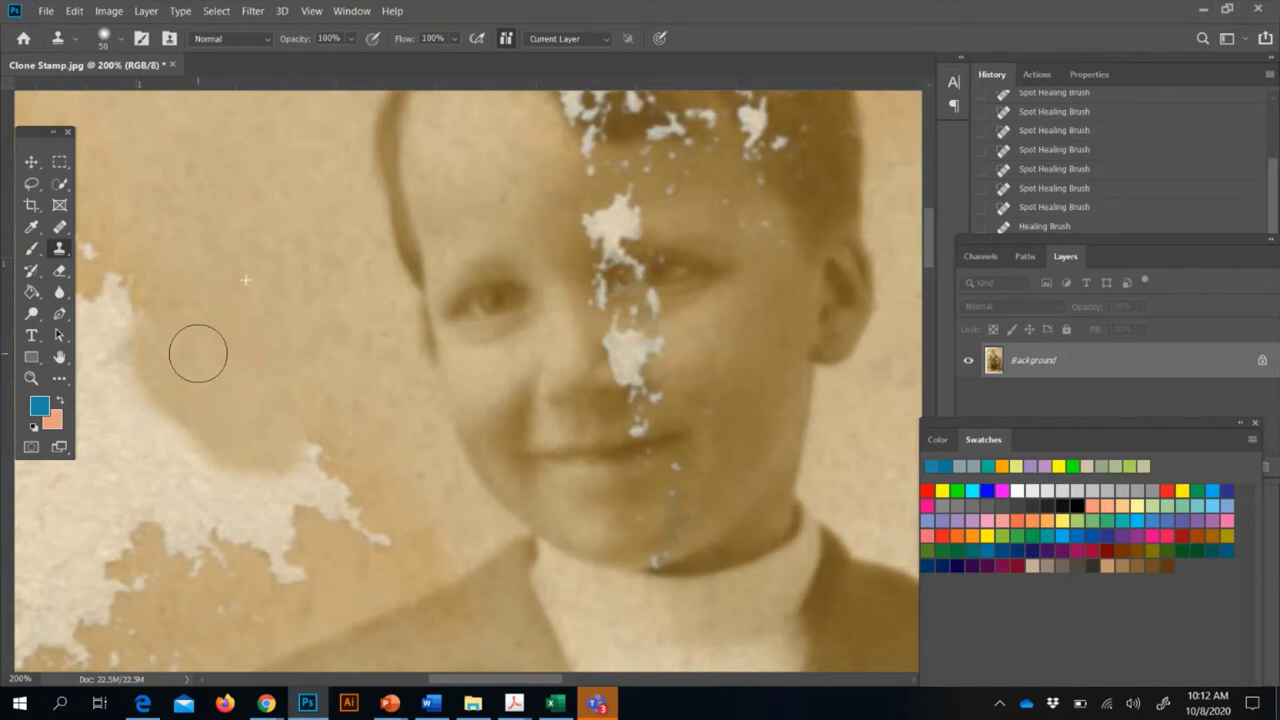
pyautogui.moveTo(199, 355)
pyautogui.mouseDown()
pyautogui.moveTo(144, 295)
pyautogui.moveTo(141, 342)
pyautogui.moveTo(212, 390)
pyautogui.moveTo(212, 416)
pyautogui.moveTo(195, 420)
pyautogui.moveTo(166, 361)
pyautogui.moveTo(143, 347)
pyautogui.moveTo(148, 437)
pyautogui.moveTo(178, 452)
pyautogui.moveTo(134, 422)
pyautogui.moveTo(151, 474)
pyautogui.moveTo(179, 425)
pyautogui.moveTo(178, 454)
pyautogui.moveTo(162, 433)
pyautogui.moveTo(192, 409)
pyautogui.mouseUp()
pyautogui.click(151, 471)
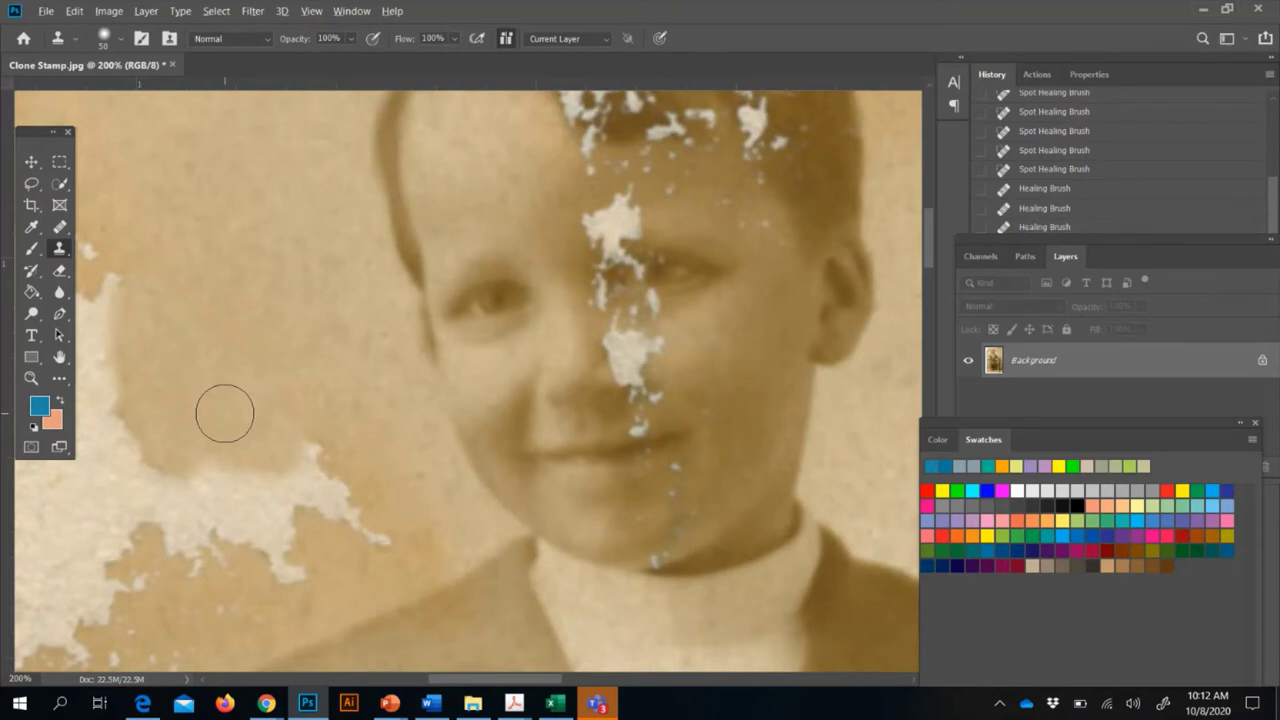
pyautogui.moveTo(226, 414)
pyautogui.mouseDown()
pyautogui.moveTo(229, 468)
pyautogui.moveTo(194, 486)
pyautogui.mouseUp()
pyautogui.click(177, 481)
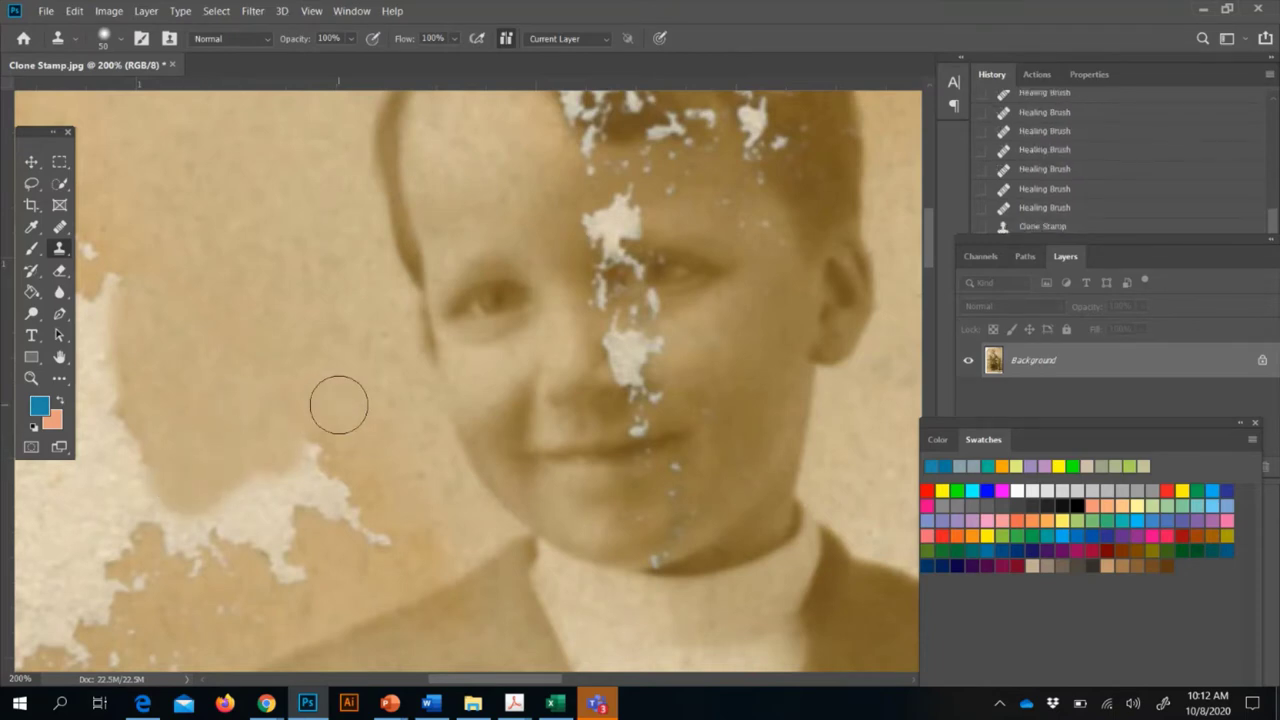
pyautogui.moveTo(334, 429)
pyautogui.mouseDown()
pyautogui.moveTo(323, 449)
pyautogui.moveTo(300, 446)
pyautogui.mouseUp()
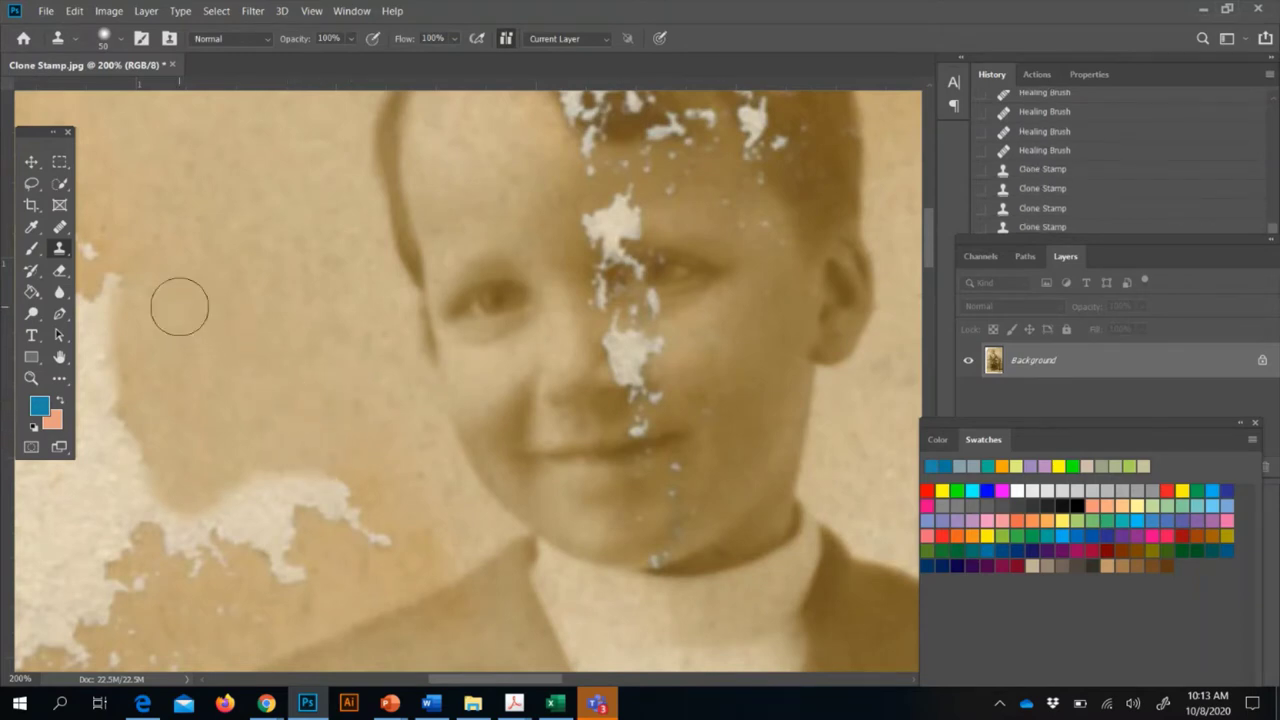
# Clone background over the jagged upper tip of the torn white patch
pyautogui.click(123, 266)
pyautogui.moveTo(123, 266); pyautogui.dragTo(119, 300)
pyautogui.click(119, 300)
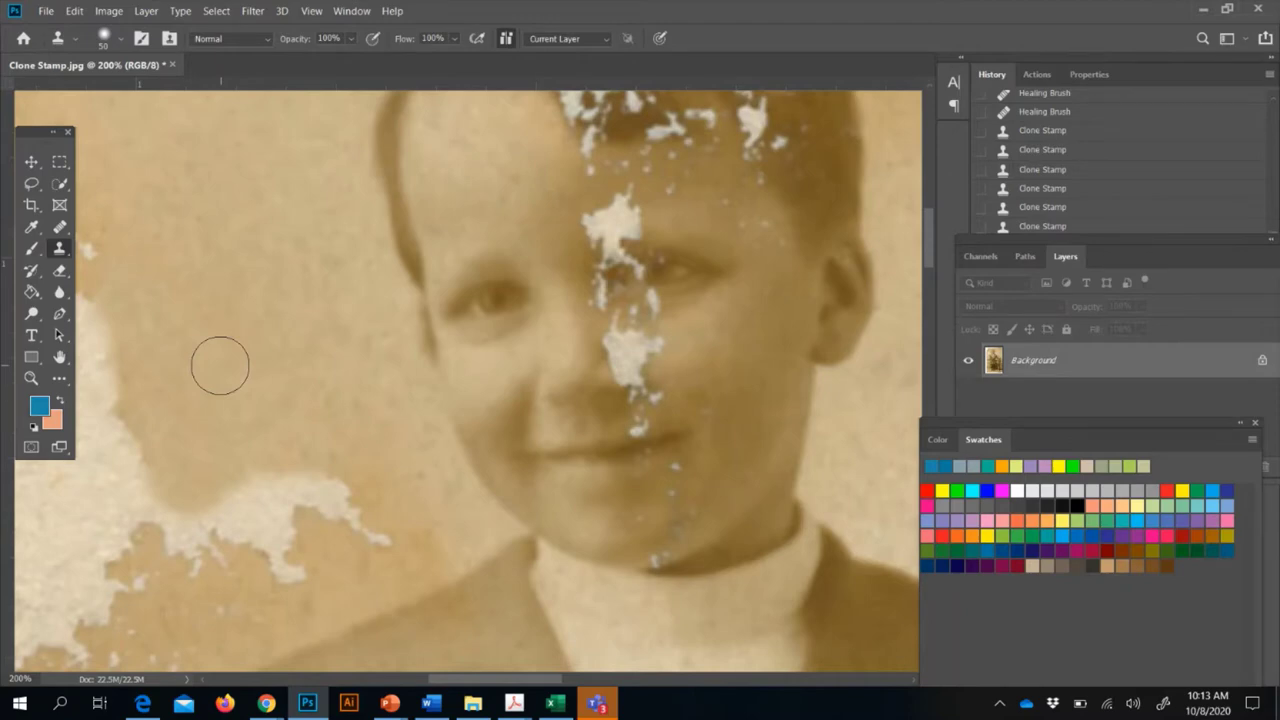
# Enlarge the Clone Stamp brush to 80 px and clone background along the torn patch's upper edge, farther out from the boy
pyautogui.hotkey('ctrl', '-')
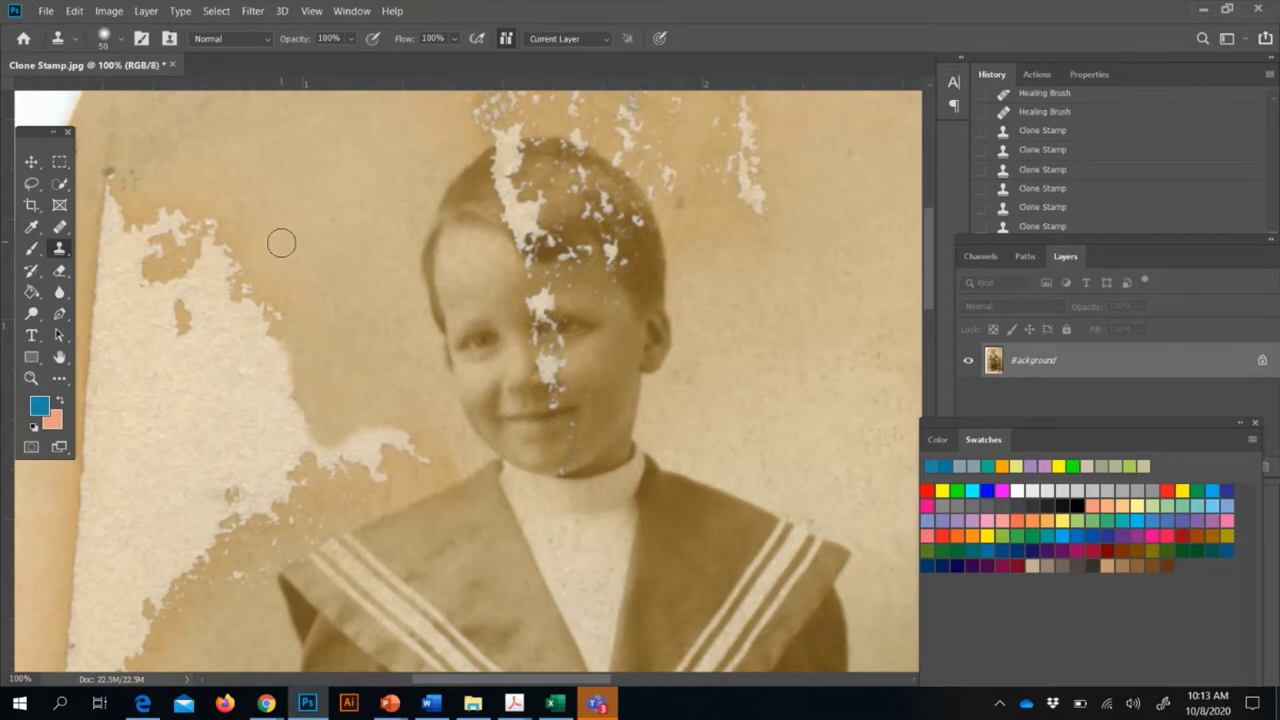
pyautogui.press(']')
pyautogui.press(']')
pyautogui.press(']')
pyautogui.press(']')
pyautogui.moveTo(305, 252)
pyautogui.mouseDown()
pyautogui.moveTo(291, 289)
pyautogui.moveTo(274, 303)
pyautogui.moveTo(269, 289)
pyautogui.moveTo(297, 346)
pyautogui.mouseUp()
pyautogui.click(229, 266)
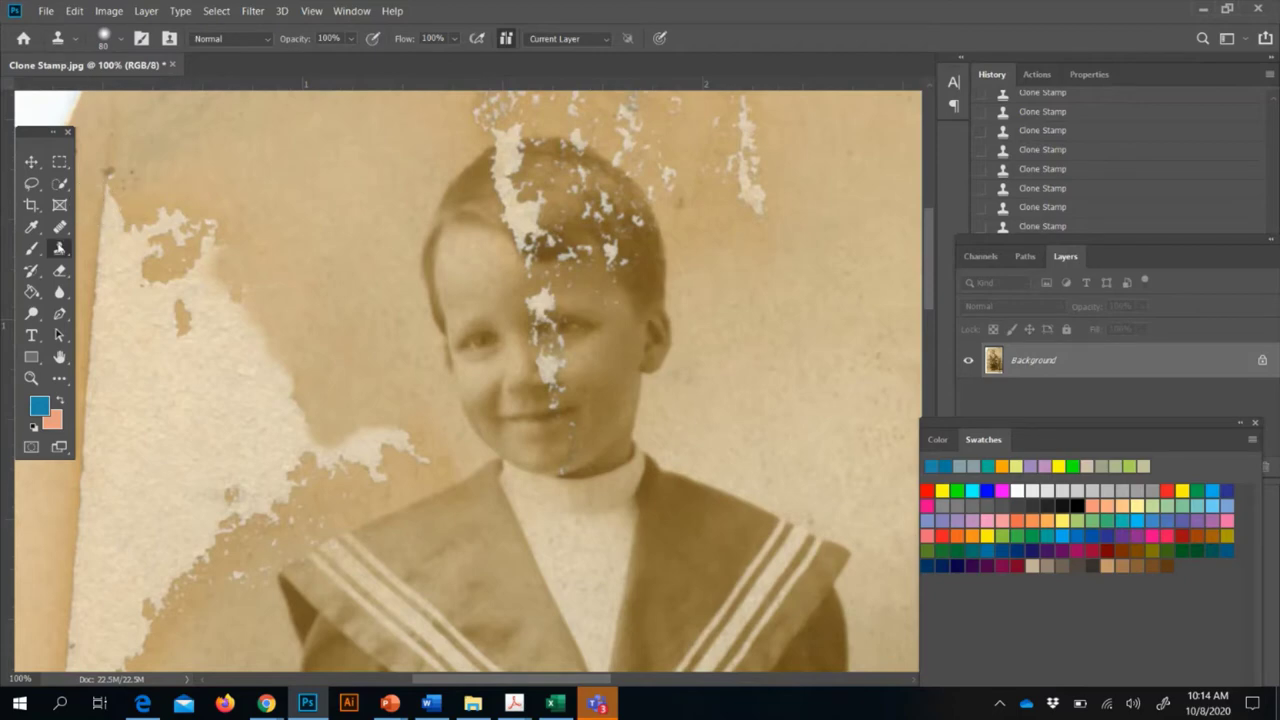
# With the Patch Tool, outline the white tear just above the boy's shoulder and patch it with clean background from above
pyautogui.click(60, 226)
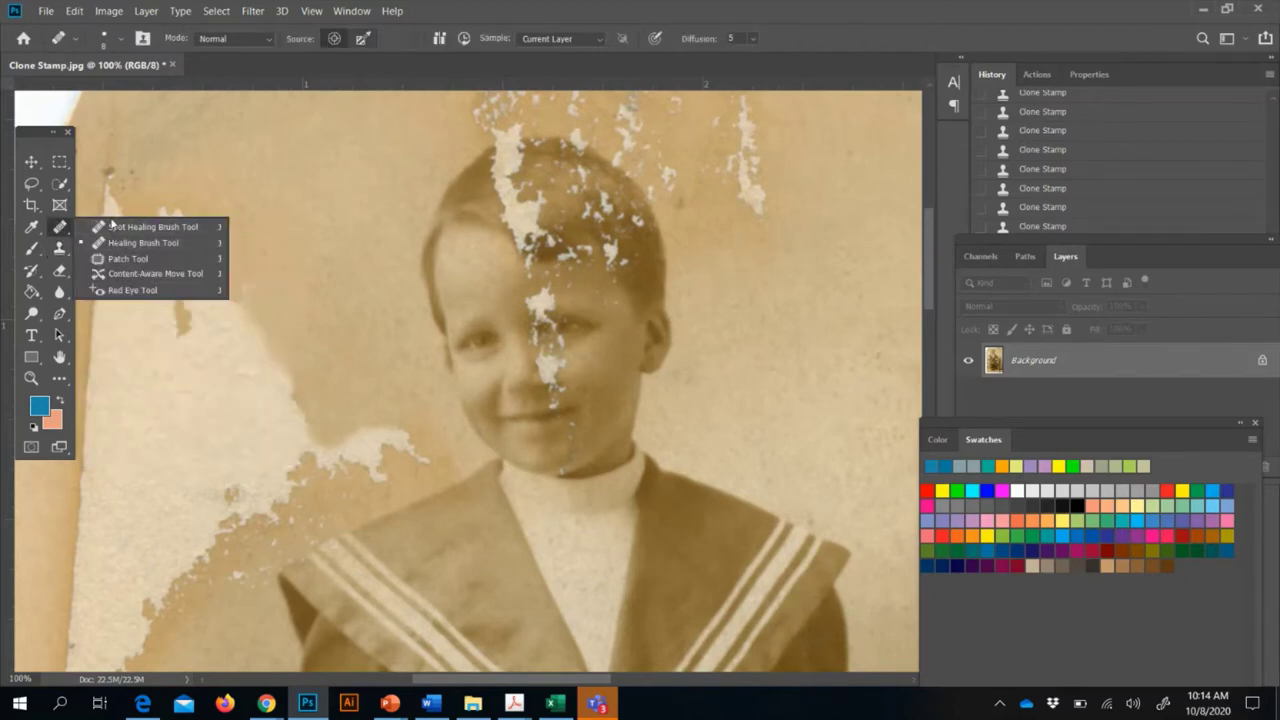
pyautogui.click(104, 260)
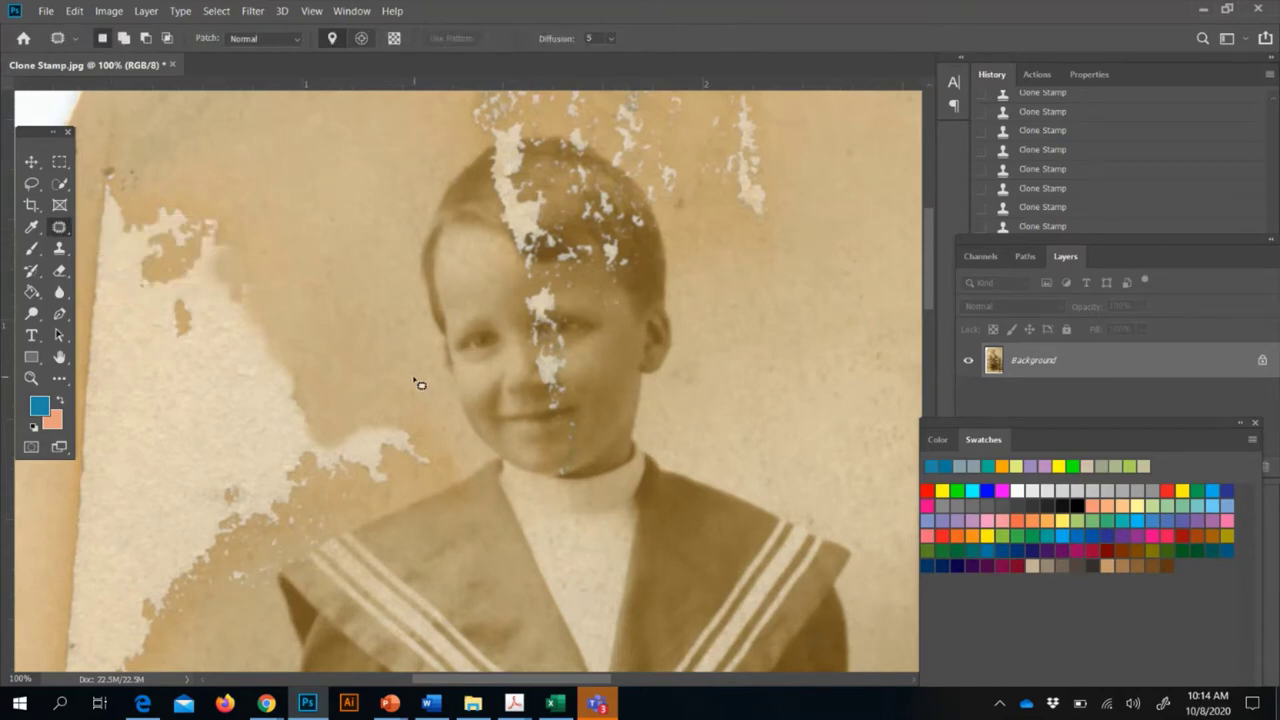
pyautogui.hscroll(1, 420, 384)
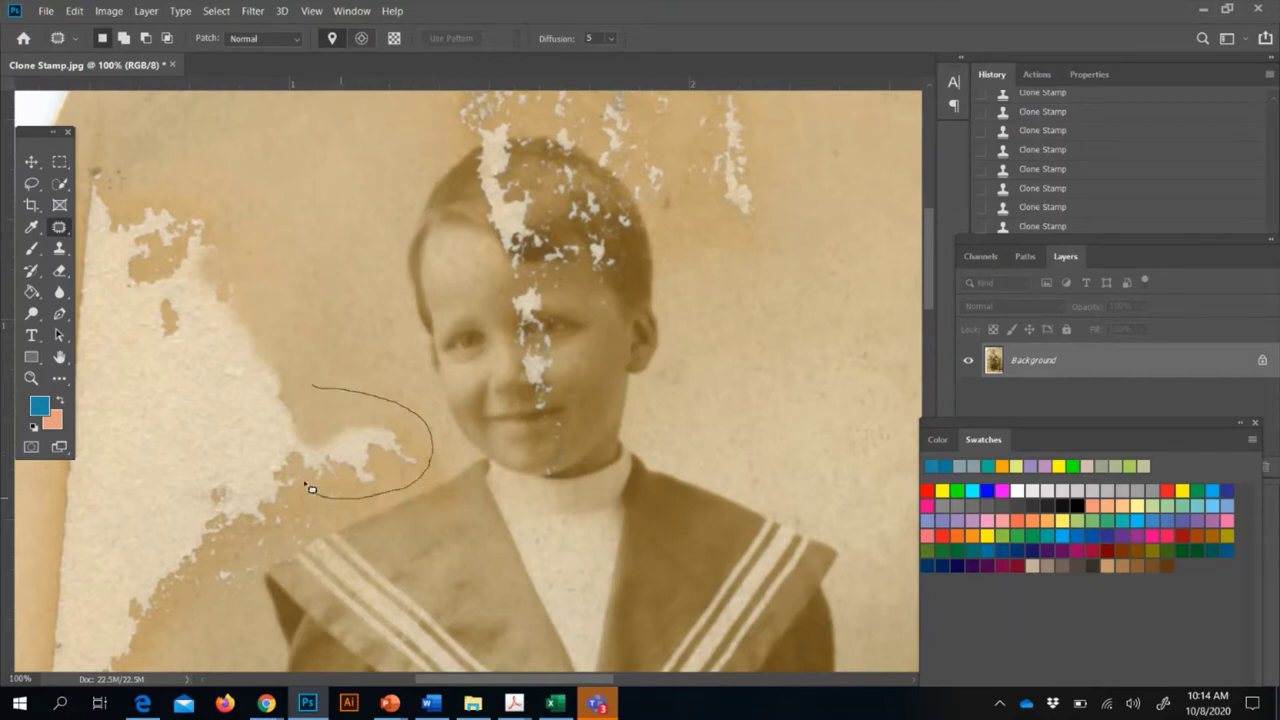
pyautogui.moveTo(311, 399); pyautogui.dragTo(314, 392)
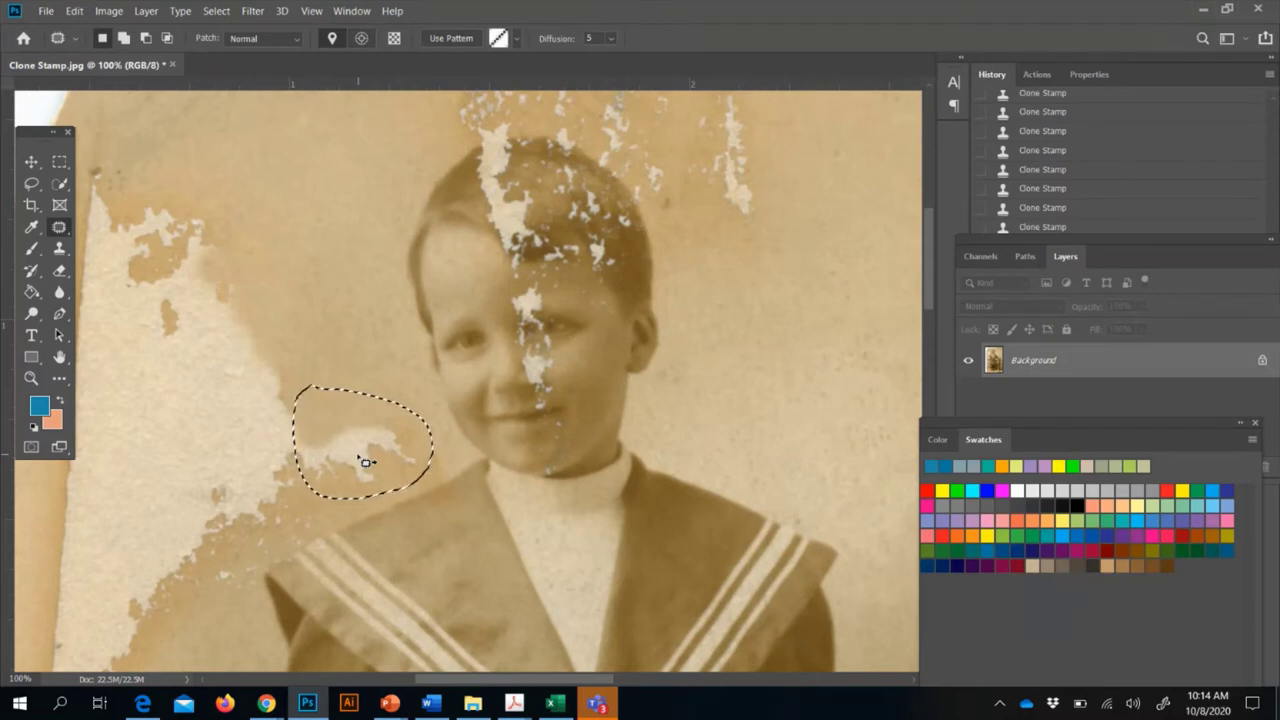
pyautogui.moveTo(358, 456); pyautogui.dragTo(312, 185)
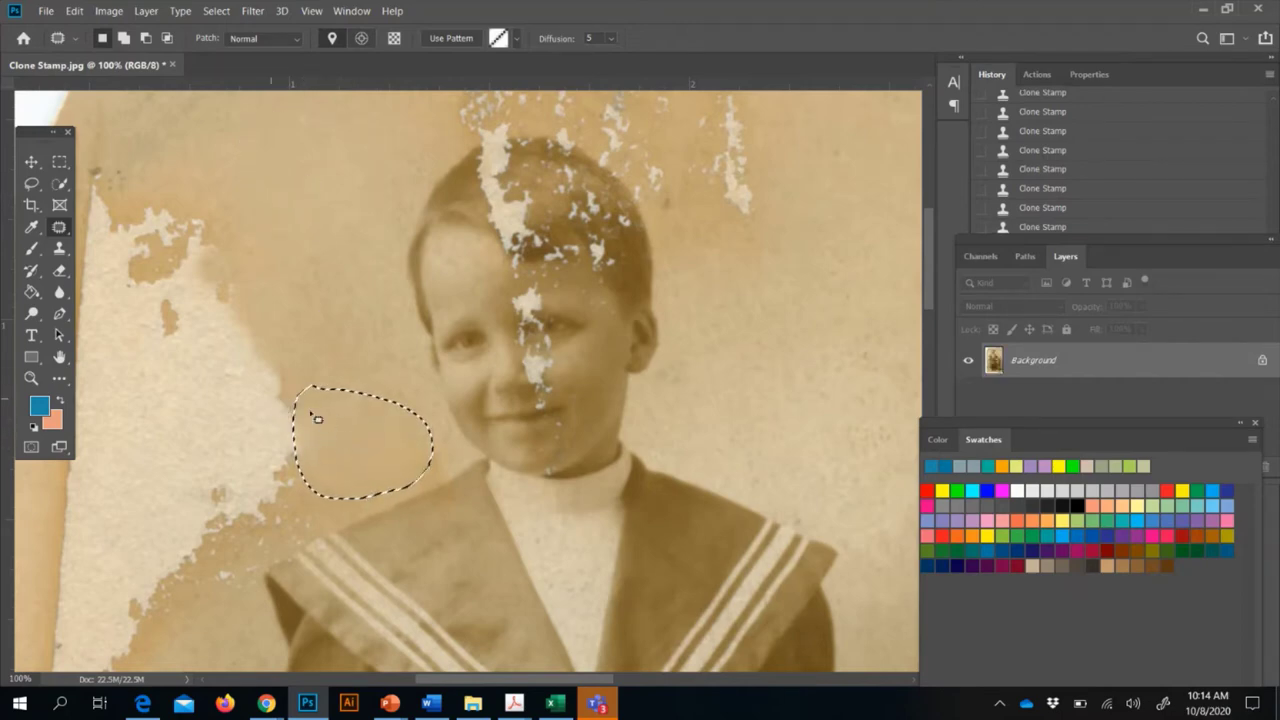
# Outline the adjoining section of the tear, patch it from the clean background on the boy's other side, and deselect
pyautogui.moveTo(328, 354)
pyautogui.mouseDown()
pyautogui.moveTo(267, 342)
pyautogui.moveTo(205, 392)
pyautogui.moveTo(222, 478)
pyautogui.mouseUp()
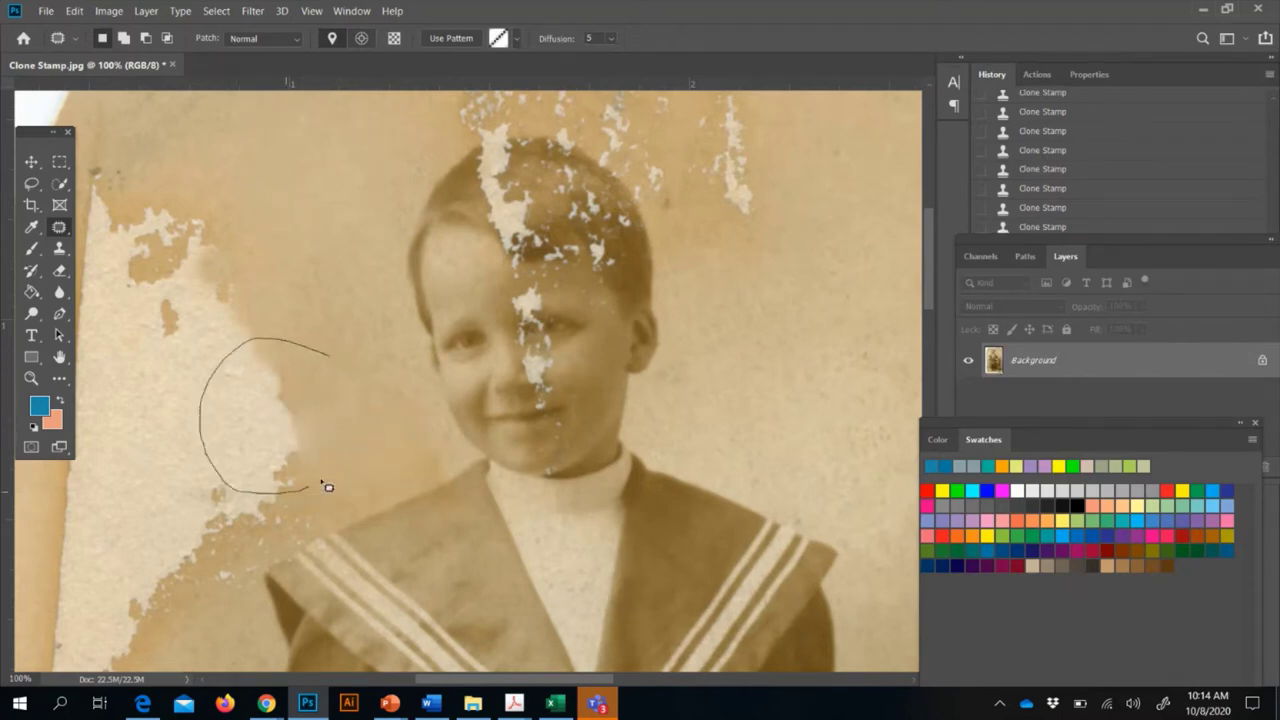
pyautogui.moveTo(331, 364)
pyautogui.mouseDown()
pyautogui.moveTo(403, 331)
pyautogui.moveTo(778, 292)
pyautogui.moveTo(808, 369)
pyautogui.mouseUp()
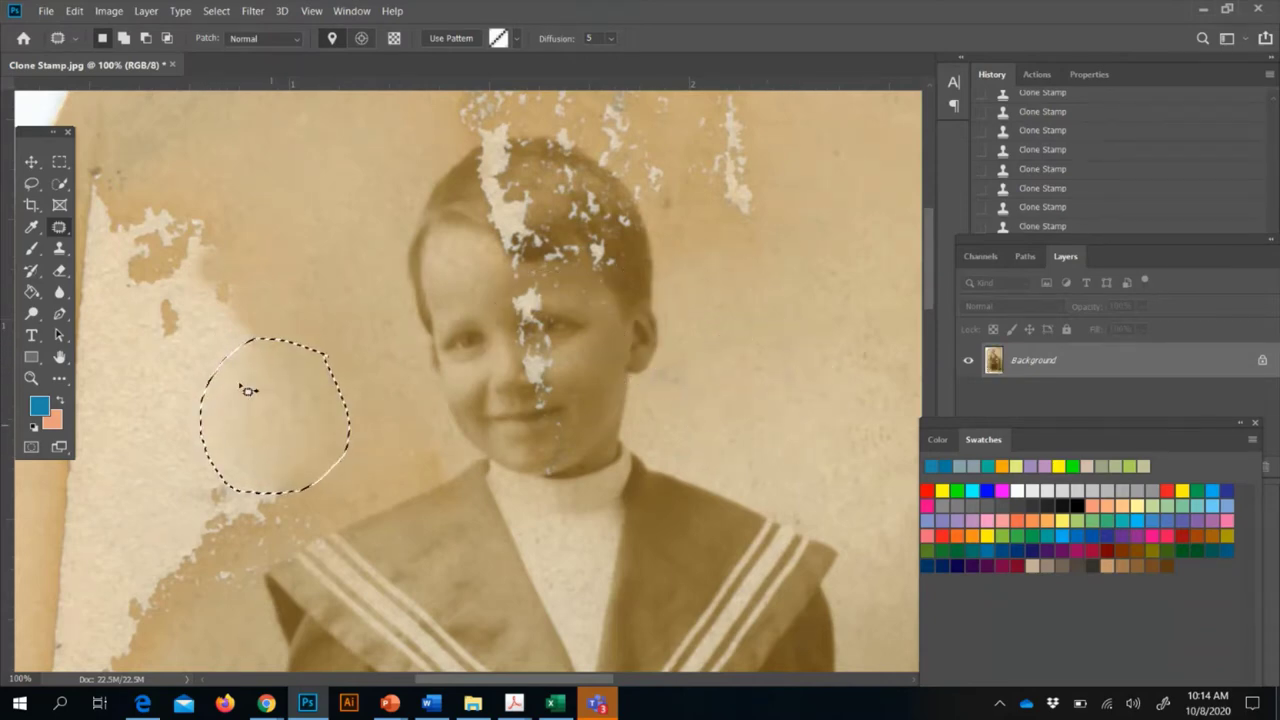
pyautogui.click(166, 297)
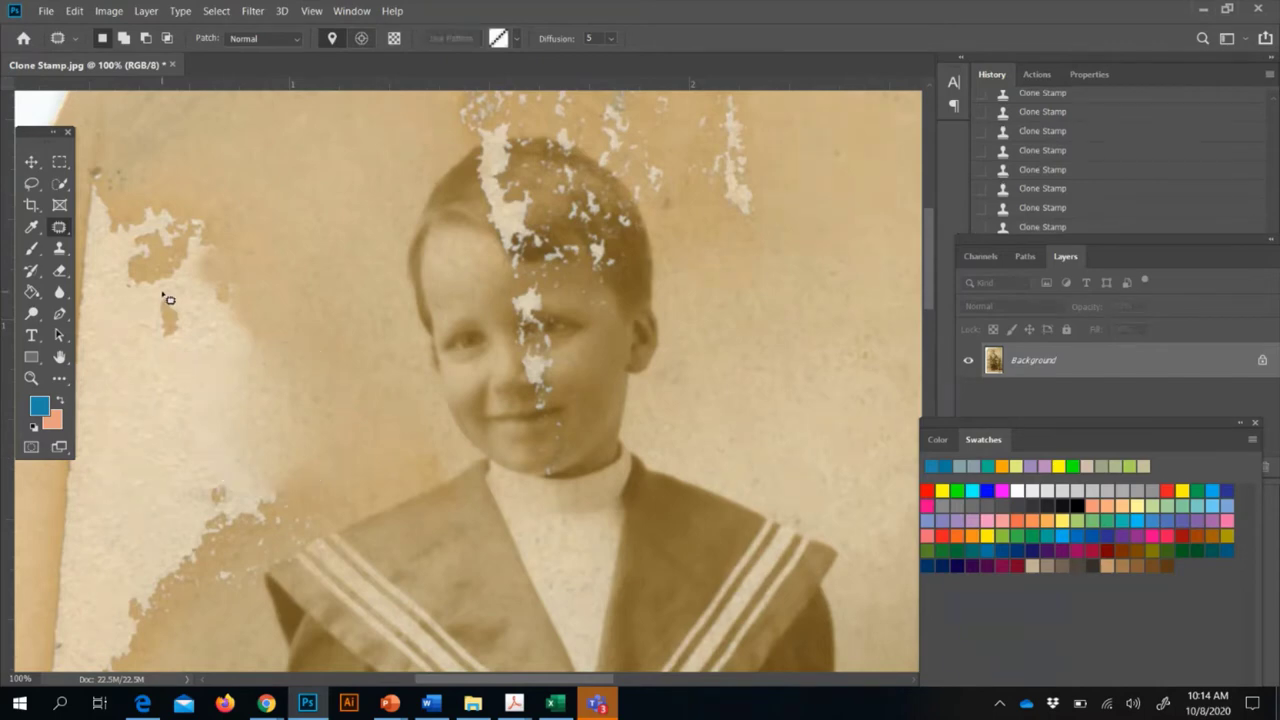
# Outline the ragged upper section of the tear and patch it with the clean background beside it
pyautogui.moveTo(244, 193)
pyautogui.mouseDown()
pyautogui.moveTo(304, 297)
pyautogui.moveTo(212, 441)
pyautogui.moveTo(164, 298)
pyautogui.mouseUp()
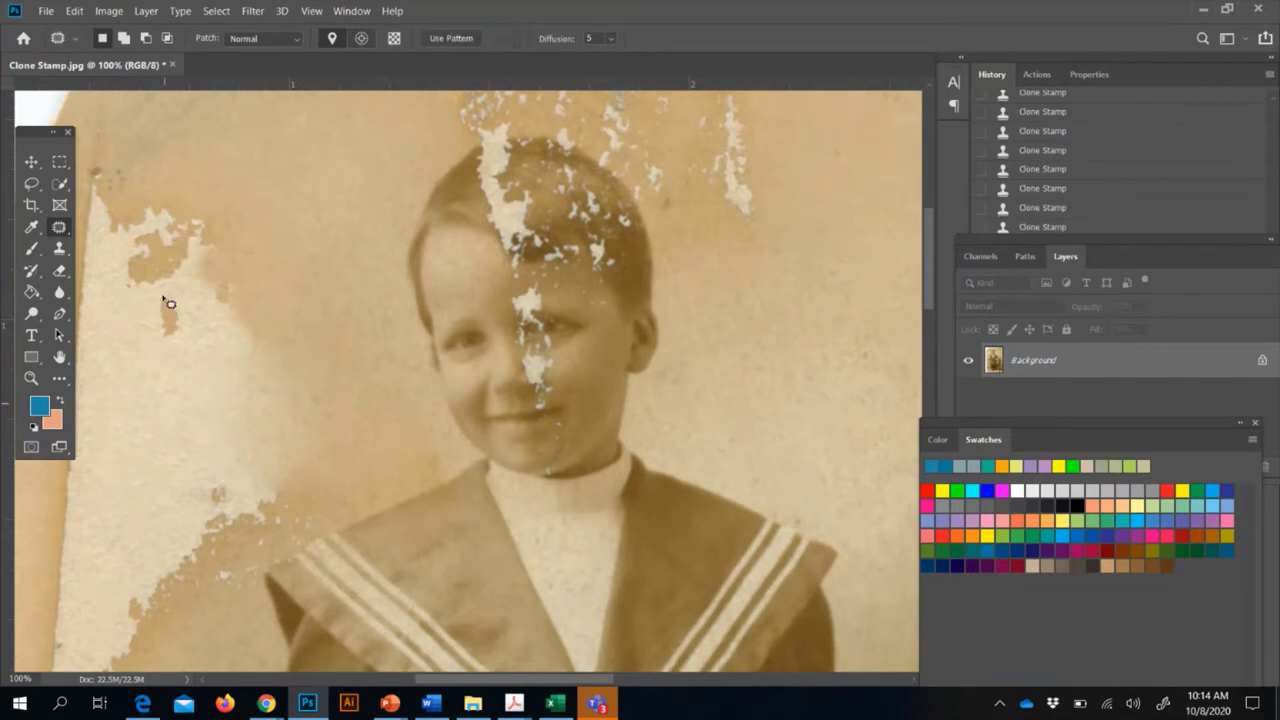
pyautogui.moveTo(215, 143)
pyautogui.mouseDown()
pyautogui.moveTo(100, 186)
pyautogui.moveTo(150, 294)
pyautogui.mouseUp()
pyautogui.moveTo(166, 246); pyautogui.dragTo(295, 190)
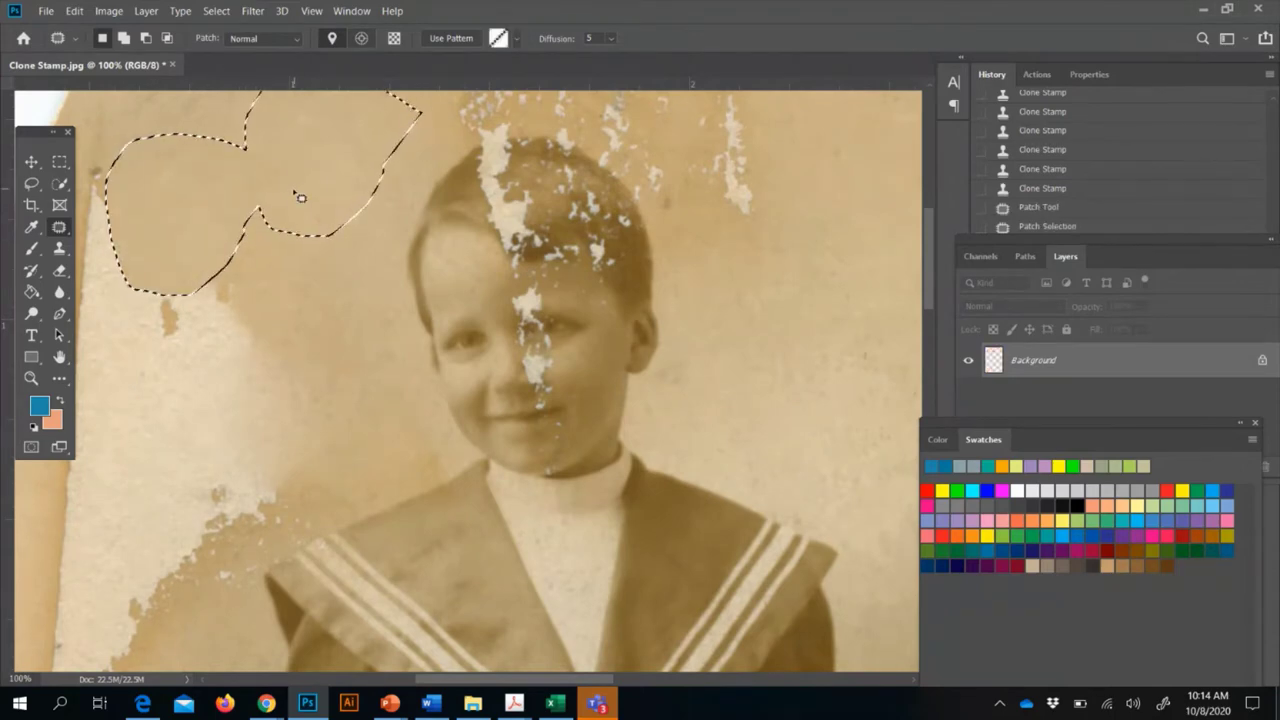
# Try patching the small specks beside the boy's shoulder and the flecked area above his hair with clean background
pyautogui.scroll(-1, 297, 194)
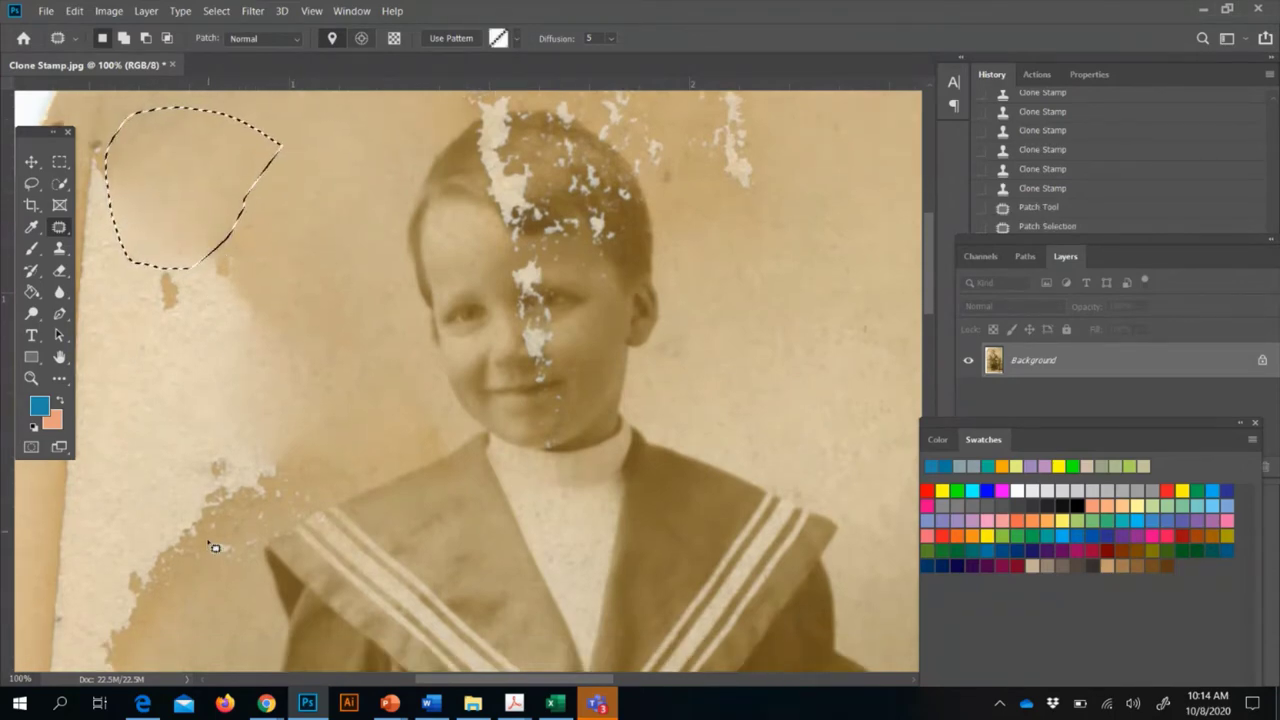
pyautogui.moveTo(224, 574)
pyautogui.mouseDown()
pyautogui.moveTo(222, 530)
pyautogui.moveTo(229, 606)
pyautogui.mouseUp()
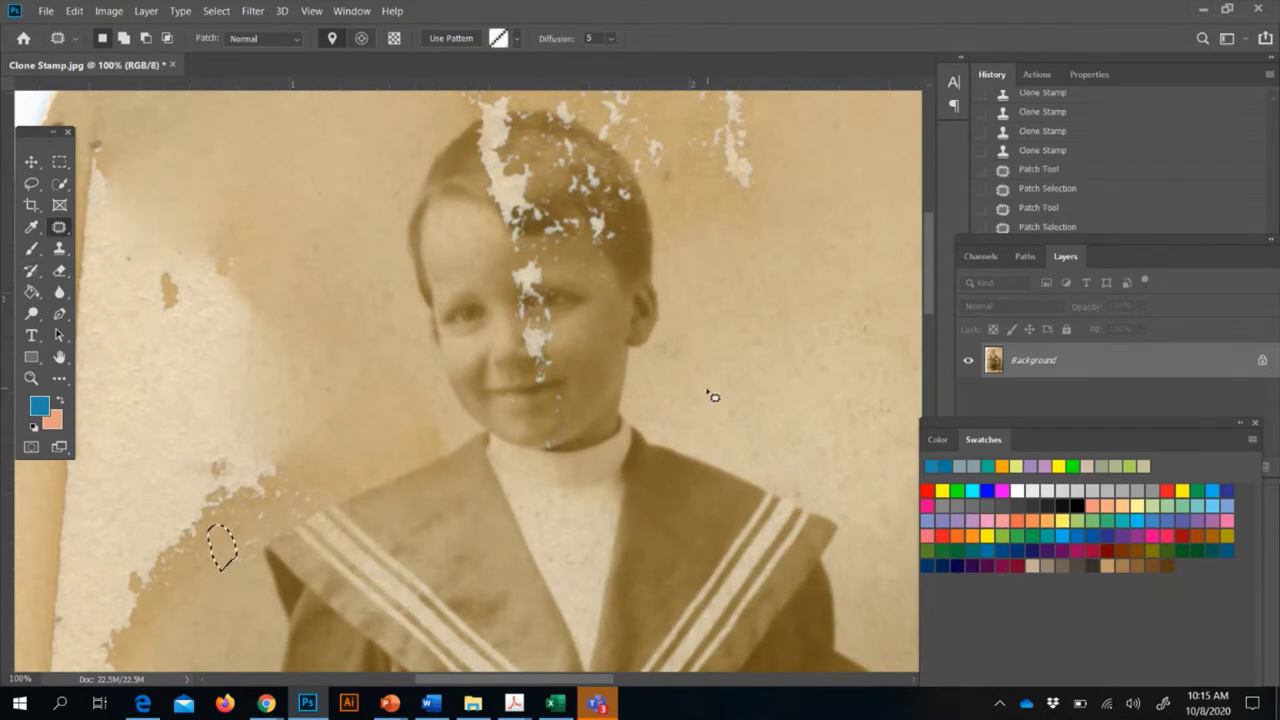
pyautogui.scroll(3, 712, 397)
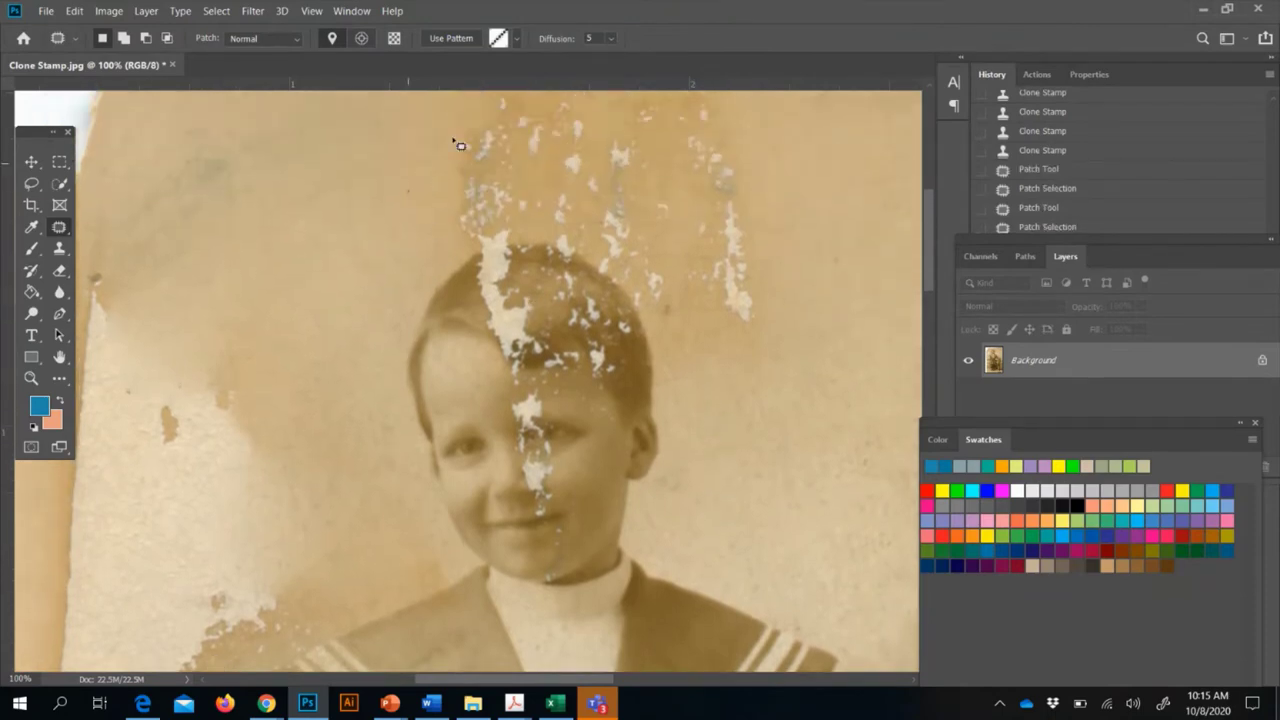
pyautogui.moveTo(453, 142)
pyautogui.mouseDown()
pyautogui.moveTo(536, 119)
pyautogui.moveTo(577, 205)
pyautogui.mouseUp()
pyautogui.moveTo(425, 222); pyautogui.dragTo(418, 205)
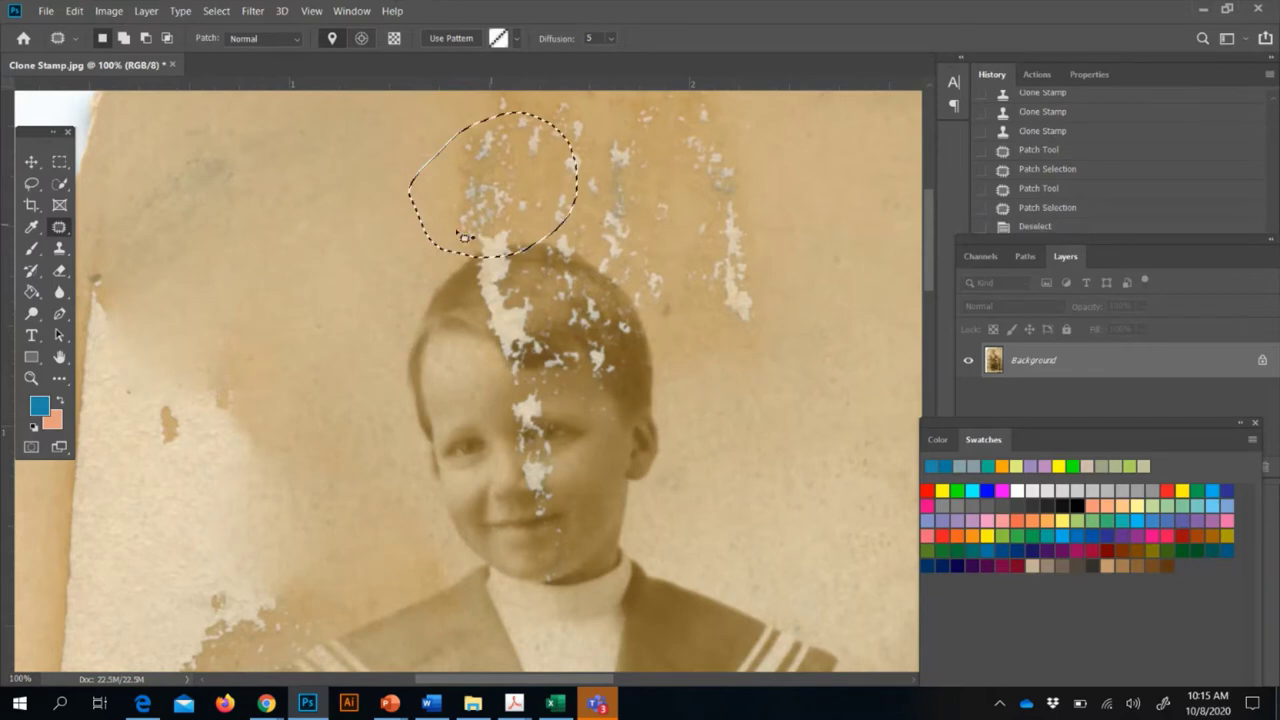
pyautogui.moveTo(494, 226); pyautogui.dragTo(337, 228)
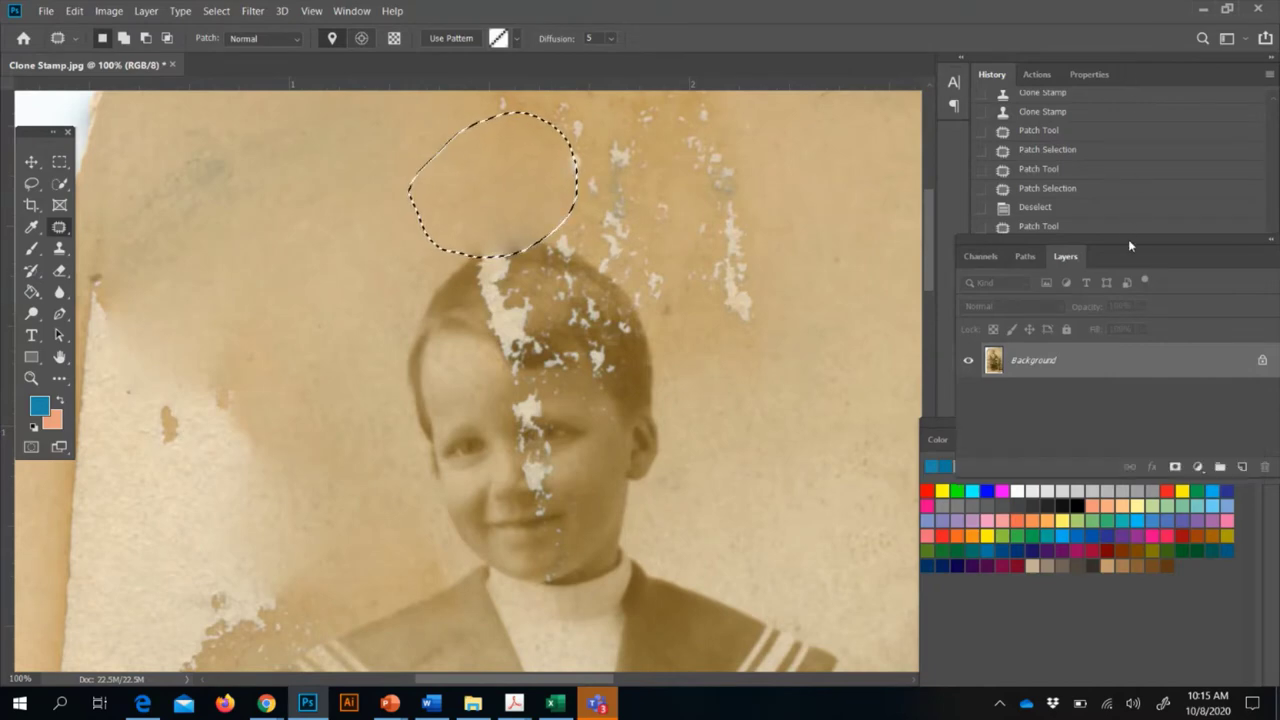
# Move the Layers panel clear of the History list and revert to the state before the last two patches
pyautogui.moveTo(1128, 239); pyautogui.dragTo(1106, 480)
pyautogui.click(1048, 322)
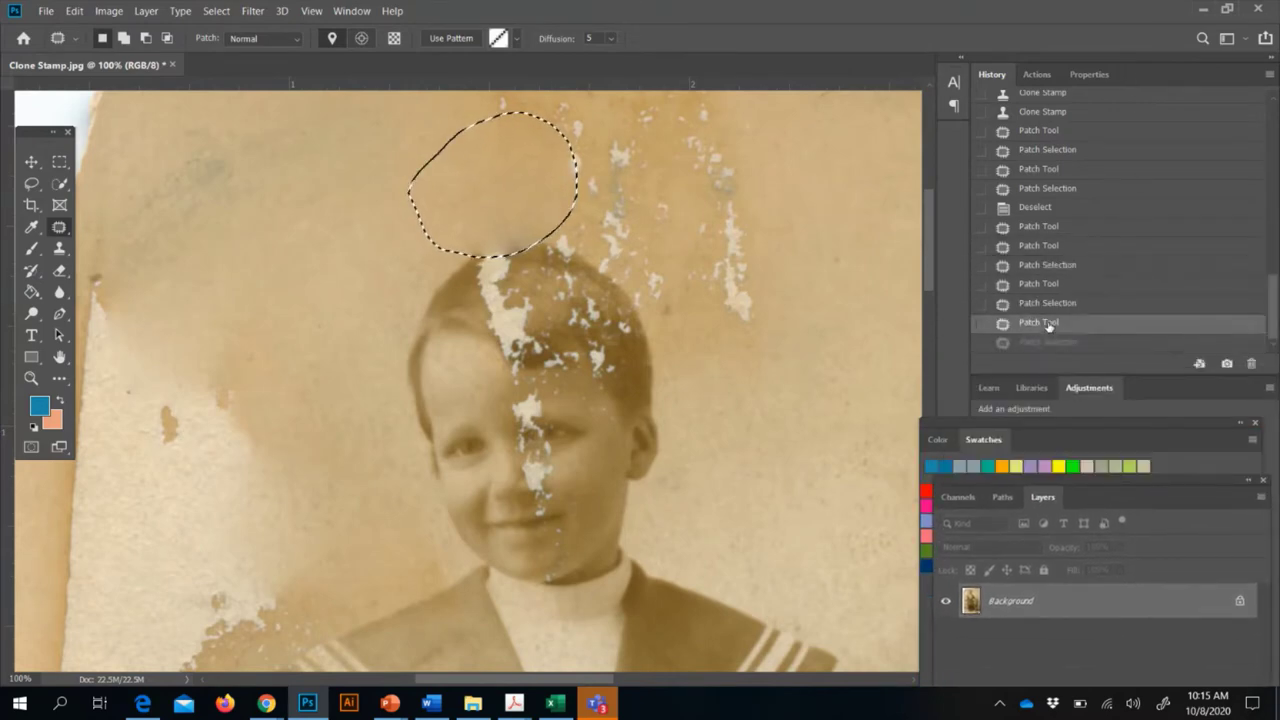
pyautogui.click(1047, 302)
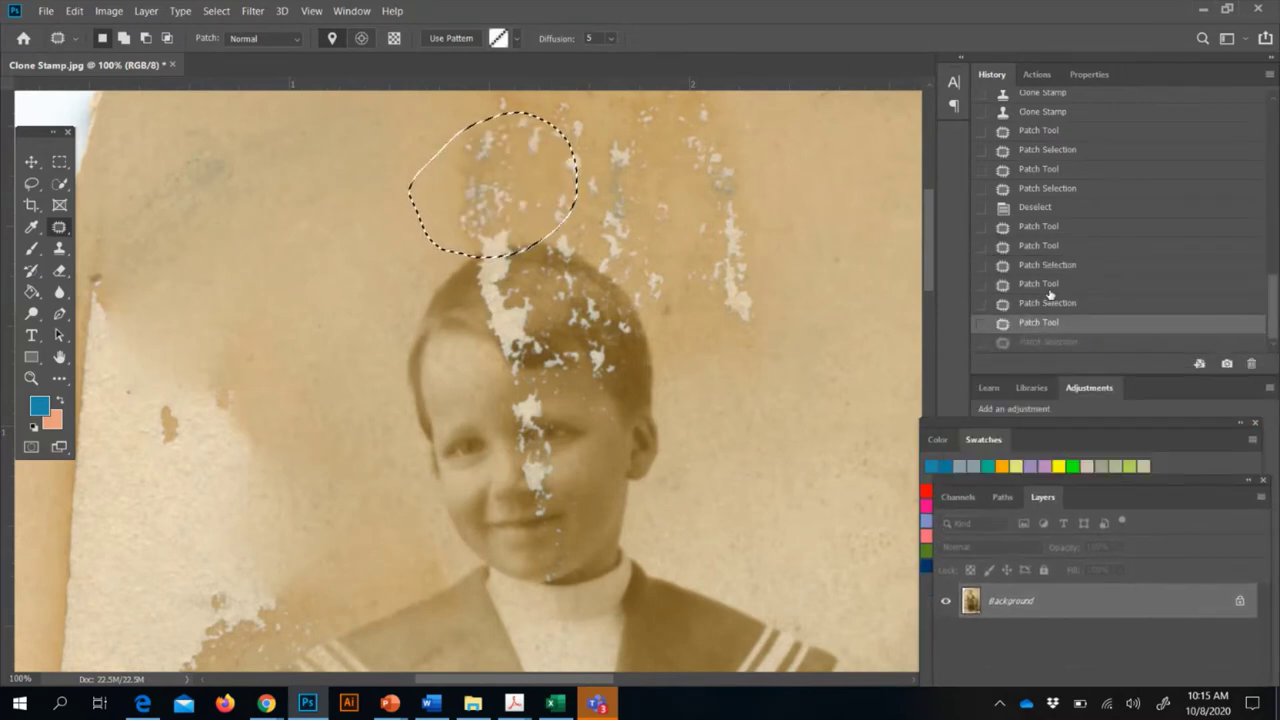
pyautogui.click(1049, 287)
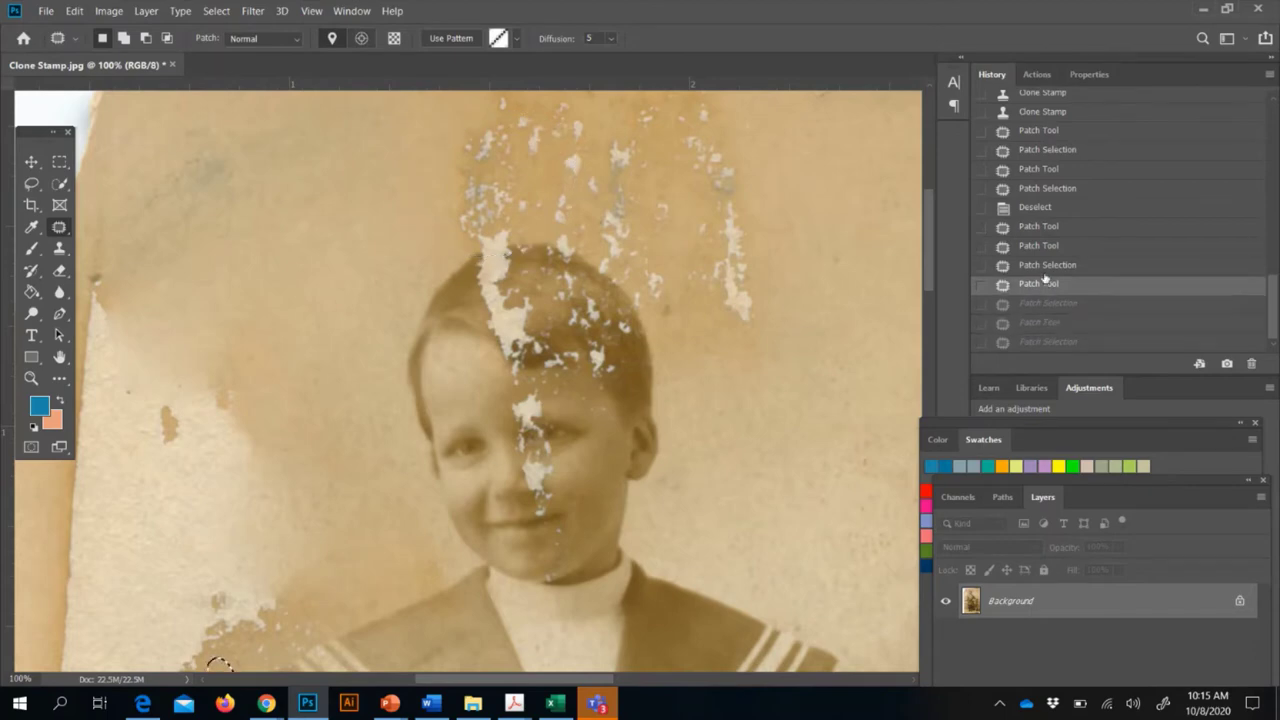
# Outline an oval area of clean background between the tear and the boy's head with the Patch Tool, and deselect it
pyautogui.moveTo(338, 252)
pyautogui.mouseDown()
pyautogui.moveTo(241, 194)
pyautogui.moveTo(274, 168)
pyautogui.mouseUp()
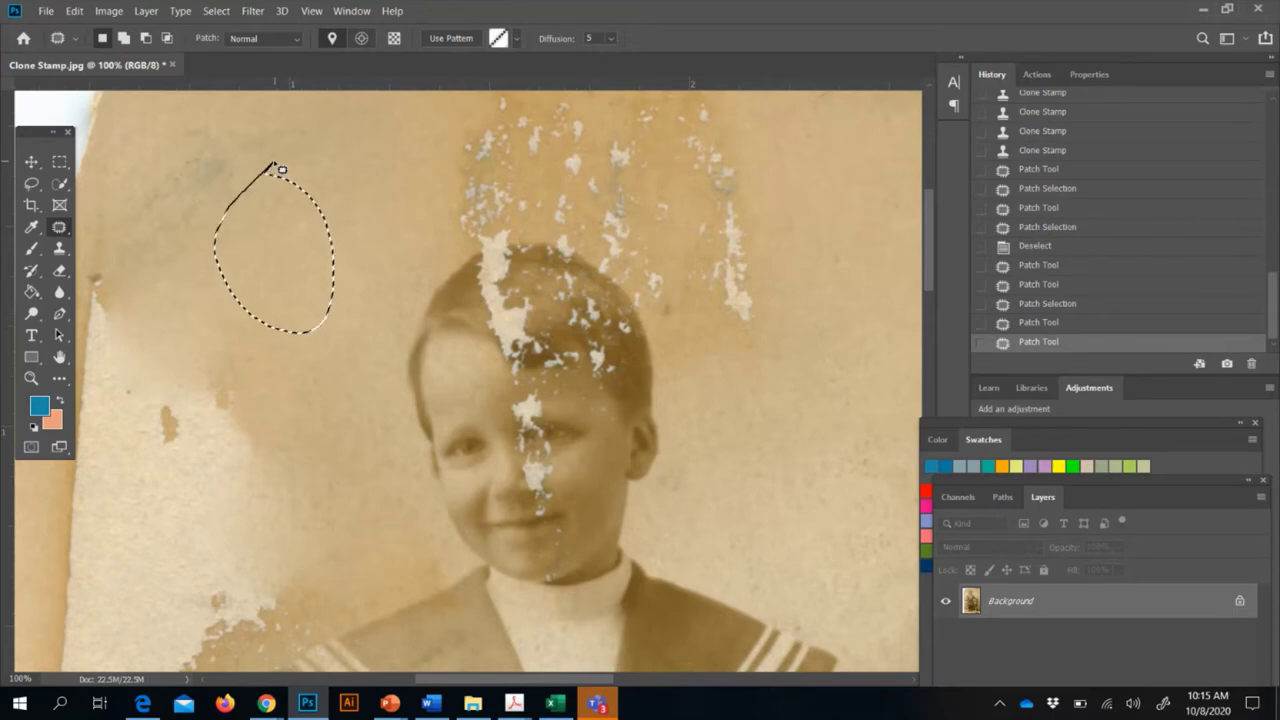
pyautogui.click(32, 163)
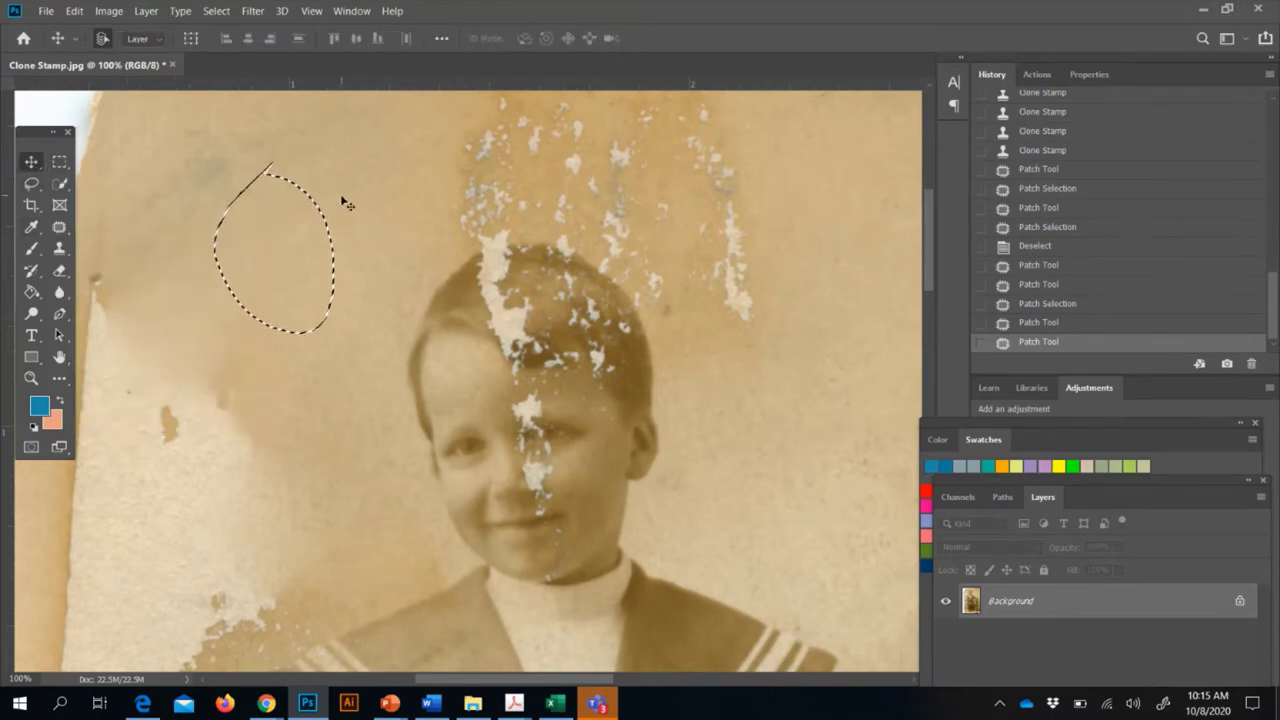
pyautogui.click(58, 228)
pyautogui.click(118, 175)
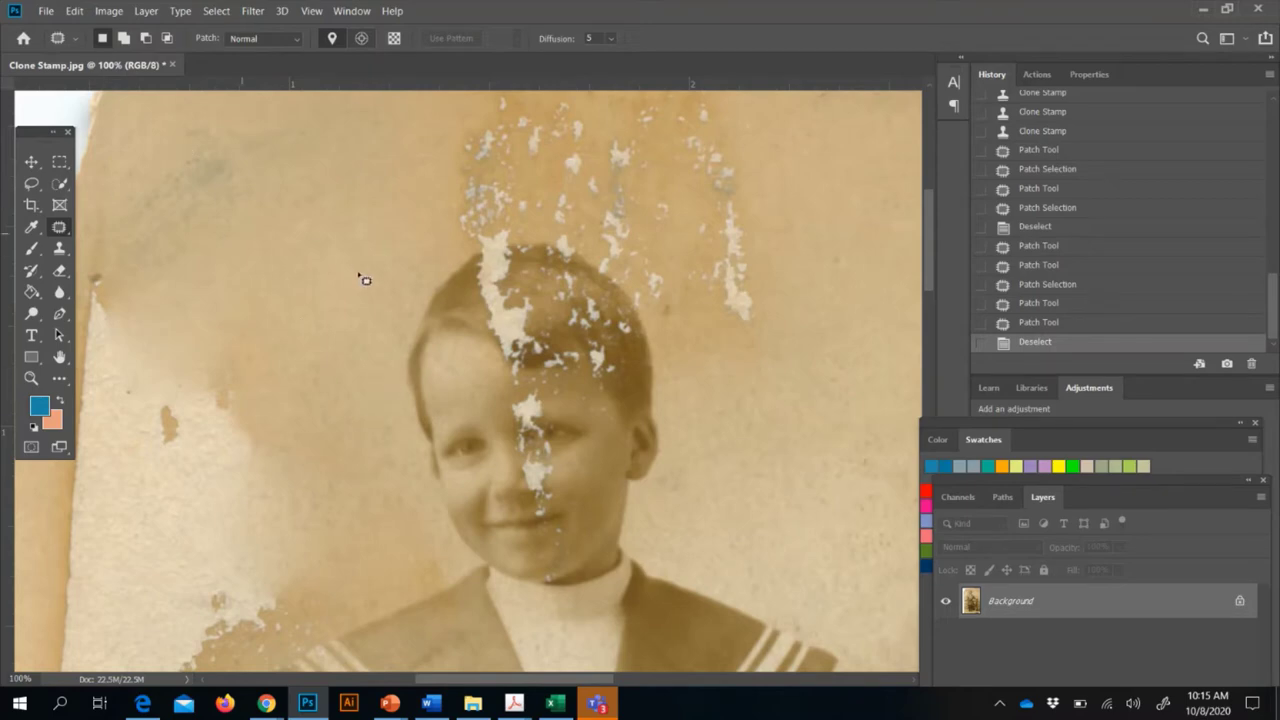
# Outline another background area closer to the boy's hair, deselect it, and review the available selection commands
pyautogui.moveTo(390, 219); pyautogui.dragTo(310, 320)
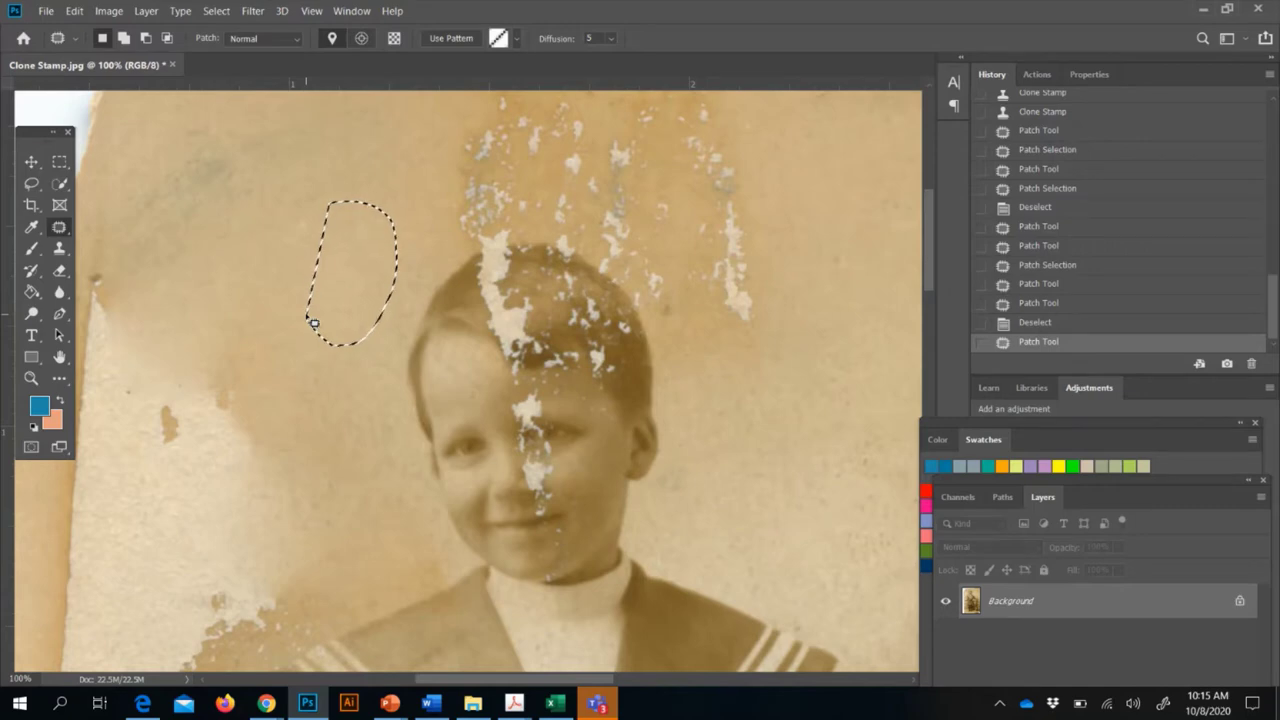
pyautogui.hotkey('ctrl', 'd')
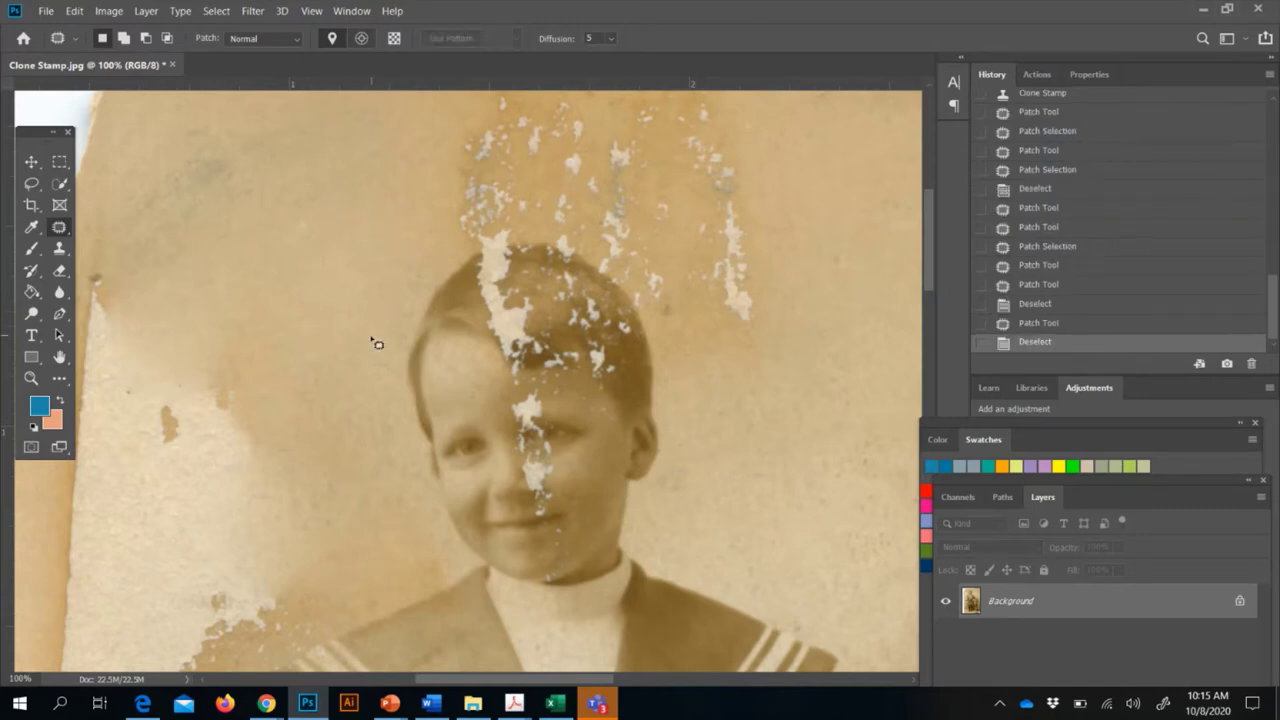
pyautogui.click(211, 12)
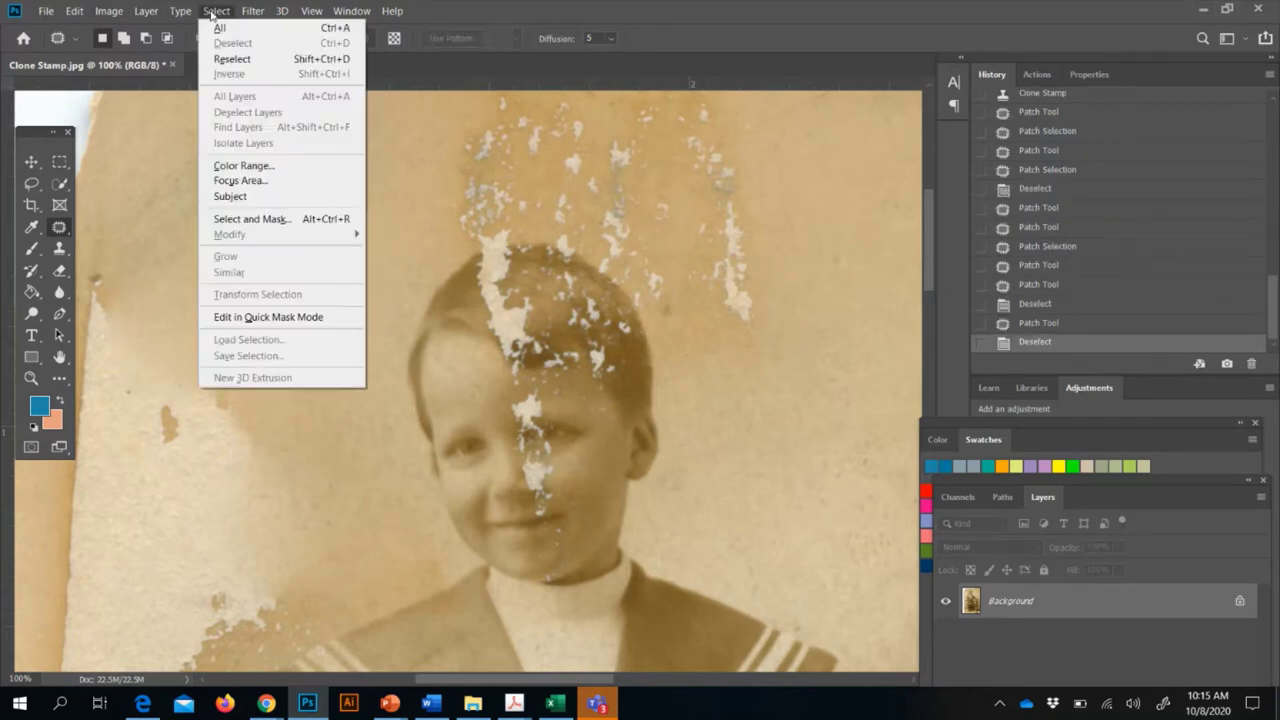
pyautogui.click(485, 22)
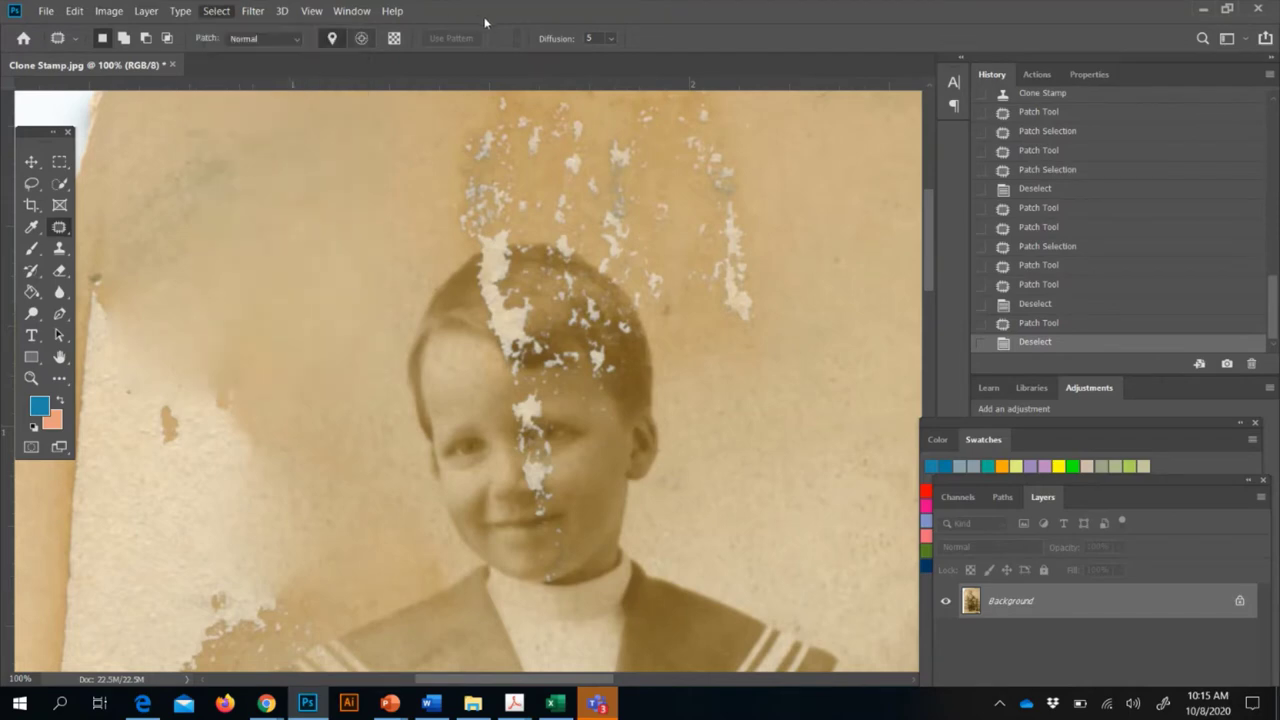
# Patch the uppermost flecks above the boy's hair with clean background from beside them
pyautogui.moveTo(213, 446)
pyautogui.mouseDown()
pyautogui.moveTo(143, 443)
pyautogui.moveTo(224, 322)
pyautogui.mouseUp()
pyautogui.scroll(3, 340, 223)
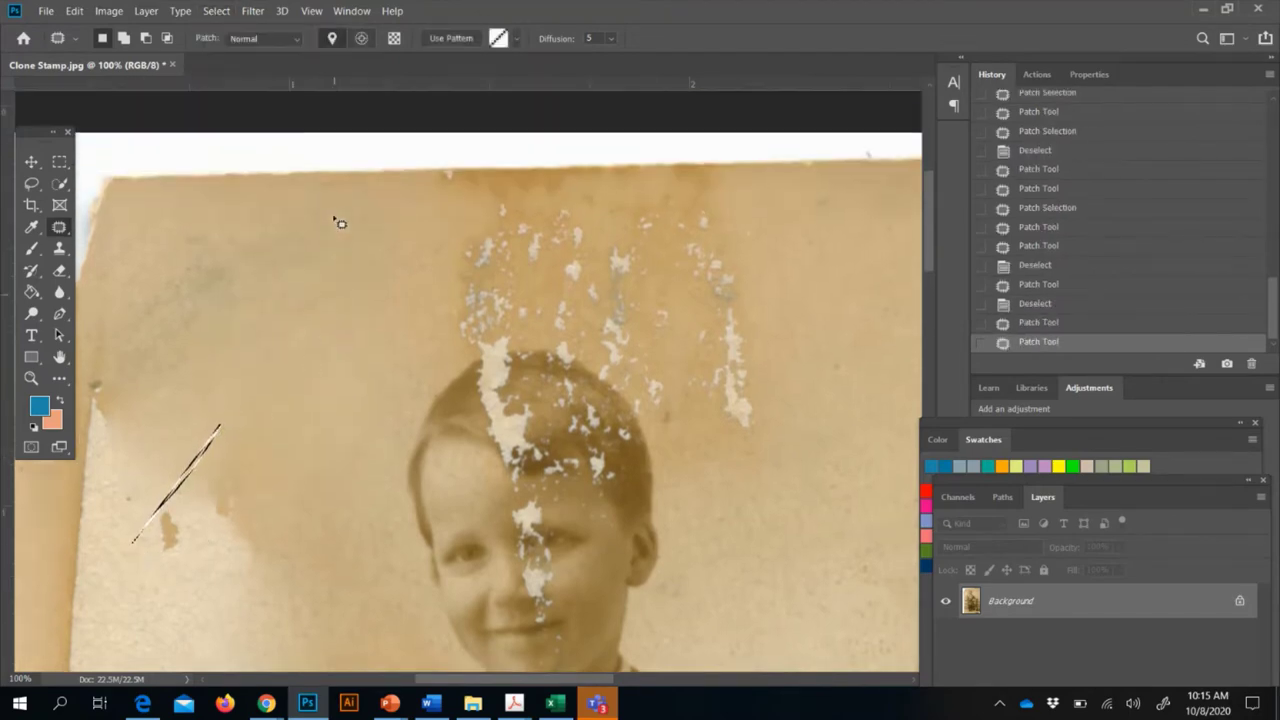
pyautogui.moveTo(513, 213)
pyautogui.mouseDown()
pyautogui.moveTo(580, 200)
pyautogui.moveTo(460, 204)
pyautogui.moveTo(323, 249)
pyautogui.mouseUp()
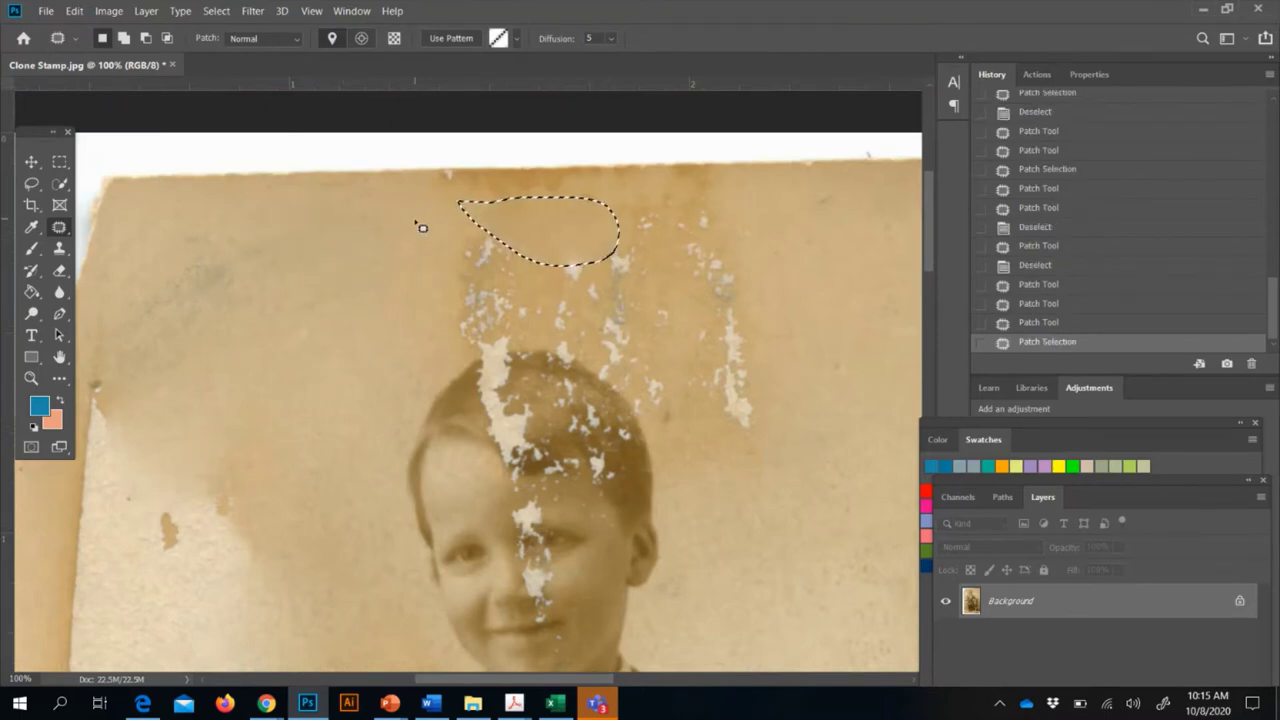
# Outline the flecks just above the left side of the boy's hair, patch them with clean background, and deselect
pyautogui.moveTo(416, 218)
pyautogui.mouseDown()
pyautogui.moveTo(543, 244)
pyautogui.moveTo(448, 320)
pyautogui.moveTo(418, 224)
pyautogui.mouseUp()
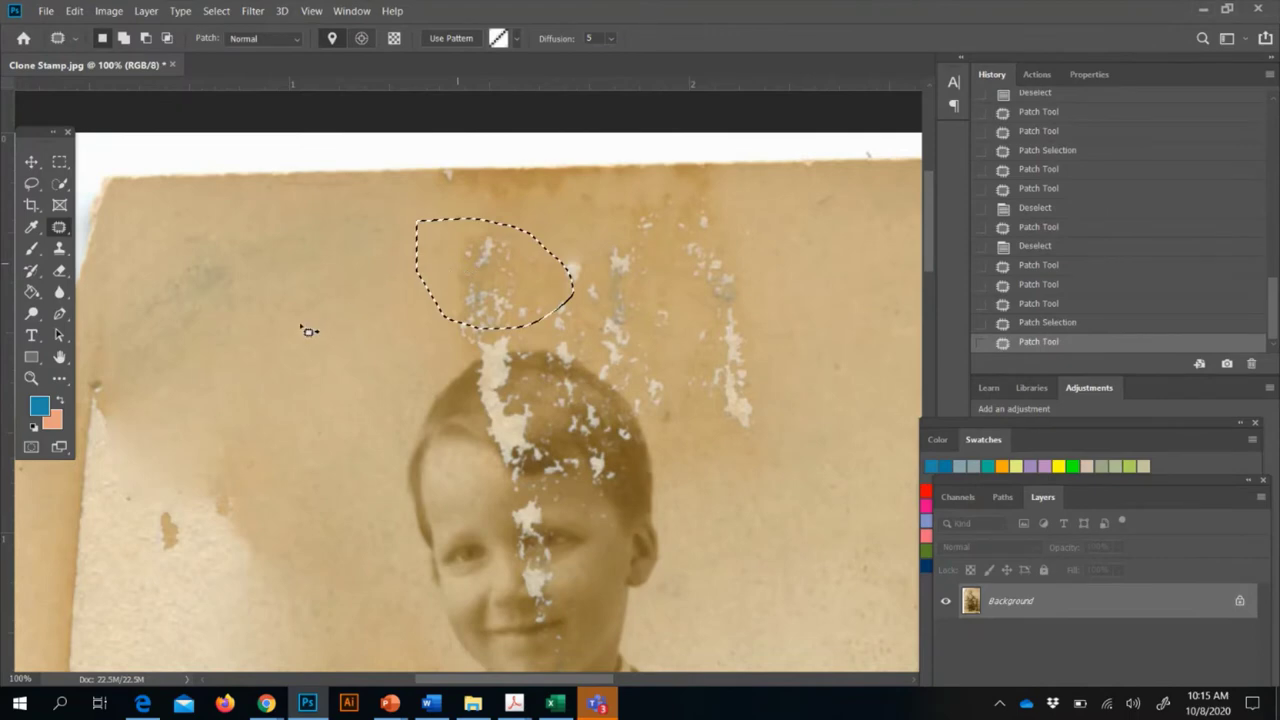
pyautogui.rightClick(450, 260)
pyautogui.press('Escape')
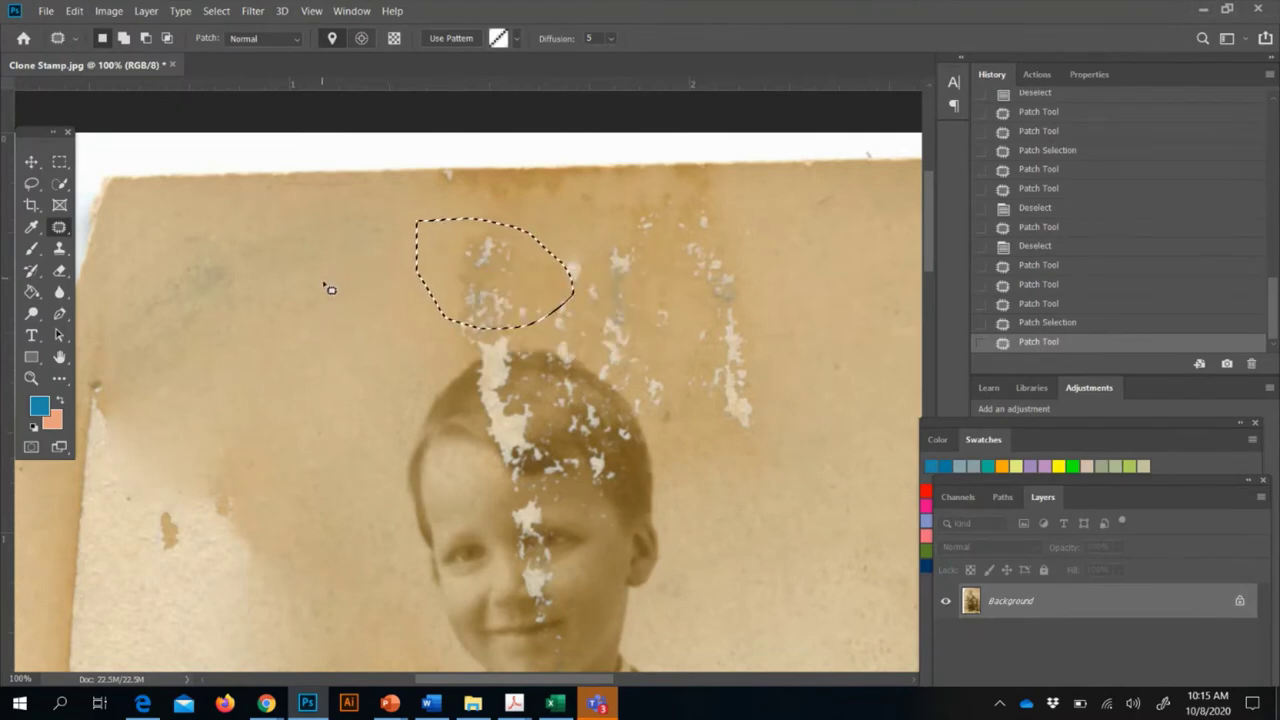
pyautogui.moveTo(453, 273); pyautogui.dragTo(294, 314)
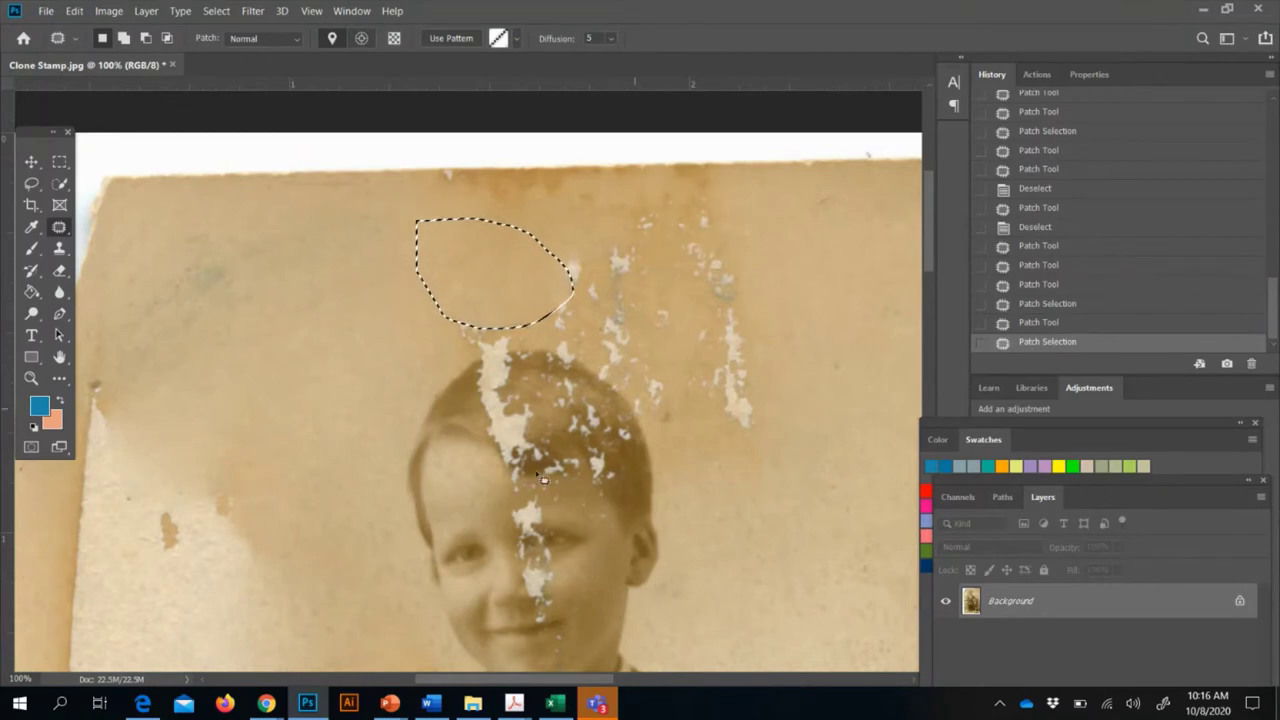
pyautogui.click(394, 320)
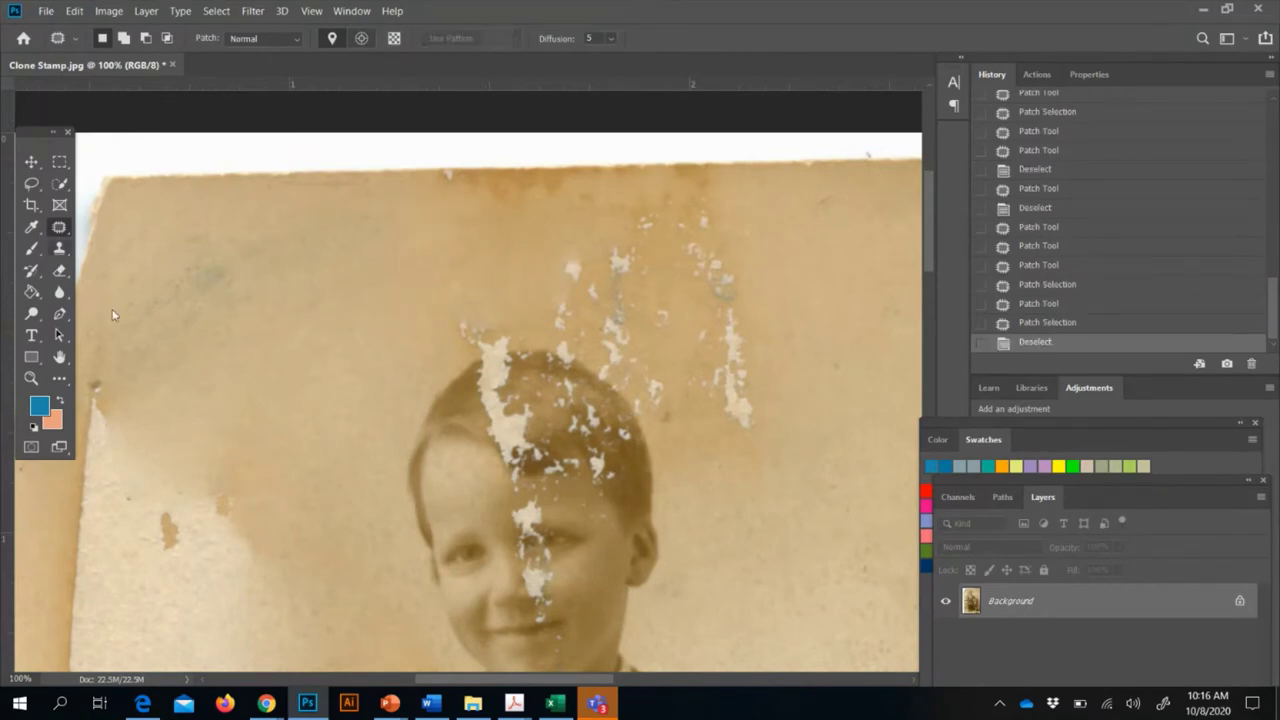
# Enlarge the Clone Stamp brush to 150 px and clone clean background over the brown blotch and pale tear beside the boy's head
pyautogui.click(58, 250)
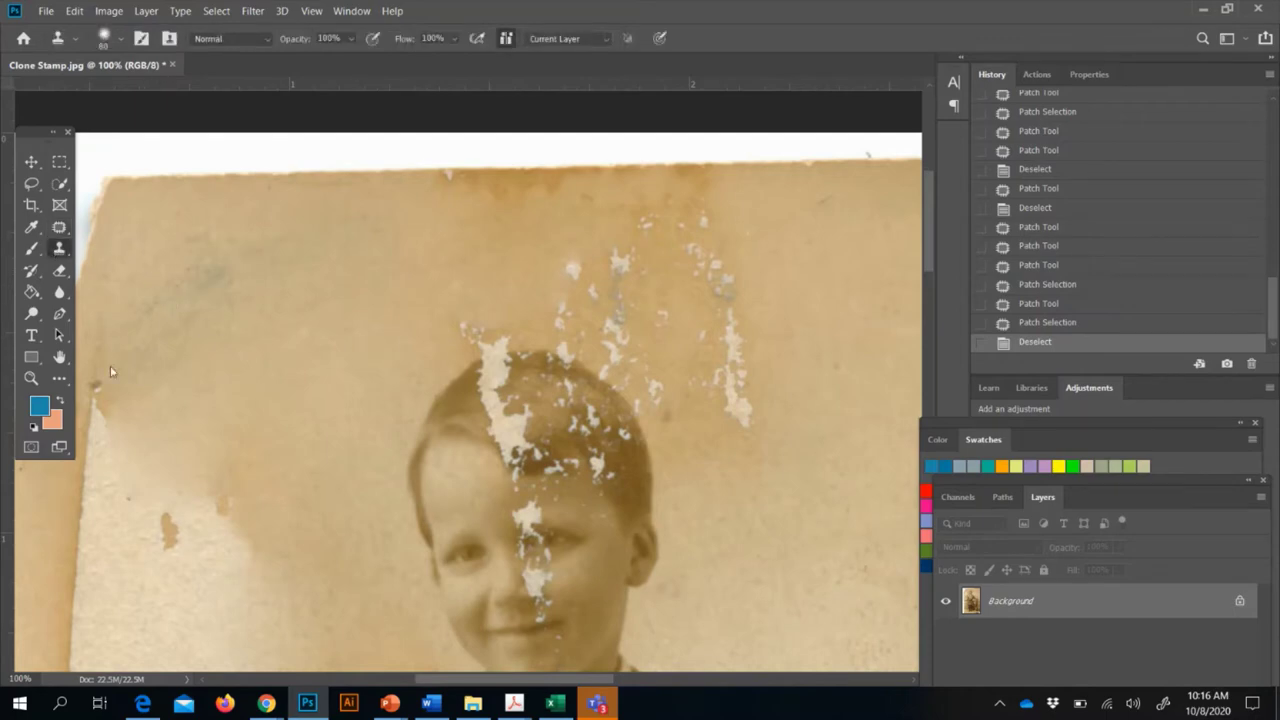
pyautogui.hscroll(2, 262, 487)
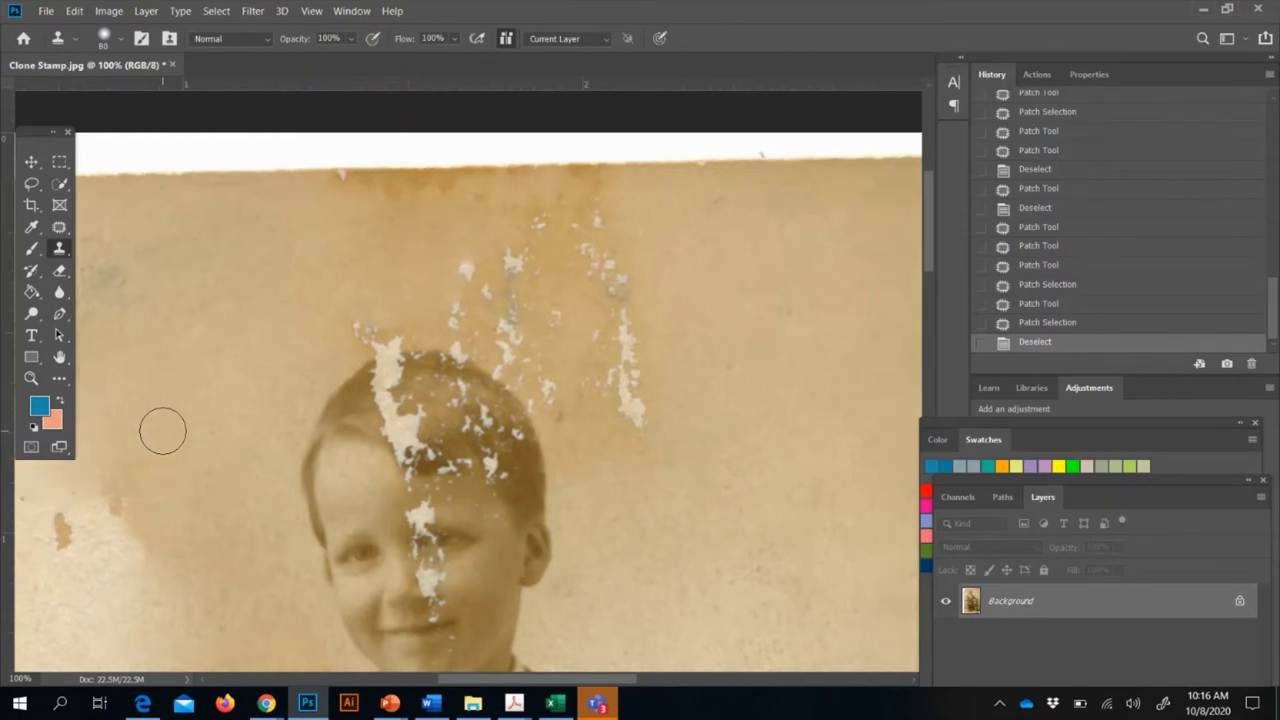
pyautogui.hscroll(-5, 162, 431)
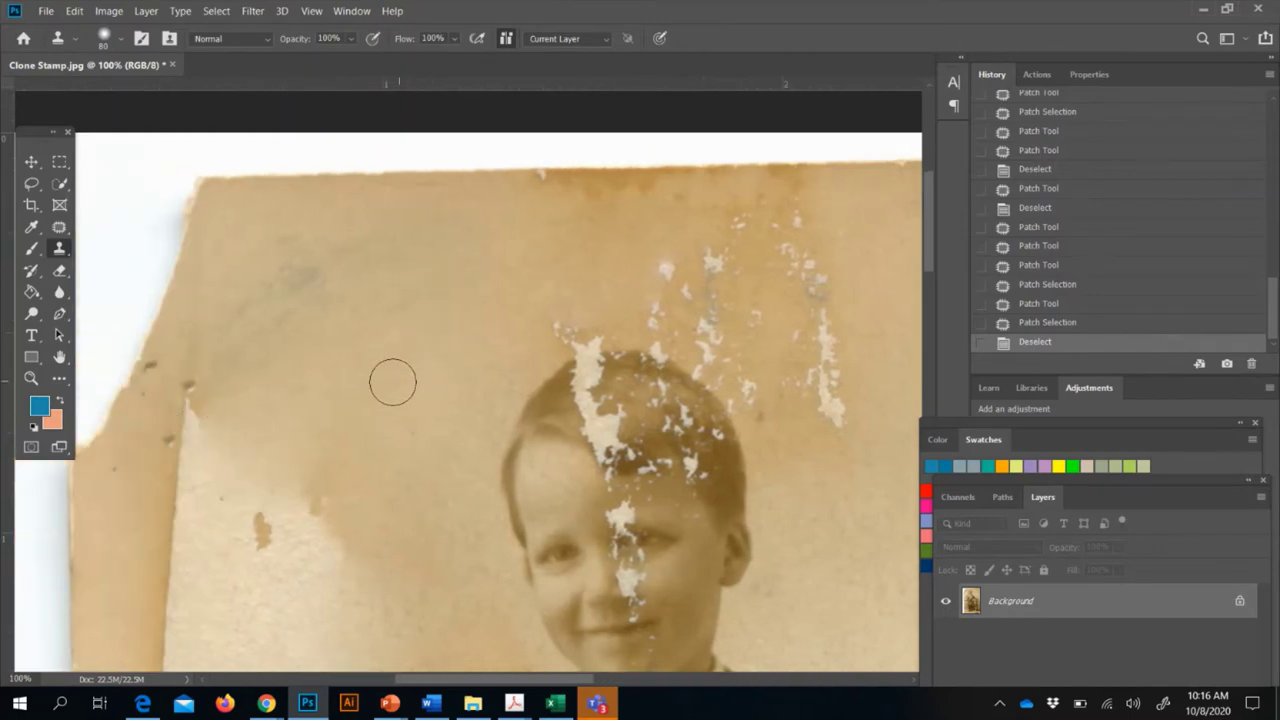
pyautogui.press(']')
pyautogui.press(']')
pyautogui.press(']')
pyautogui.press(']')
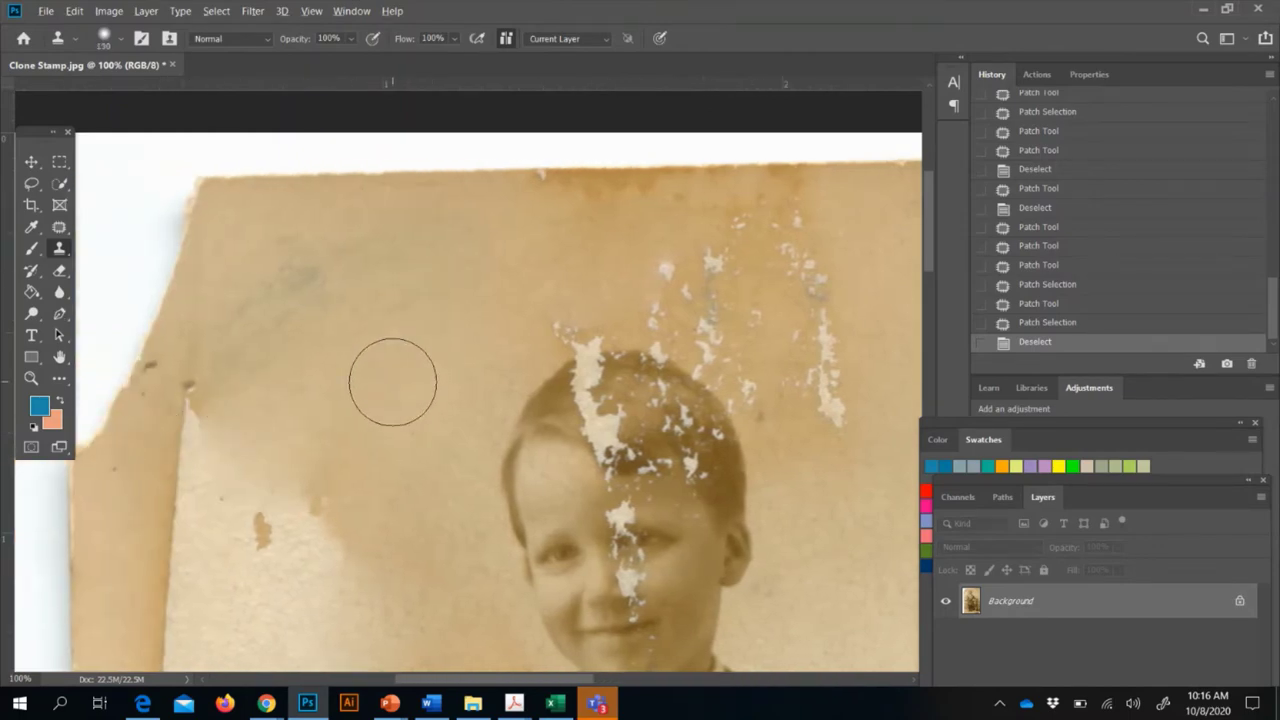
pyautogui.press(']')
pyautogui.moveTo(349, 517)
pyautogui.mouseDown()
pyautogui.moveTo(302, 556)
pyautogui.moveTo(300, 555)
pyautogui.mouseUp()
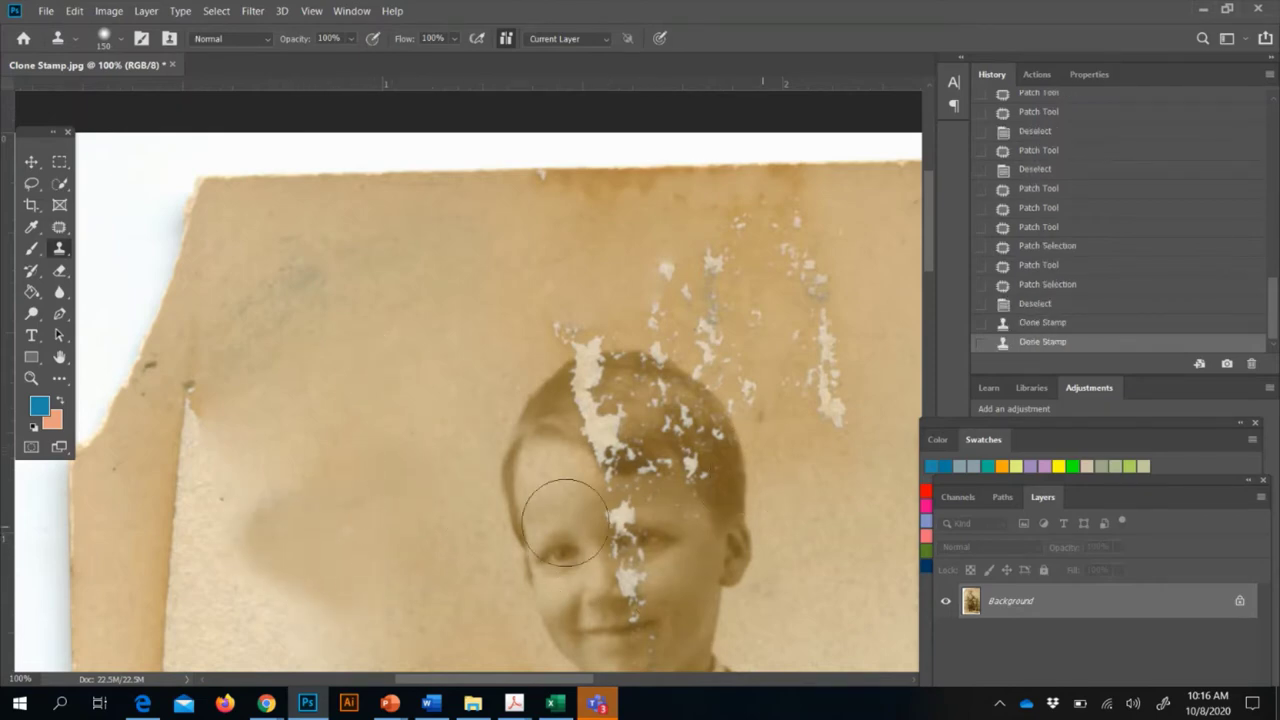
# Reduce the Clone Stamp brush to 90 px and extend the cloned background leftward across the pale torn area to its outer edge
pyautogui.press('[')
pyautogui.press('[')
pyautogui.press('[')
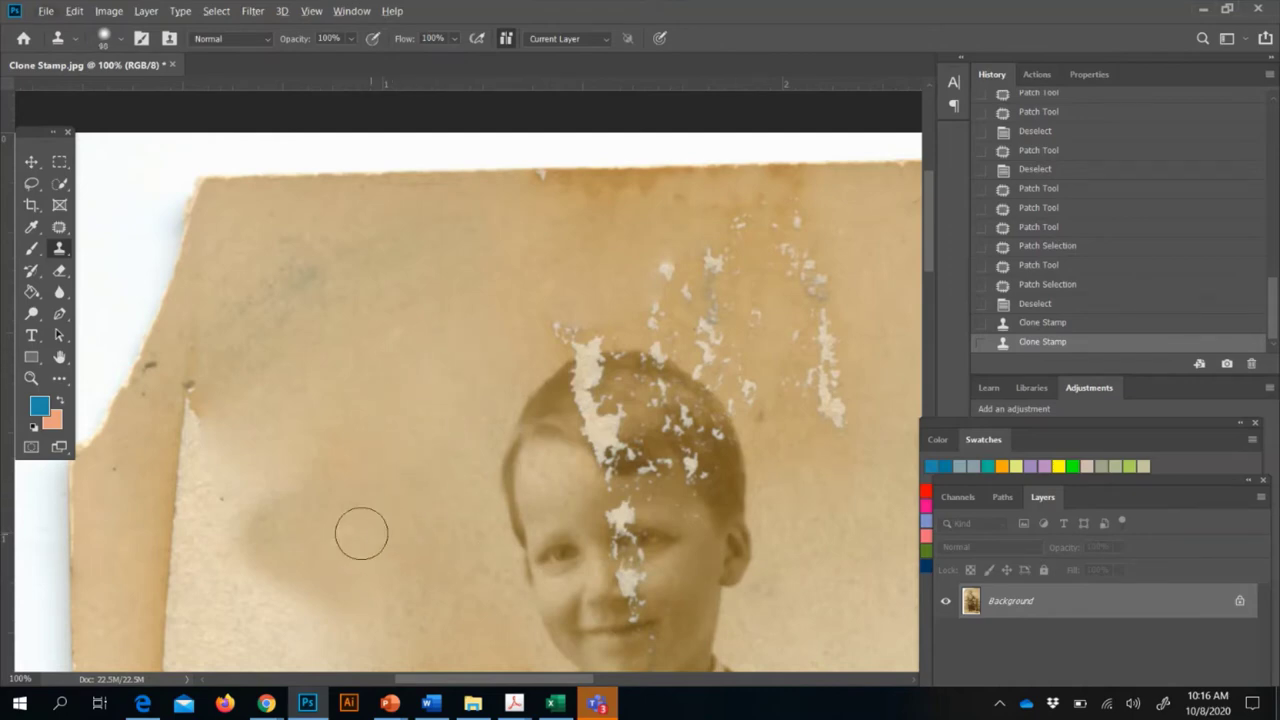
pyautogui.moveTo(266, 500); pyautogui.dragTo(303, 496)
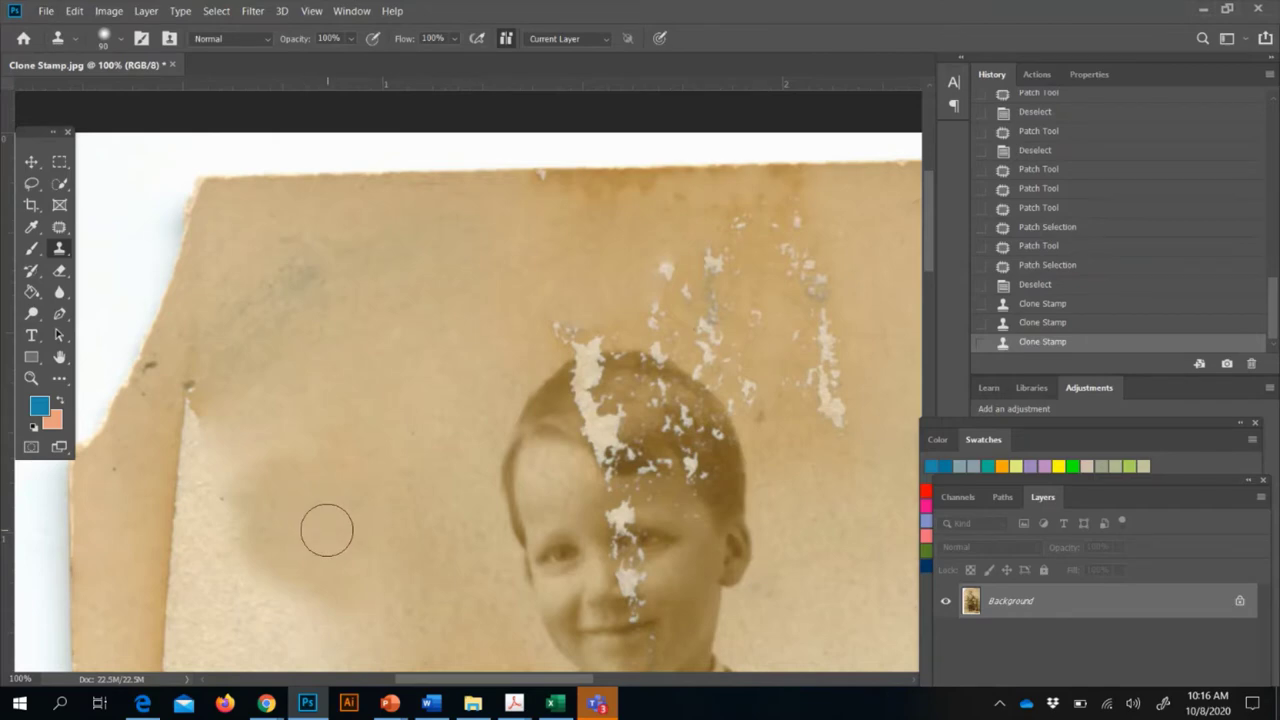
pyautogui.click(327, 530)
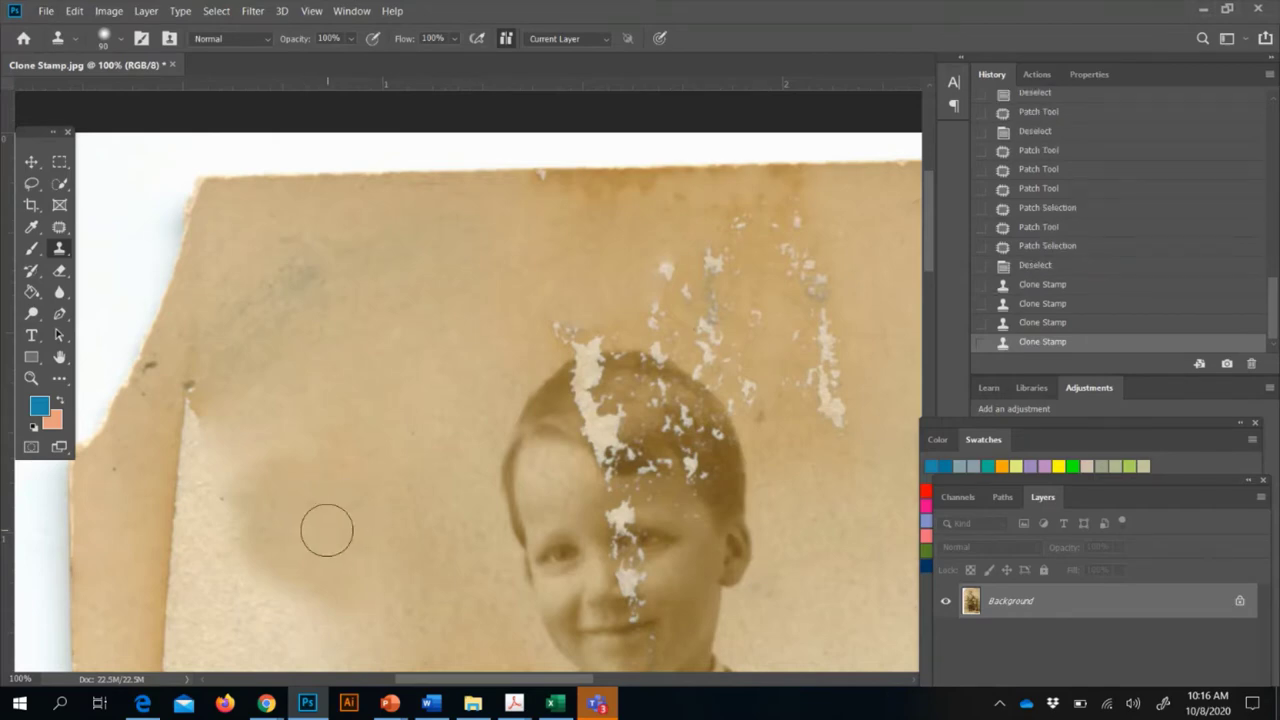
pyautogui.click(176, 500)
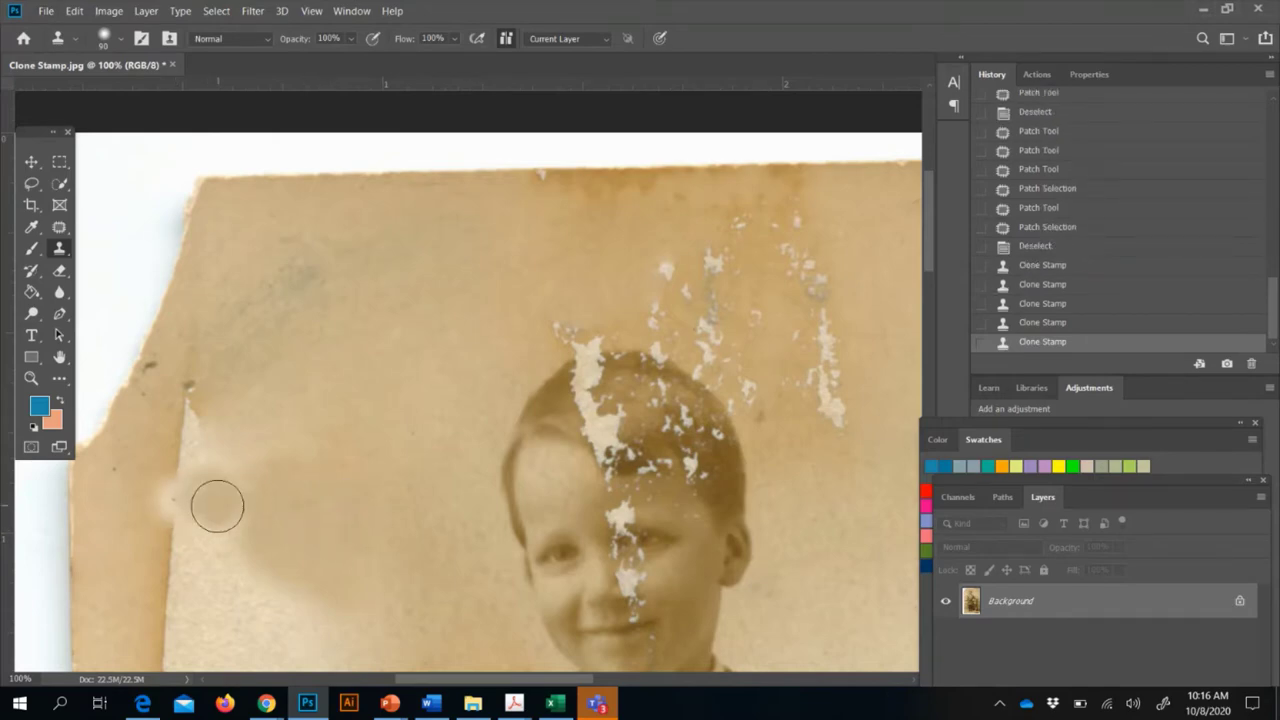
pyautogui.rightClick(207, 503)
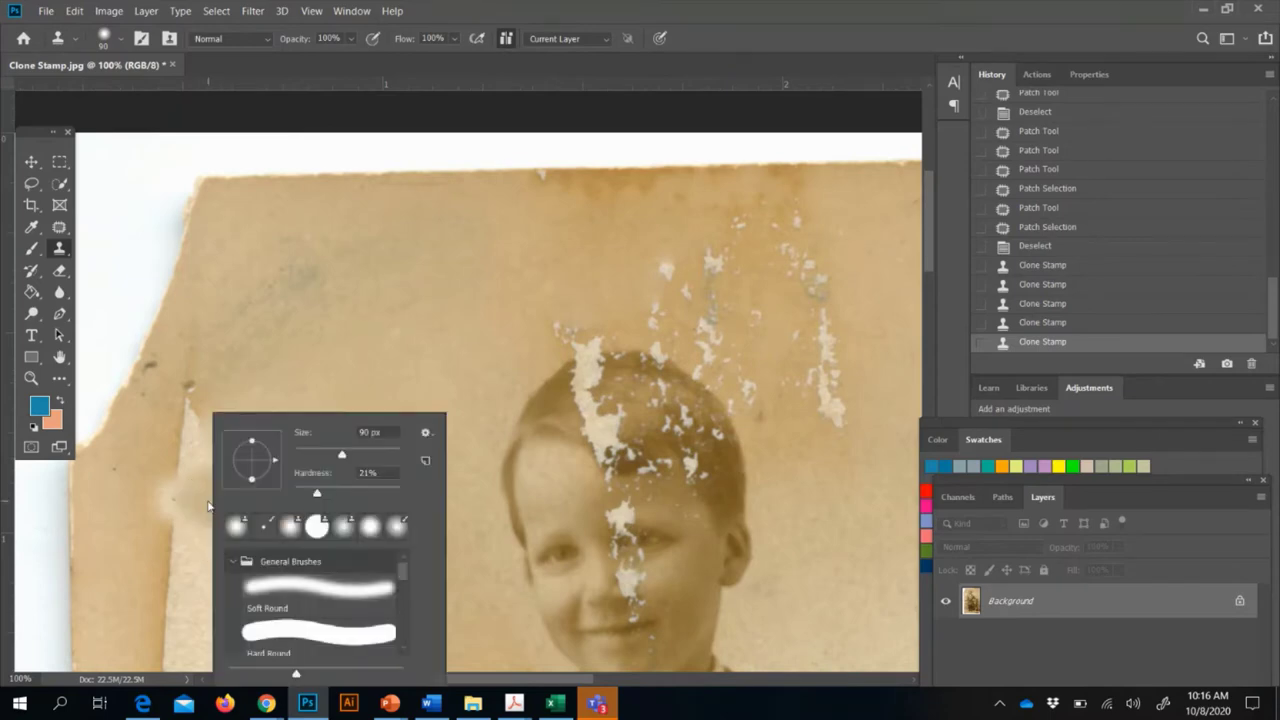
pyautogui.click(207, 500)
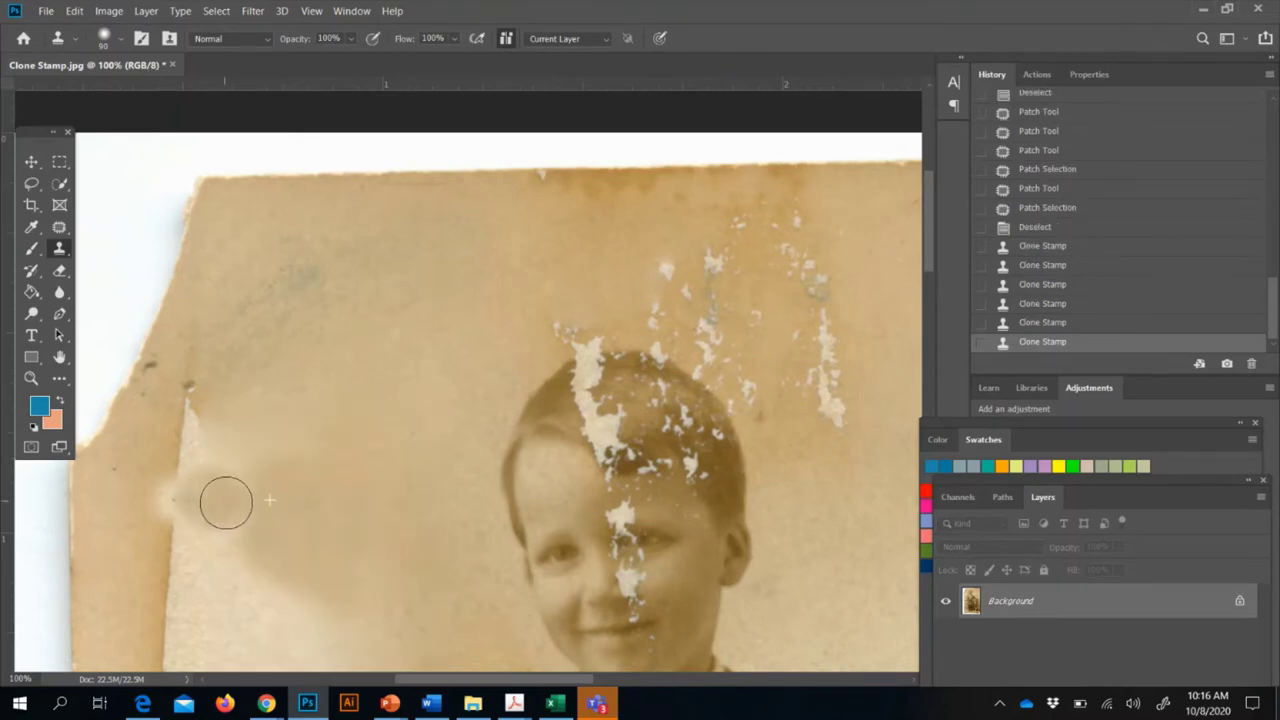
pyautogui.moveTo(213, 497); pyautogui.dragTo(220, 508)
# Enlarge the Clone Stamp brush to 200 px and clone background over the torn area between the photo's left edge and the boy's shoulder
pyautogui.press(']')
pyautogui.press(']')
pyautogui.press(']')
pyautogui.press(']')
pyautogui.press(']')
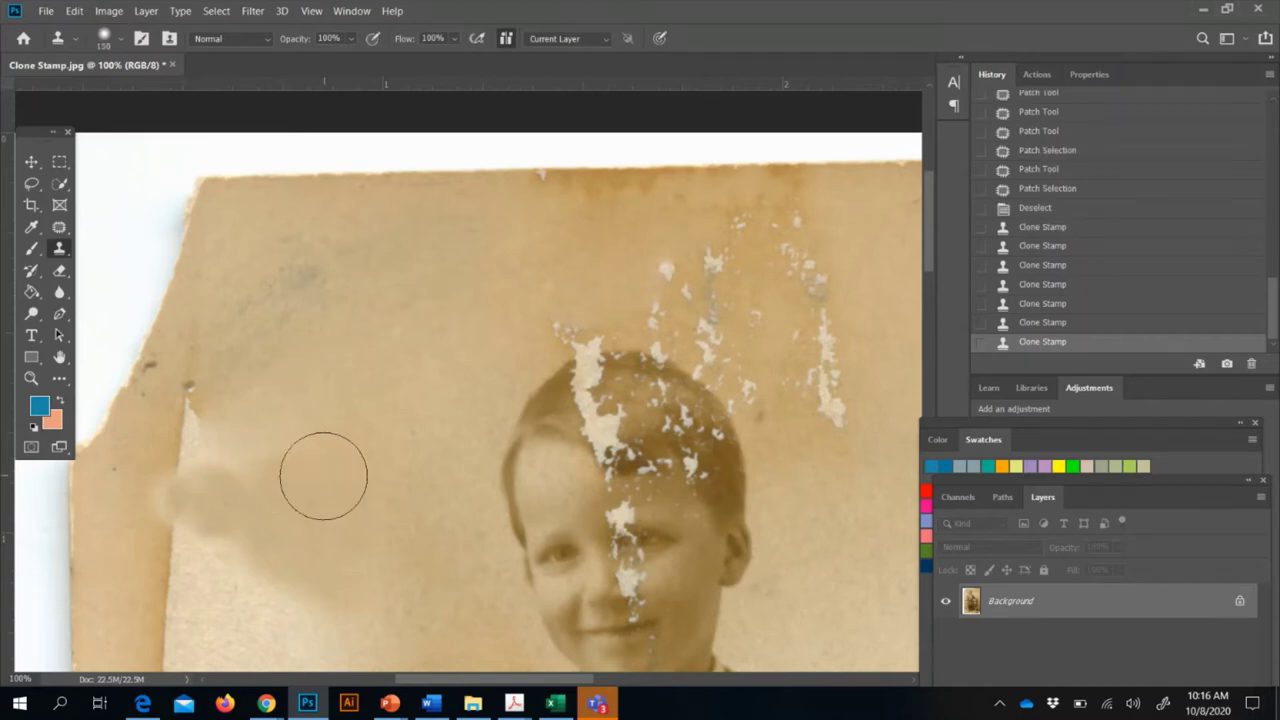
pyautogui.scroll(-1, 323, 475)
pyautogui.hotkey('ctrl', '-')
pyautogui.hotkey('ctrl', '-')
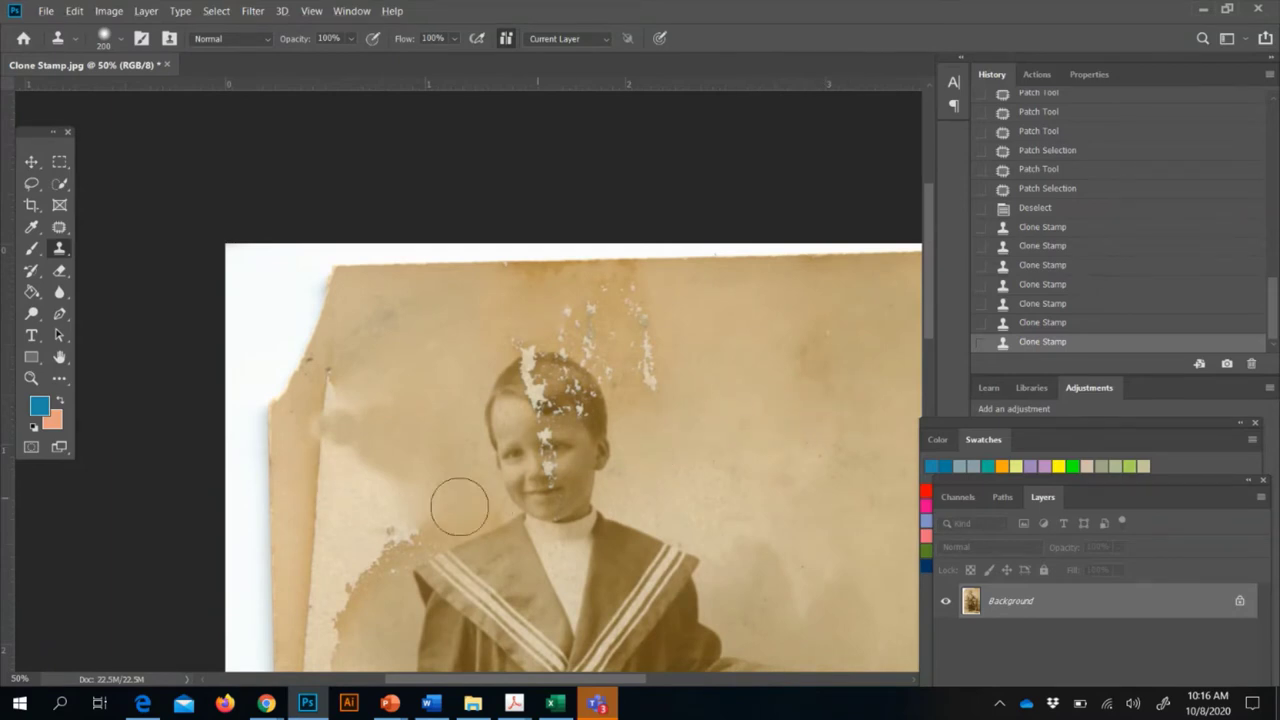
pyautogui.moveTo(412, 478)
pyautogui.mouseDown()
pyautogui.moveTo(360, 495)
pyautogui.moveTo(354, 516)
pyautogui.moveTo(309, 514)
pyautogui.moveTo(330, 509)
pyautogui.moveTo(305, 496)
pyautogui.moveTo(323, 468)
pyautogui.moveTo(345, 474)
pyautogui.moveTo(343, 461)
pyautogui.moveTo(339, 481)
pyautogui.moveTo(332, 459)
pyautogui.moveTo(315, 460)
pyautogui.moveTo(334, 466)
pyautogui.moveTo(321, 450)
pyautogui.moveTo(350, 458)
pyautogui.moveTo(329, 452)
pyautogui.moveTo(346, 422)
pyautogui.moveTo(325, 395)
pyautogui.moveTo(334, 450)
pyautogui.mouseUp()
pyautogui.click(326, 394)
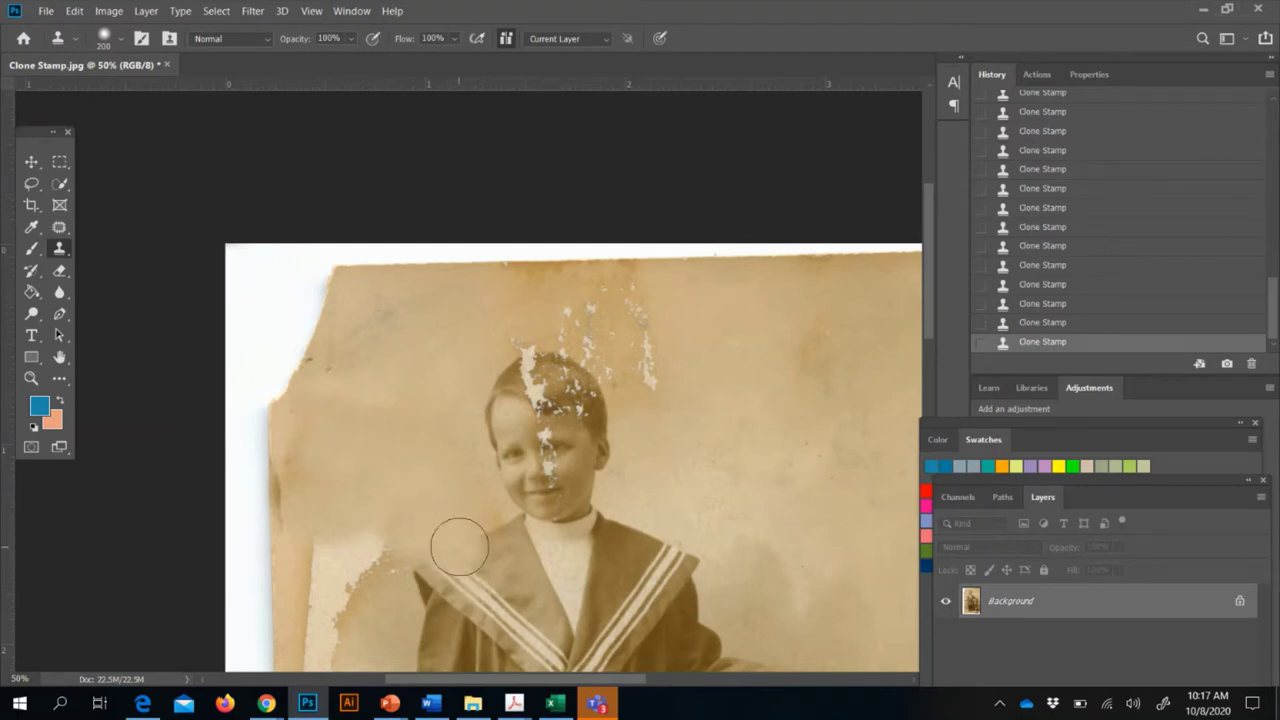
# Undo the stray clone stroke near the upper-left corner, try cloning background right of the flecks above the hair, and undo those strokes
pyautogui.hotkey('ctrl', 'z')
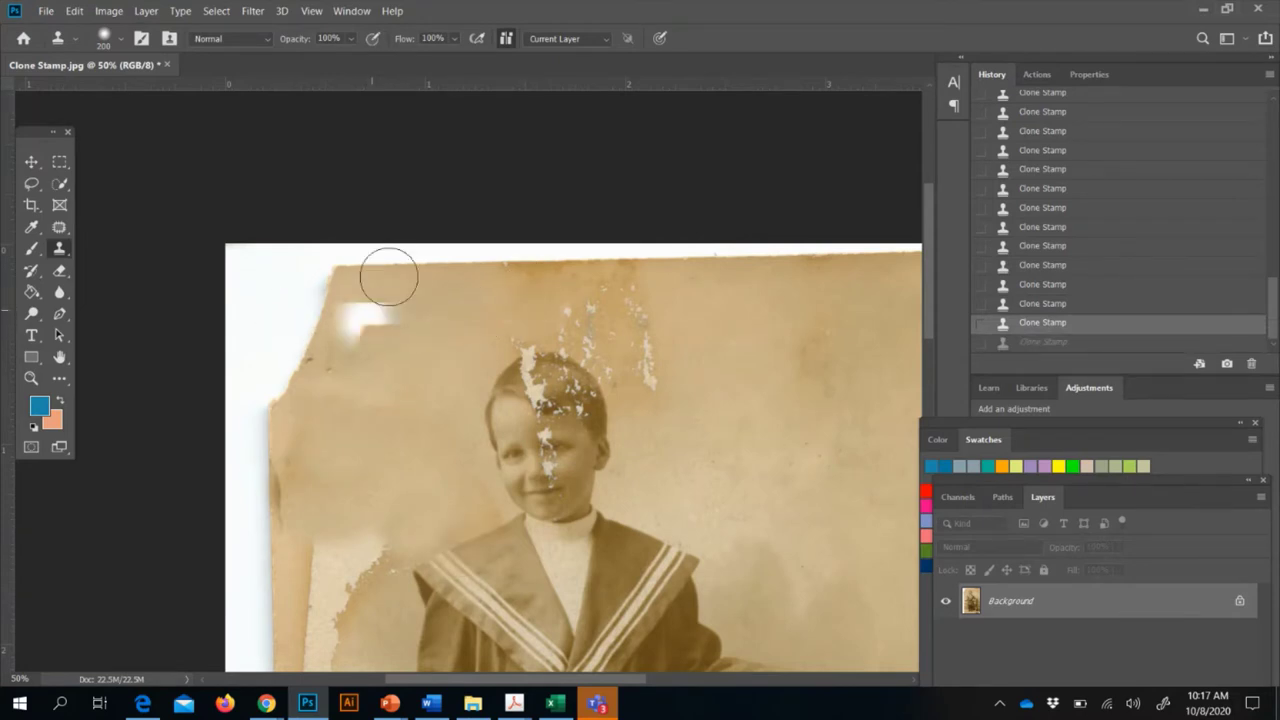
pyautogui.hscroll(-2, 407, 364)
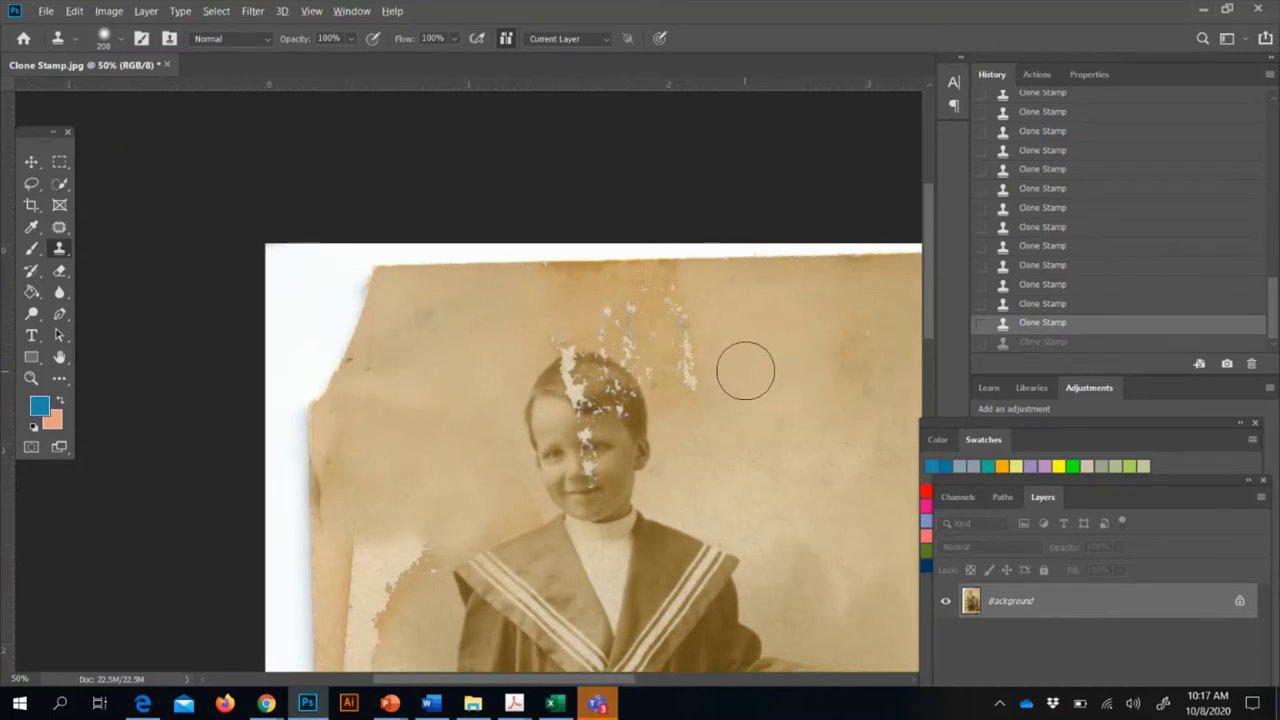
pyautogui.rightClick(700, 372)
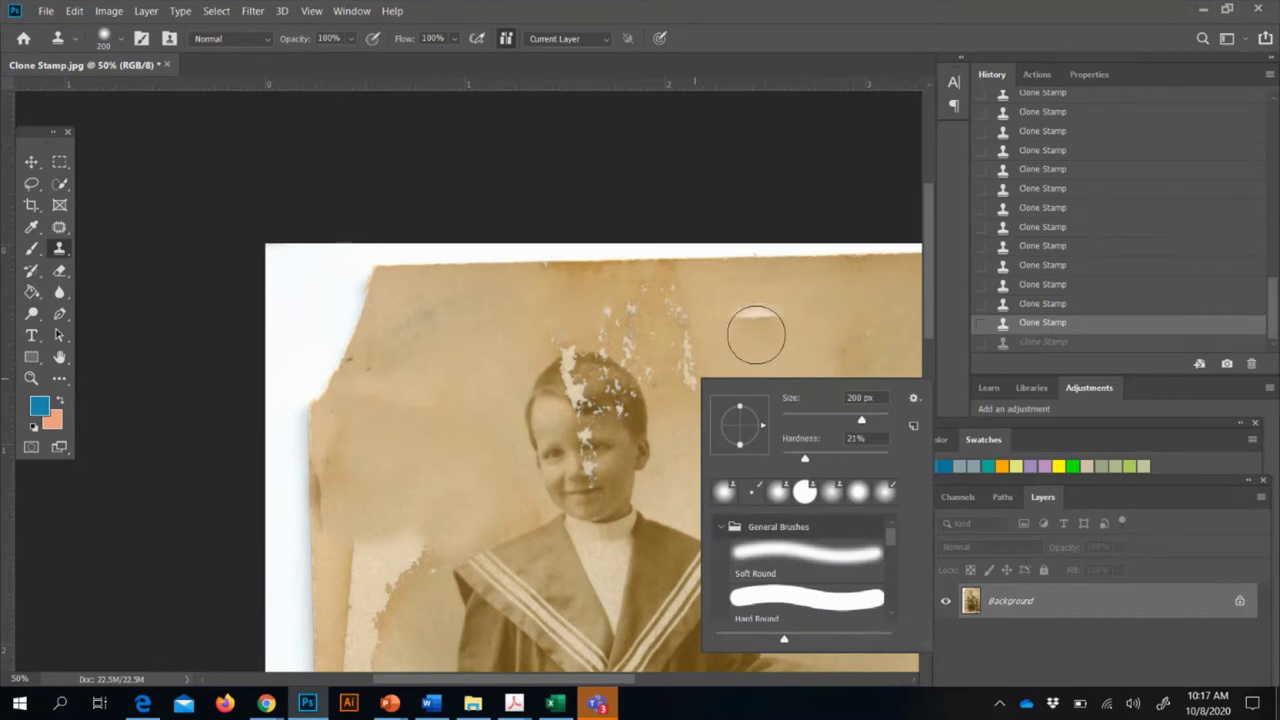
pyautogui.click(756, 336)
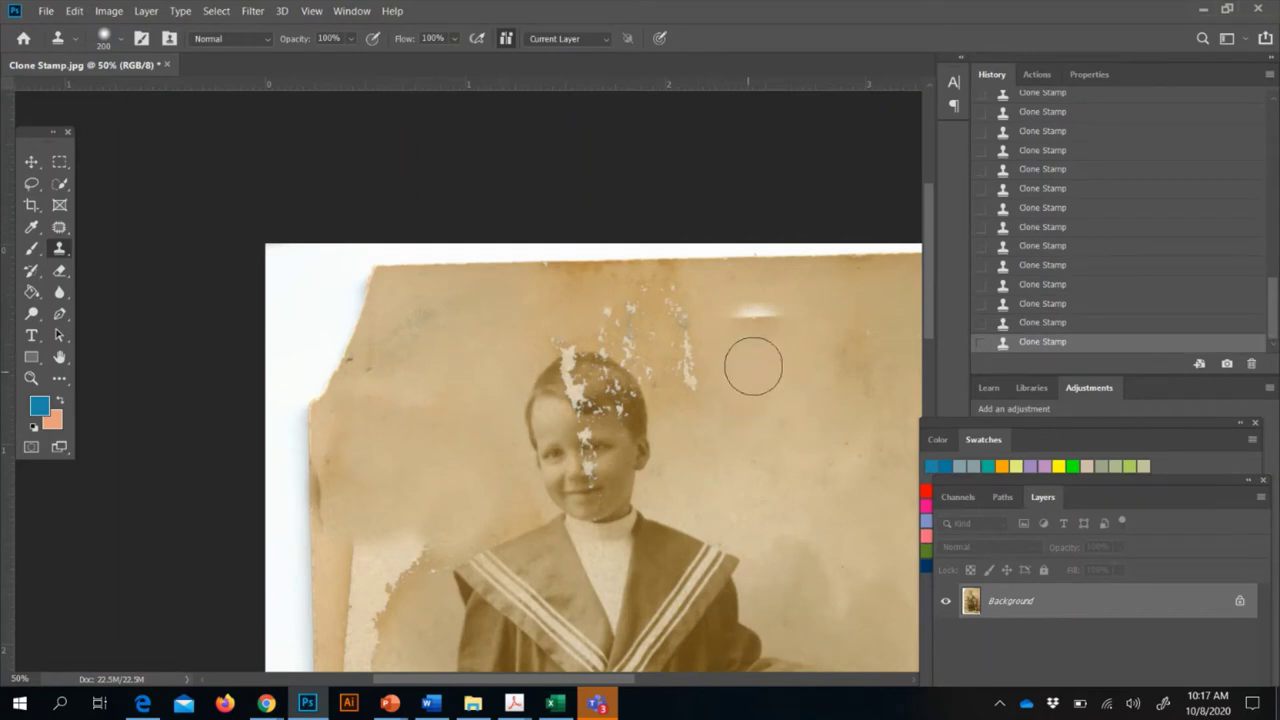
pyautogui.moveTo(754, 349); pyautogui.dragTo(741, 317)
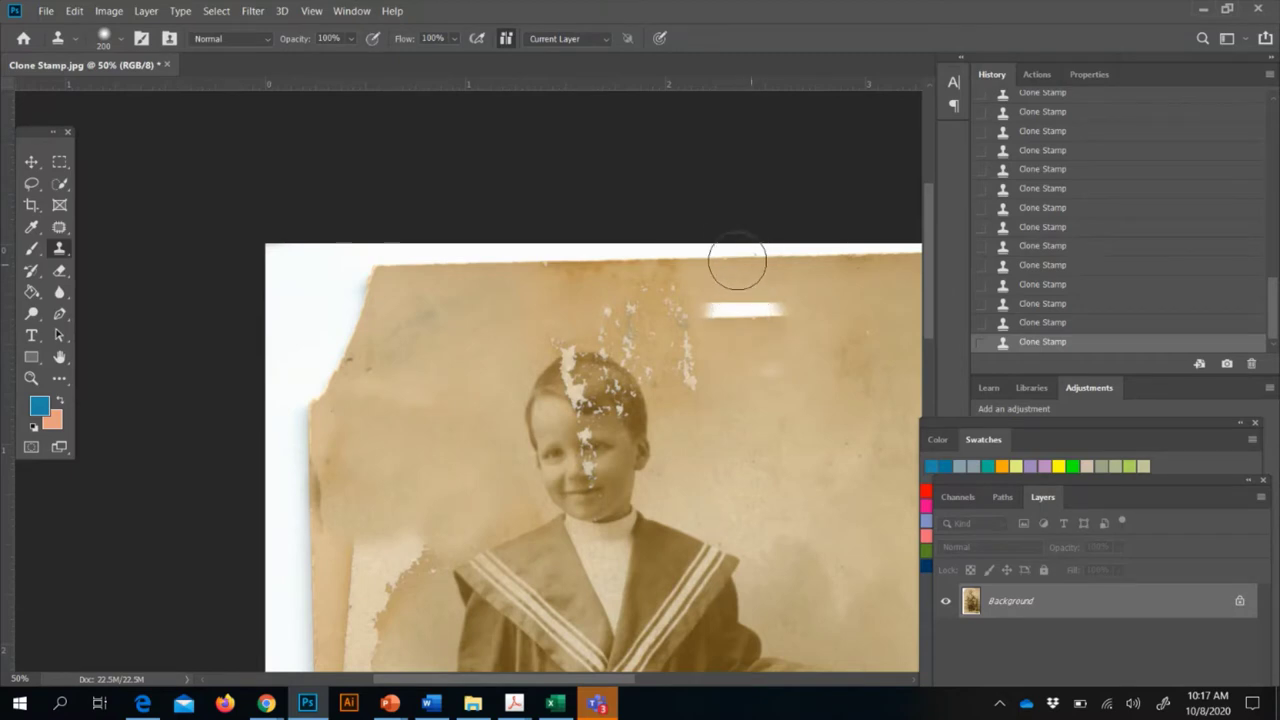
pyautogui.hotkey('ctrl', 'z')
pyautogui.hotkey('ctrl', 'z')
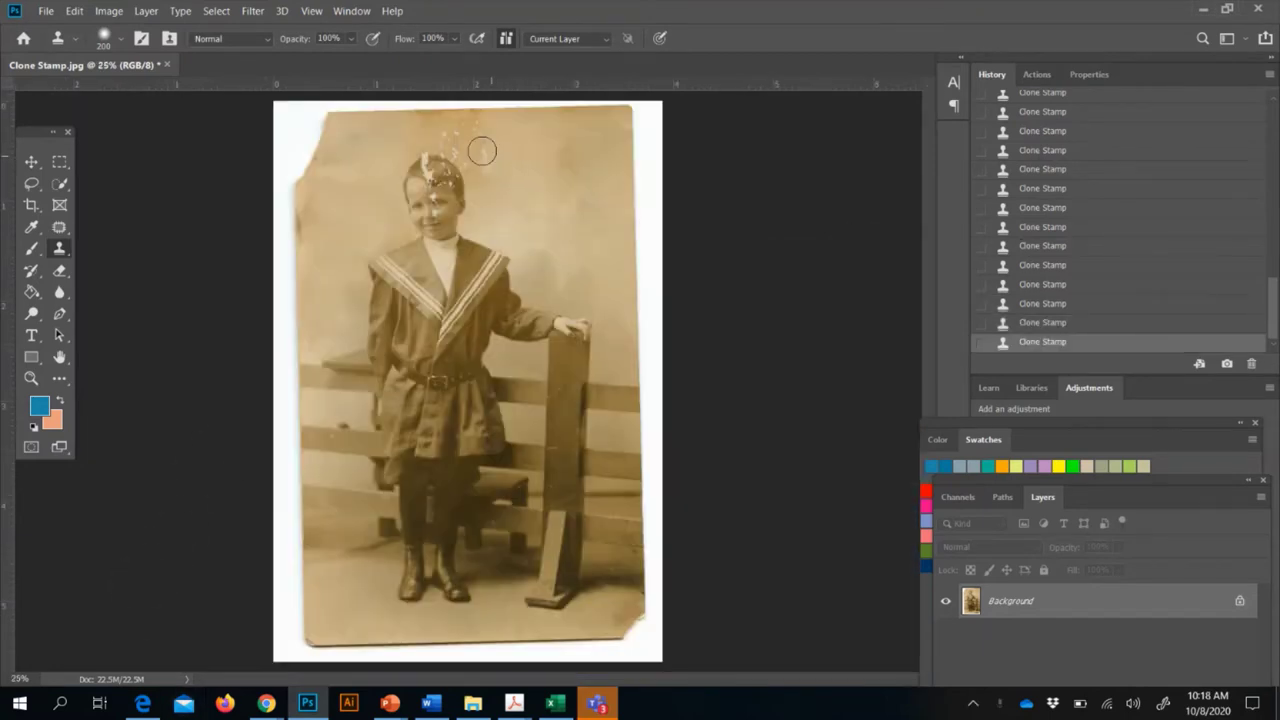
# Clone clean background over the remaining flecks and stain between the boy's hair and the photo's upper edge
pyautogui.moveTo(482, 150)
pyautogui.mouseDown()
pyautogui.moveTo(467, 130)
pyautogui.moveTo(483, 180)
pyautogui.mouseUp()
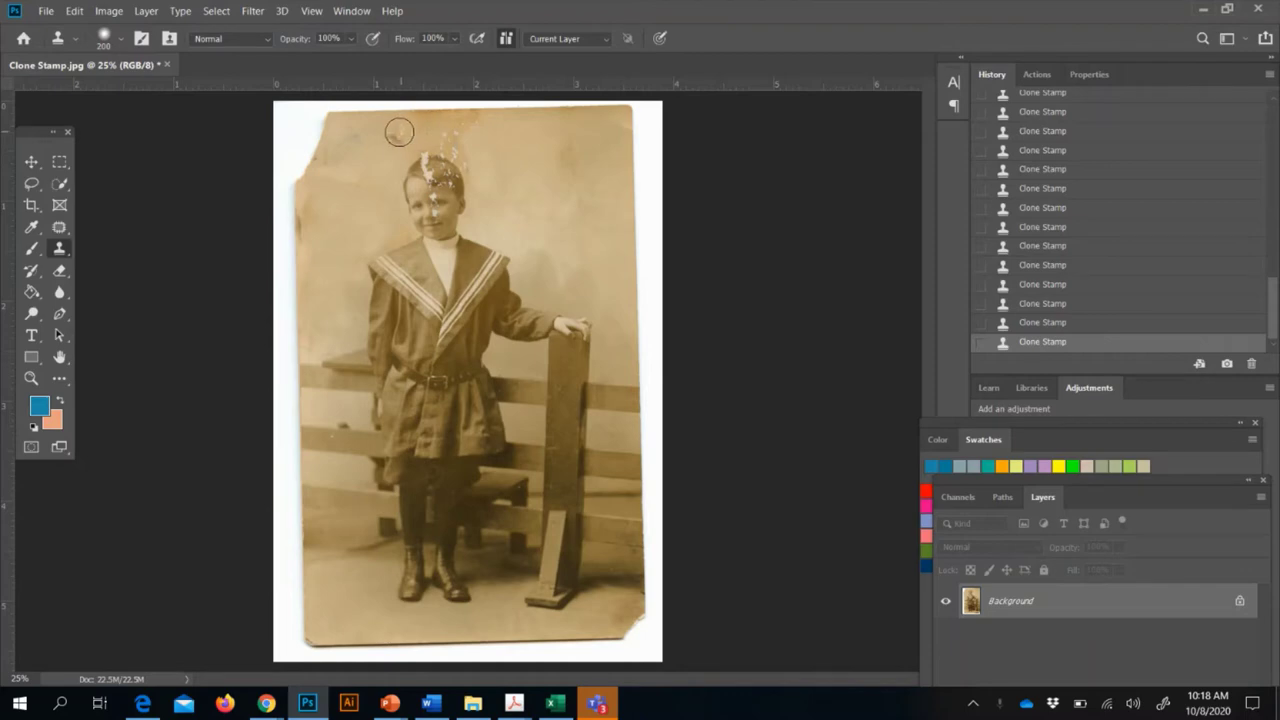
pyautogui.moveTo(430, 136)
pyautogui.mouseDown()
pyautogui.moveTo(463, 126)
pyautogui.moveTo(423, 114)
pyautogui.mouseUp()
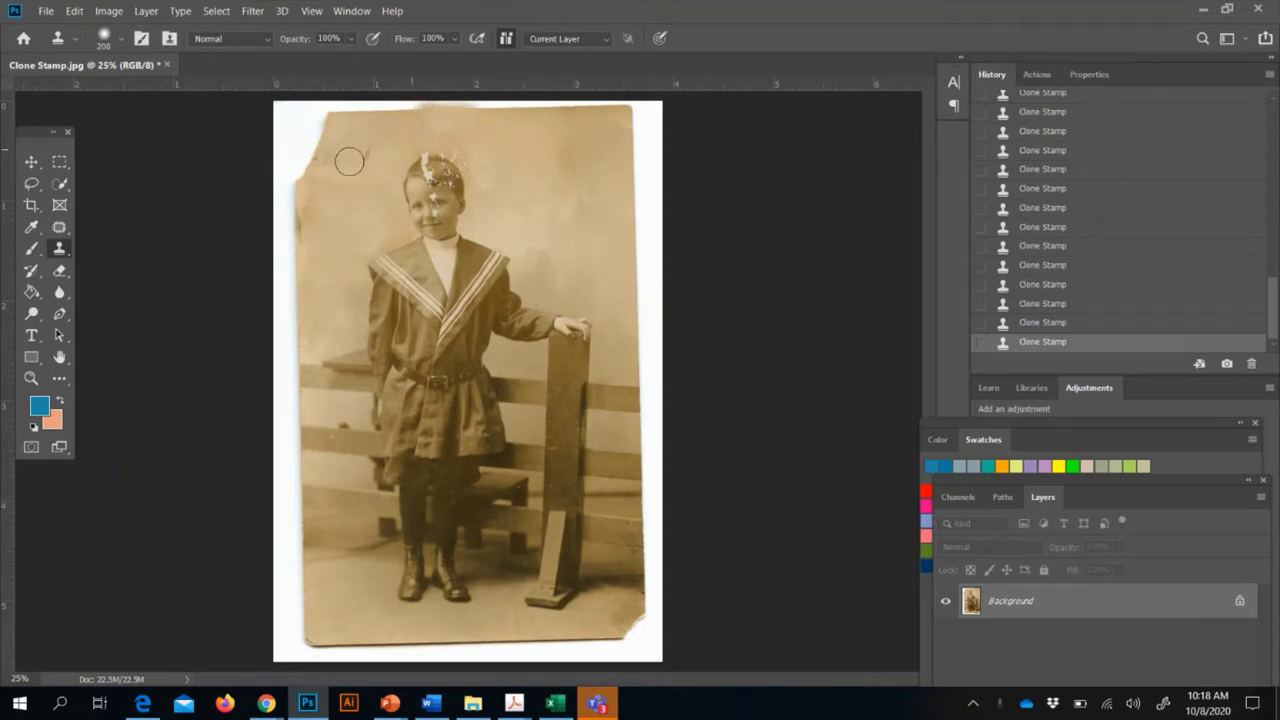
pyautogui.click(419, 247)
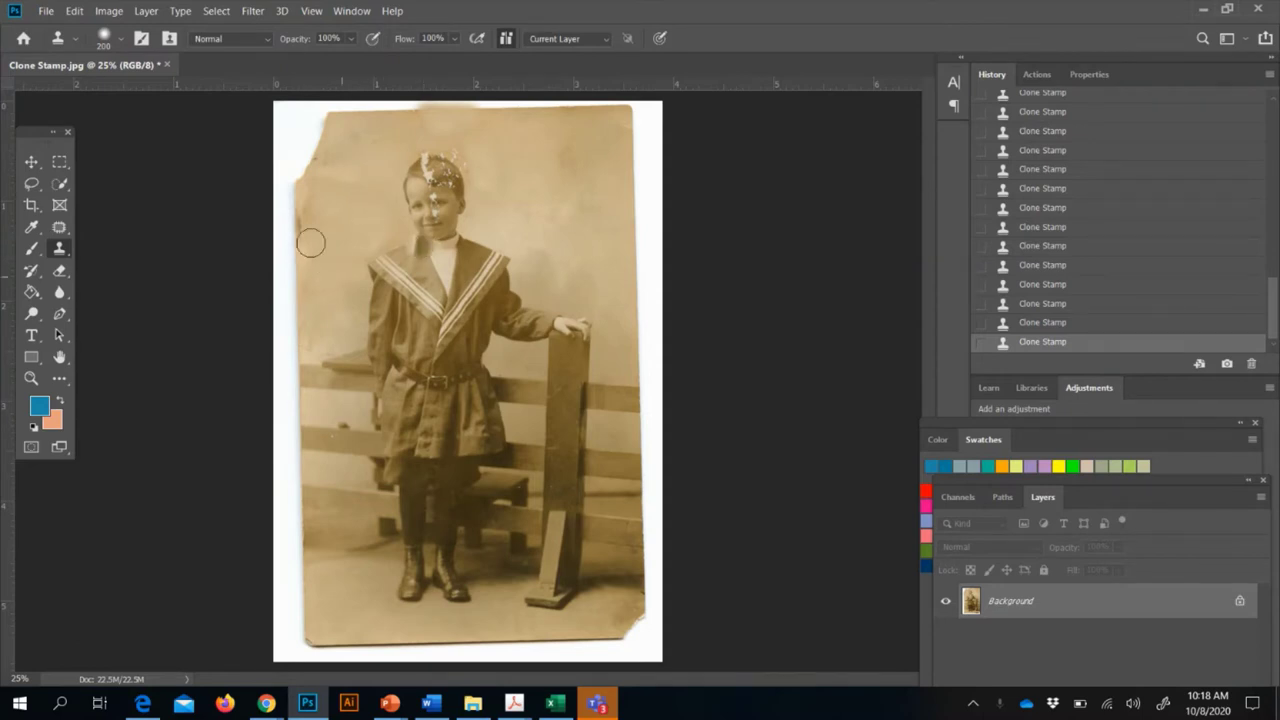
# Set the Clone Stamp opacity to 36% and enlarge its brush to 500 px
pyautogui.click(352, 39)
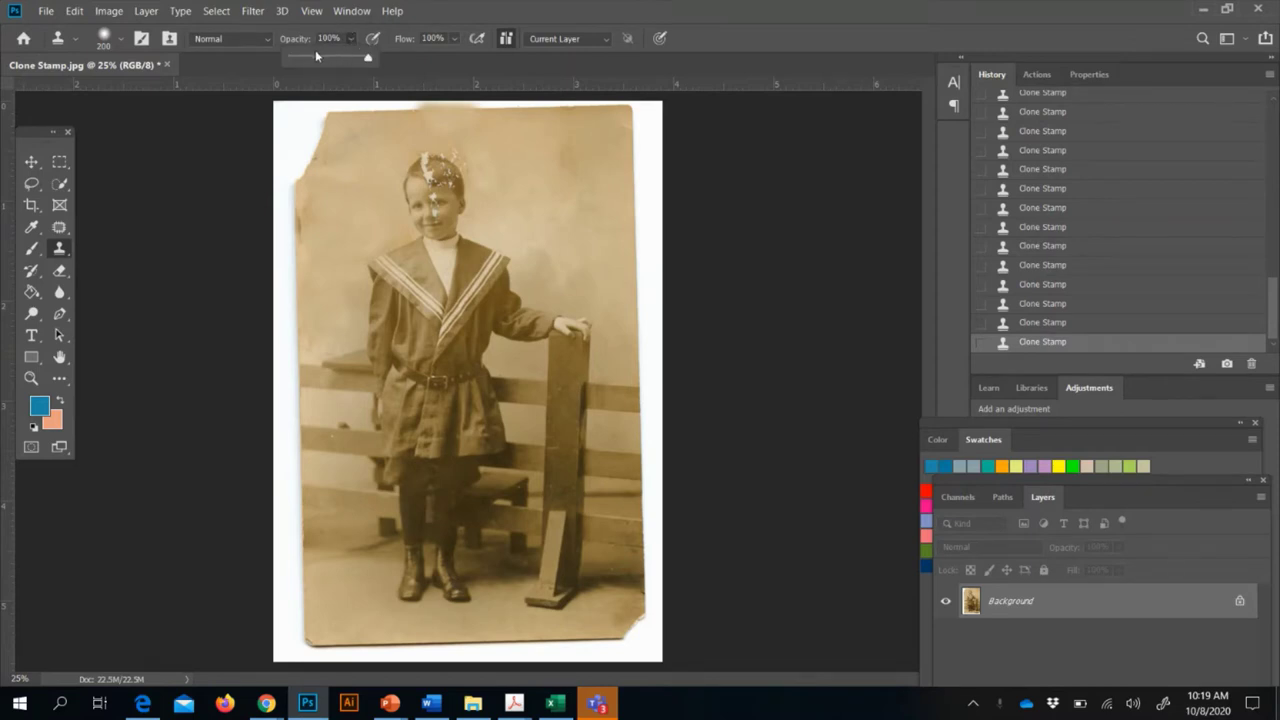
pyautogui.click(317, 57)
pyautogui.press(']')
pyautogui.press(']')
pyautogui.press(']')
pyautogui.press(']')
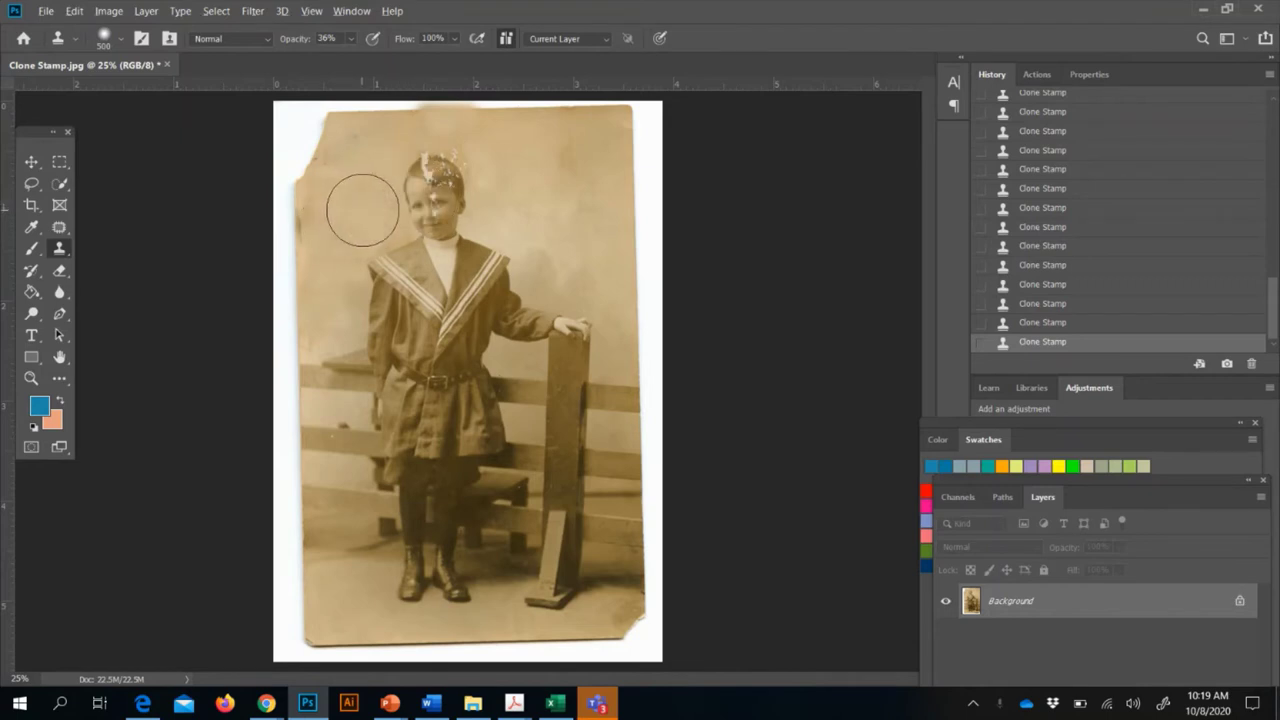
pyautogui.press('alt')
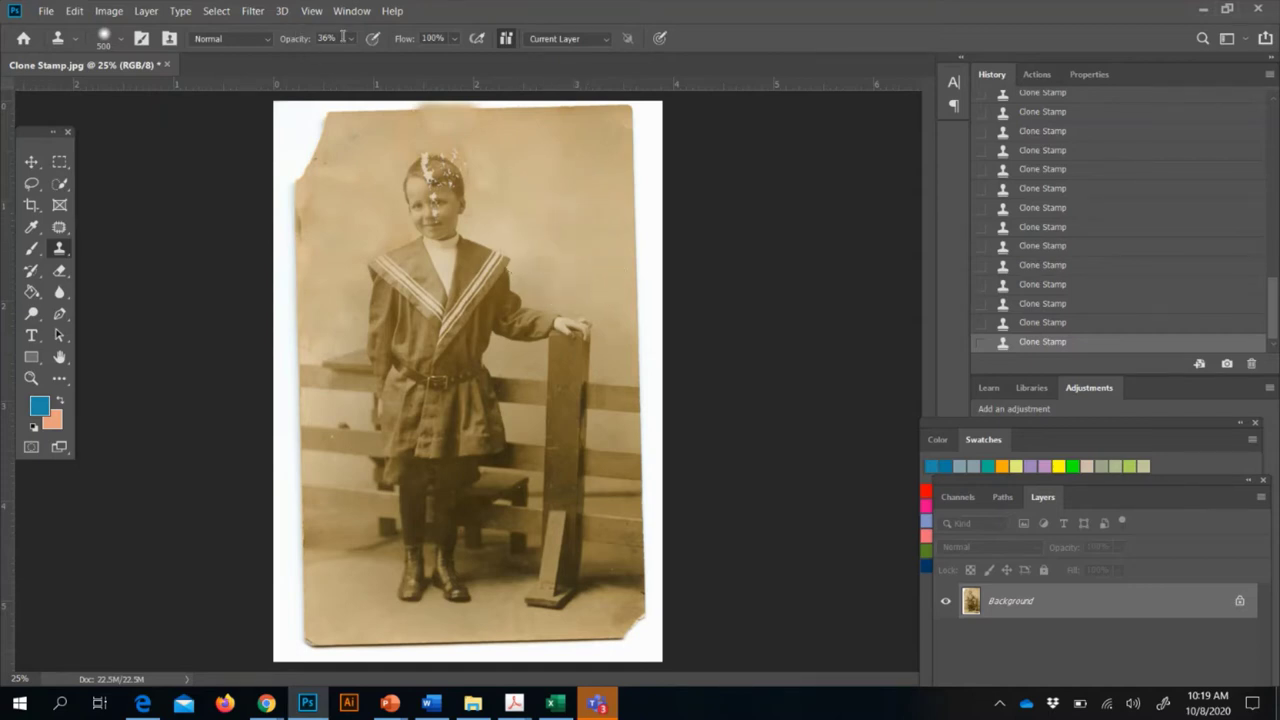
# Reduce the Clone Stamp brush to 250 px and clone background over the missing upper-left corner of the photo
pyautogui.rightClick(571, 264)
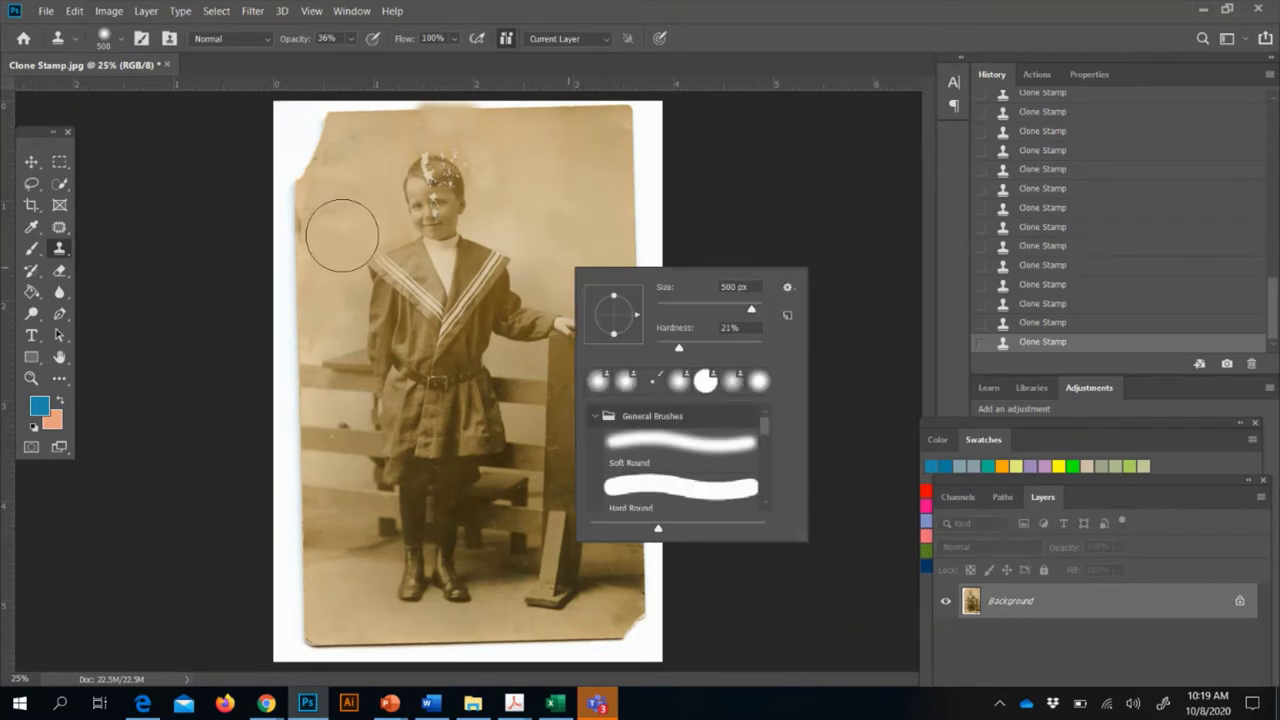
pyautogui.click(736, 126)
pyautogui.press('[')
pyautogui.press('[')
pyautogui.press('[')
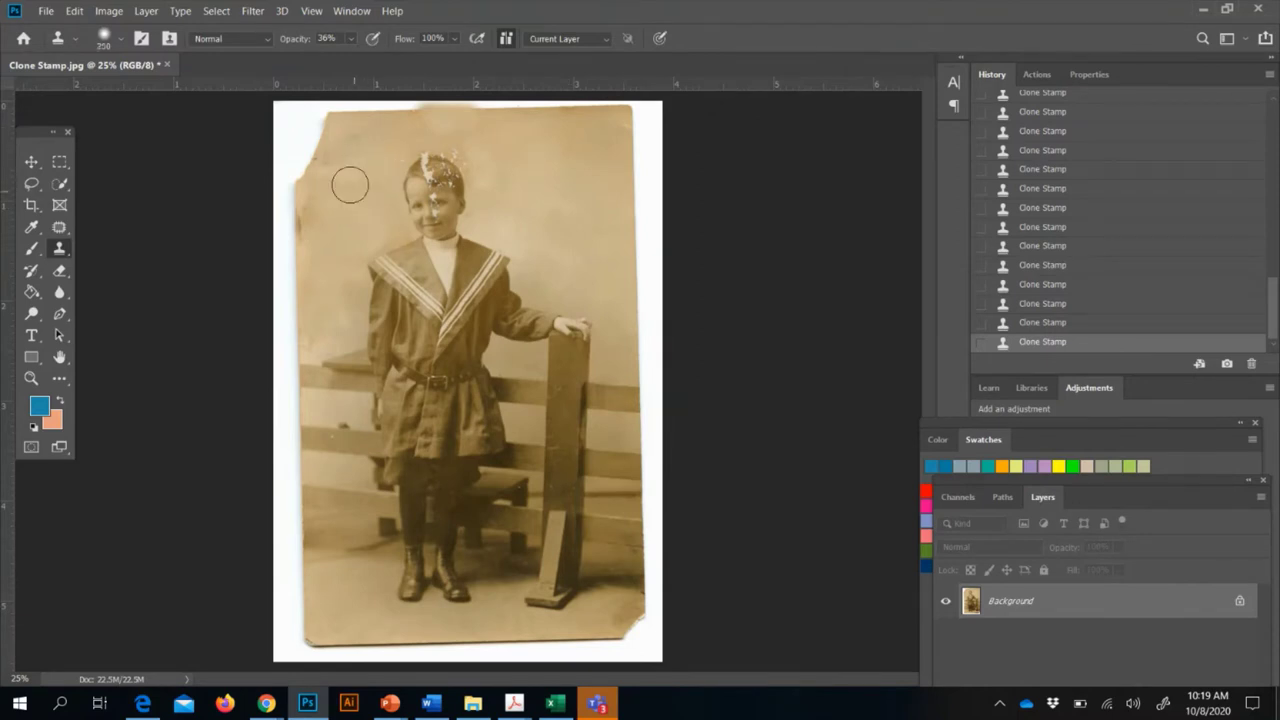
pyautogui.press('[')
pyautogui.moveTo(316, 163); pyautogui.dragTo(329, 135)
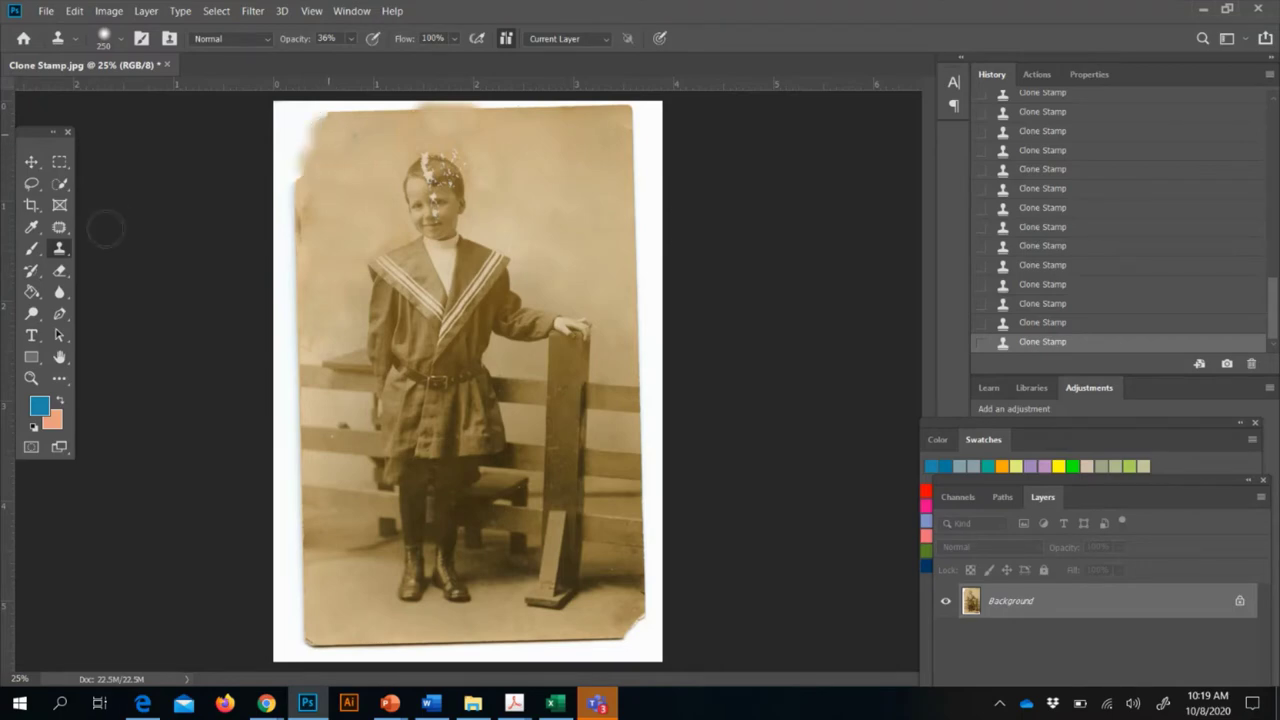
# Crop the photo to remove the white border and the ragged lower edge around the sepia image
pyautogui.click(31, 205)
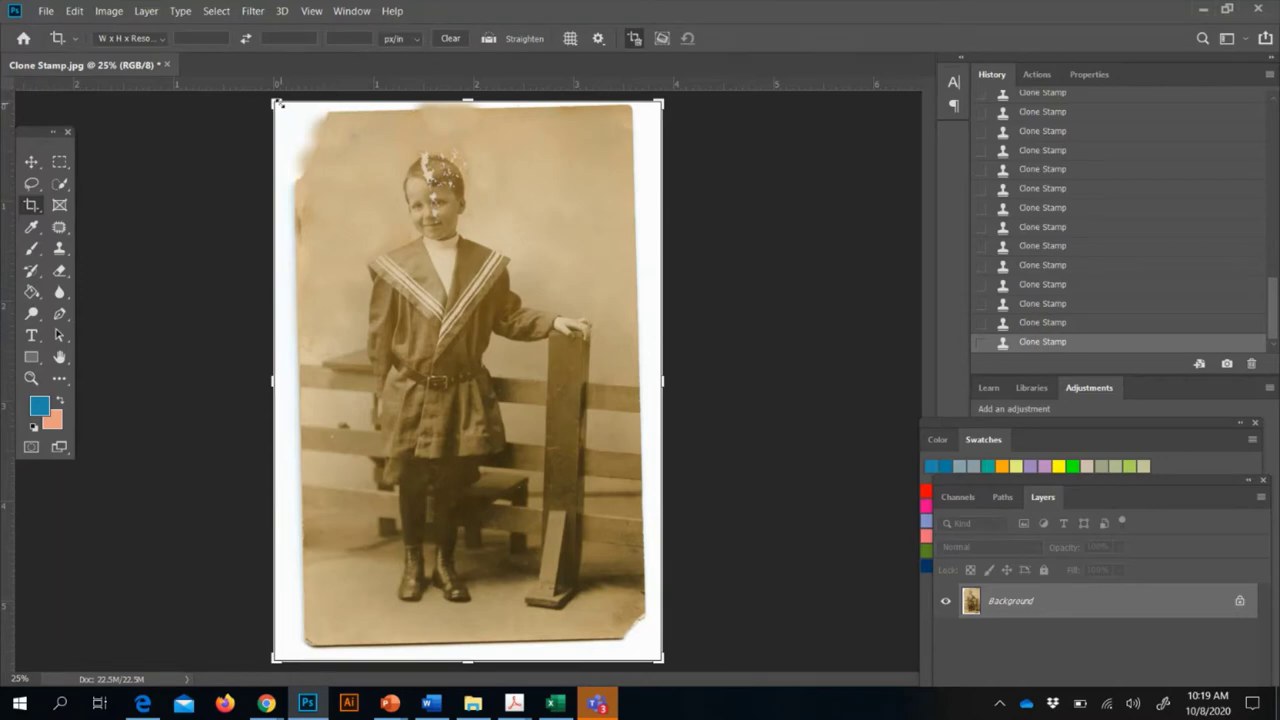
pyautogui.moveTo(276, 103); pyautogui.dragTo(288, 108)
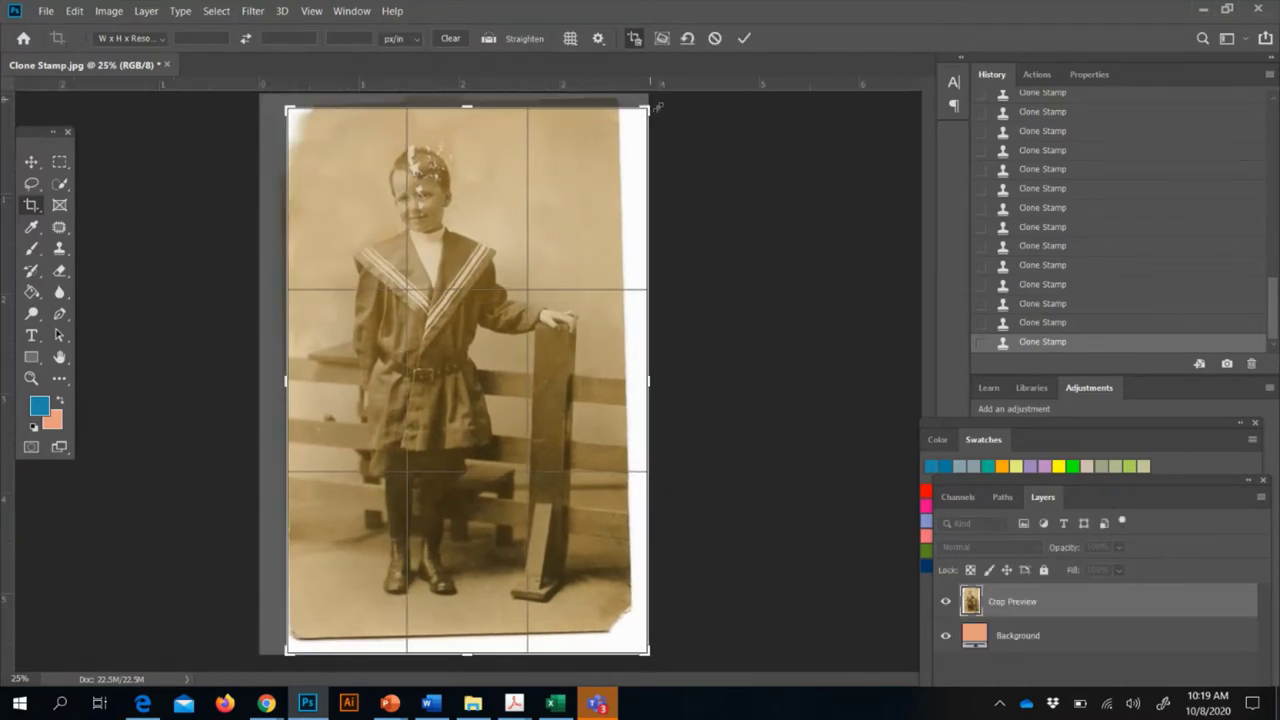
pyautogui.moveTo(661, 107); pyautogui.dragTo(662, 110)
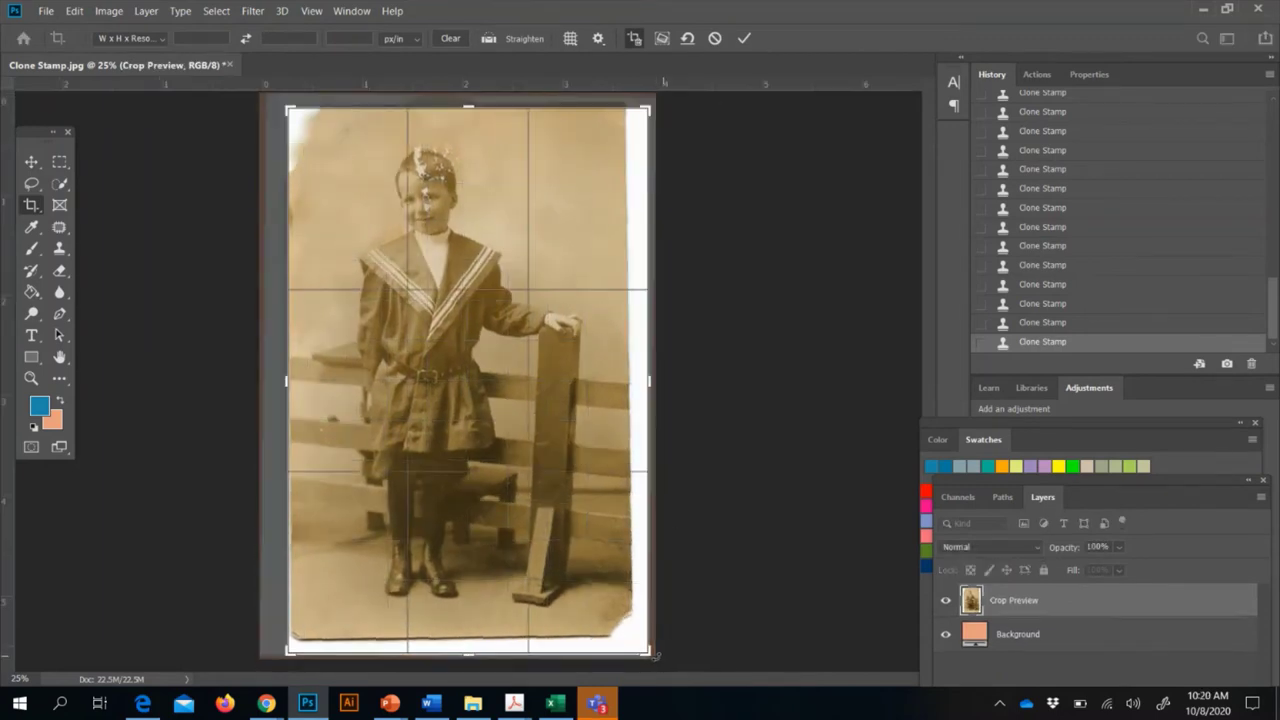
pyautogui.moveTo(649, 651); pyautogui.dragTo(640, 633)
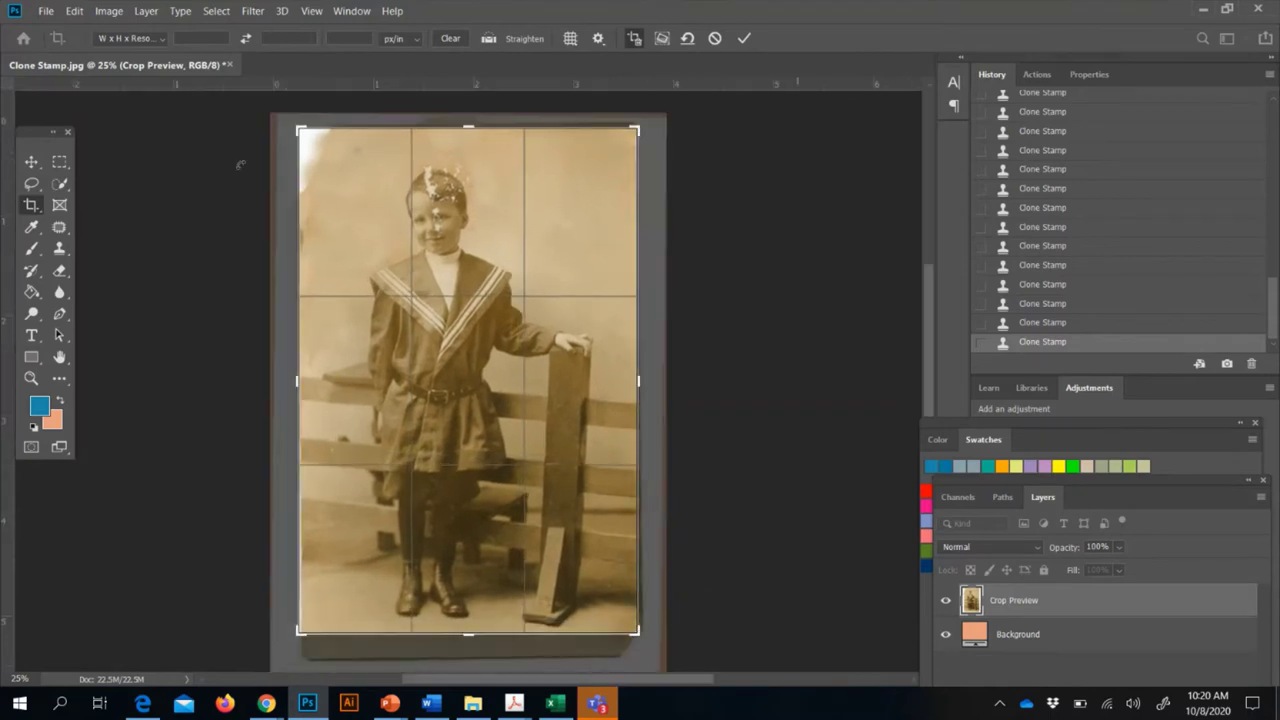
pyautogui.moveTo(295, 128); pyautogui.dragTo(302, 131)
pyautogui.press('Return')
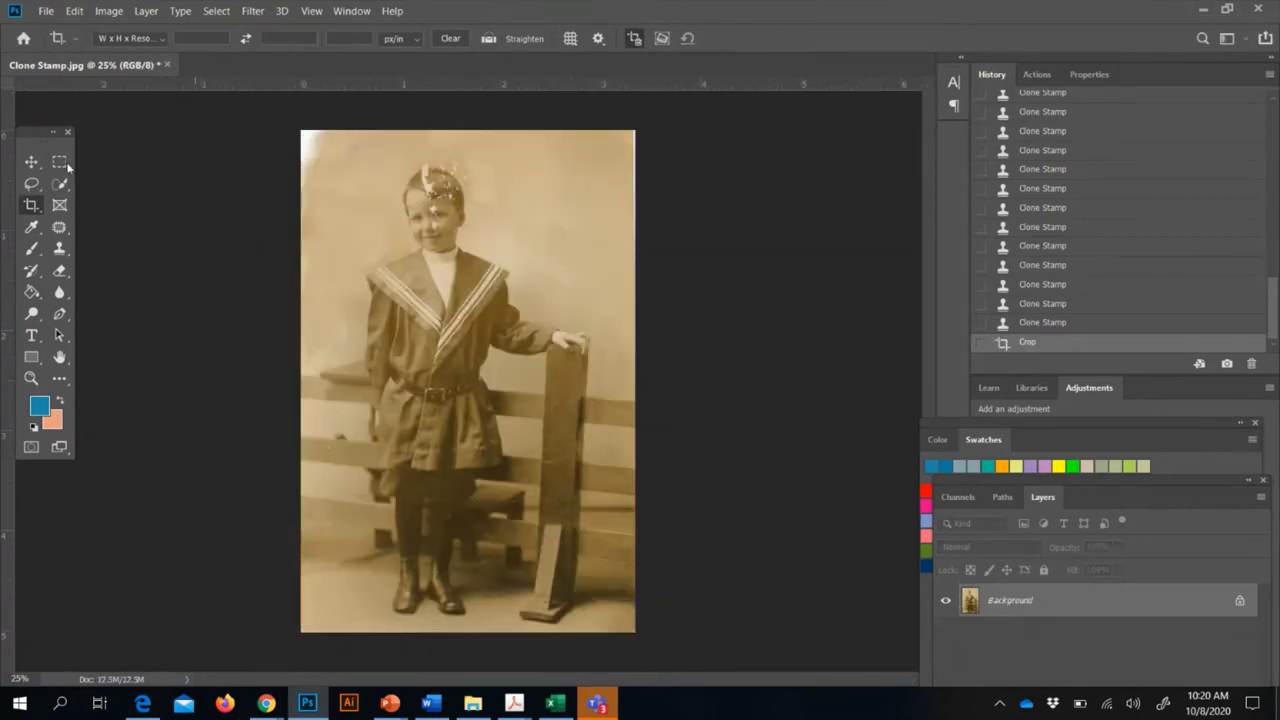
# Clone clean background over the white area in the photo's upper-left corner and along the adjoining left edge with the Clone Stamp
pyautogui.click(60, 249)
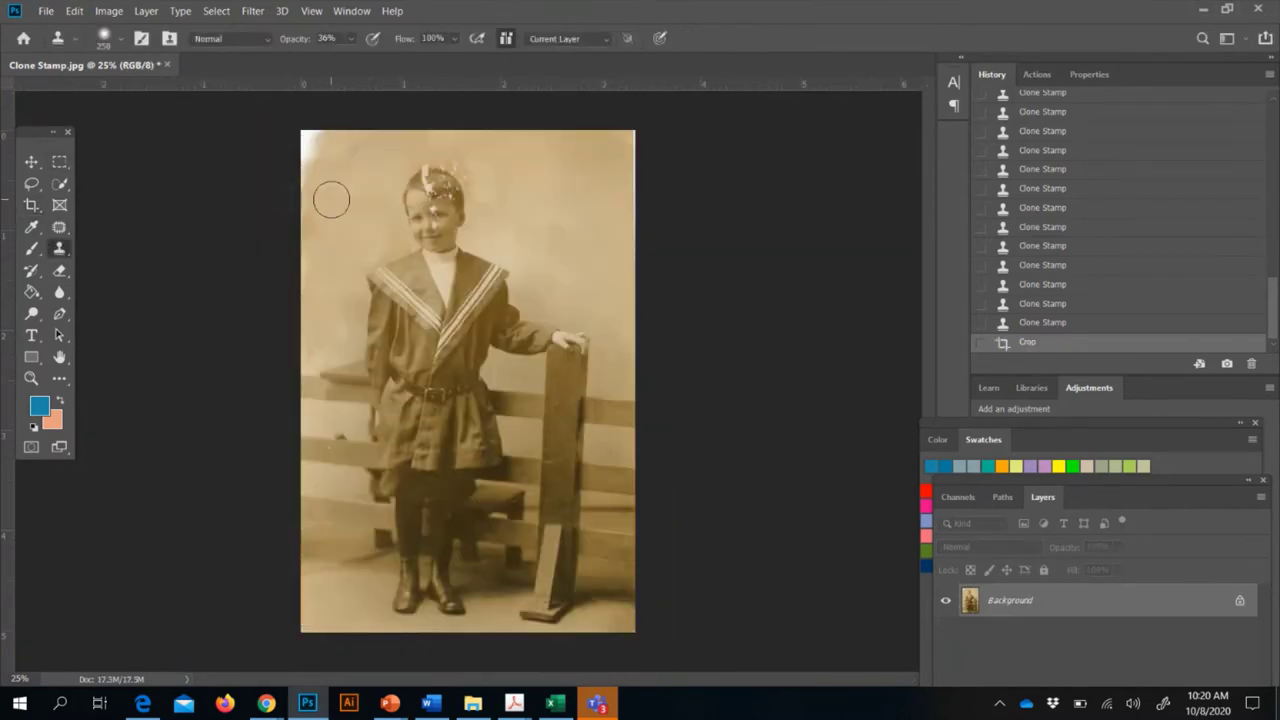
pyautogui.click(301, 193)
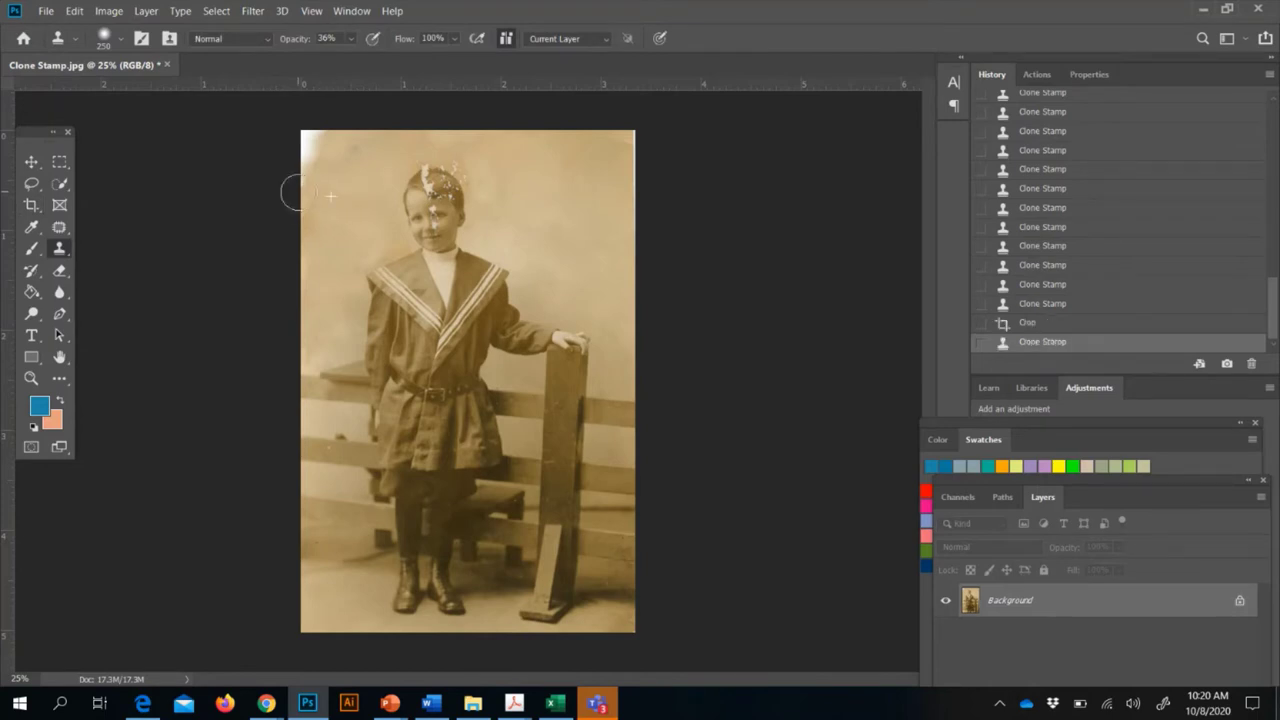
pyautogui.click(311, 181)
pyautogui.click(308, 158)
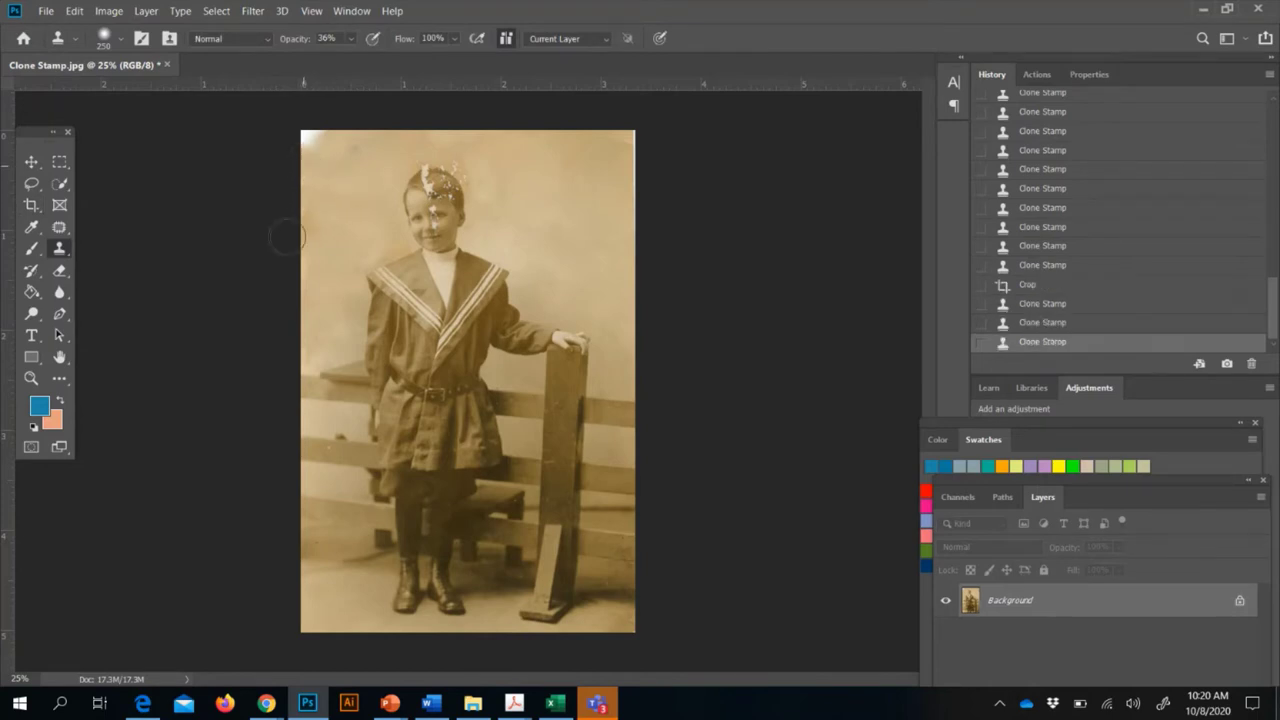
pyautogui.click(303, 161)
pyautogui.click(297, 168)
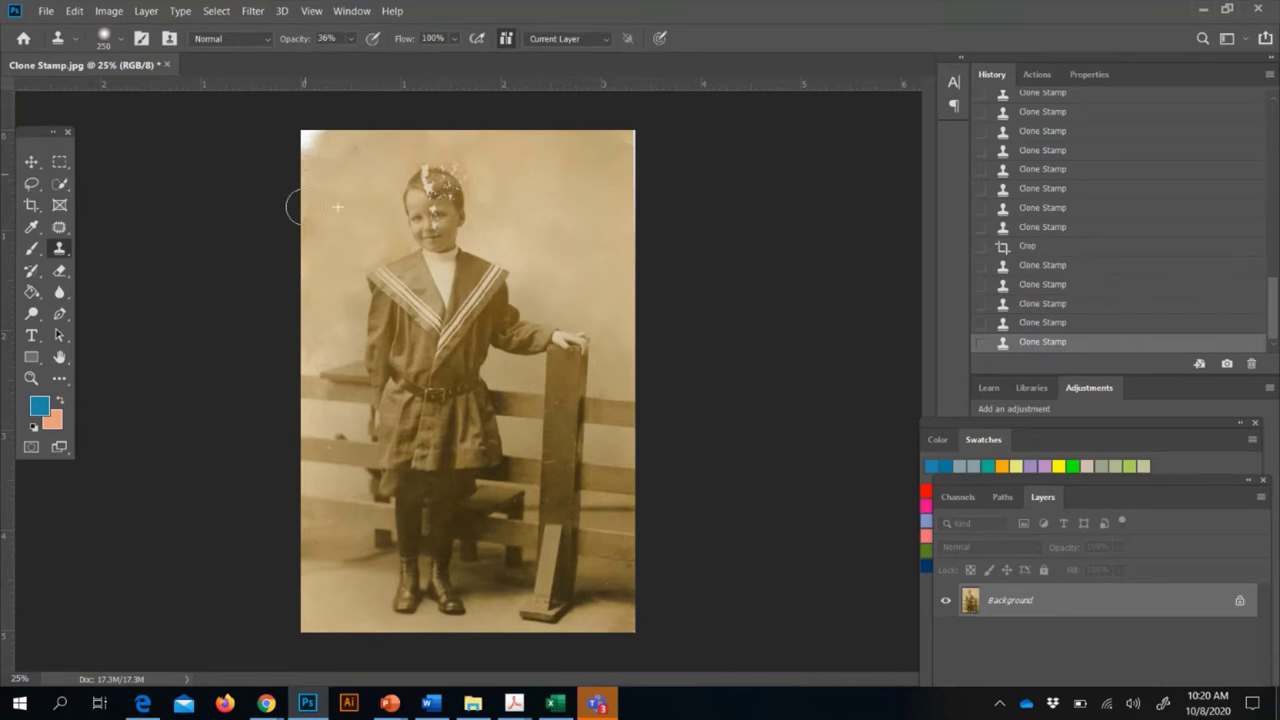
pyautogui.click(297, 158)
pyautogui.click(316, 205)
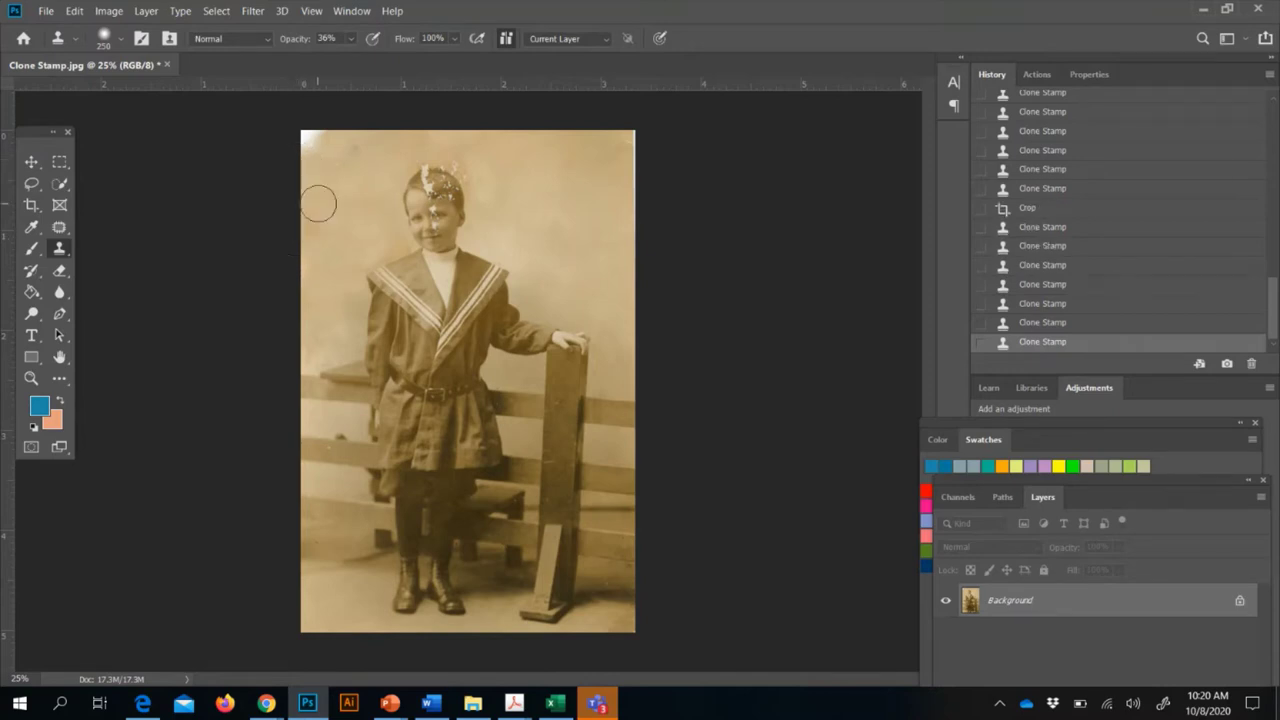
pyautogui.click(316, 182)
pyautogui.click(316, 155)
pyautogui.click(320, 136)
pyautogui.click(316, 142)
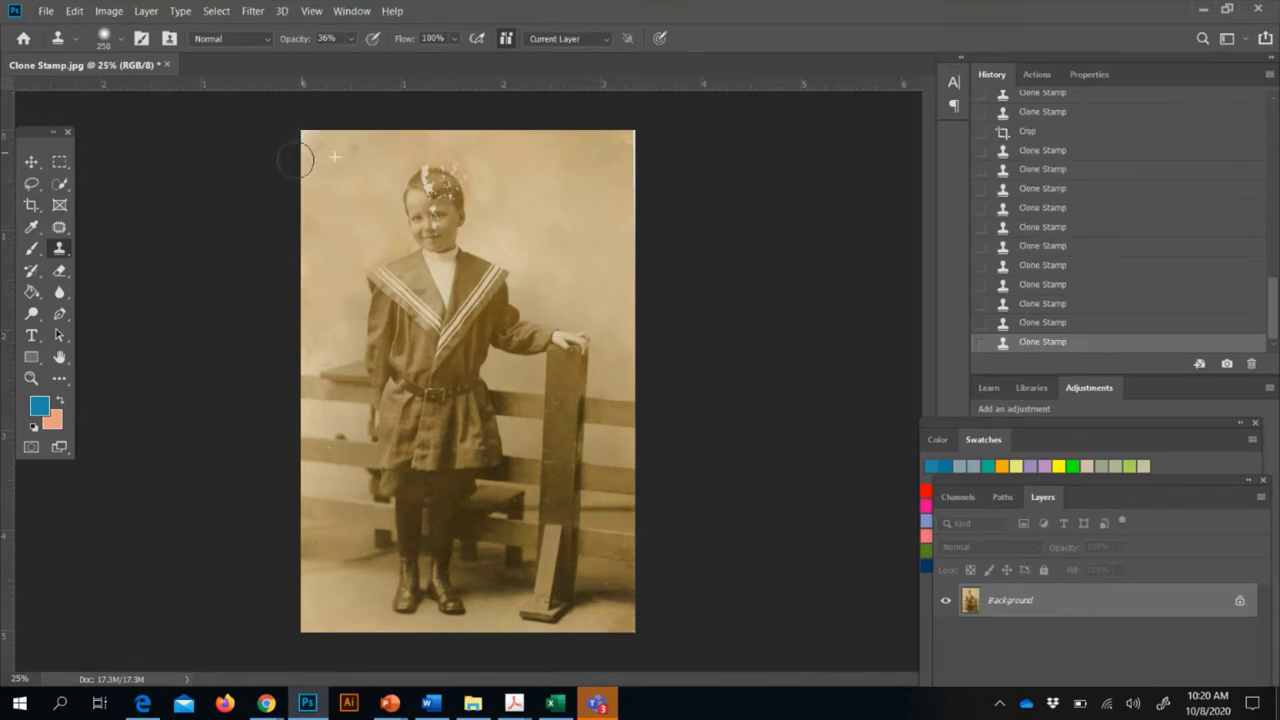
pyautogui.click(318, 179)
pyautogui.click(306, 285)
# Try cloning down the photo's right edge with a harder Clone Stamp brush, and undo the stroke
pyautogui.click(121, 42)
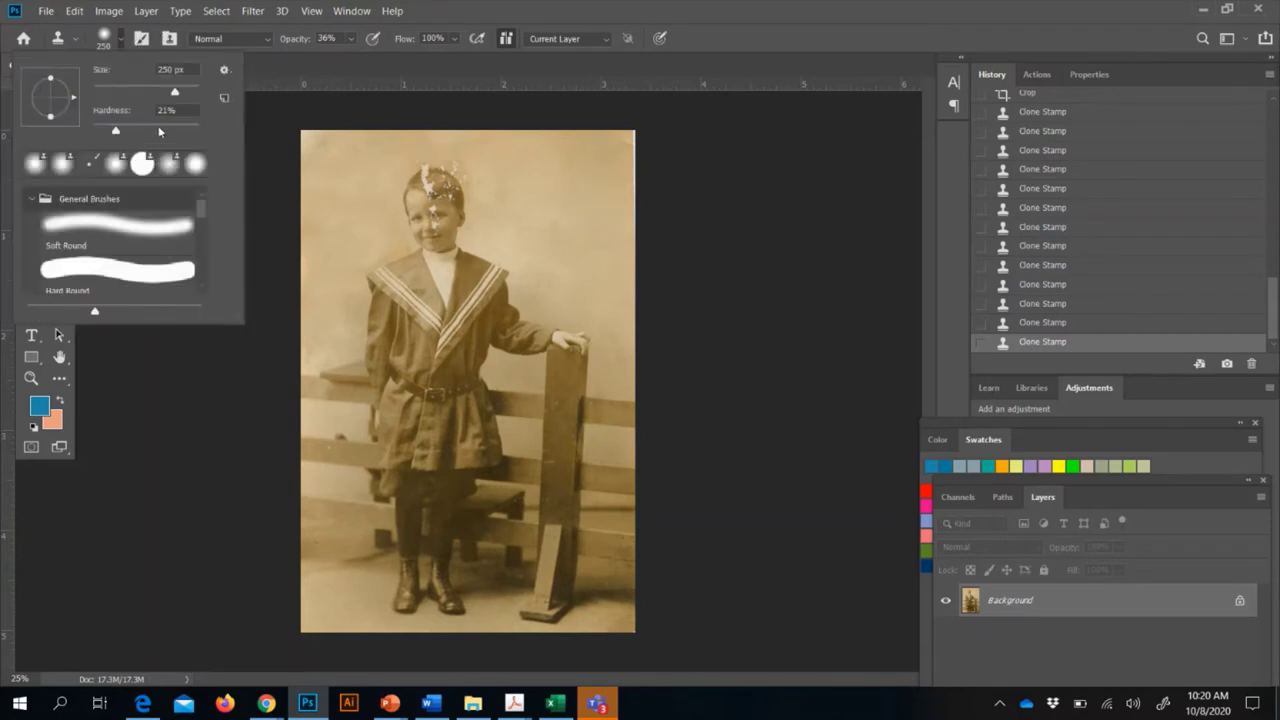
pyautogui.press('Return')
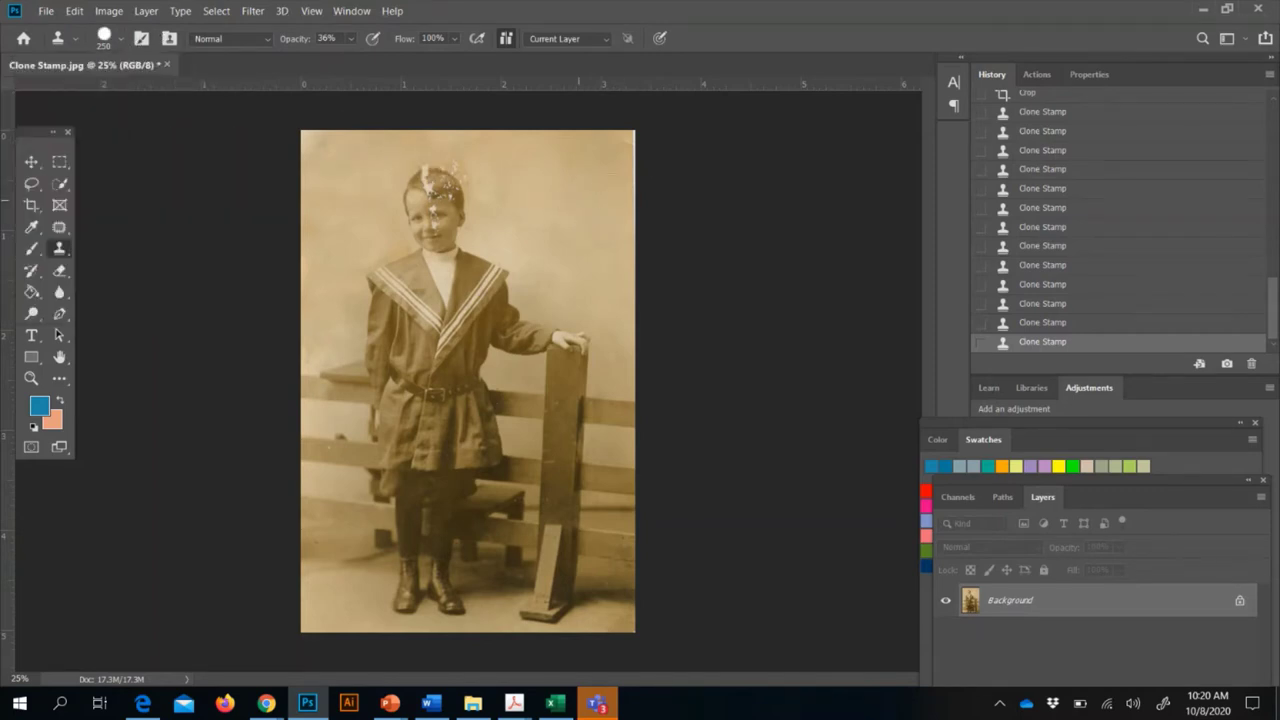
pyautogui.moveTo(630, 345); pyautogui.dragTo(634, 486)
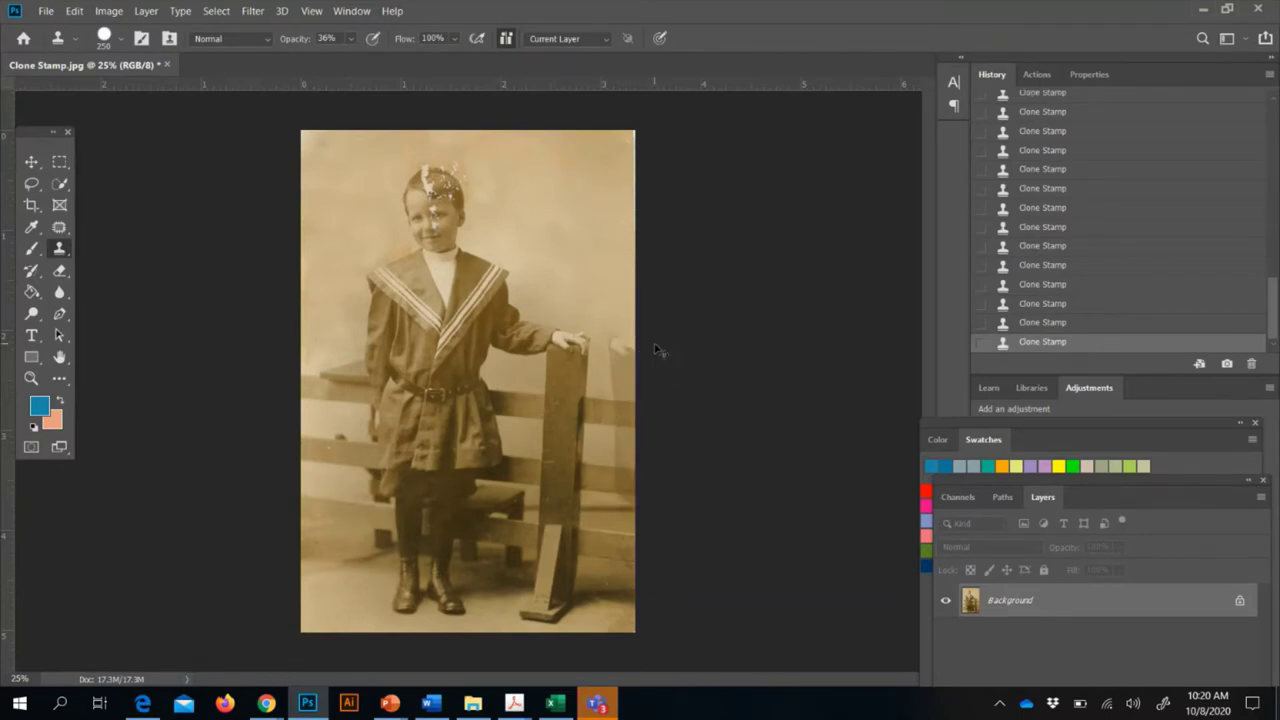
pyautogui.hotkey('ctrl', 'z')
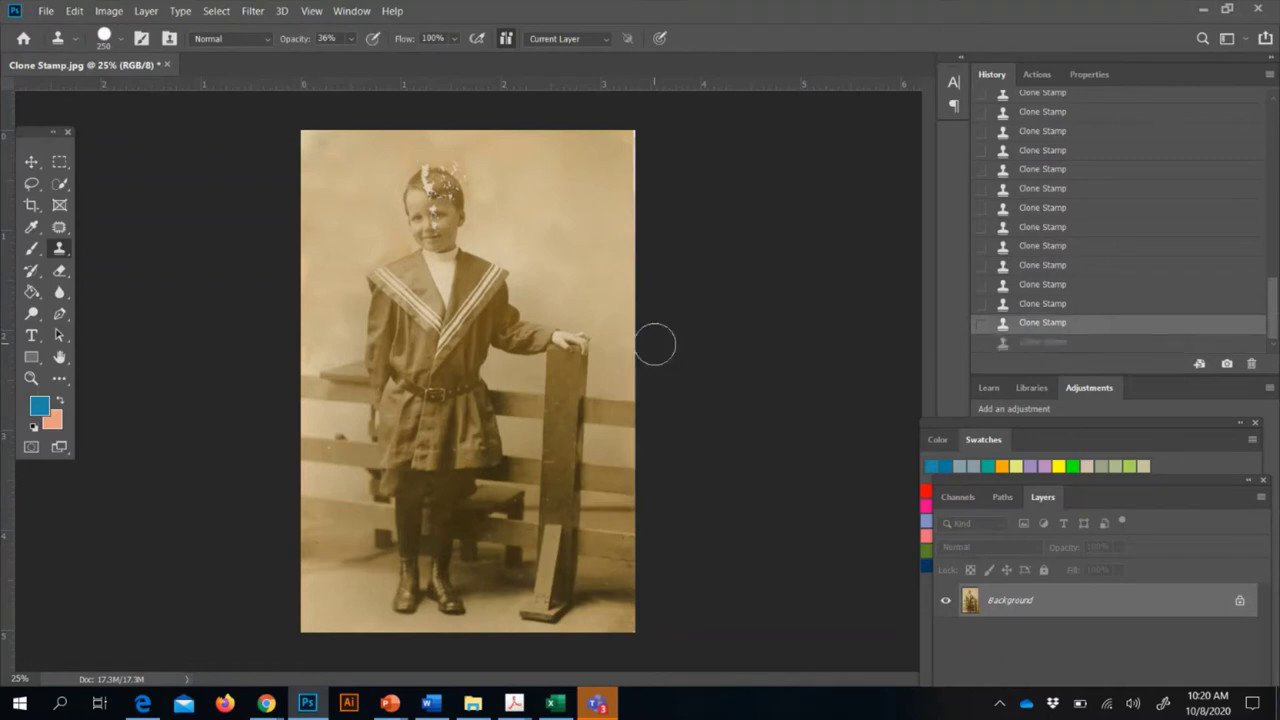
# Set the Clone Stamp hardness to 31% and clone background over the white strip along the photo's upper right edge
pyautogui.click(116, 38)
pyautogui.click(128, 129)
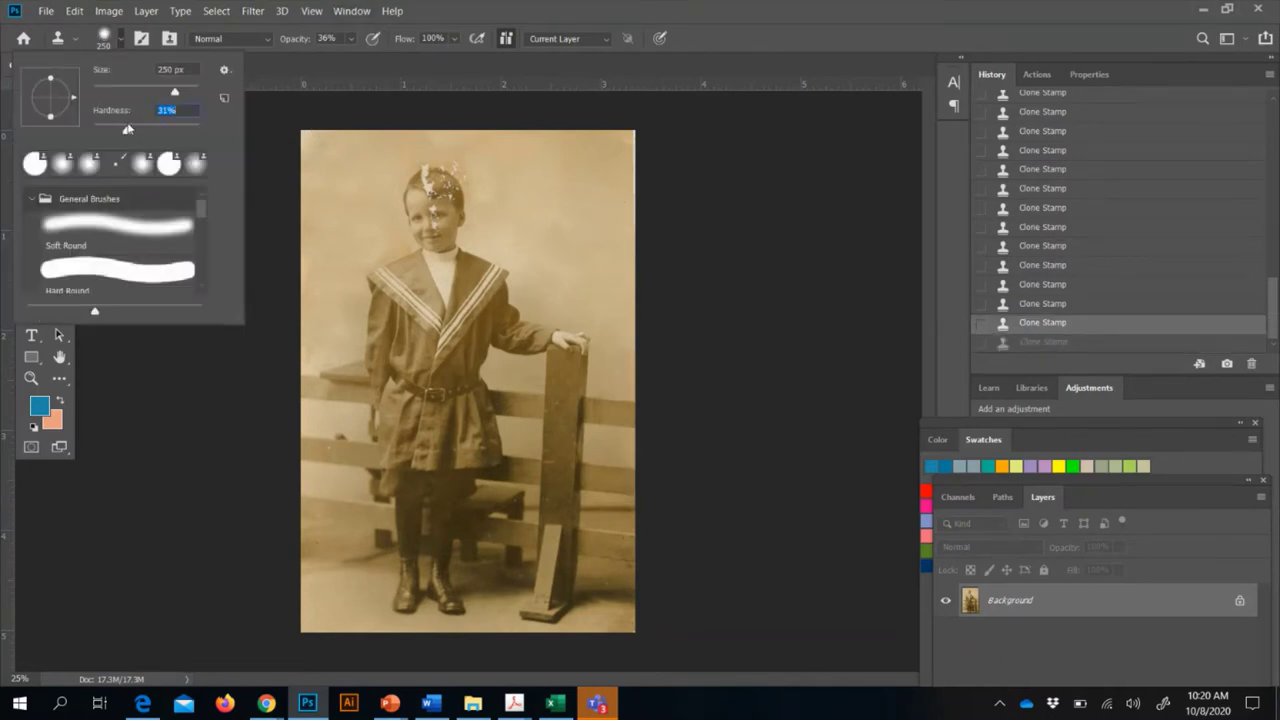
pyautogui.click(590, 232)
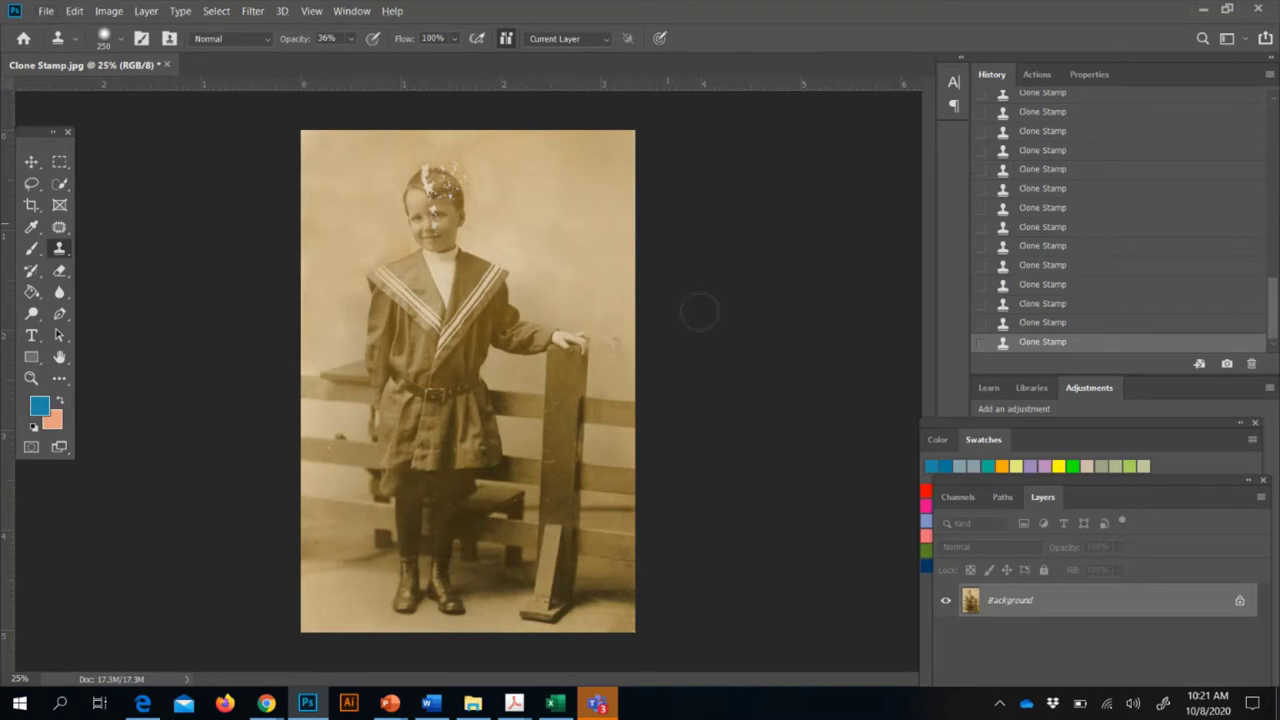
# Heal the white specks on the fence rail and the floor left of the boy with the Spot Healing Brush
pyautogui.hotkey('ctrl', '+')
pyautogui.hotkey('ctrl', '+')
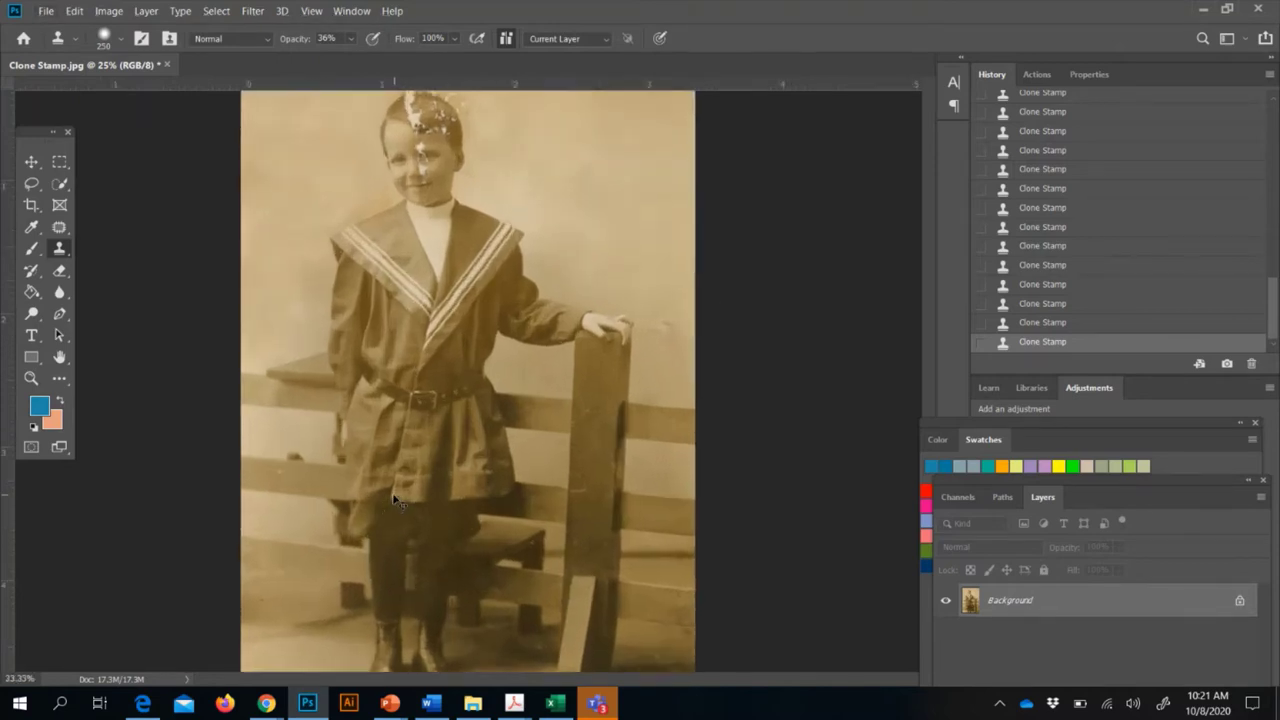
pyautogui.scroll(-2, 393, 494)
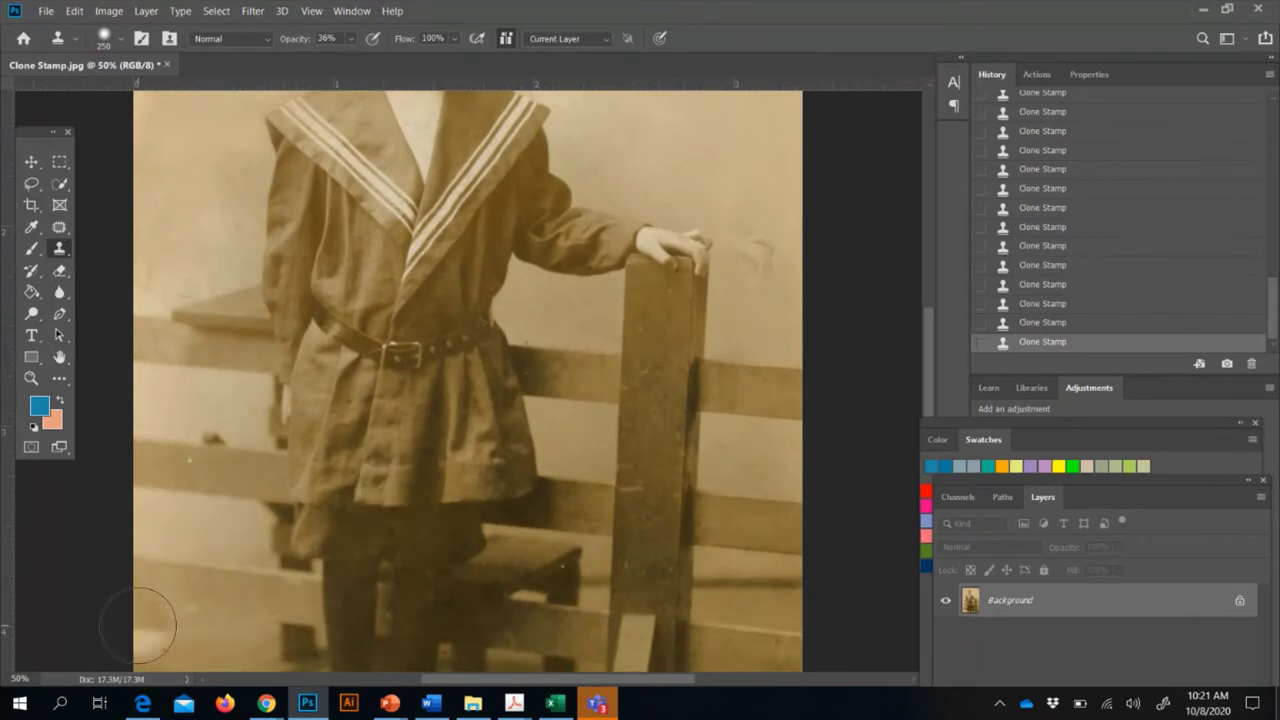
pyautogui.click(58, 228)
pyautogui.click(150, 227)
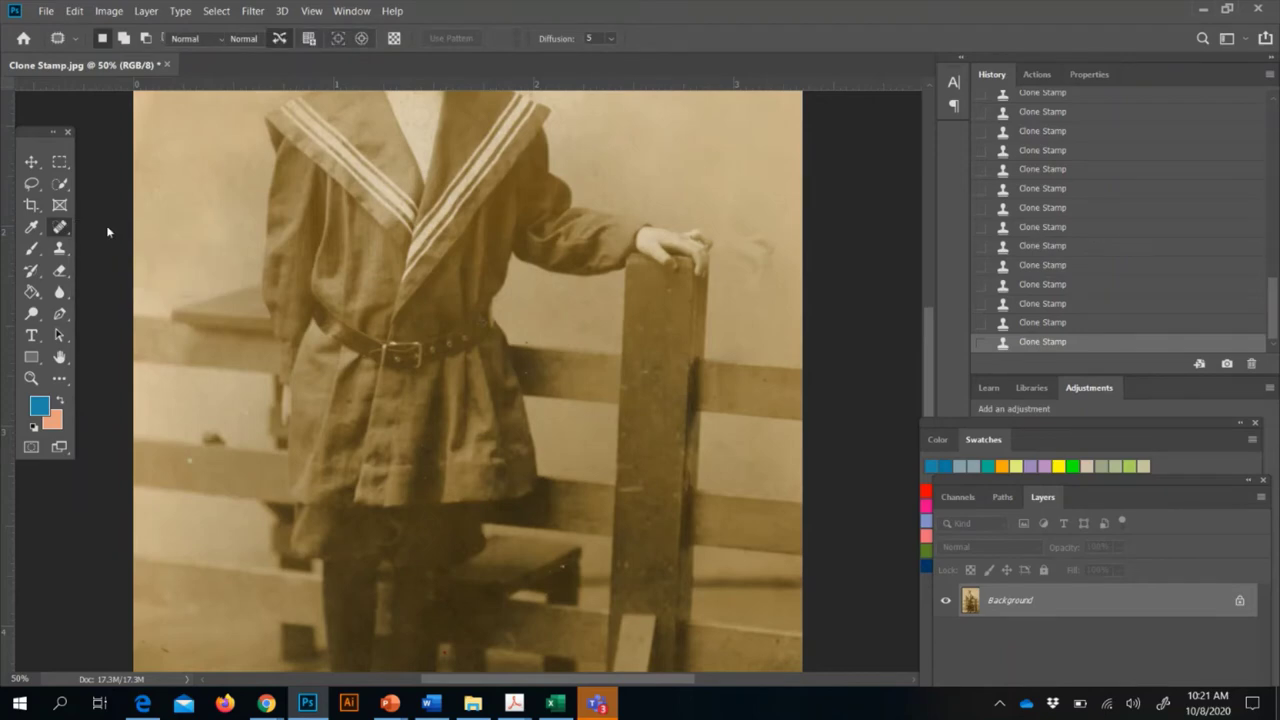
pyautogui.click(190, 459)
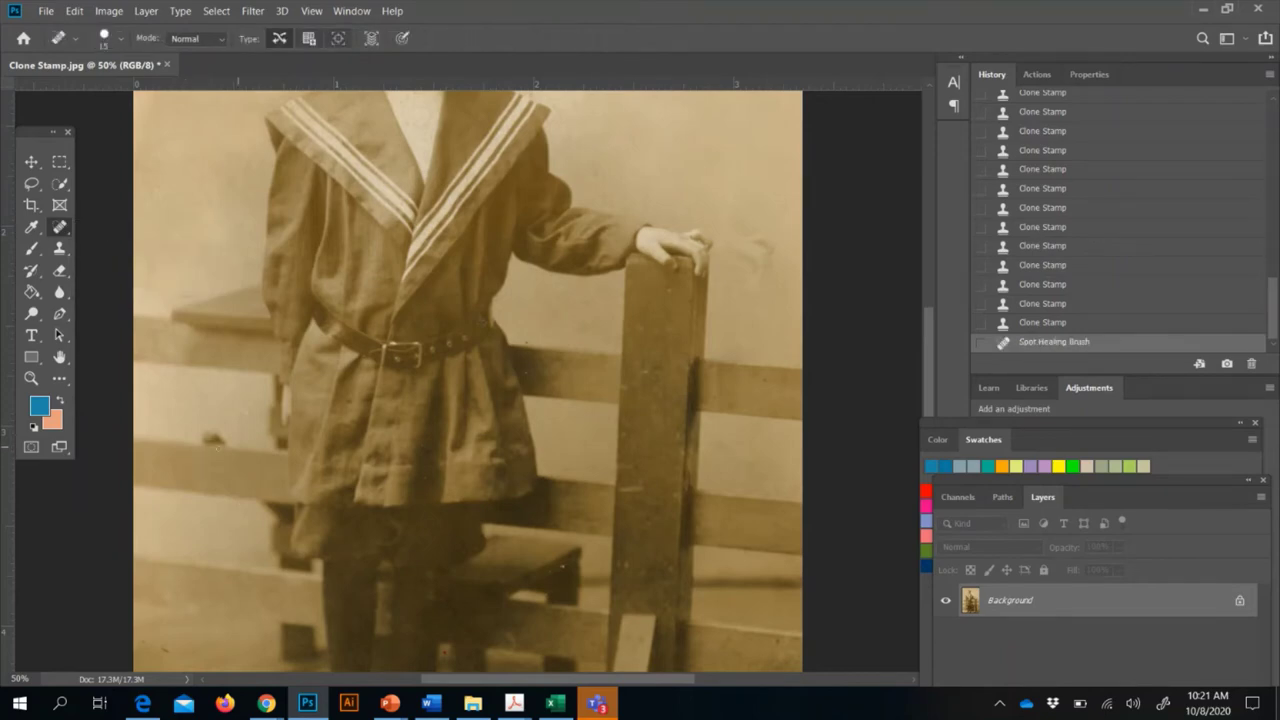
pyautogui.click(192, 451)
pyautogui.click(172, 649)
# Enlarge the Spot Healing Brush and heal the flecks in the background around the top of the boy's hair
pyautogui.scroll(5, 178, 649)
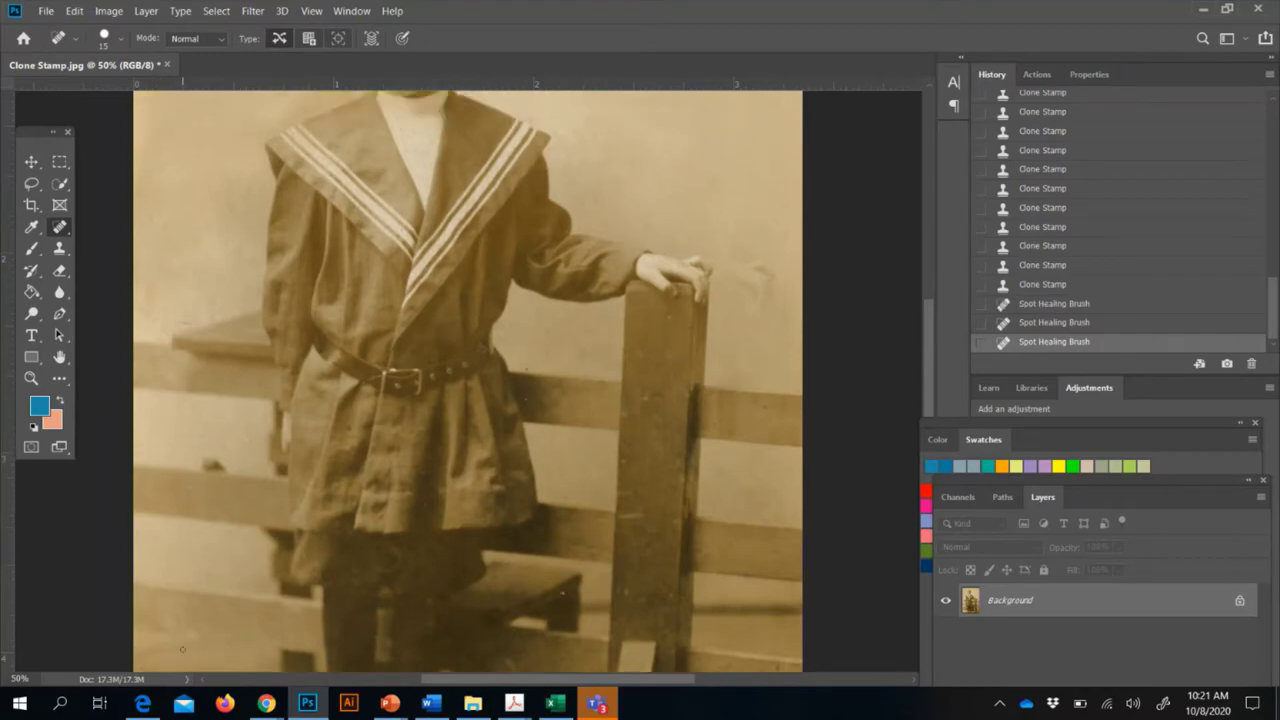
pyautogui.scroll(4, 182, 649)
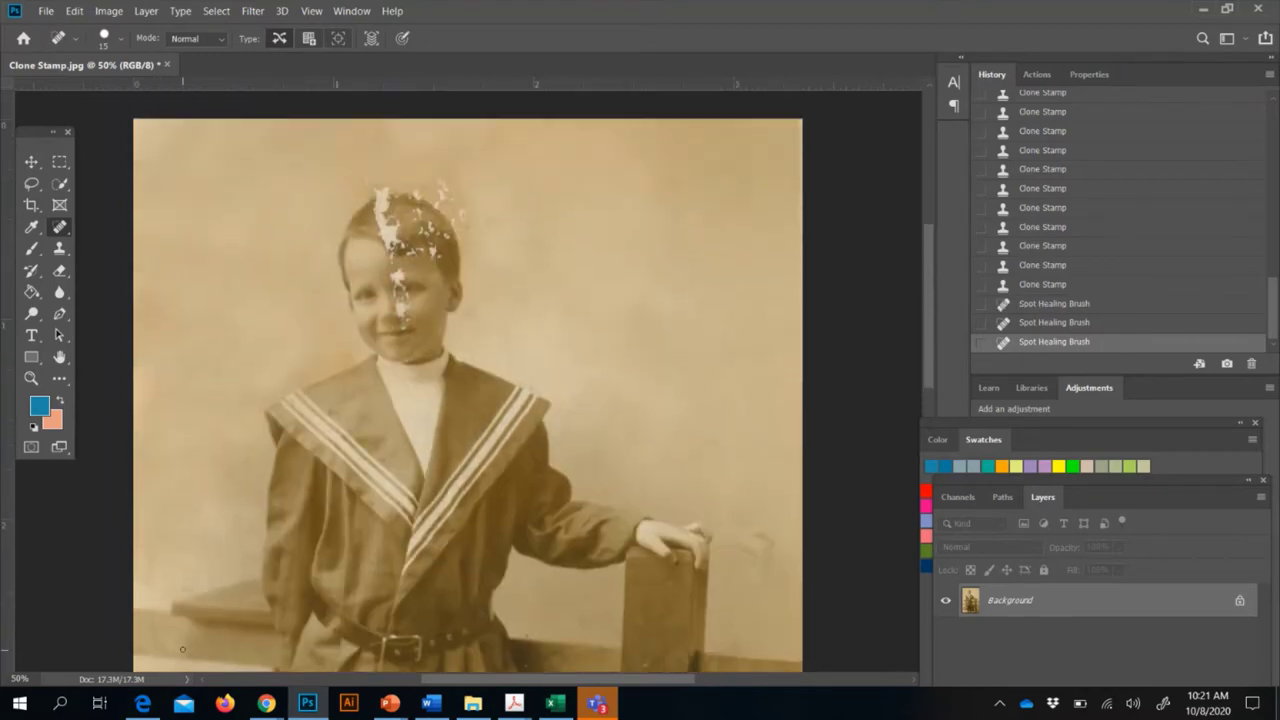
pyautogui.press(']')
pyautogui.press(']')
pyautogui.moveTo(377, 147)
pyautogui.mouseDown()
pyautogui.moveTo(368, 120)
pyautogui.moveTo(356, 136)
pyautogui.mouseUp()
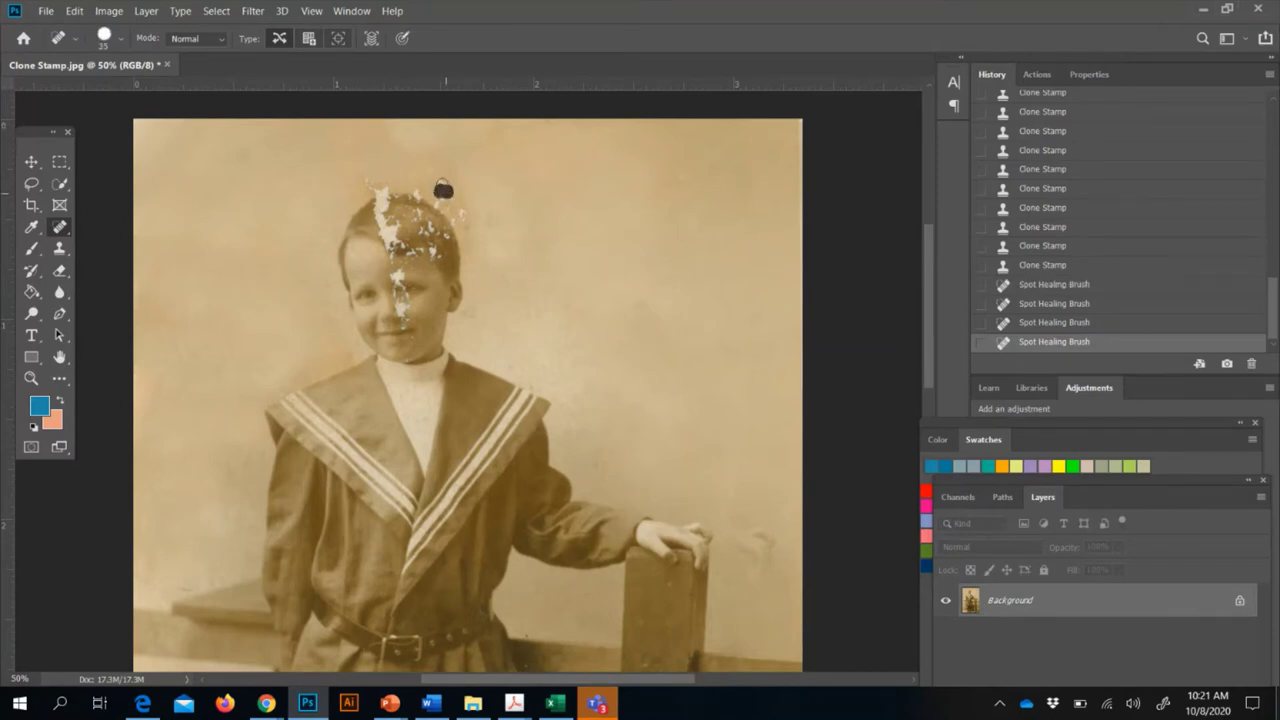
pyautogui.moveTo(443, 190); pyautogui.dragTo(466, 222)
pyautogui.moveTo(466, 222); pyautogui.dragTo(467, 225)
pyautogui.moveTo(368, 182); pyautogui.dragTo(440, 202)
pyautogui.moveTo(463, 203); pyautogui.dragTo(463, 203)
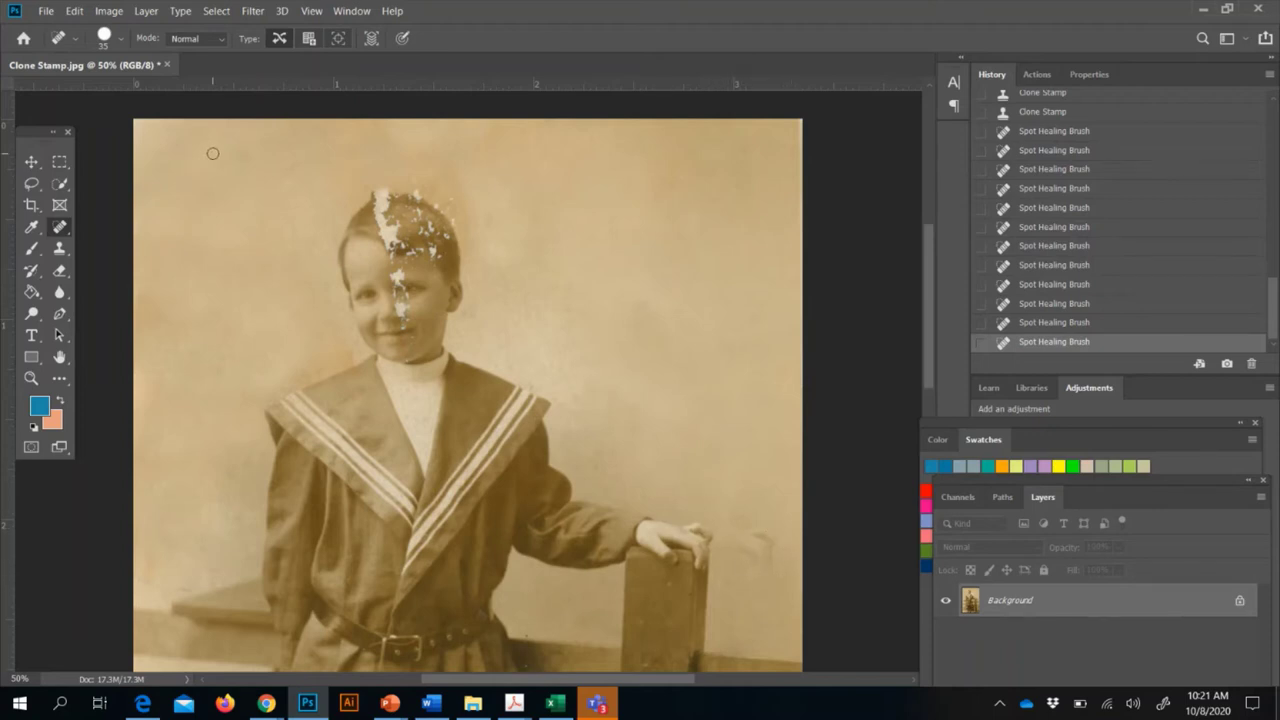
# Clone background from above over the ghost copy of the hand beside the fence post
pyautogui.click(60, 250)
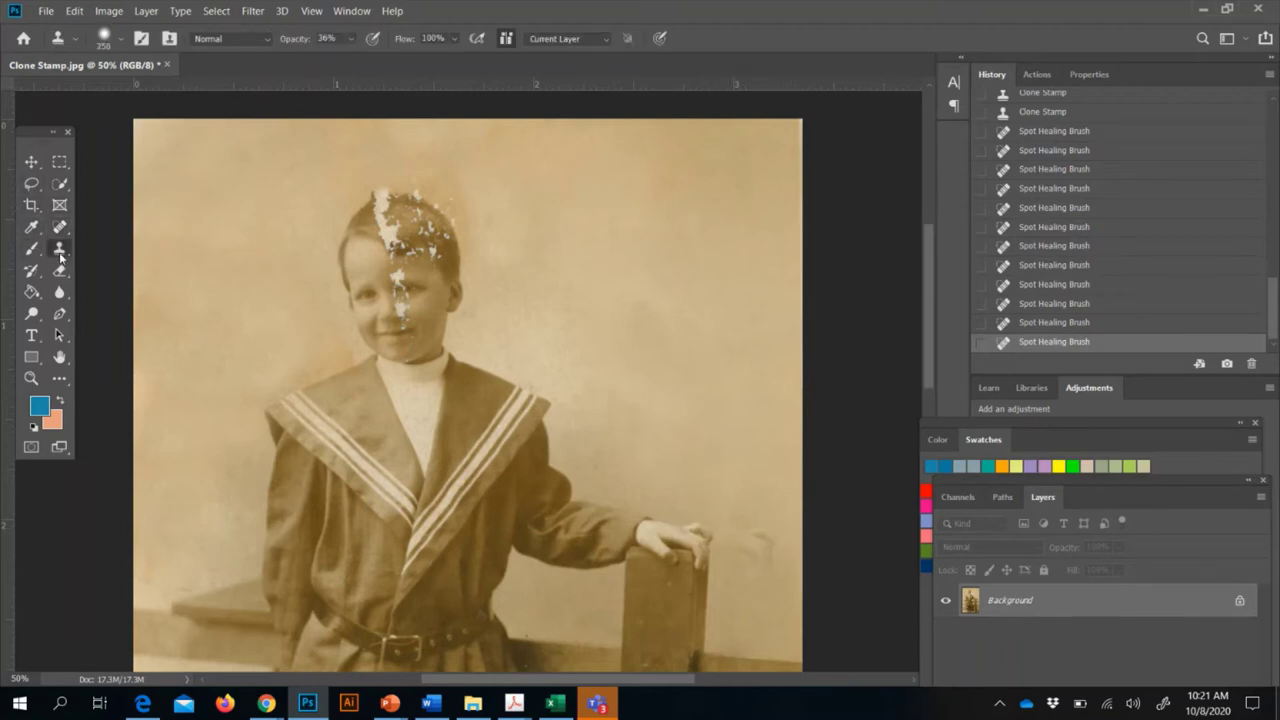
pyautogui.keyDown('alt'); pyautogui.click(740, 469); pyautogui.keyUp('alt')
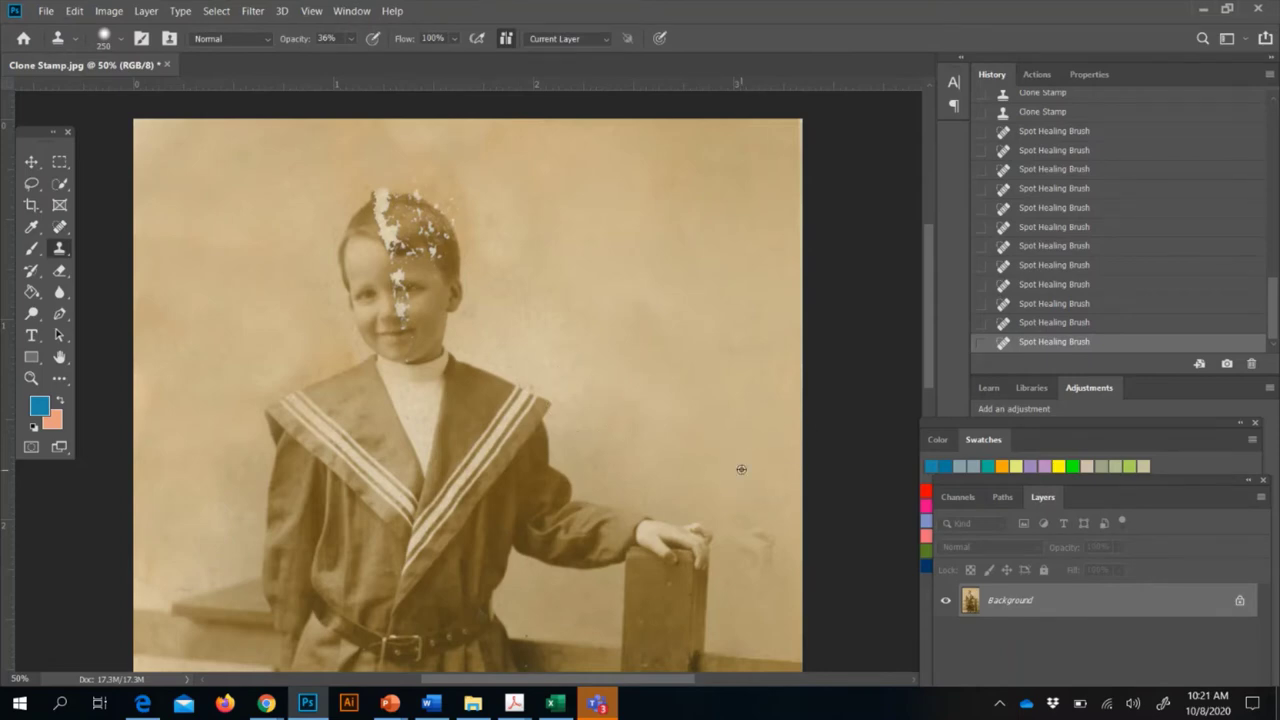
pyautogui.click(763, 551)
pyautogui.click(763, 551)
pyautogui.click(764, 520)
pyautogui.click(767, 522)
pyautogui.click(767, 525)
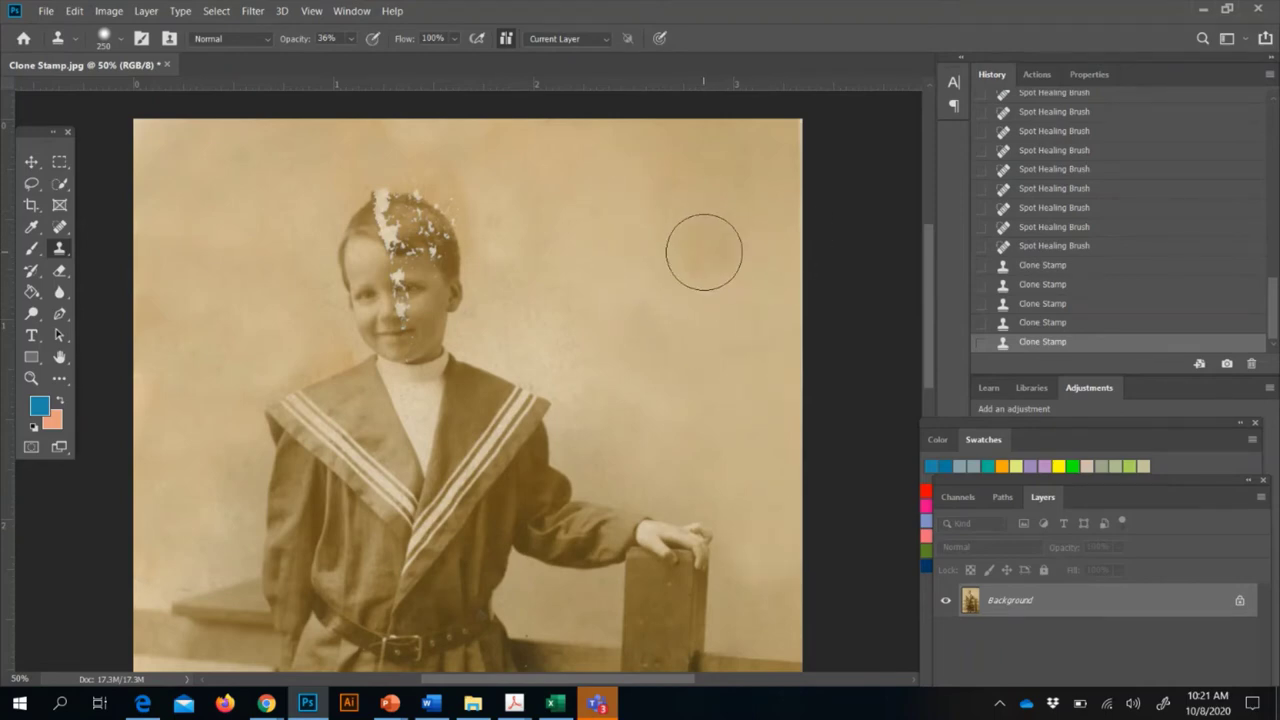
# Try cloning background over the photo's upper-right area, and undo those strokes
pyautogui.click(689, 183)
pyautogui.click(742, 153)
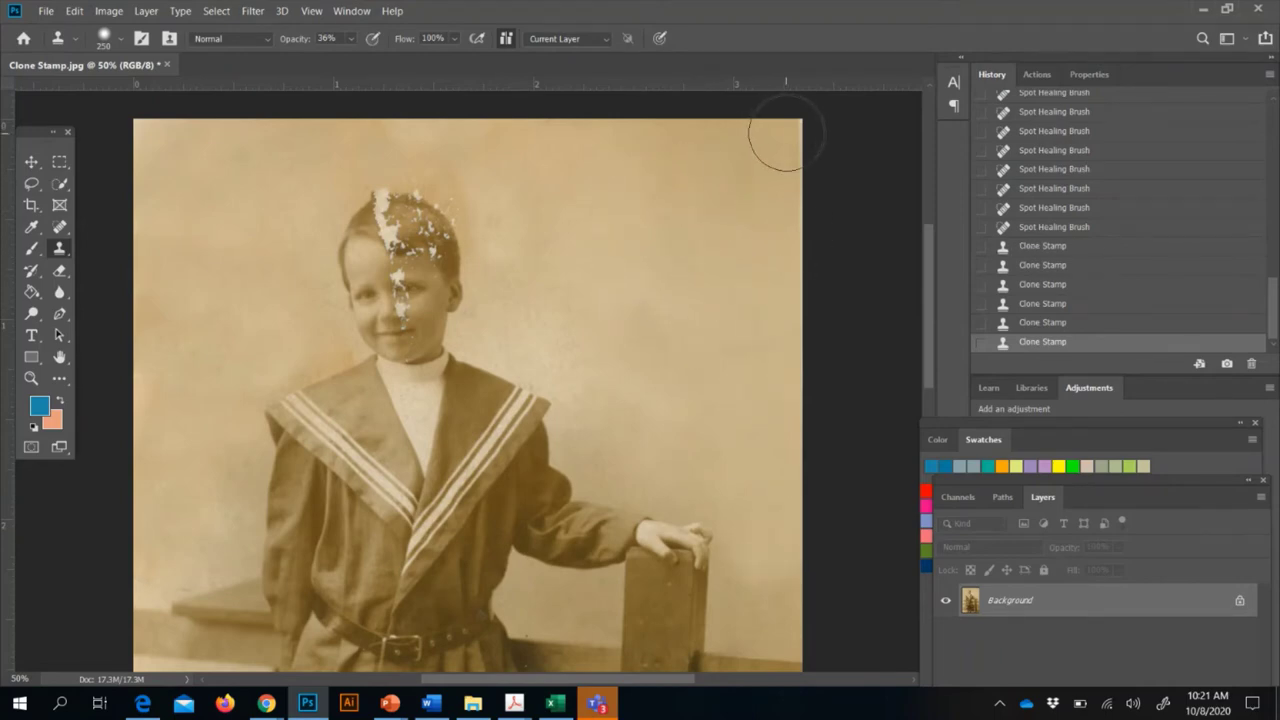
pyautogui.click(742, 153)
pyautogui.click(742, 153)
pyautogui.hotkey('ctrl', 'z')
pyautogui.hotkey('ctrl', 'z')
pyautogui.hotkey('ctrl', 'z')
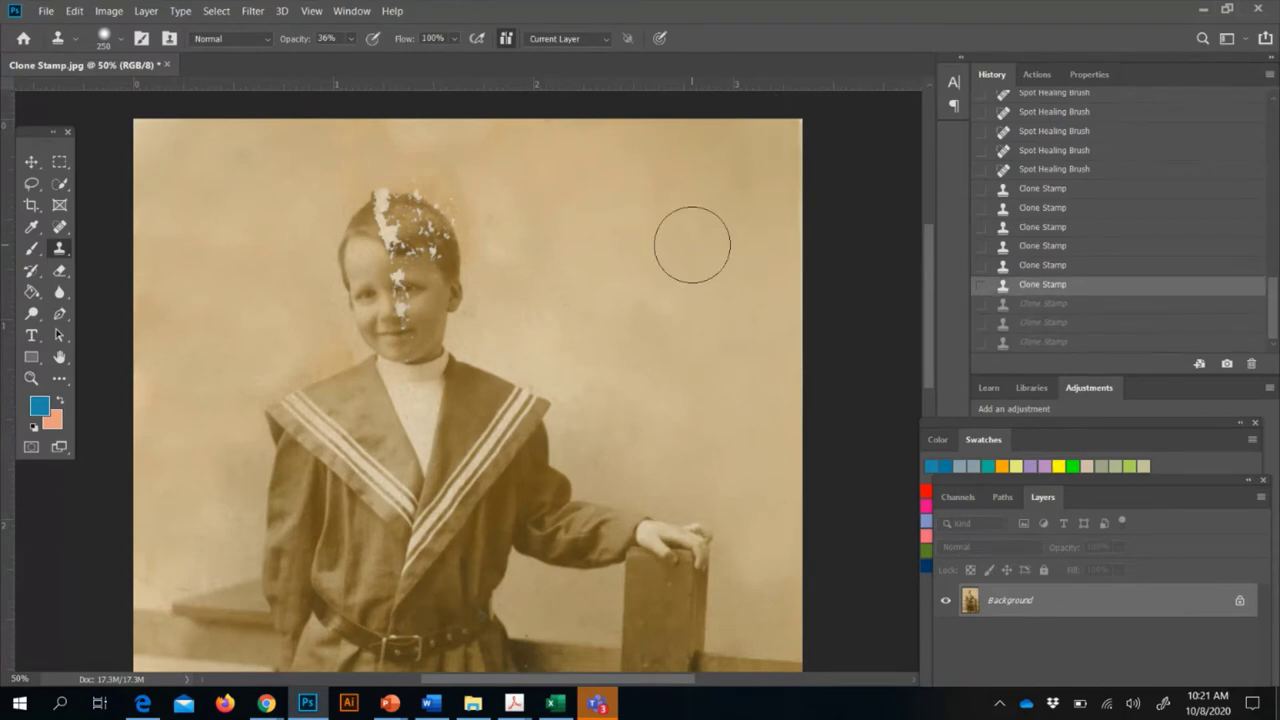
pyautogui.hotkey('ctrl', 'z')
# Clone nearby background over the light sliver at the photo's upper-right corner
pyautogui.click(733, 189)
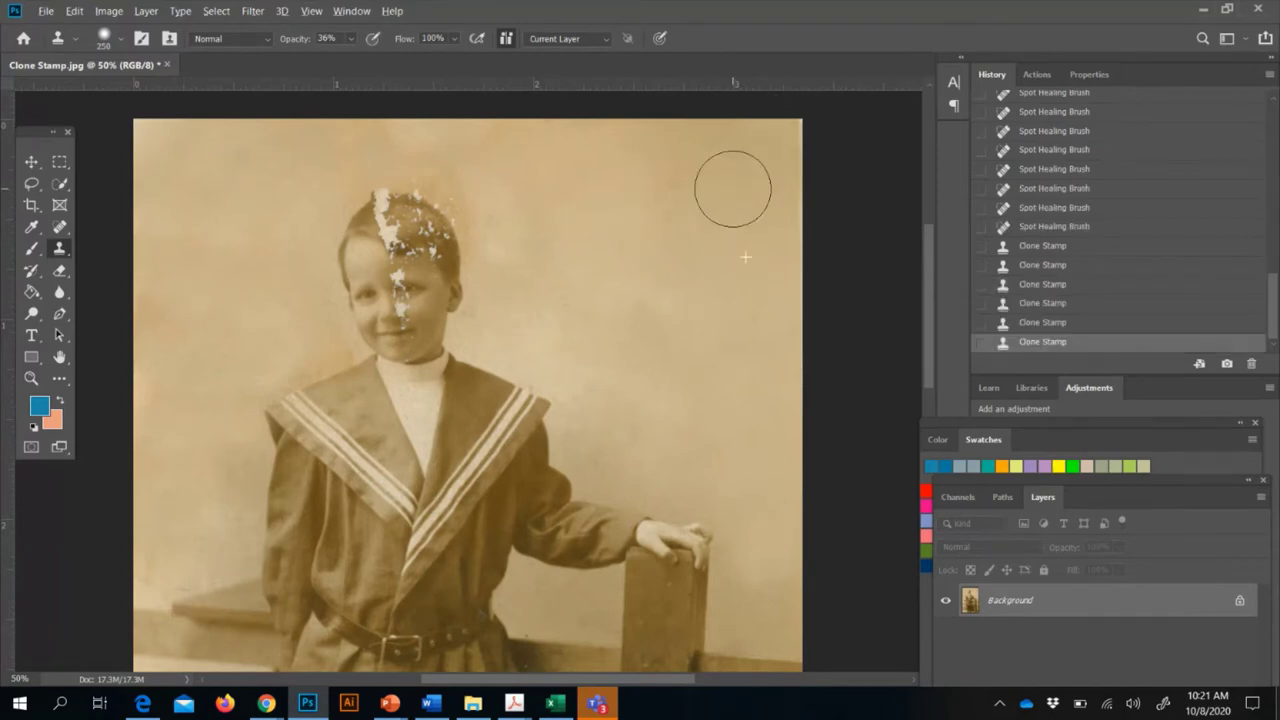
pyautogui.click(808, 125)
pyautogui.click(808, 125)
pyautogui.click(808, 125)
# Resample background left of the upper-right corner, clone it over the light streak there, and undo the last stray stroke
pyautogui.keyDown('alt'); pyautogui.click(674, 191); pyautogui.keyUp('alt')
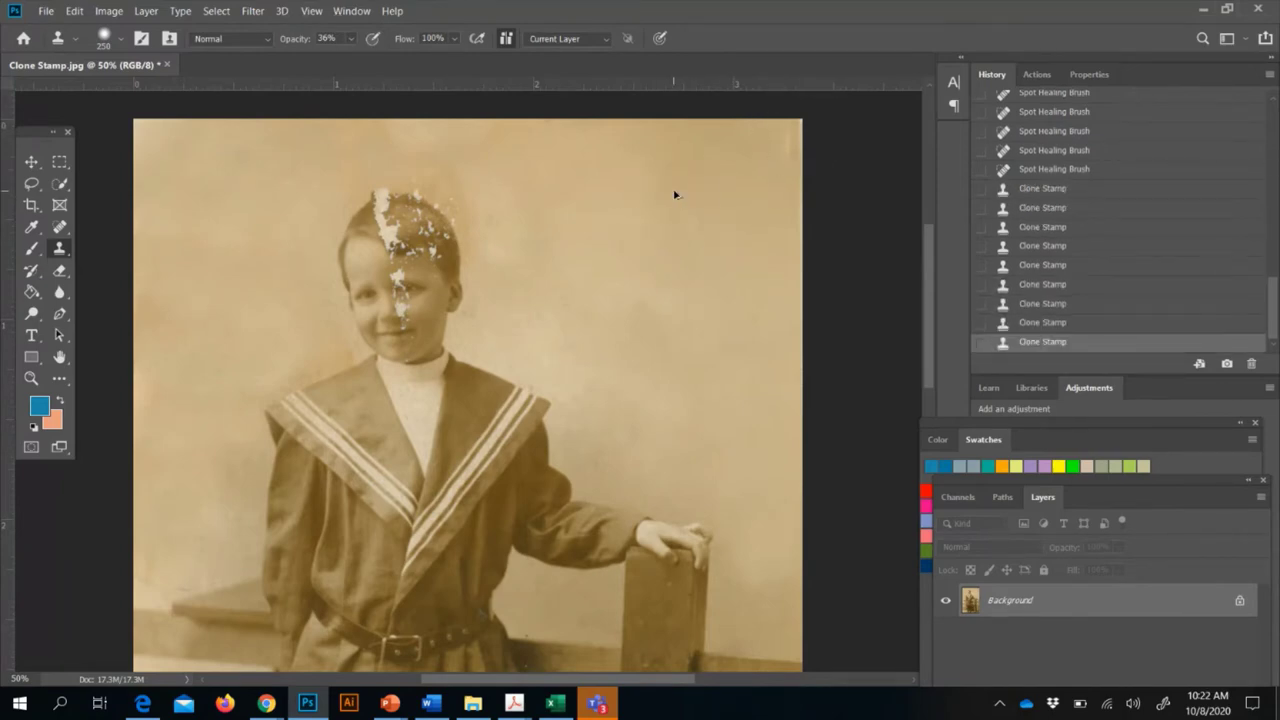
pyautogui.click(817, 137)
pyautogui.click(817, 137)
pyautogui.click(815, 140)
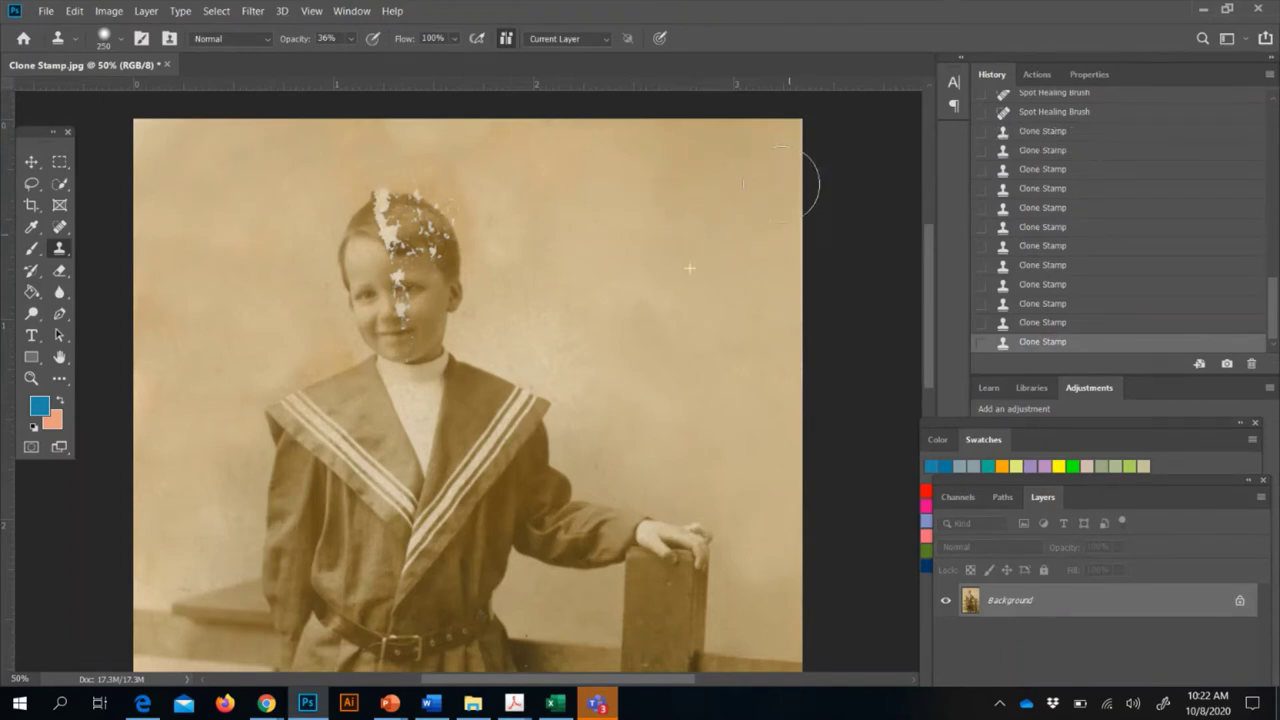
pyautogui.click(783, 134)
pyautogui.click(693, 192)
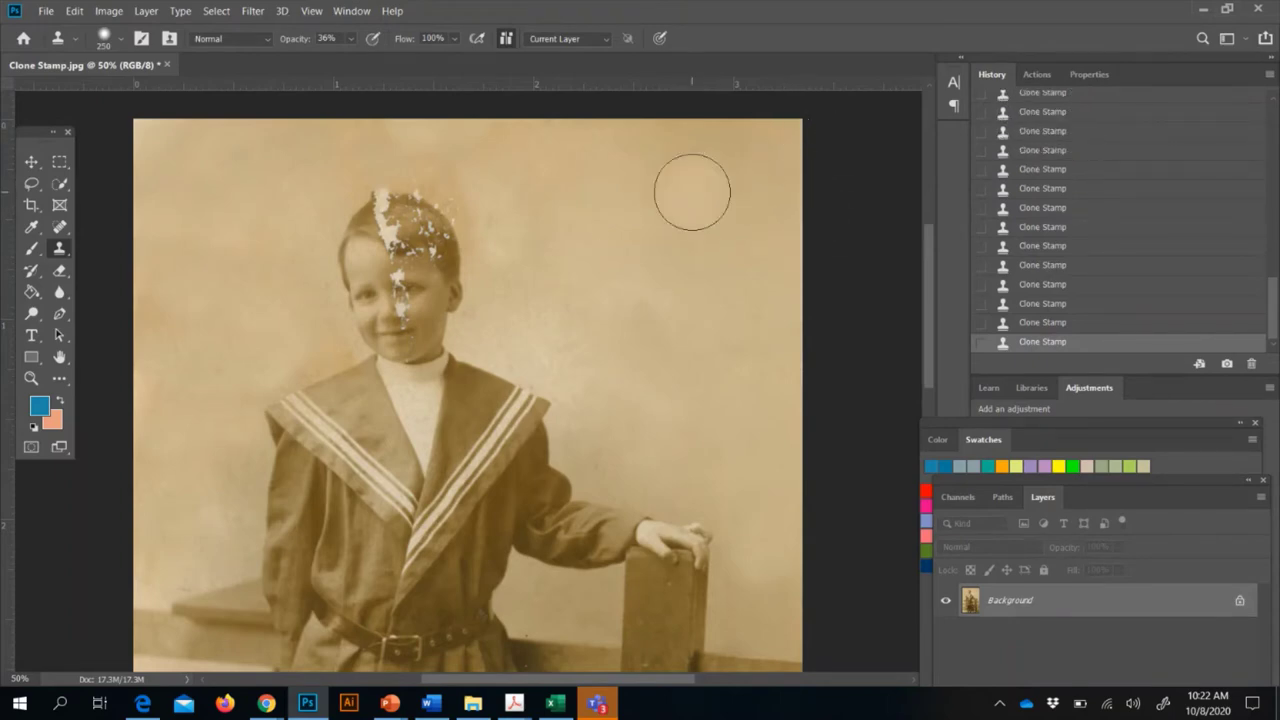
pyautogui.hotkey('ctrl', 'z')
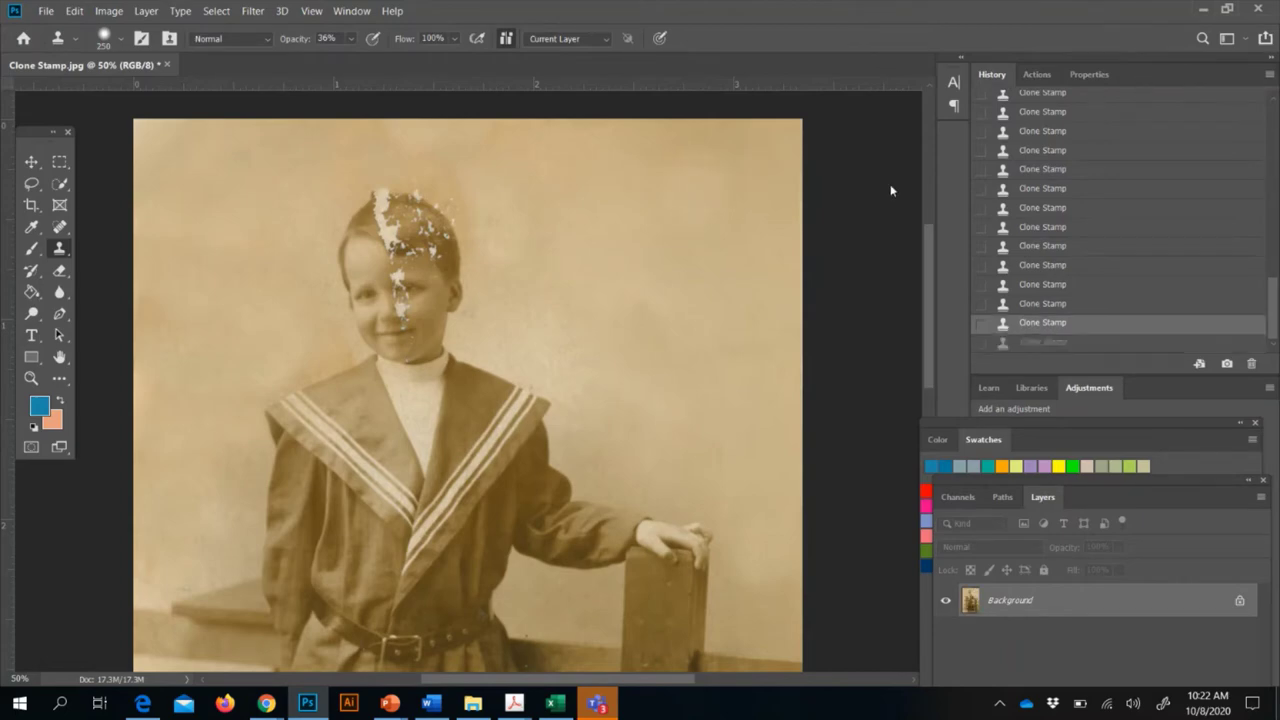
# Compare the photo before and after the last clone strokes, restore them, and review the edit history back to its start
pyautogui.hotkey('ctrl', 'z')
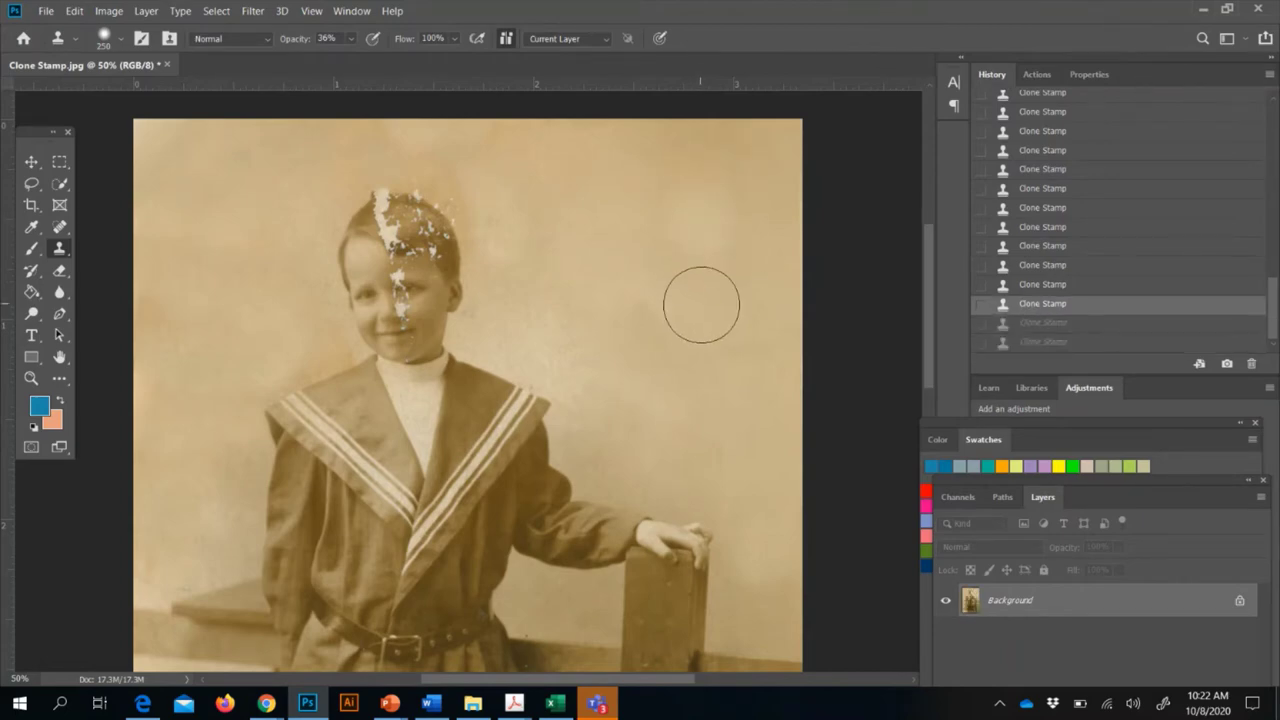
pyautogui.hotkey('ctrl', 'shift', 'z')
pyautogui.hotkey('ctrl', 'shift', 'z')
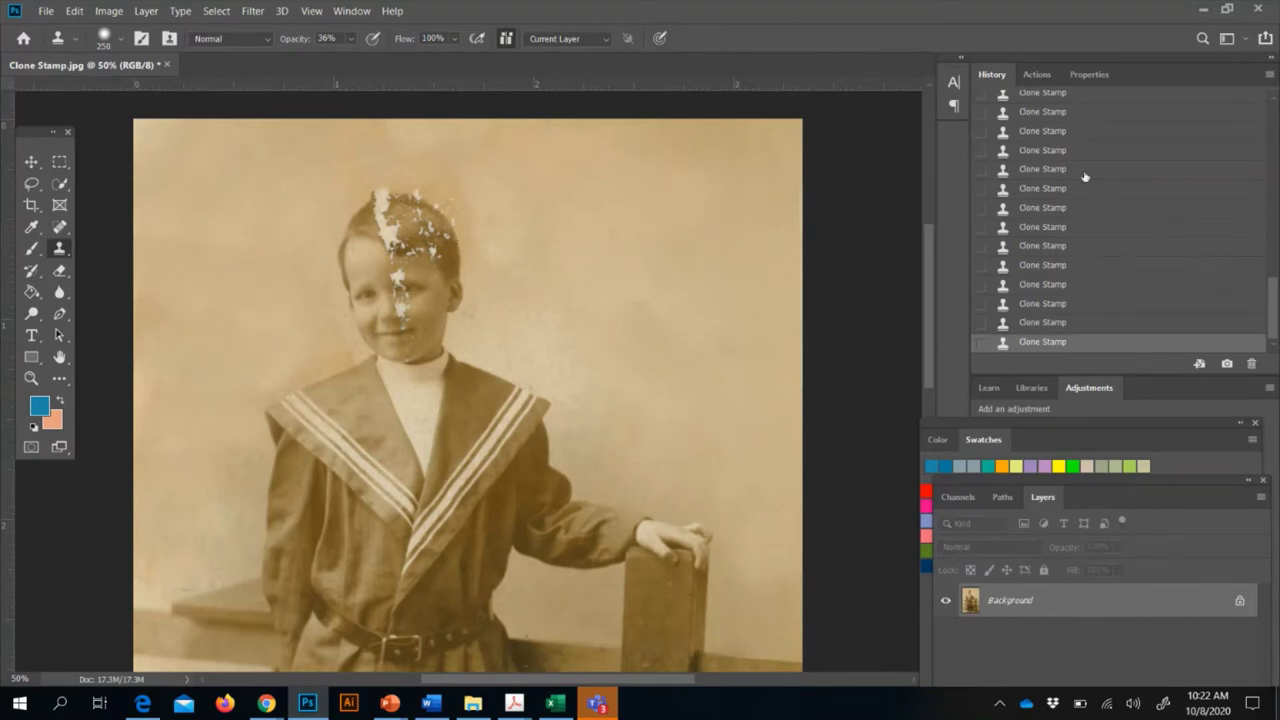
pyautogui.scroll(3, 1085, 176)
pyautogui.scroll(-5, 1085, 176)
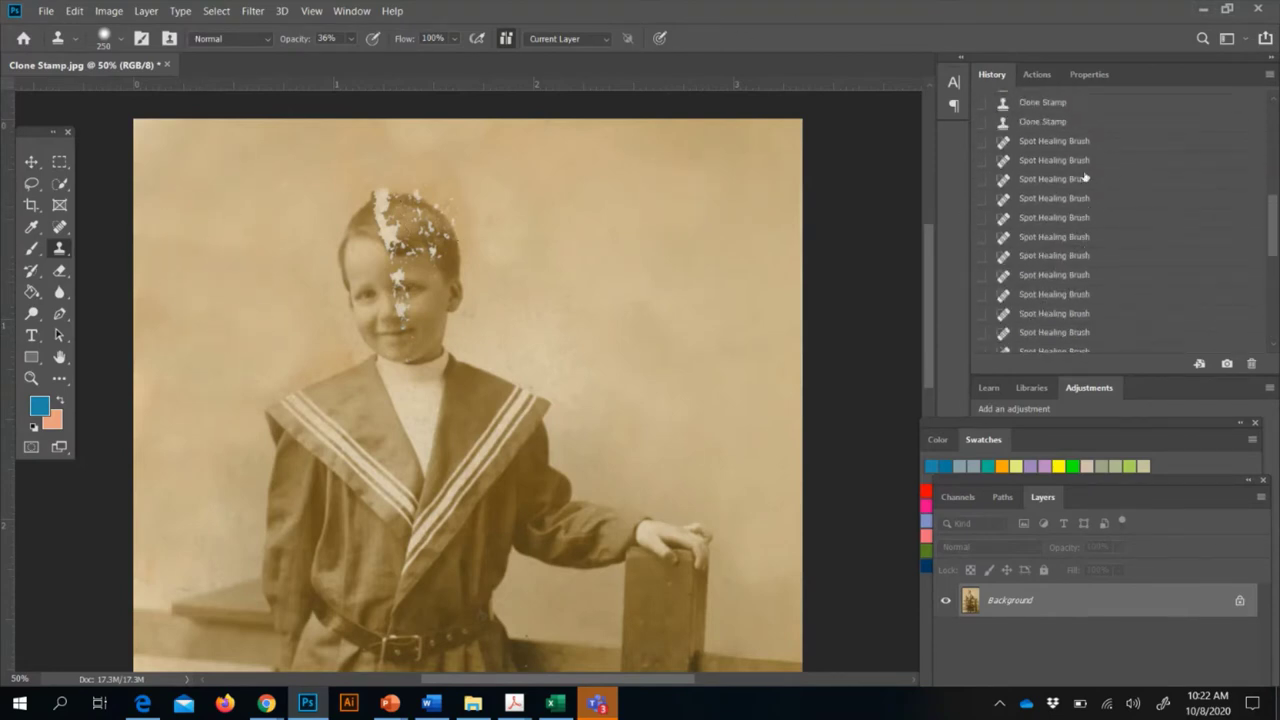
pyautogui.scroll(10, 1086, 177)
pyautogui.scroll(-5, 1086, 165)
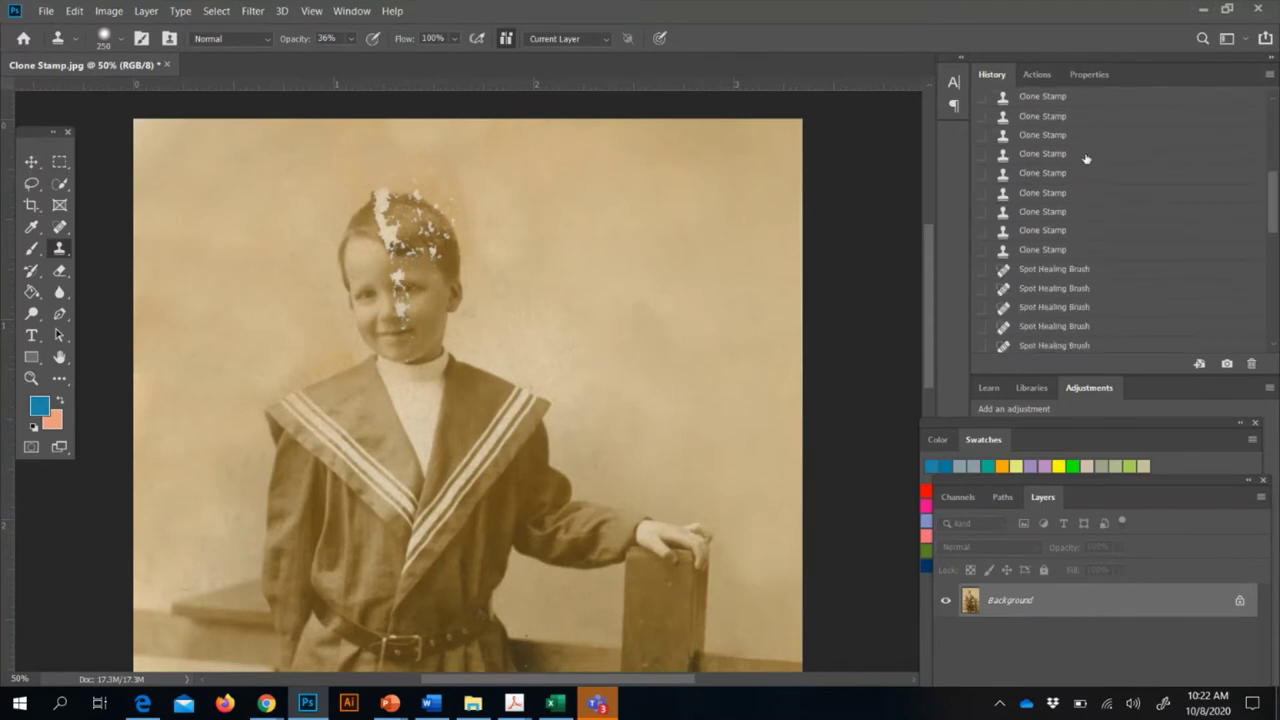
pyautogui.scroll(10, 1044, 230)
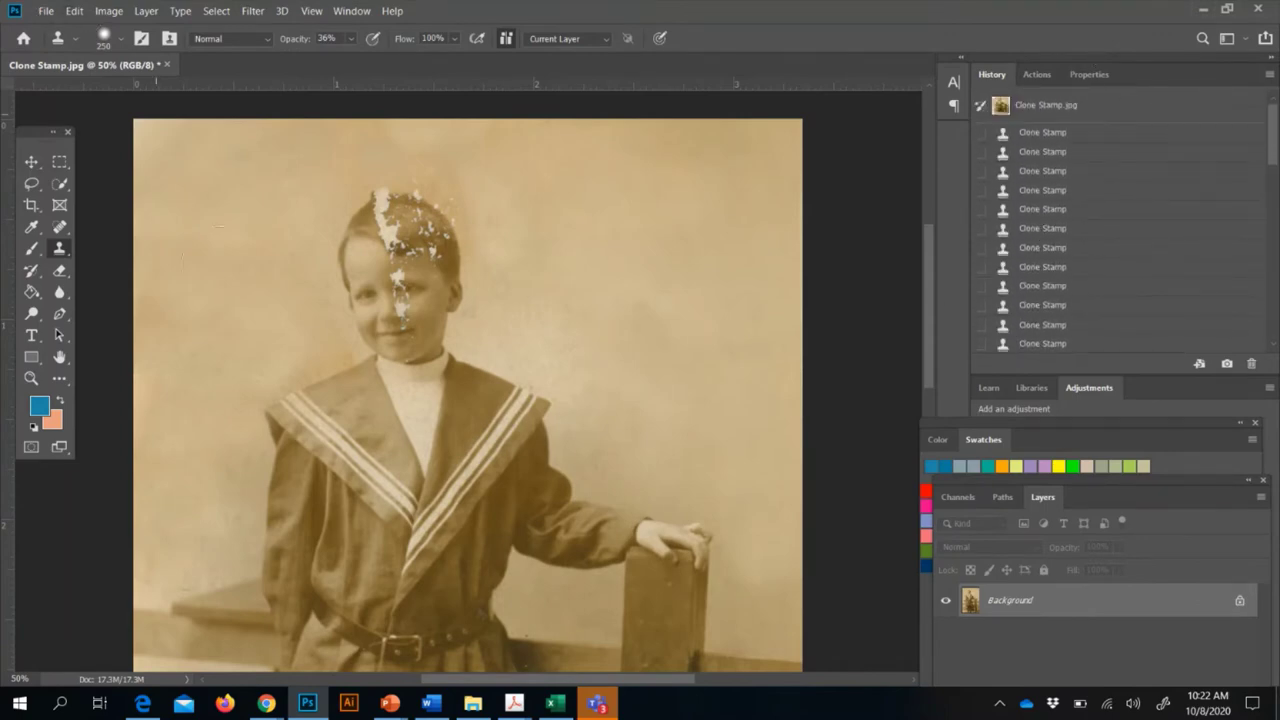
# Save the photo to the Desktop as a JPEG at quality 12 (Maximum), named with a first name followed by "-Old"
pyautogui.click(44, 11)
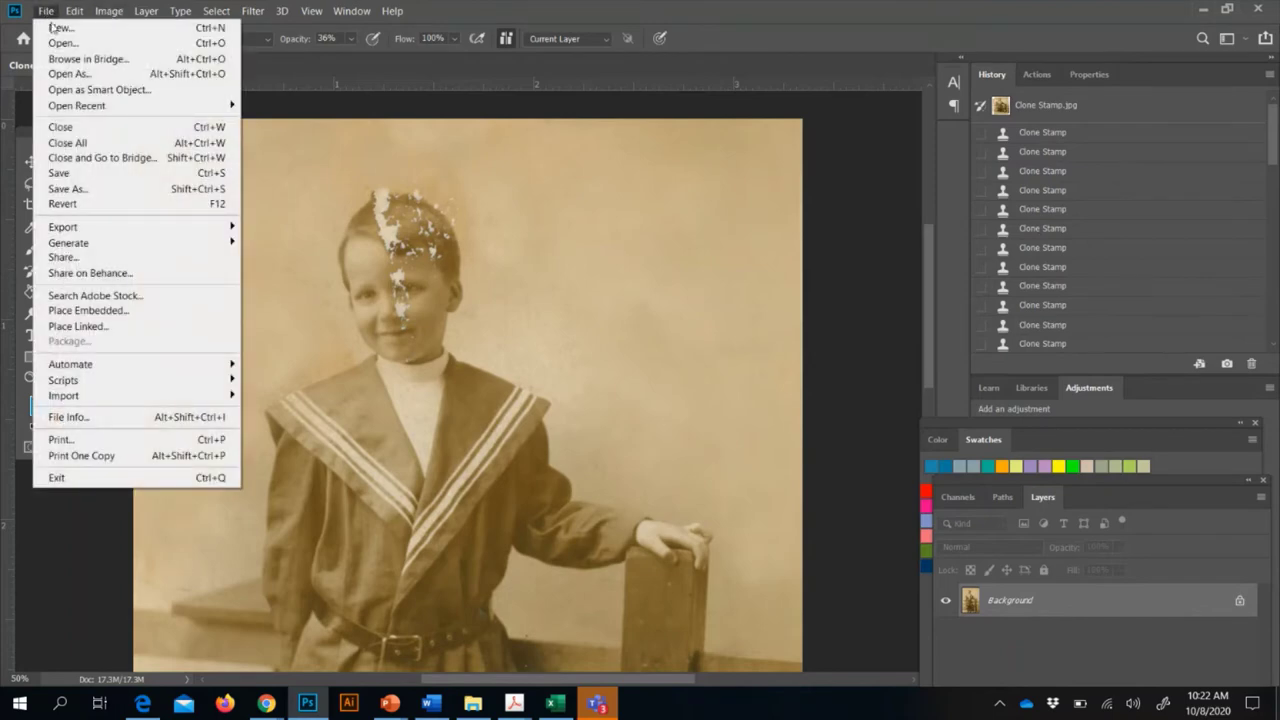
pyautogui.click(86, 188)
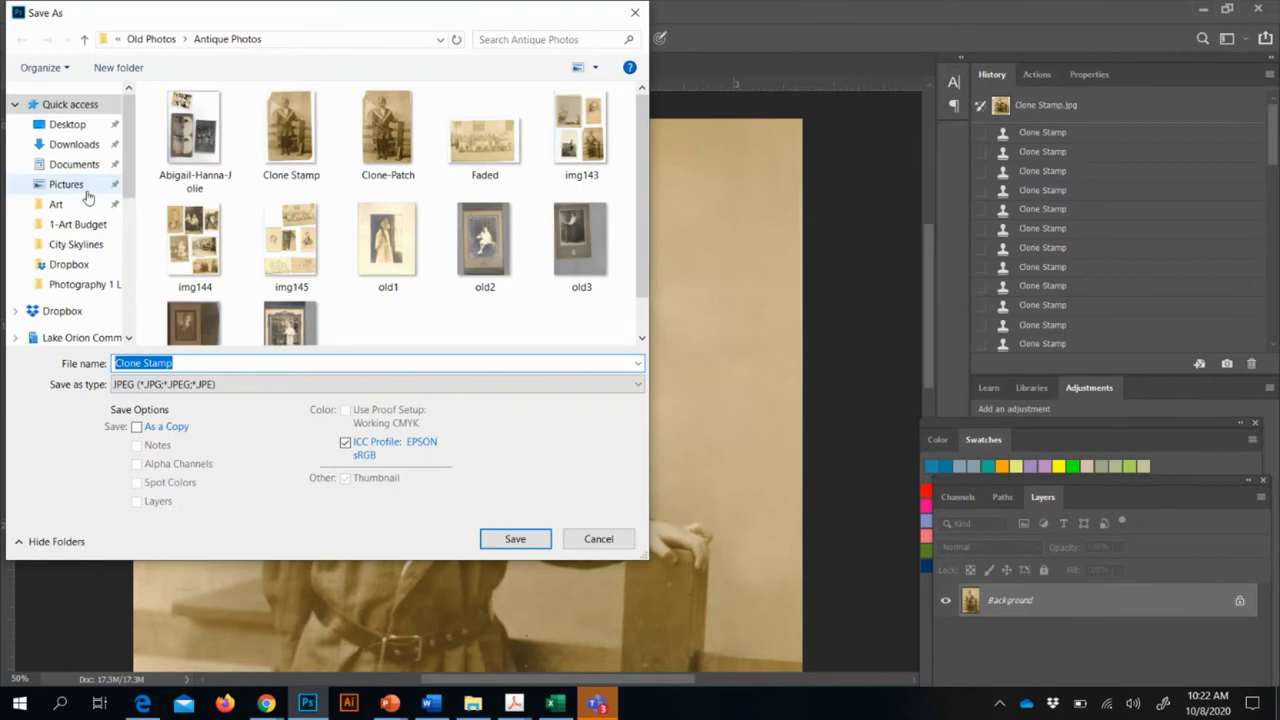
pyautogui.write('Monica-Old')
pyautogui.click(67, 124)
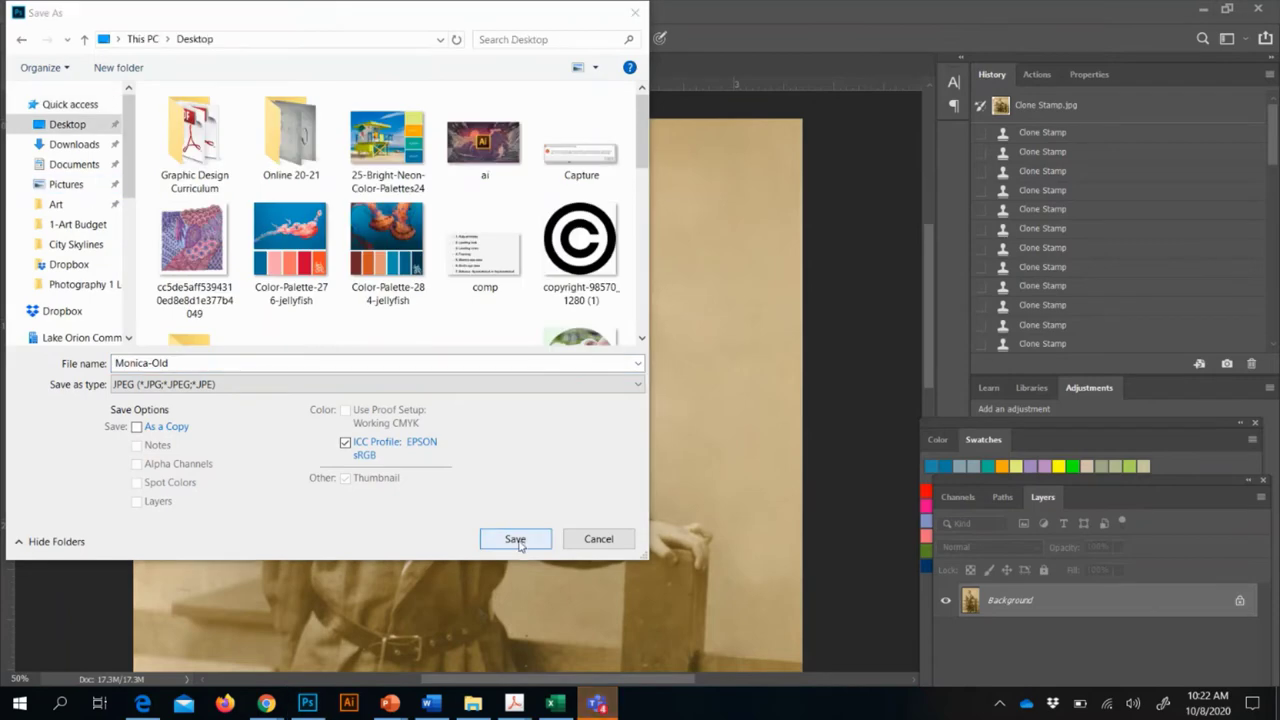
pyautogui.click(518, 541)
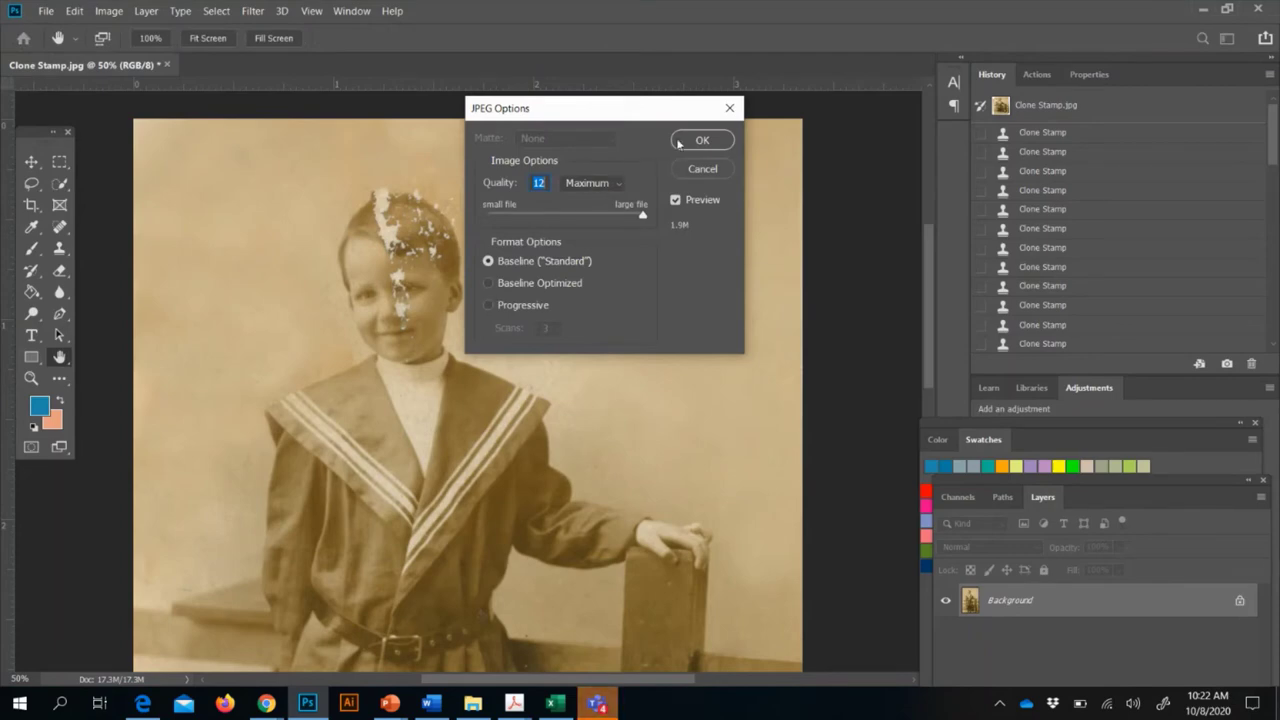
pyautogui.click(703, 140)
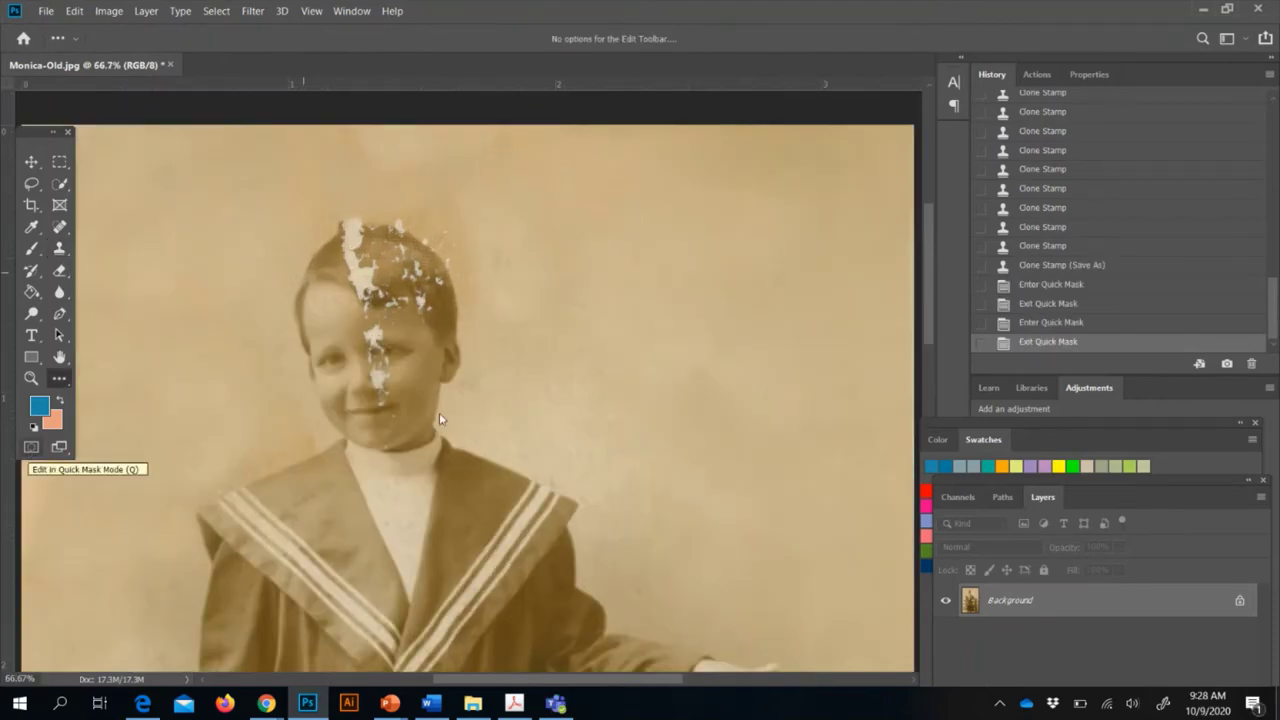
# Heal the light flecks on the fence post and the bench behind the boy's legs with the Spot Healing Brush
pyautogui.scroll(-10, 374, 399)
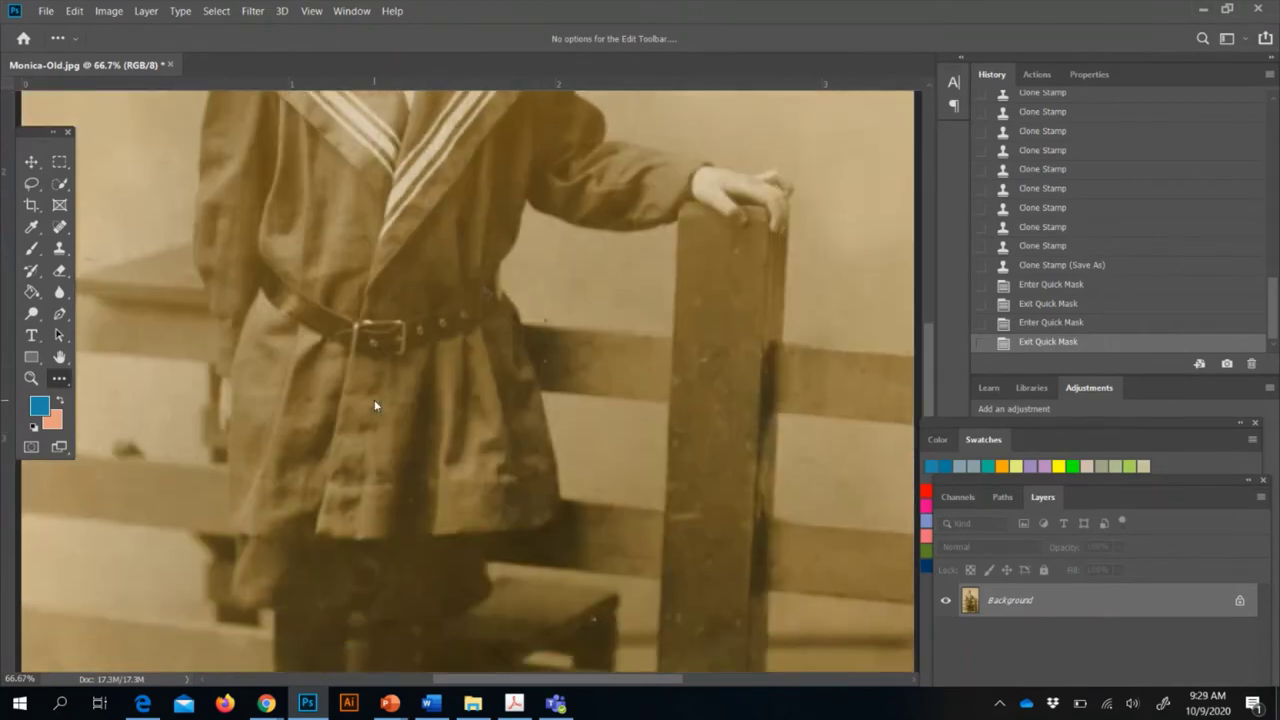
pyautogui.scroll(-4, 375, 403)
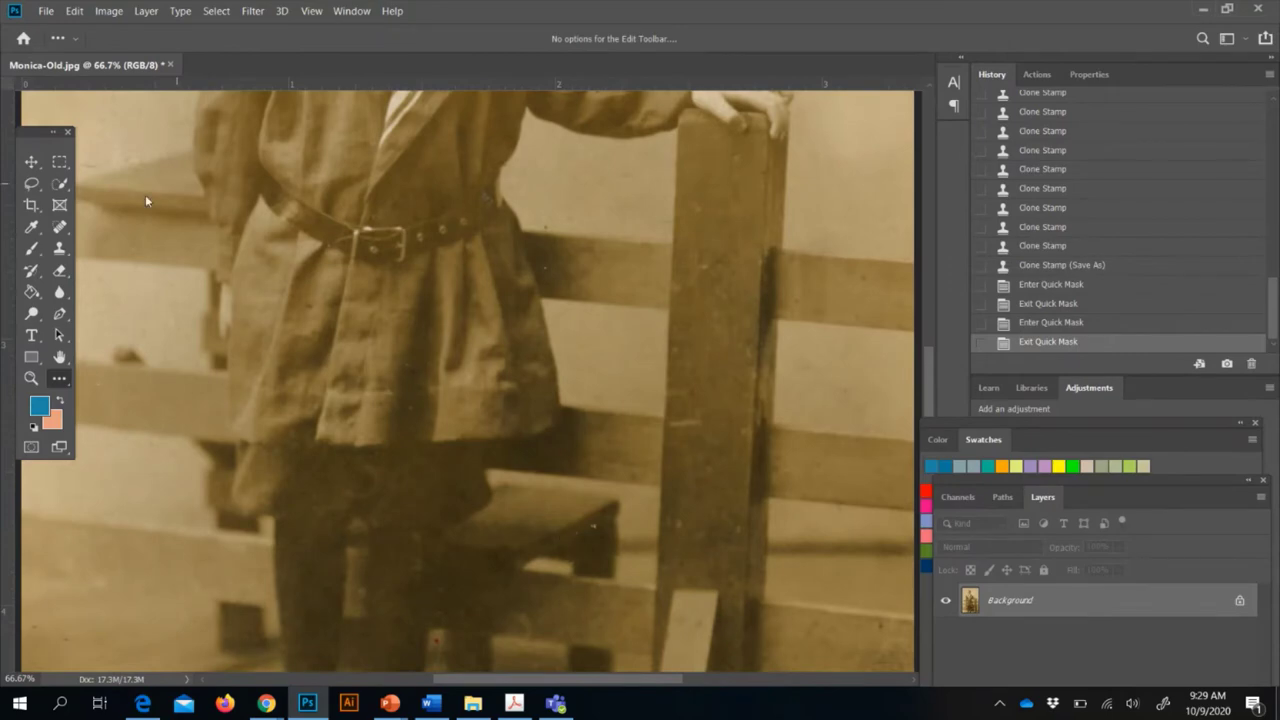
pyautogui.click(61, 227)
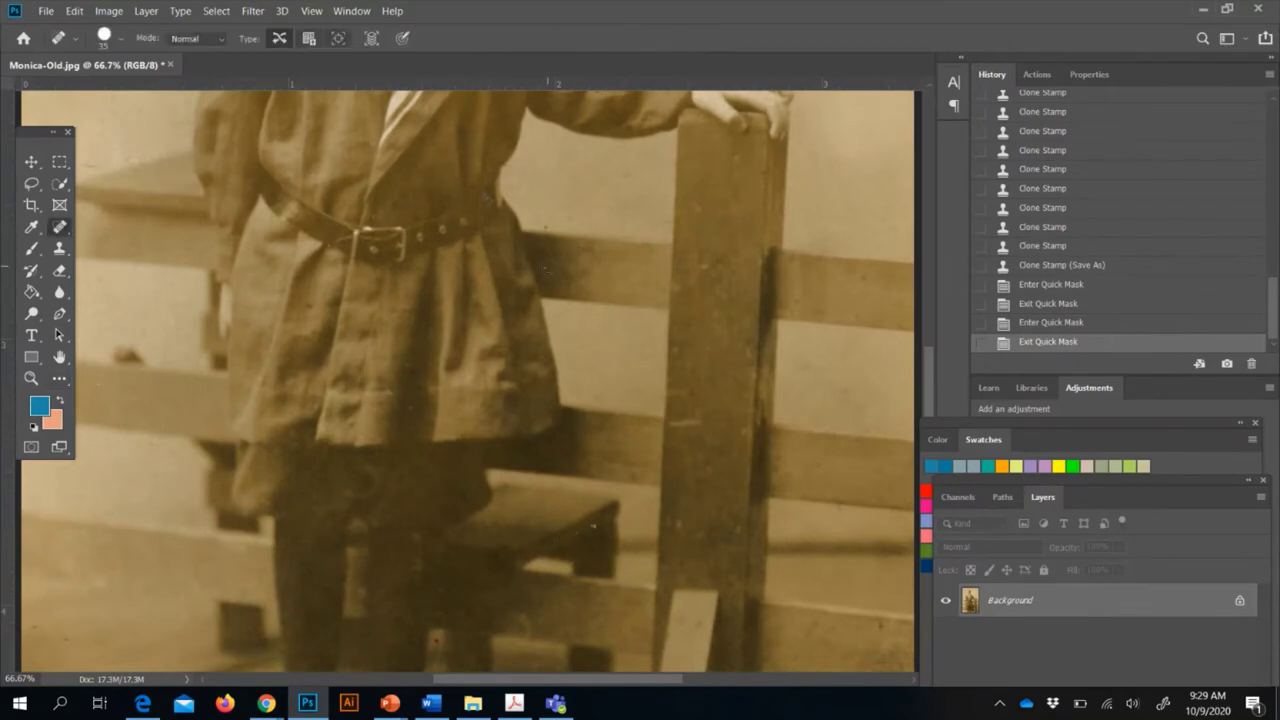
pyautogui.click(652, 525)
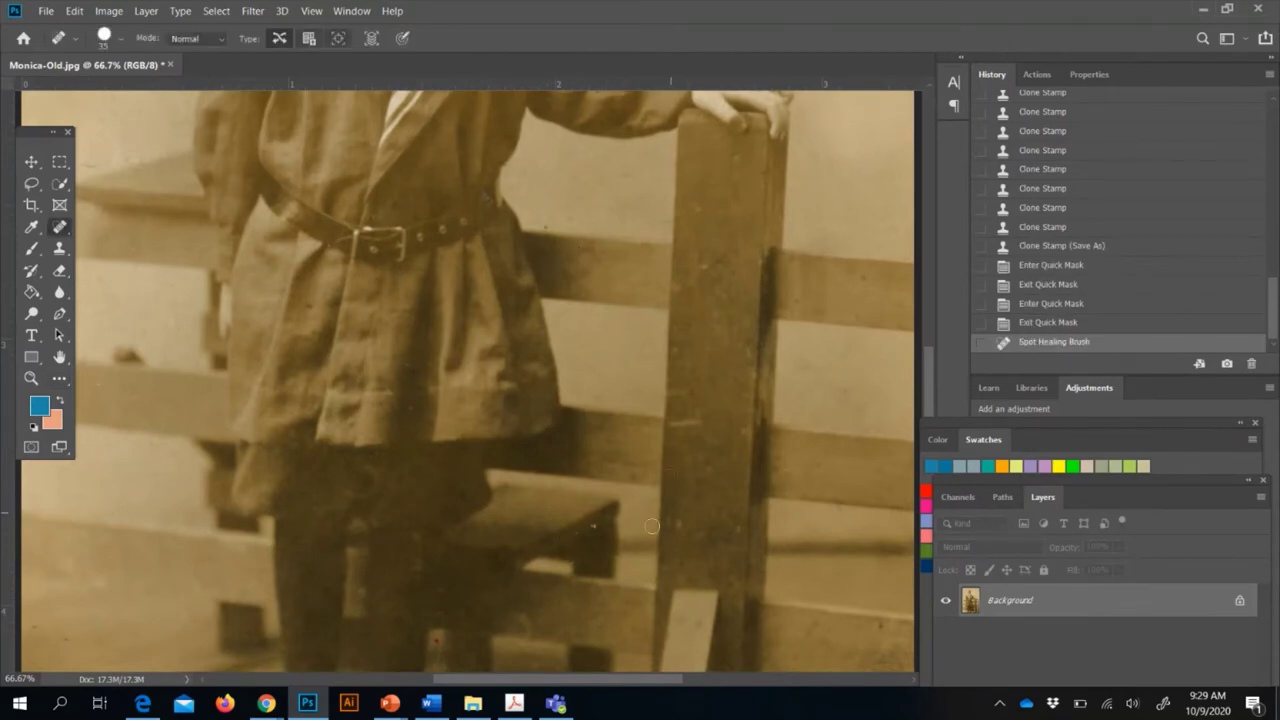
pyautogui.click(595, 527)
pyautogui.rightClick(573, 548)
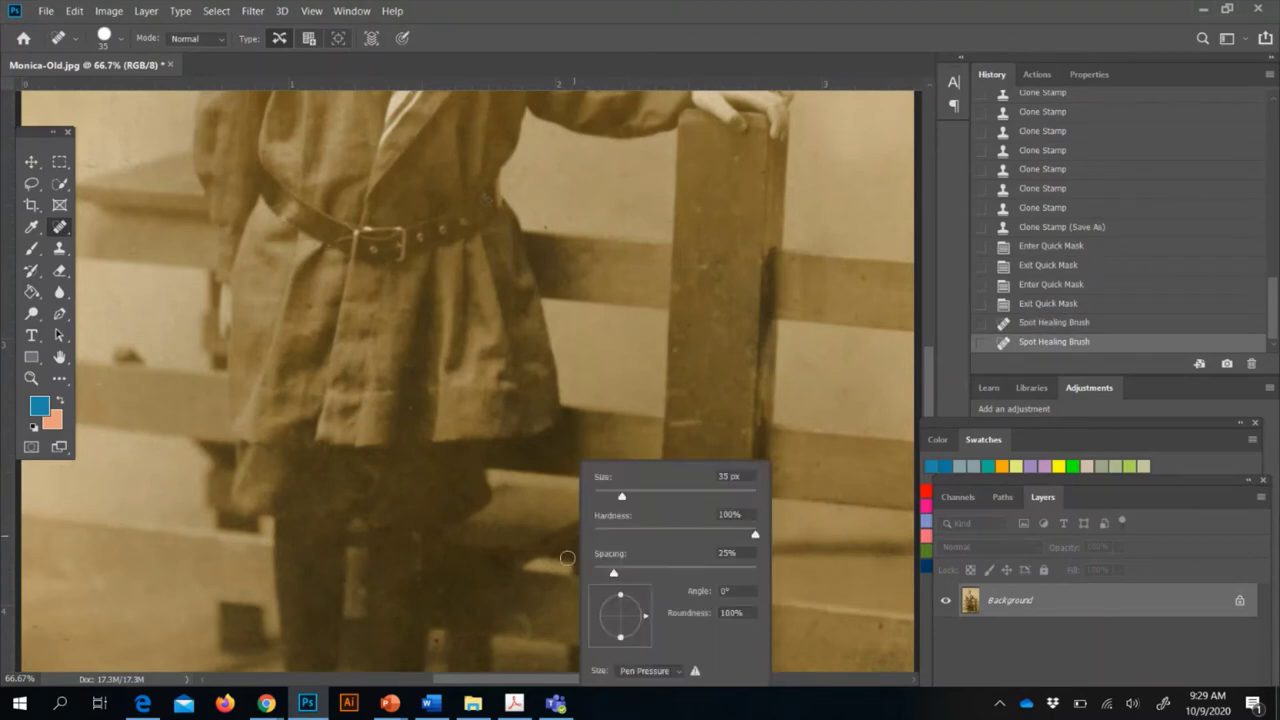
pyautogui.press('Escape')
pyautogui.click(575, 540)
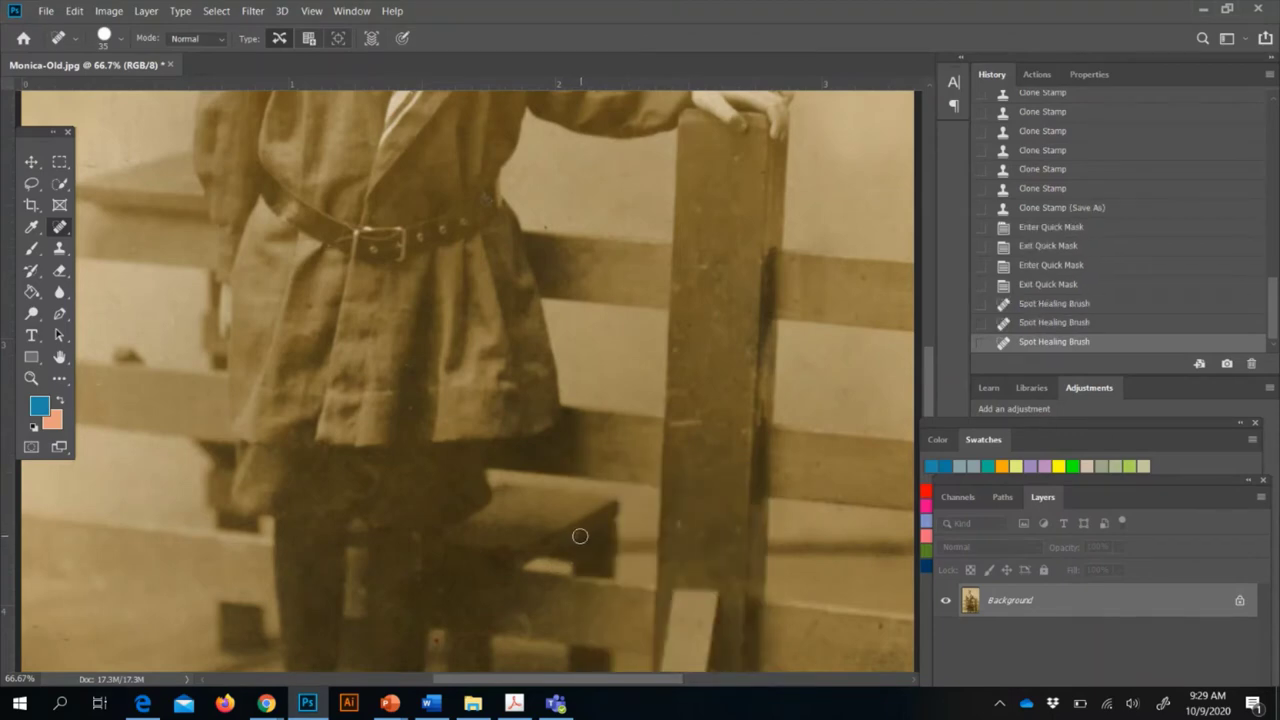
pyautogui.click(580, 536)
pyautogui.click(570, 563)
# Spot-heal the flecks on the ground beside the fence post and the dark red spot next to the boy's leg
pyautogui.scroll(1, 495, 404)
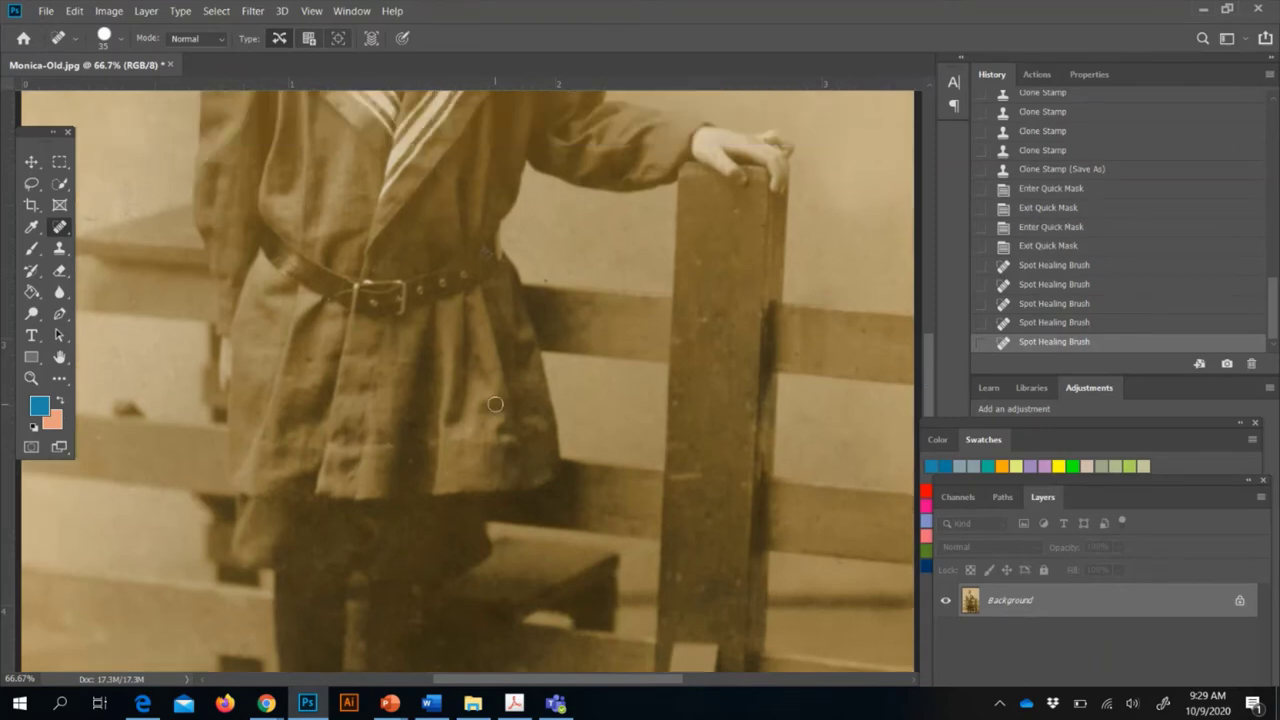
pyautogui.scroll(4, 495, 404)
pyautogui.scroll(1, 495, 404)
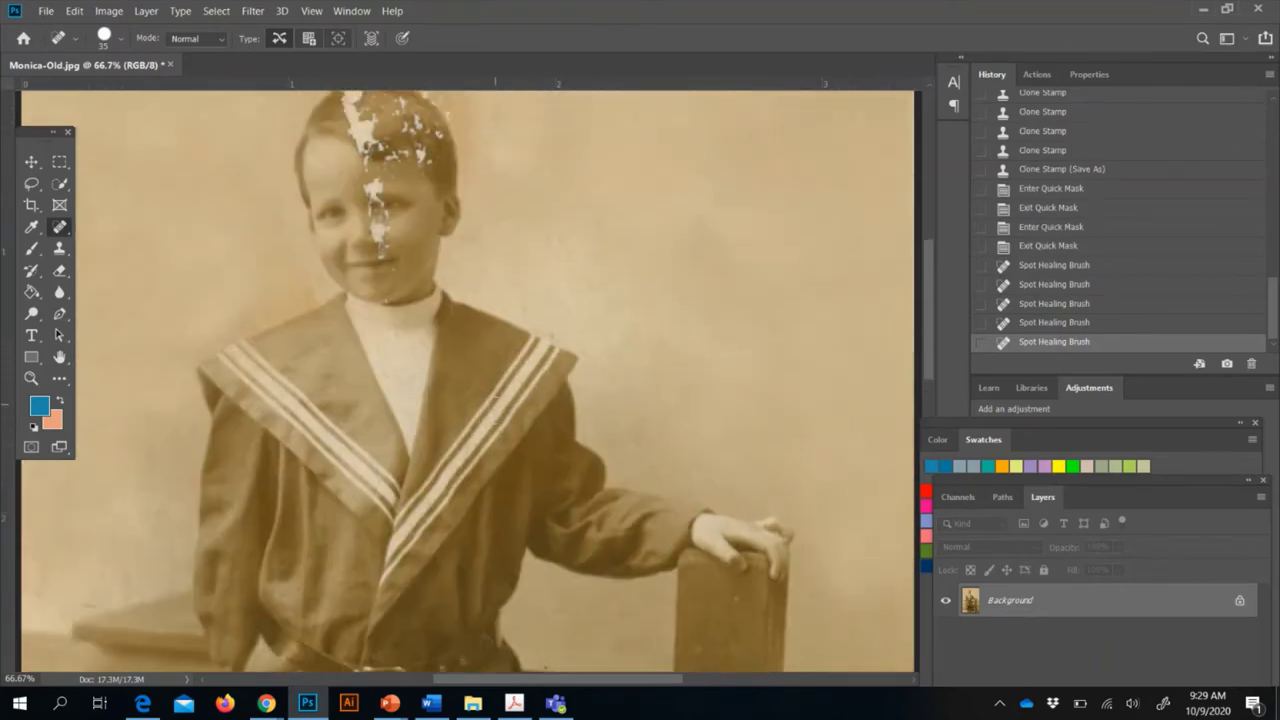
pyautogui.scroll(-8, 495, 404)
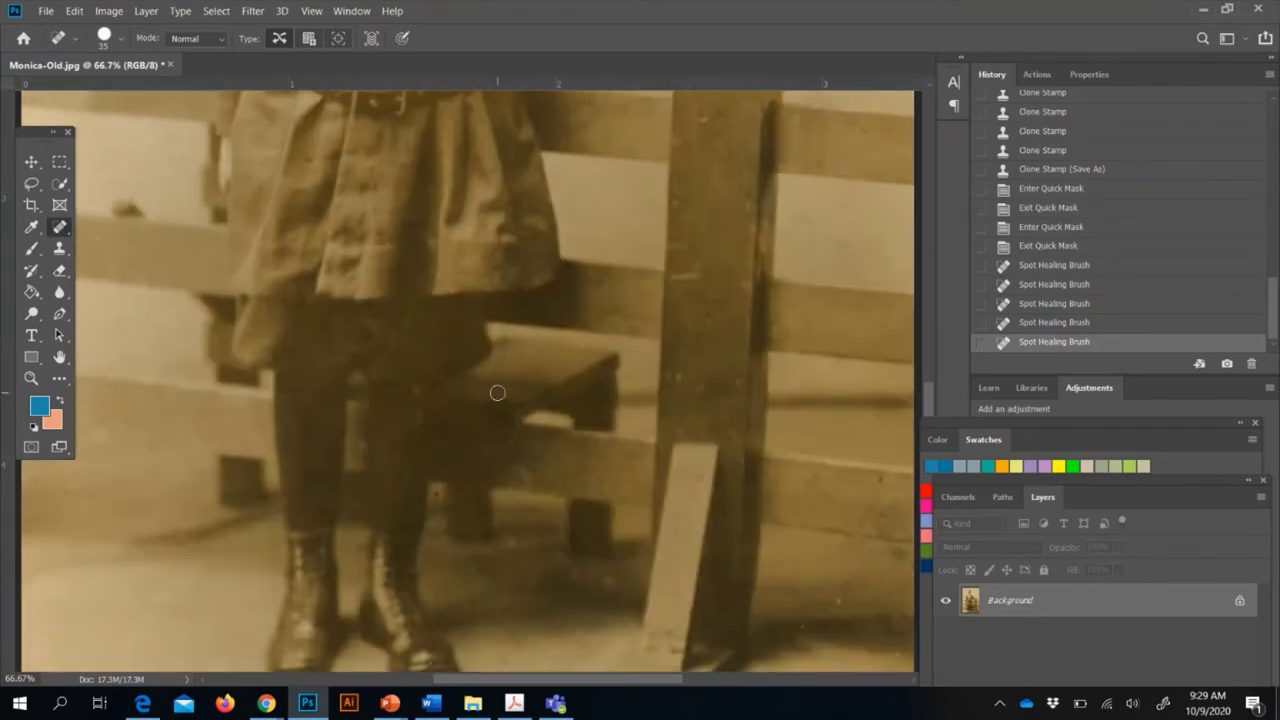
pyautogui.click(806, 624)
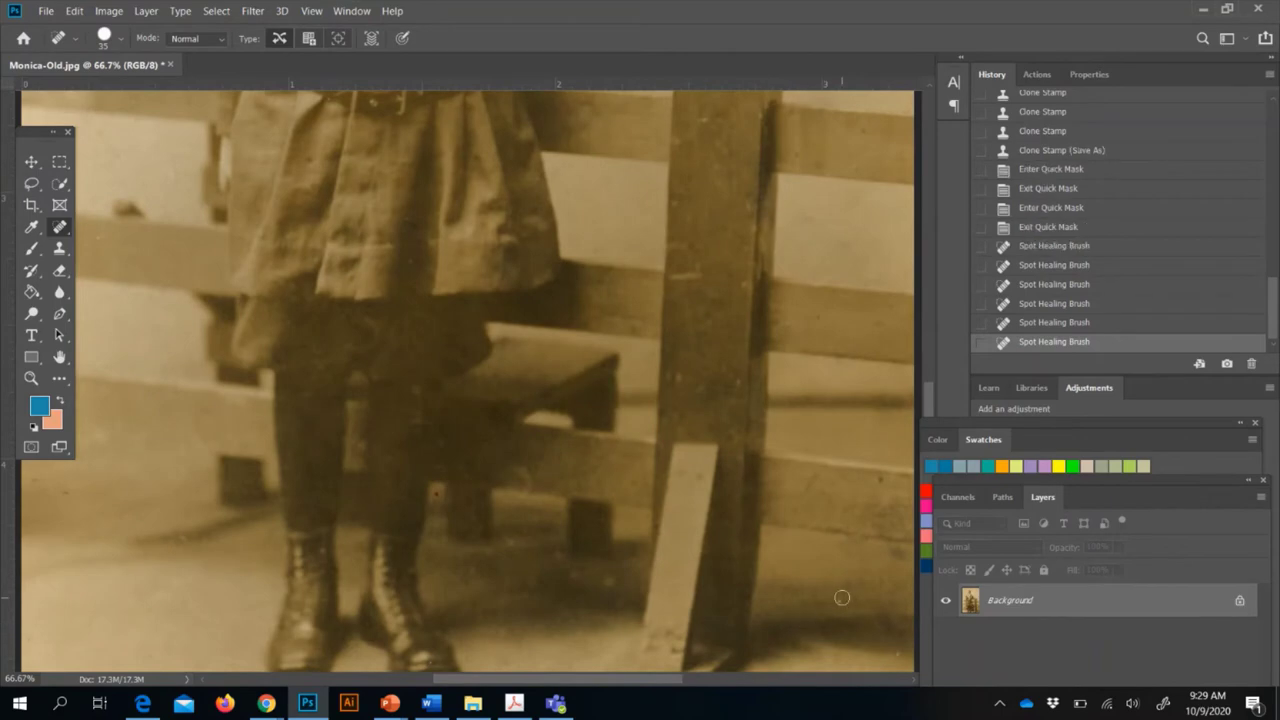
pyautogui.click(883, 647)
pyautogui.click(863, 638)
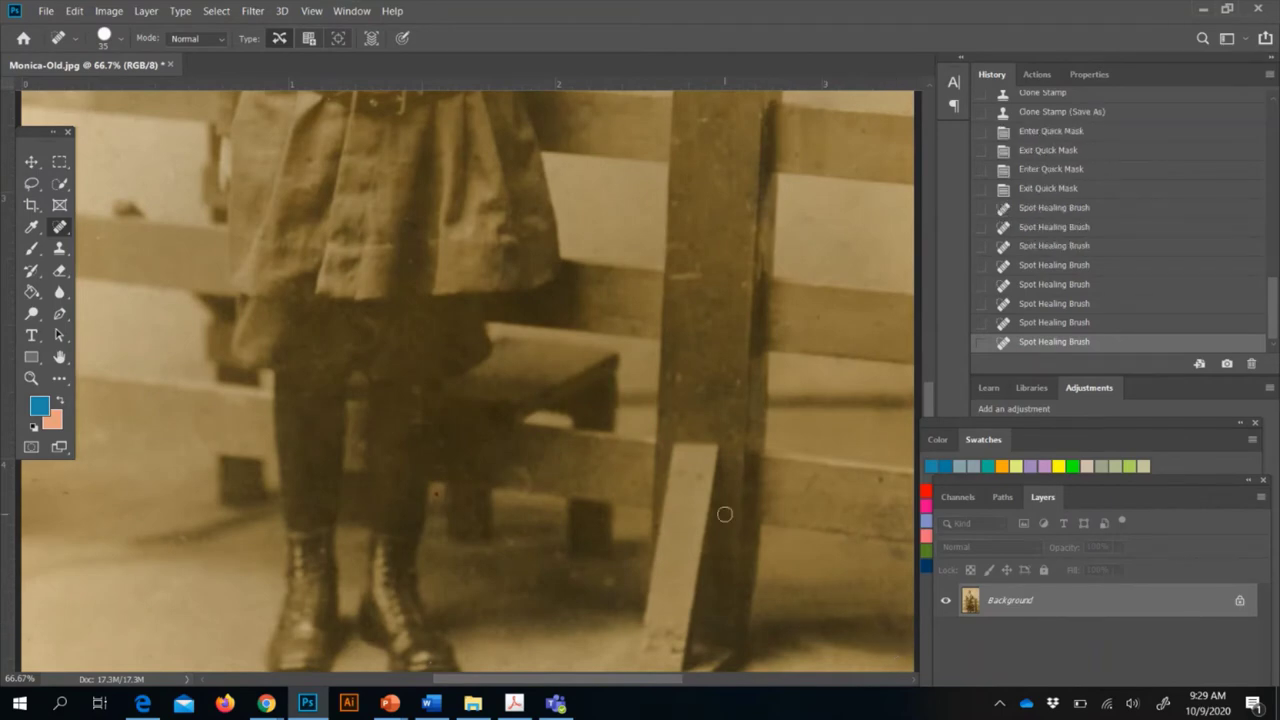
pyautogui.hotkey('ctrl', '+')
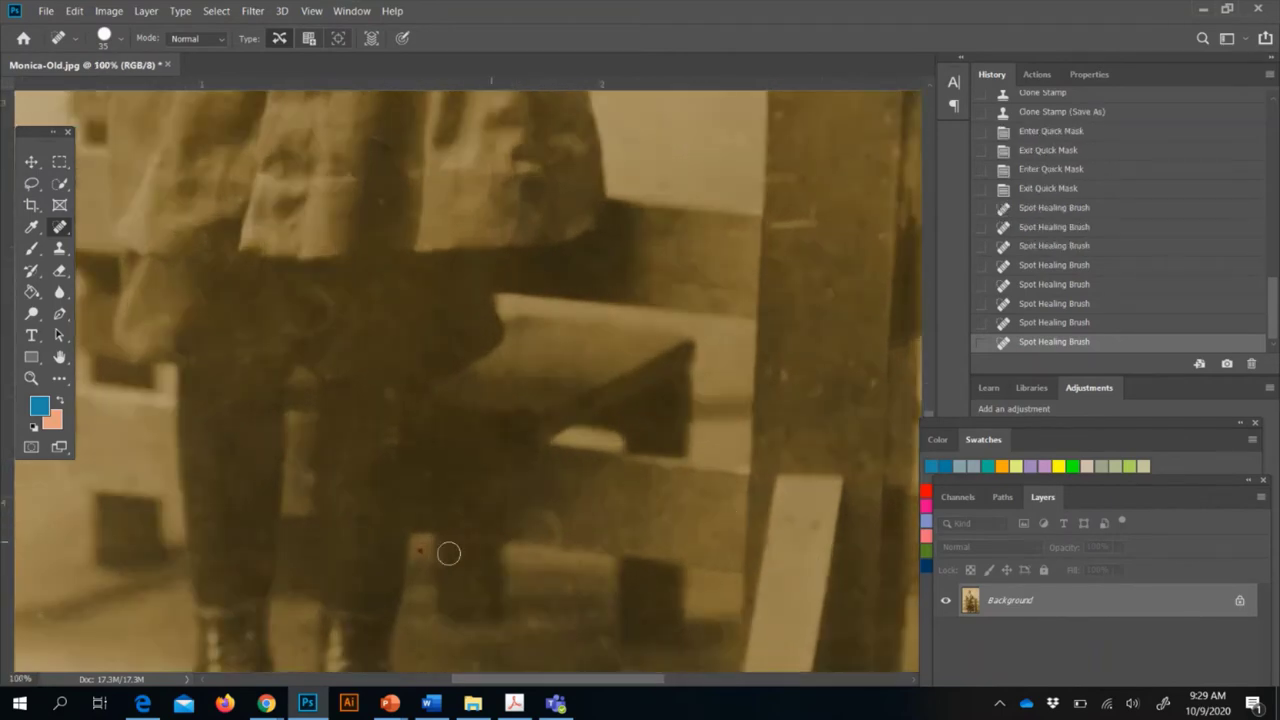
pyautogui.click(422, 550)
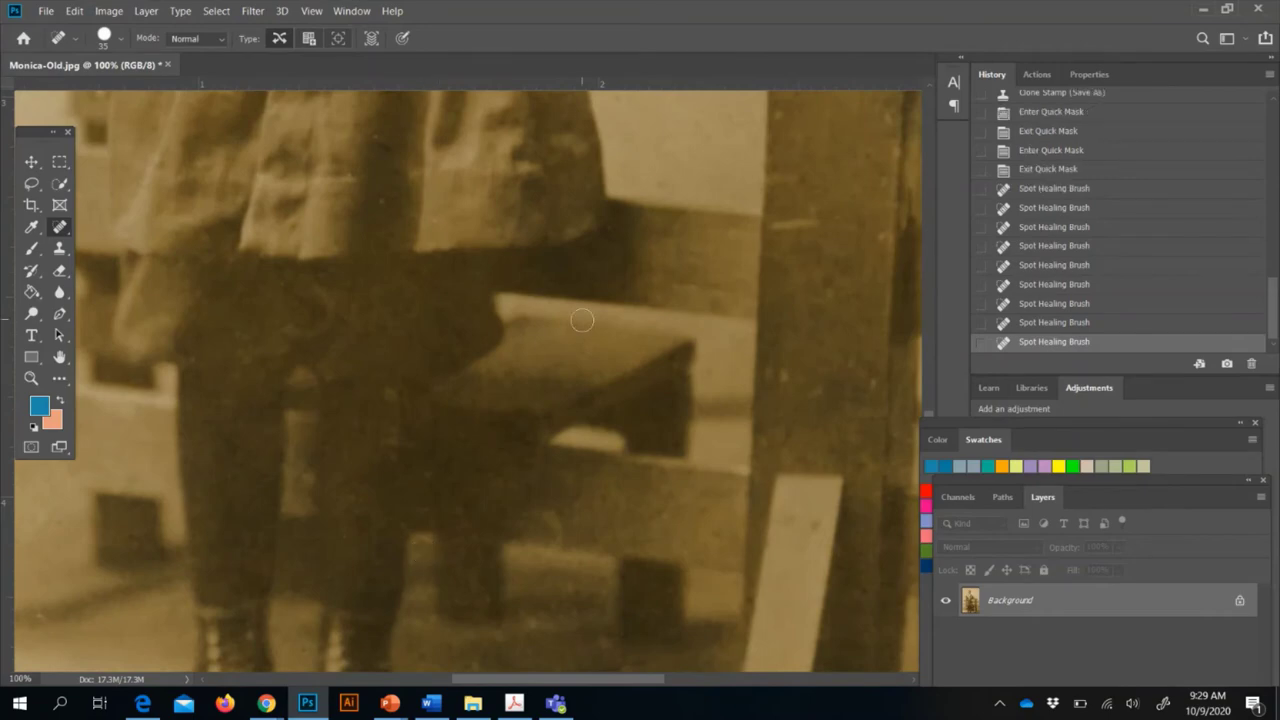
# Spot-heal small specks on the skirt of the boy's coat and in the background beside his waist
pyautogui.hotkey('ctrl', '-')
pyautogui.hotkey('ctrl', '-')
pyautogui.hotkey('ctrl', '-')
pyautogui.hotkey('ctrl', '-')
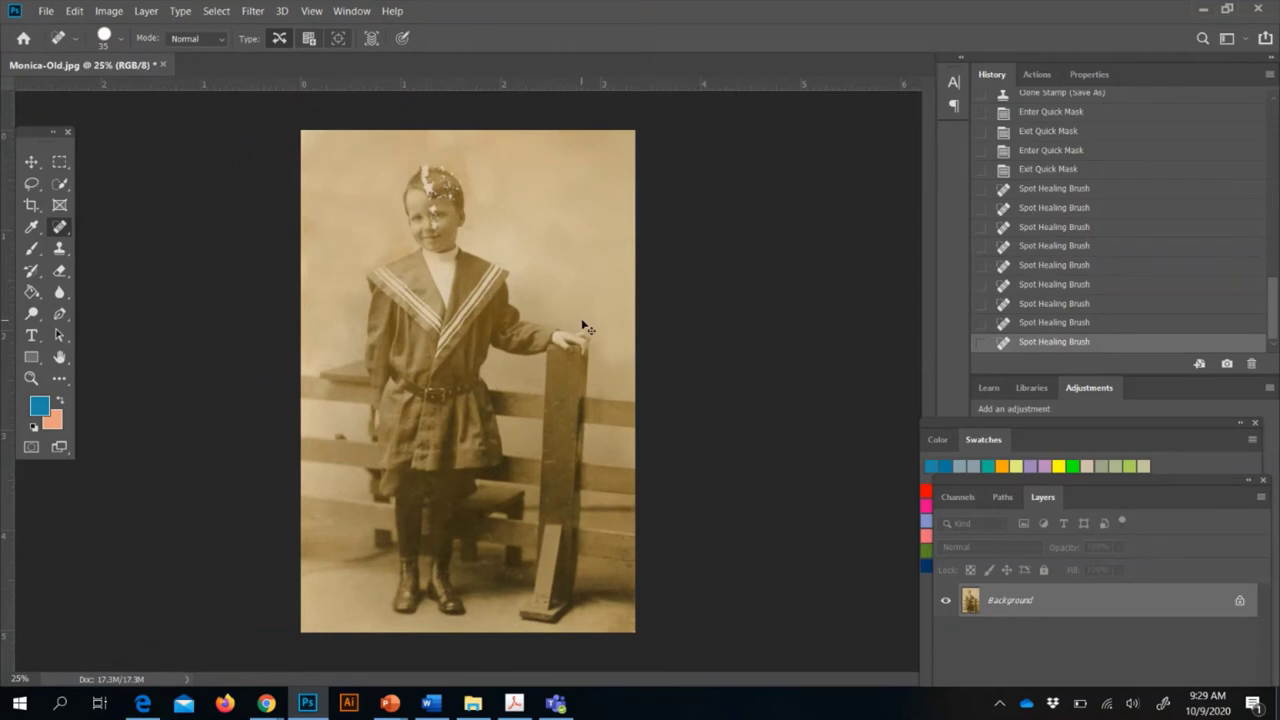
pyautogui.hotkey('ctrl', '+')
pyautogui.hotkey('ctrl', '+')
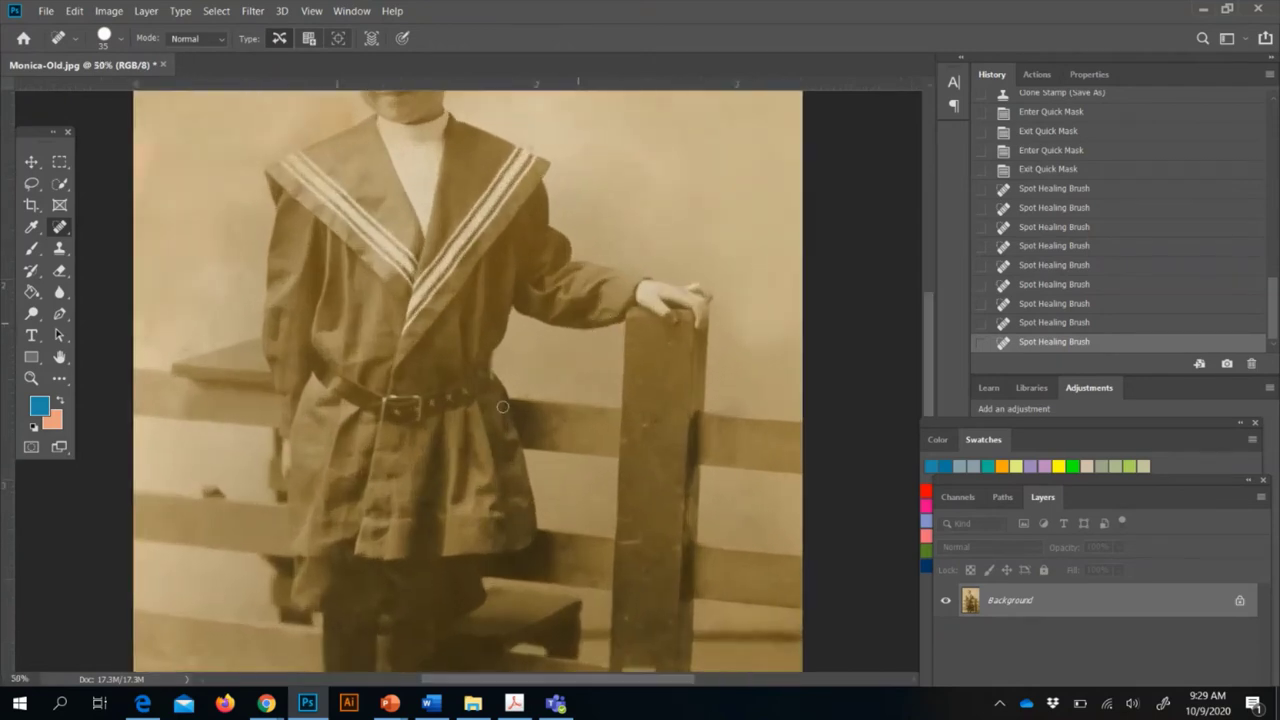
pyautogui.click(424, 530)
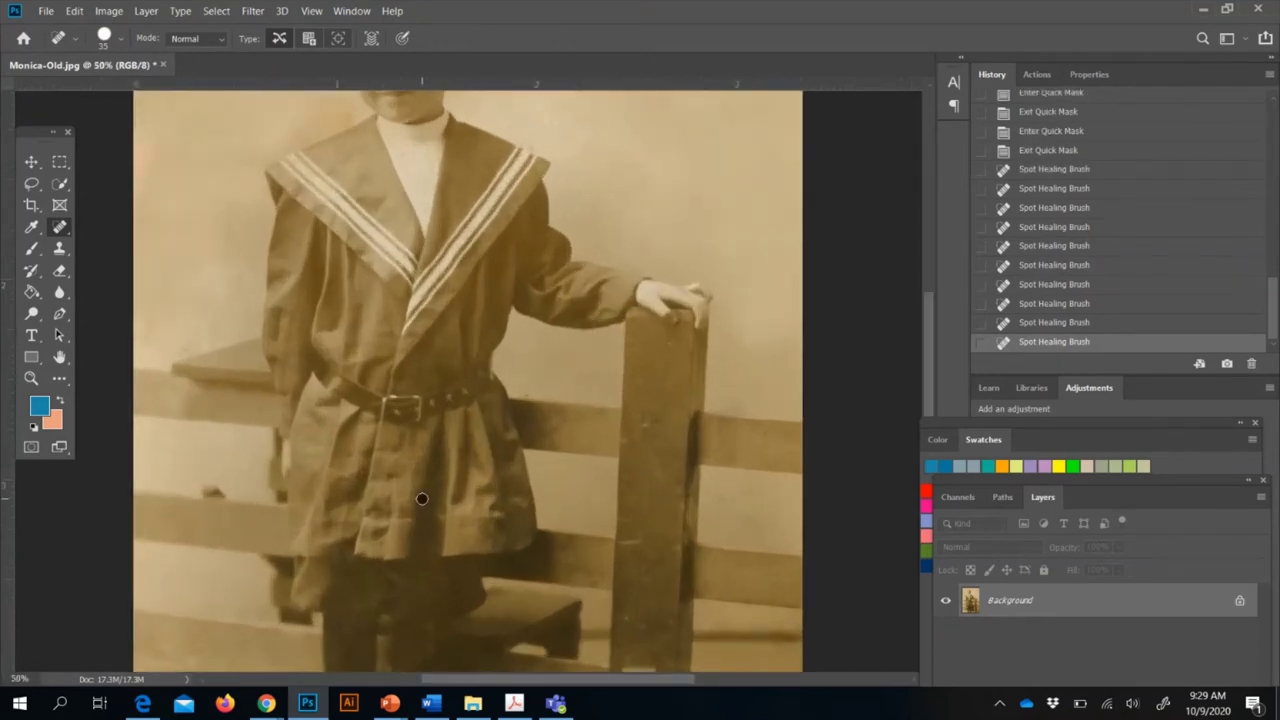
pyautogui.click(422, 498)
pyautogui.click(351, 454)
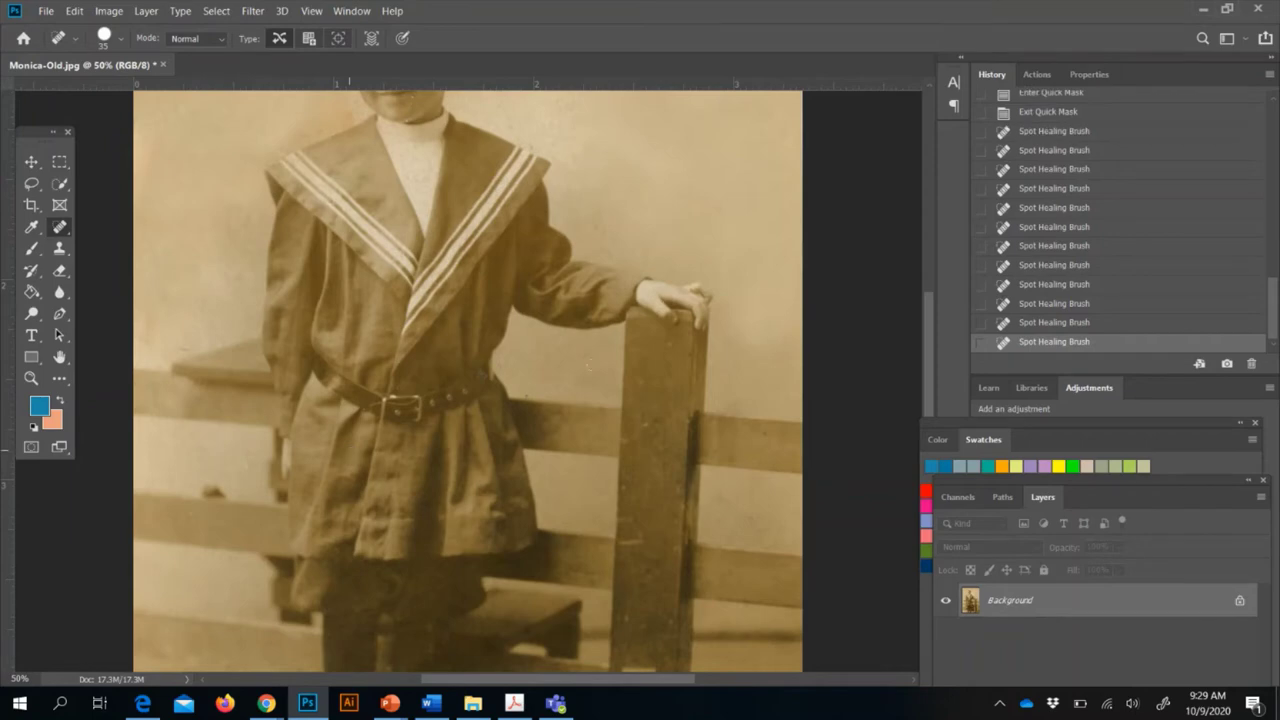
pyautogui.click(527, 394)
# Zoom in on the boy's damaged face and sample skin near his chin as the Clone Stamp source
pyautogui.scroll(6, 527, 394)
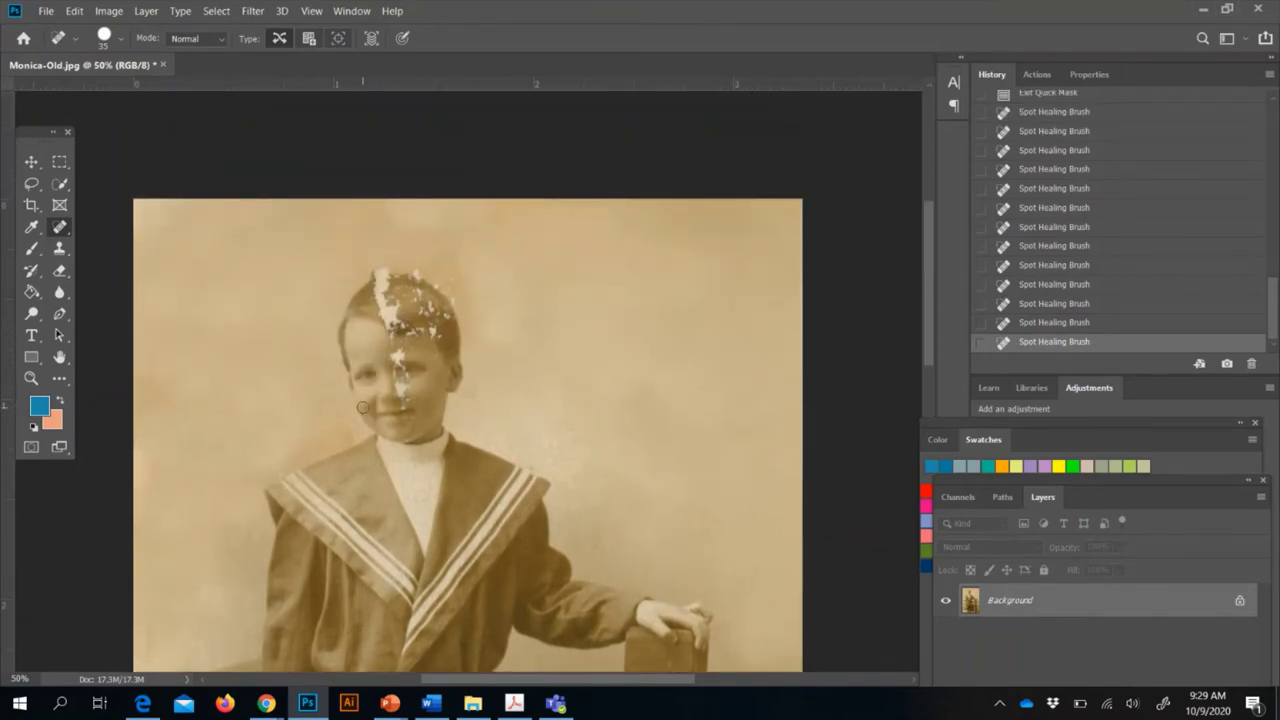
pyautogui.scroll(4, 366, 414)
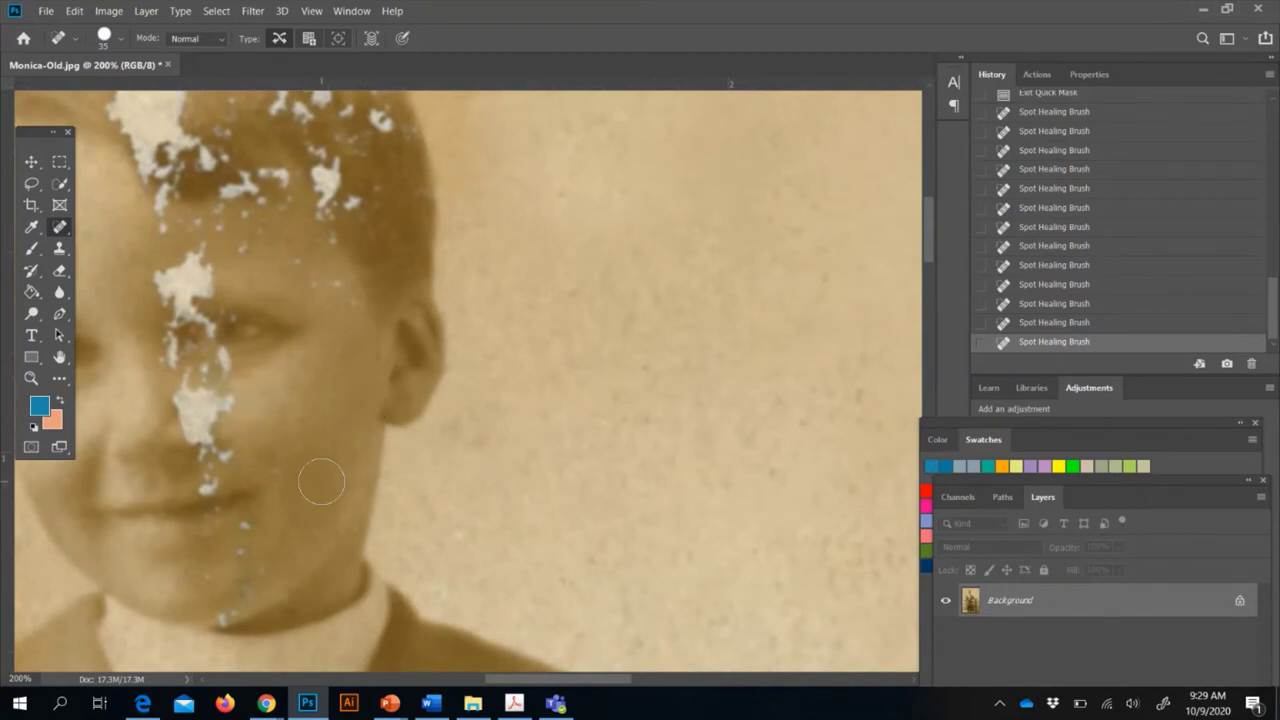
pyautogui.hscroll(-2, 321, 483)
pyautogui.hscroll(-4, 321, 483)
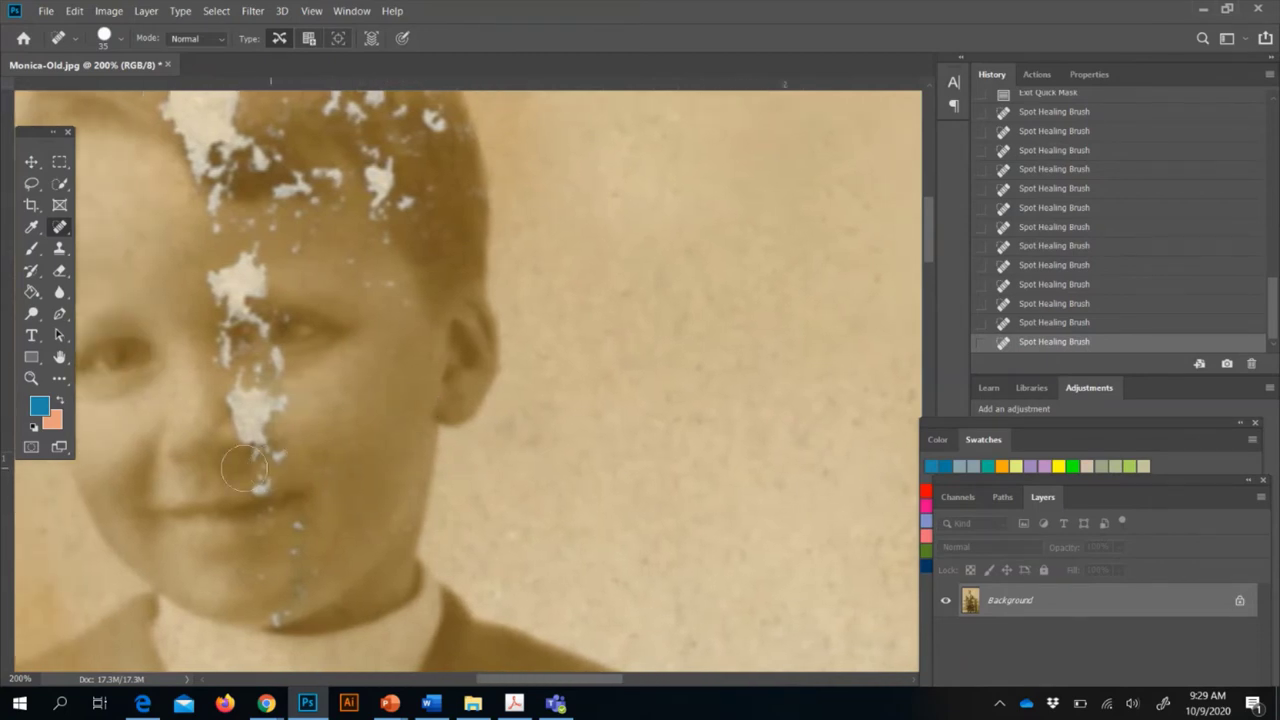
pyautogui.click(57, 251)
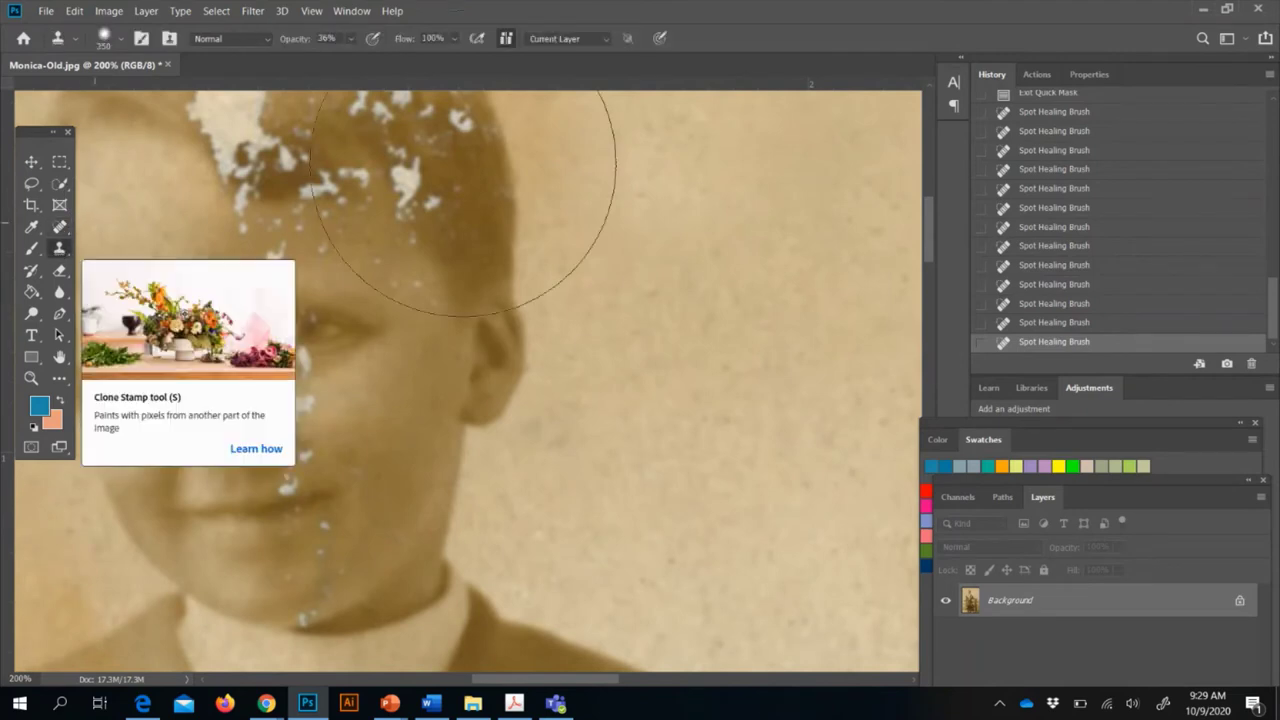
pyautogui.keyDown('alt'); pyautogui.click(517, 505); pyautogui.keyUp('alt')
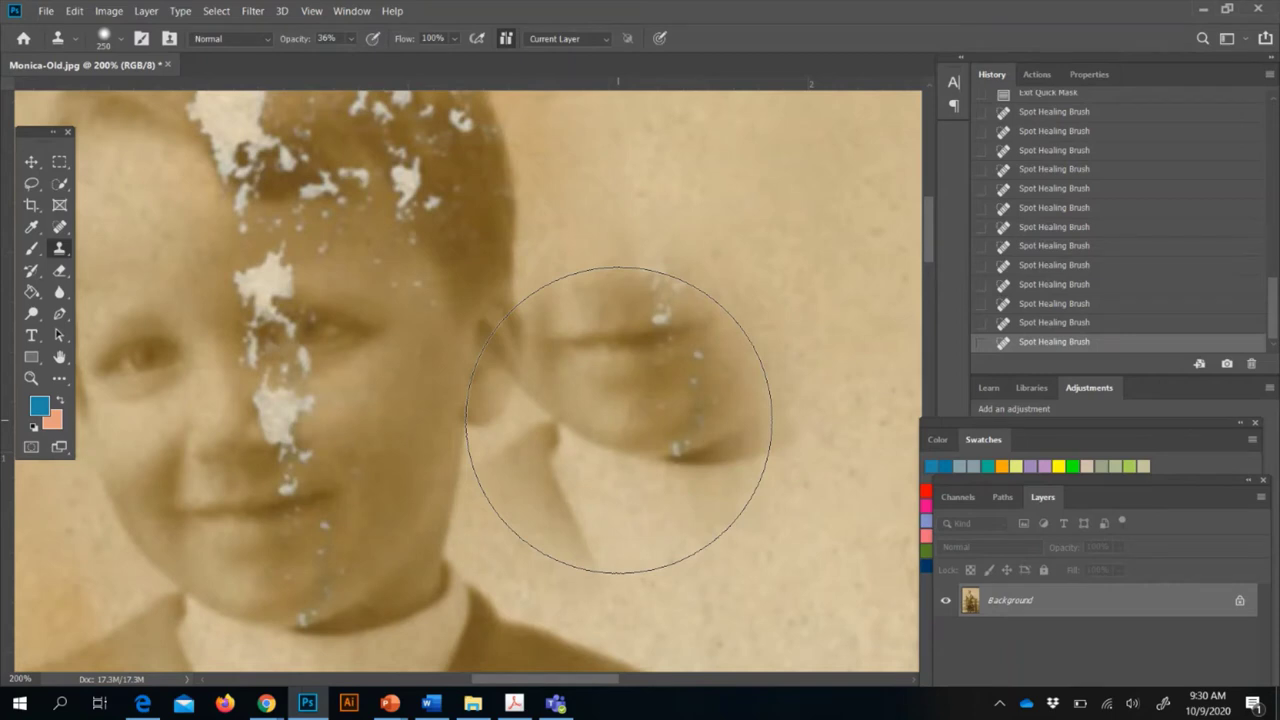
# Shrink the Clone Stamp brush to about 25 px for fine repairs on the face
pyautogui.press('[')
pyautogui.press('[')
pyautogui.press('[')
pyautogui.press('[')
pyautogui.press('[')
pyautogui.press('[')
pyautogui.press('[')
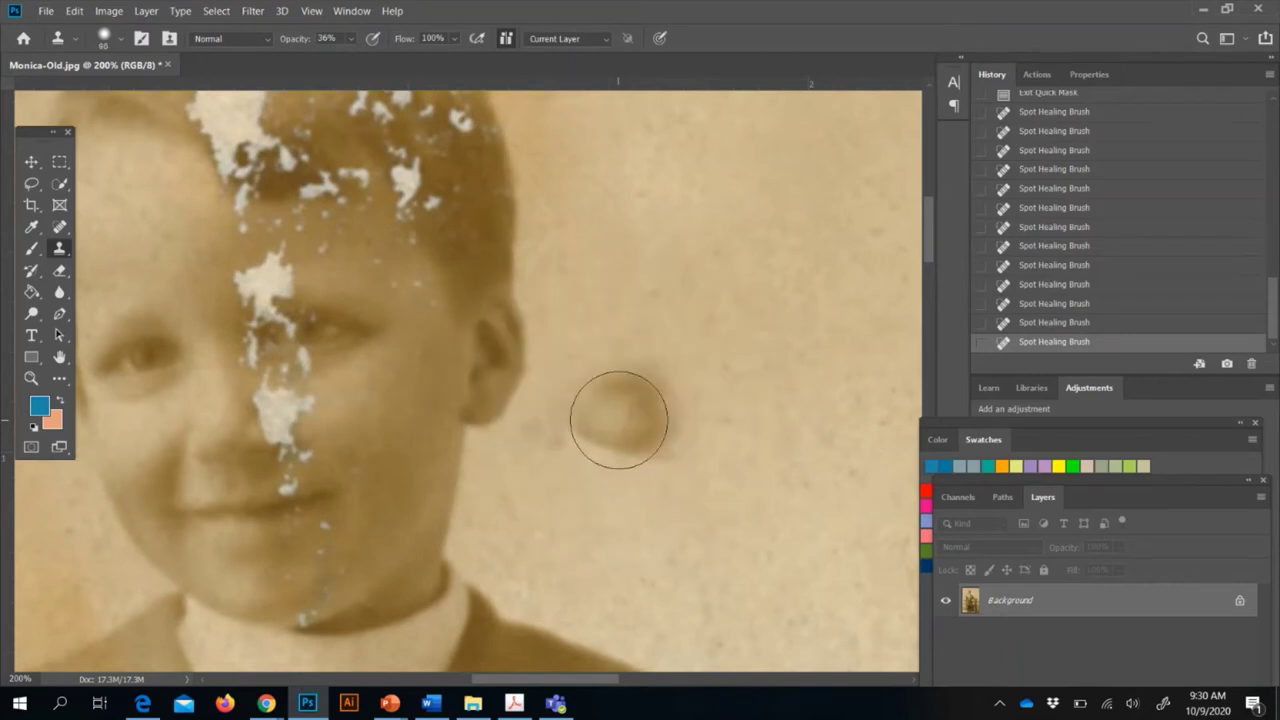
pyautogui.press('[')
pyautogui.press('[')
pyautogui.press('[')
pyautogui.press('[')
pyautogui.press('[')
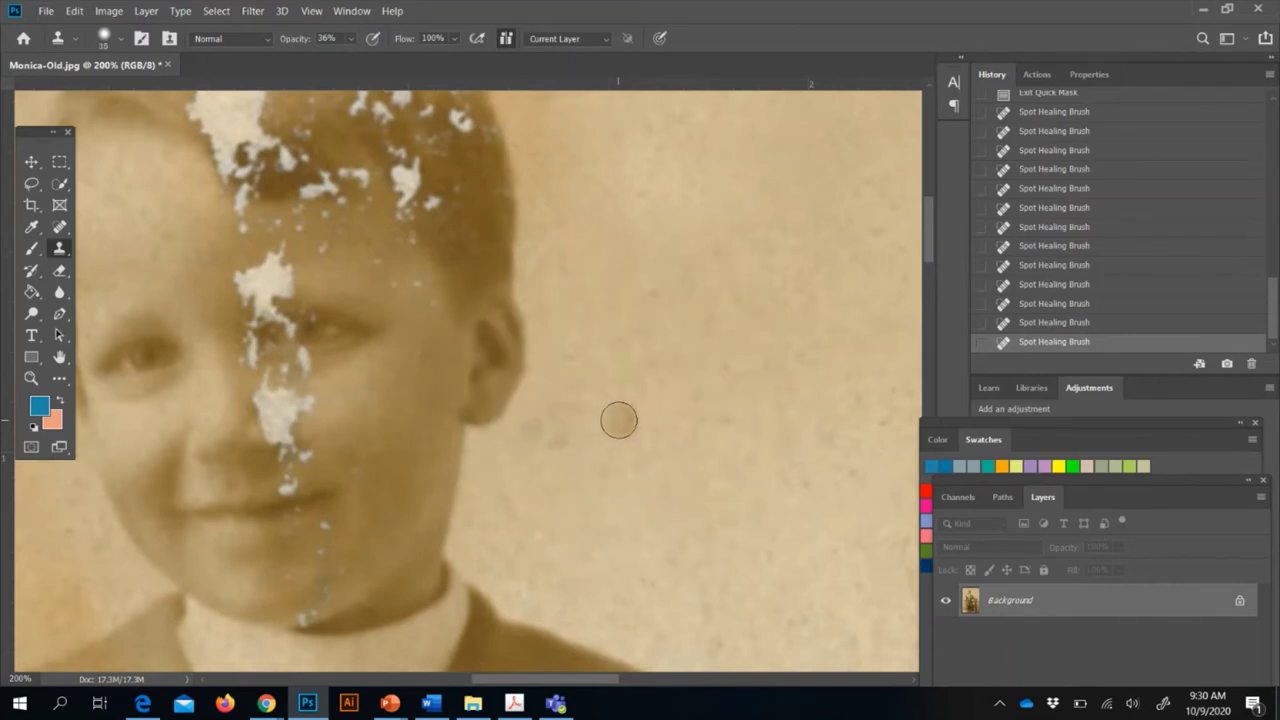
pyautogui.press('[')
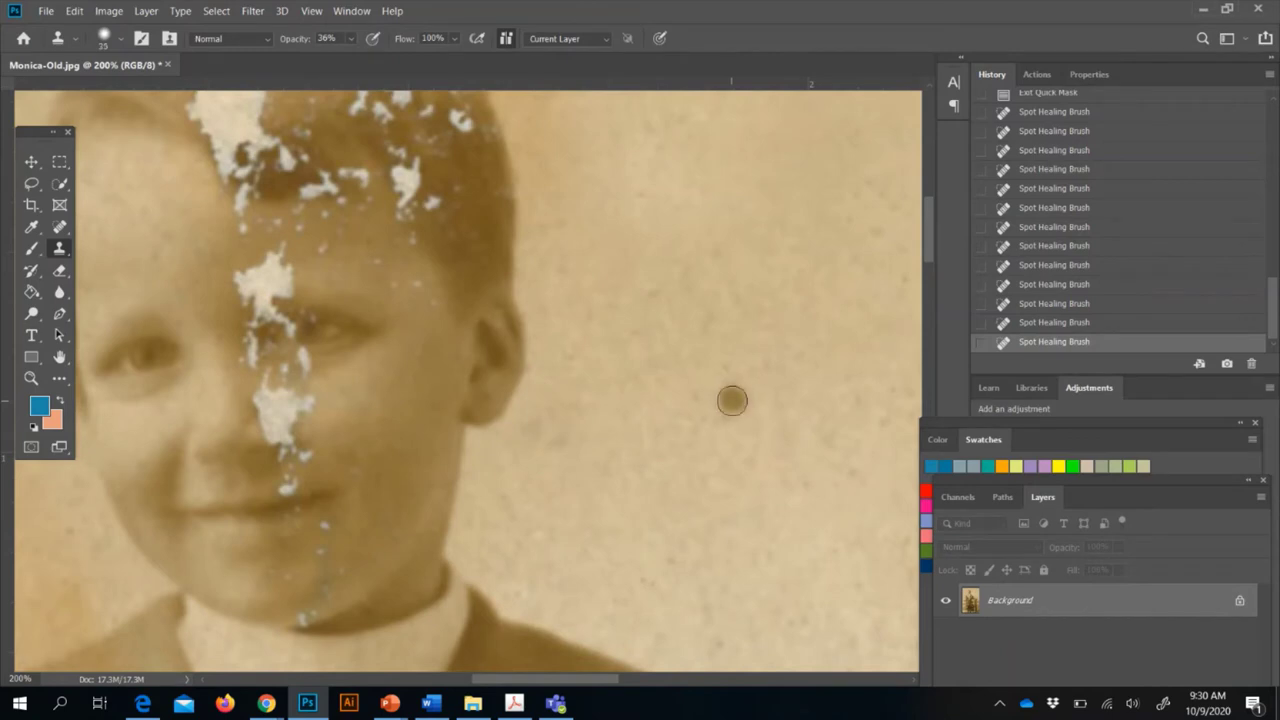
# Shrink the Clone Stamp brush to 15 px and dab sampled skin over the flaked edge beside the boy's nostril
pyautogui.press('[')
pyautogui.press('[')
pyautogui.press('[')
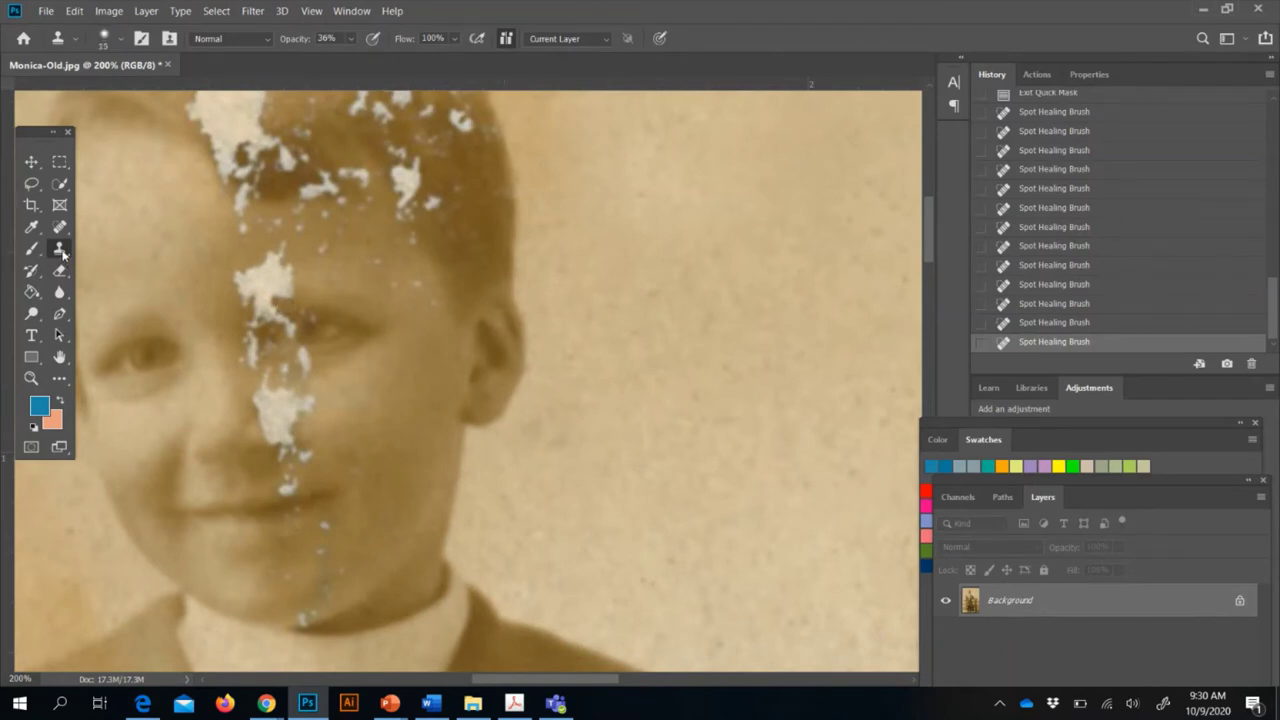
pyautogui.click(352, 40)
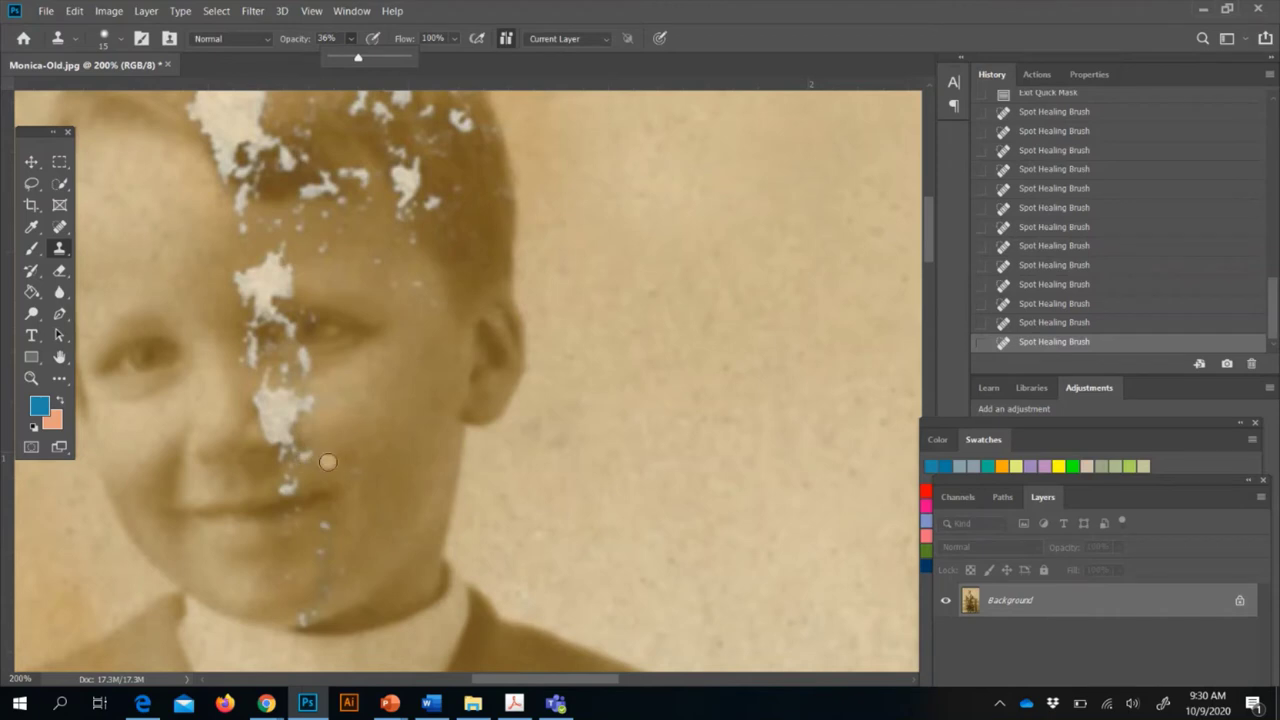
pyautogui.hotkey('ctrl', '+')
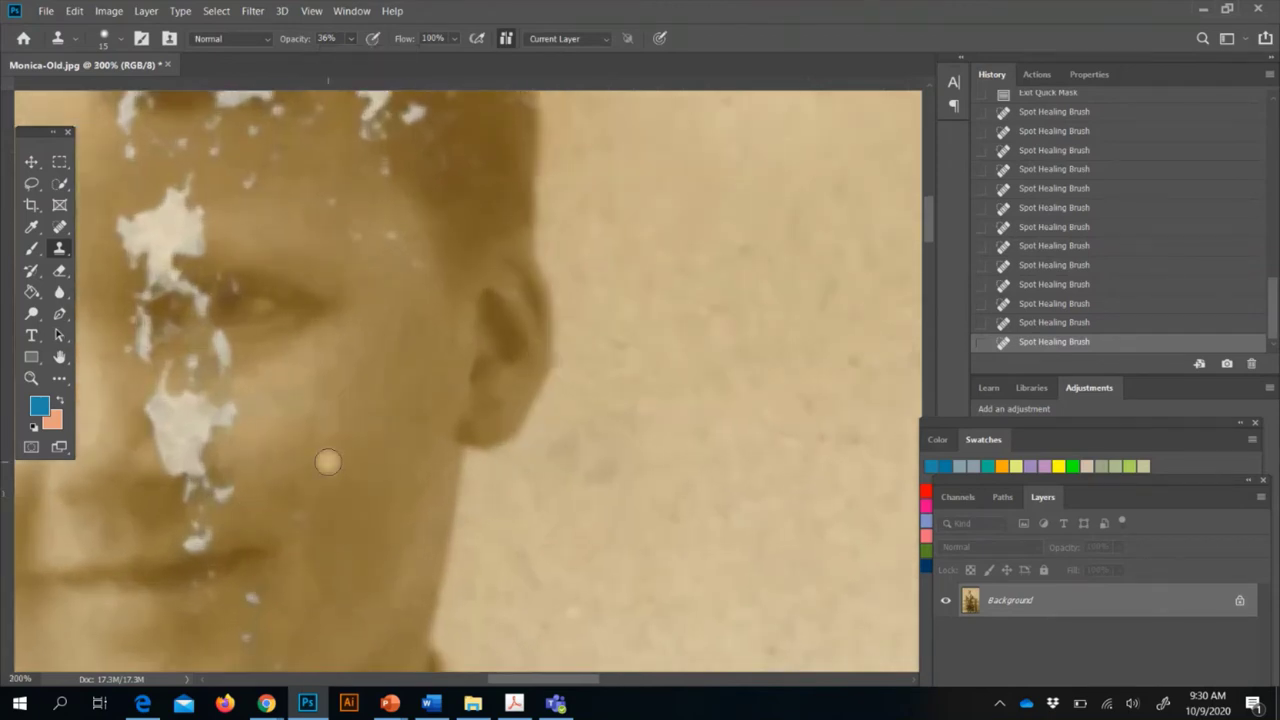
pyautogui.hscroll(-3, 328, 462)
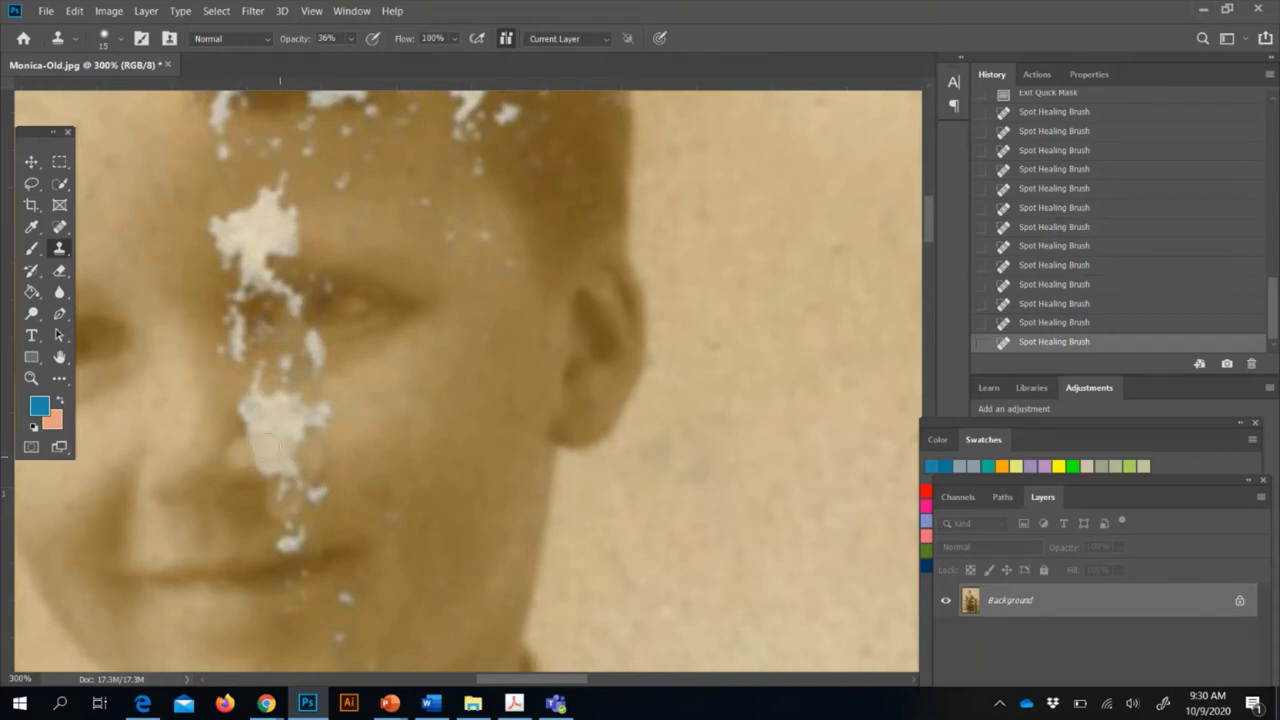
pyautogui.click(243, 455)
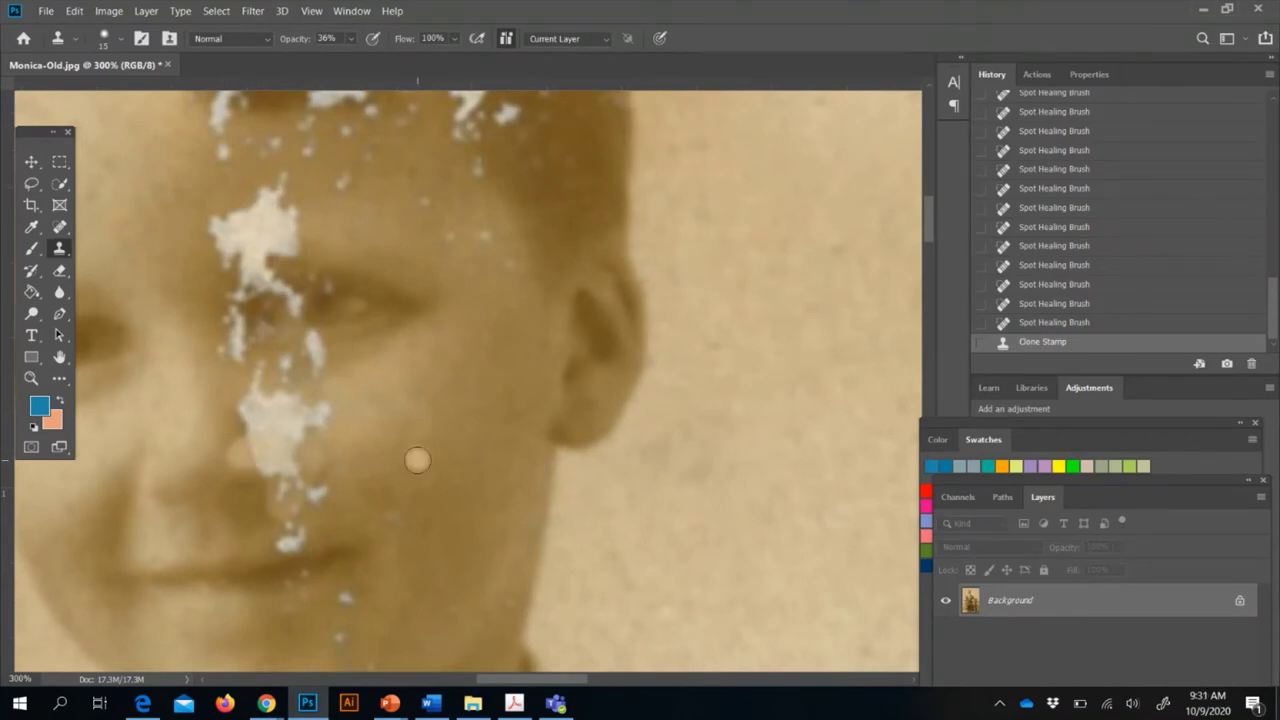
# Clone skin over the flaked spots just below the boy's nose with a 15 px Clone Stamp brush
pyautogui.press('[')
pyautogui.press('[')
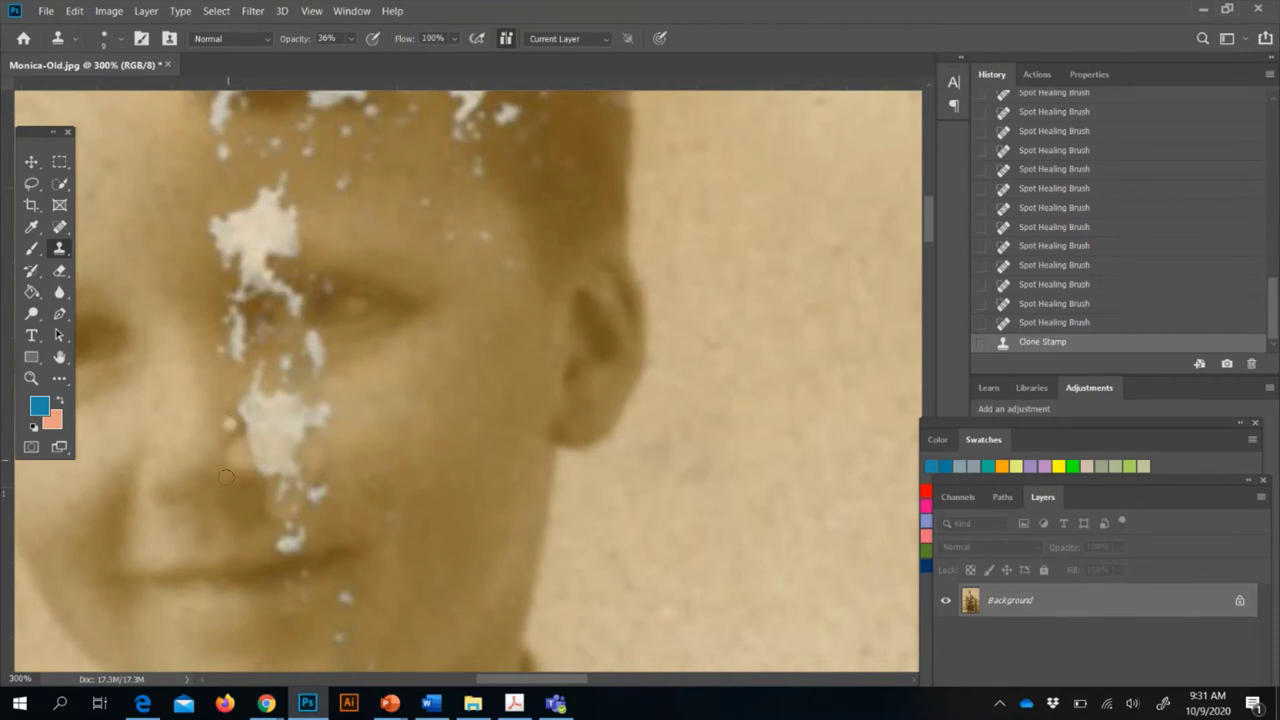
pyautogui.press(']')
pyautogui.press(']')
pyautogui.click(268, 506)
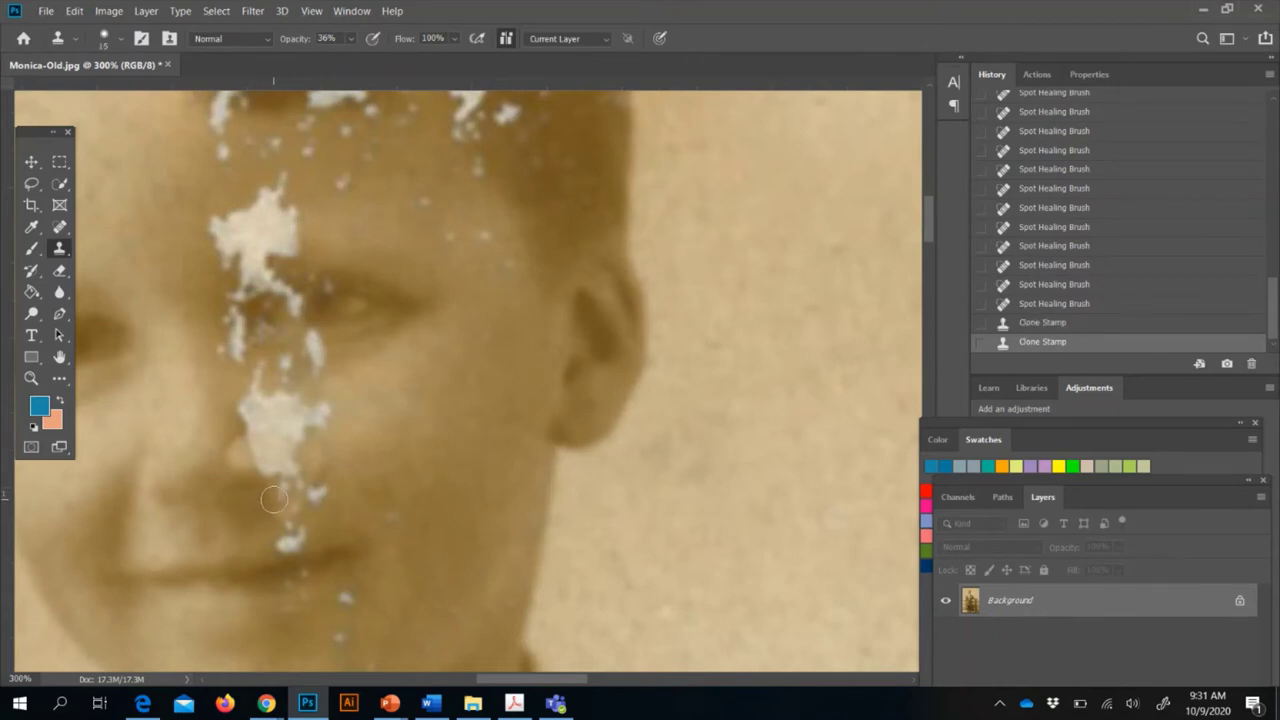
pyautogui.click(262, 503)
pyautogui.click(272, 508)
pyautogui.click(275, 512)
pyautogui.click(268, 514)
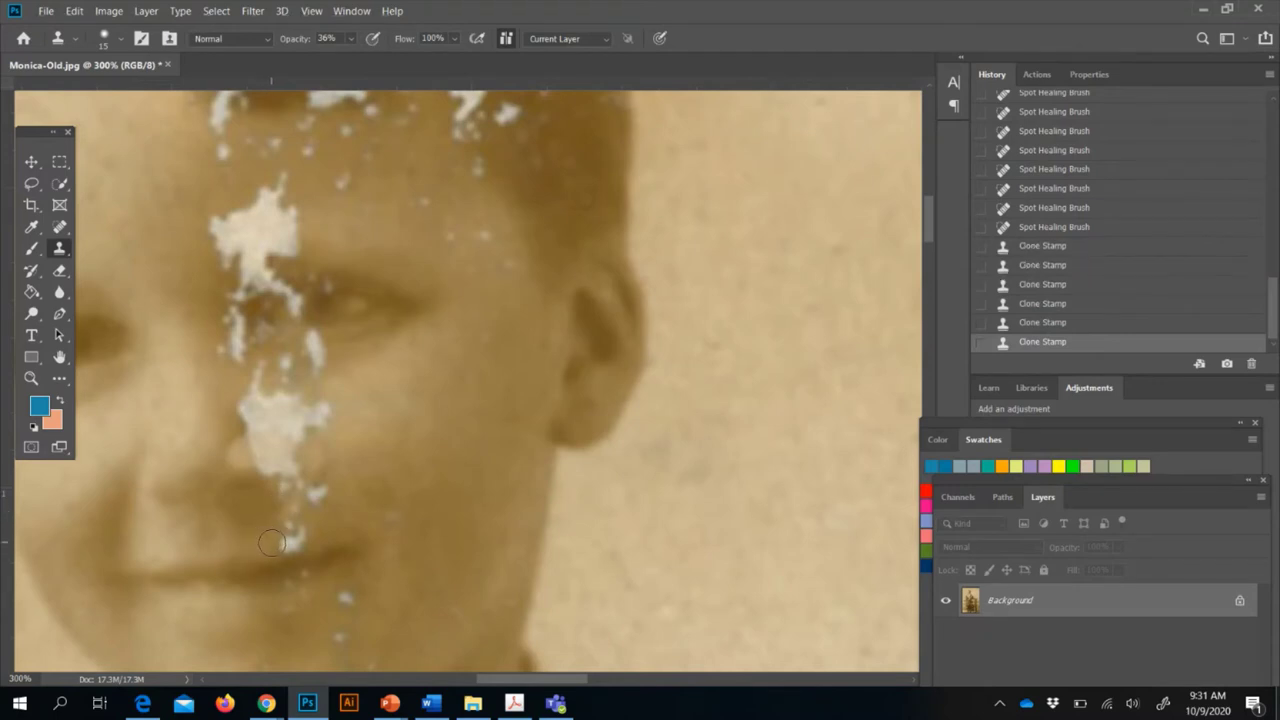
# Clone matching skin over the white flecks just above the boy's upper lip, towards the corner of his mouth
pyautogui.click(278, 543)
pyautogui.click(279, 543)
pyautogui.click(281, 543)
pyautogui.click(283, 542)
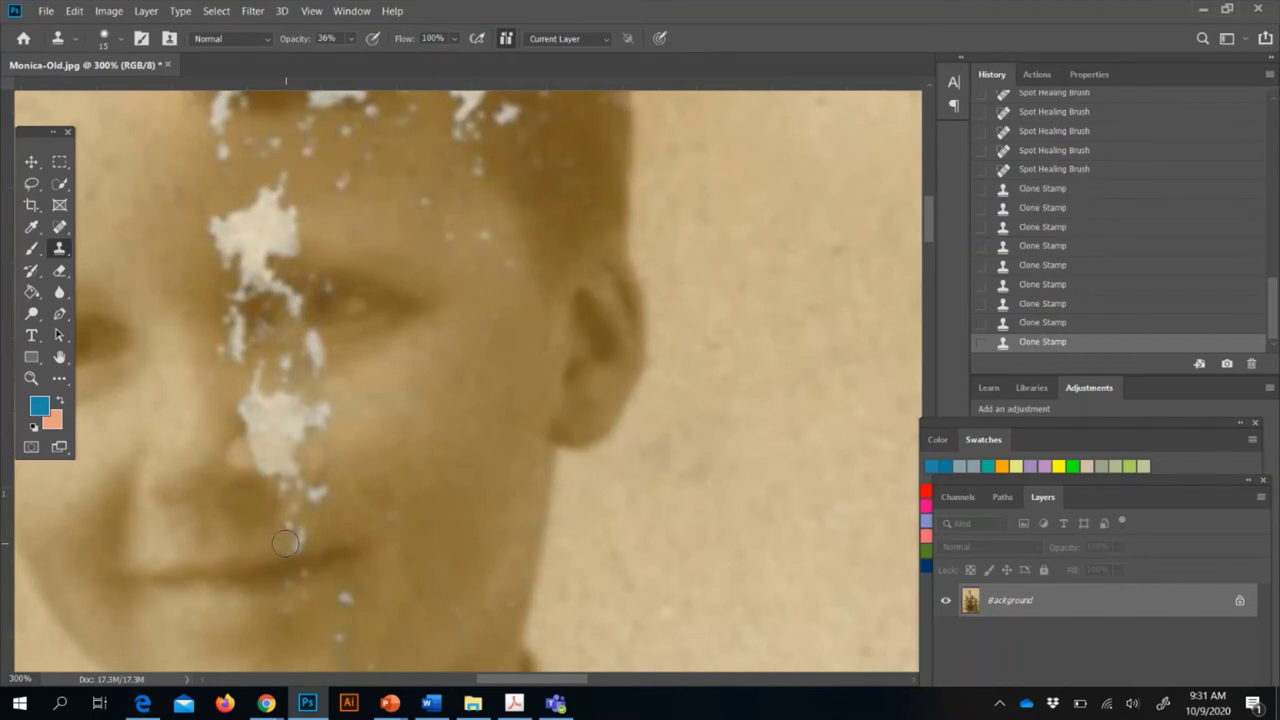
pyautogui.click(284, 542)
pyautogui.click(283, 541)
pyautogui.click(282, 540)
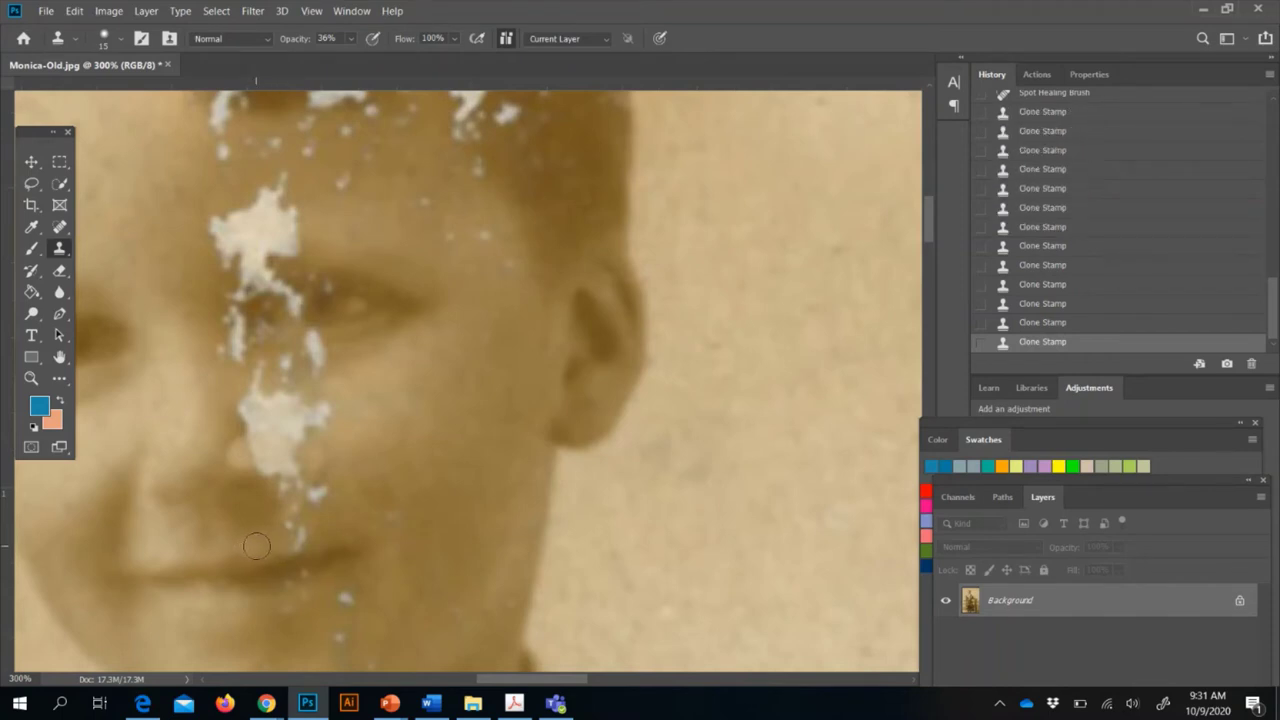
pyautogui.click(284, 532)
pyautogui.click(320, 530)
pyautogui.moveTo(296, 537)
pyautogui.mouseDown()
pyautogui.moveTo(283, 544)
pyautogui.moveTo(335, 535)
pyautogui.mouseUp()
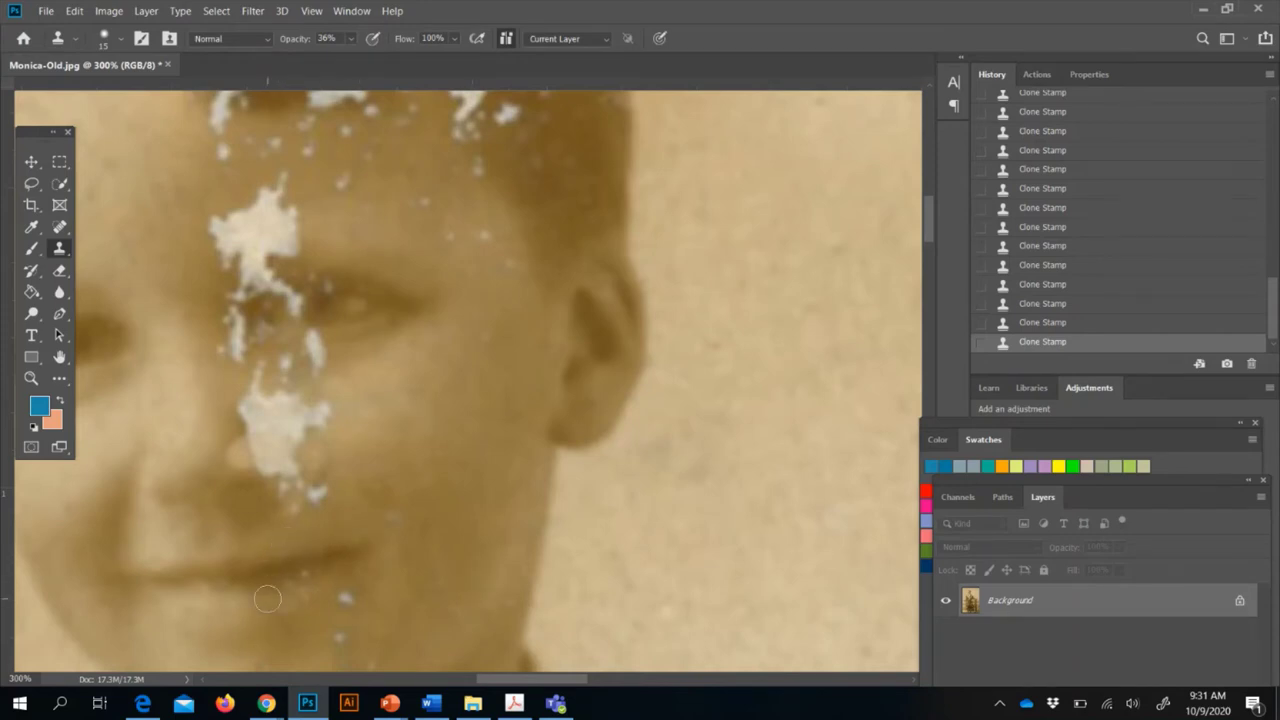
# Touch up the speck on the lip line and clone skin over the remaining flecks between nostril and mouth
pyautogui.press('[')
pyautogui.press('[')
pyautogui.click(288, 580)
pyautogui.keyDown('alt'); pyautogui.click(308, 521); pyautogui.keyUp('alt')
pyautogui.press(']')
pyautogui.moveTo(341, 504)
pyautogui.mouseDown()
pyautogui.moveTo(314, 496)
pyautogui.moveTo(324, 478)
pyautogui.moveTo(320, 490)
pyautogui.mouseUp()
pyautogui.moveTo(302, 515)
pyautogui.mouseDown()
pyautogui.moveTo(301, 487)
pyautogui.moveTo(268, 491)
pyautogui.moveTo(294, 492)
pyautogui.mouseUp()
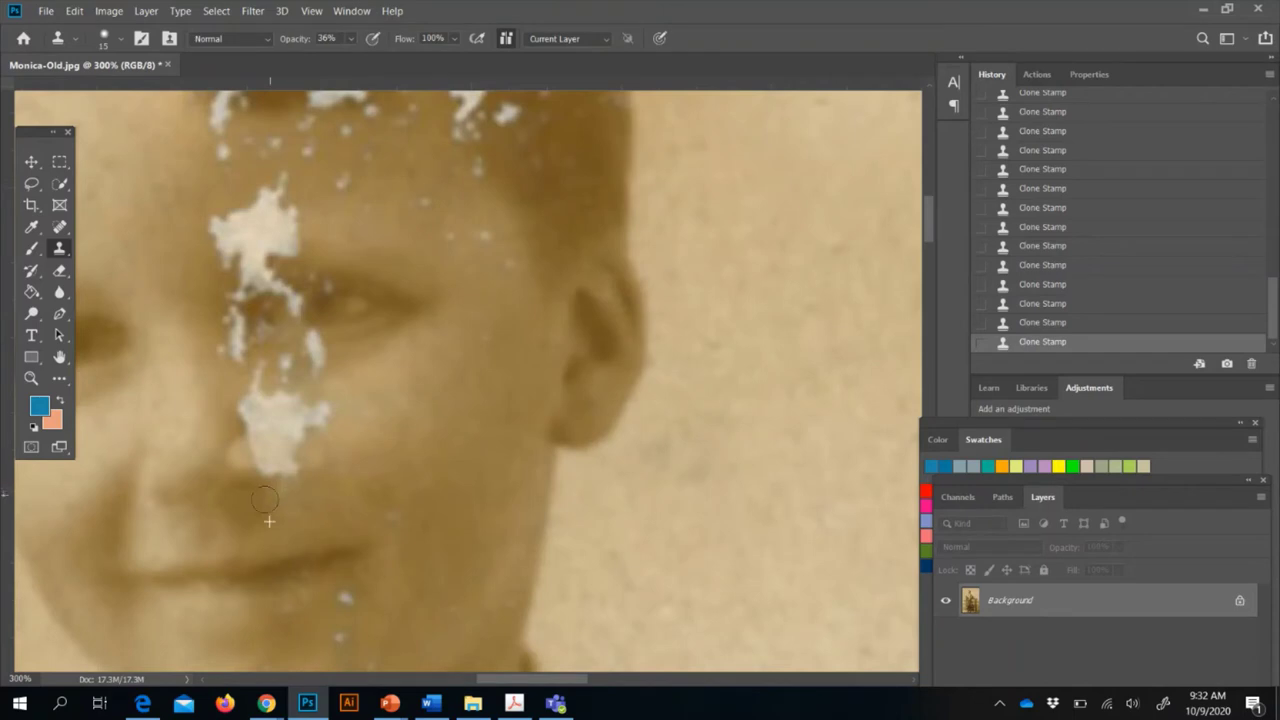
# Save the retouched photo and look through its editing history from the first state to the latest
pyautogui.click(50, 11)
pyautogui.click(92, 173)
pyautogui.hscroll(1, 232, 322)
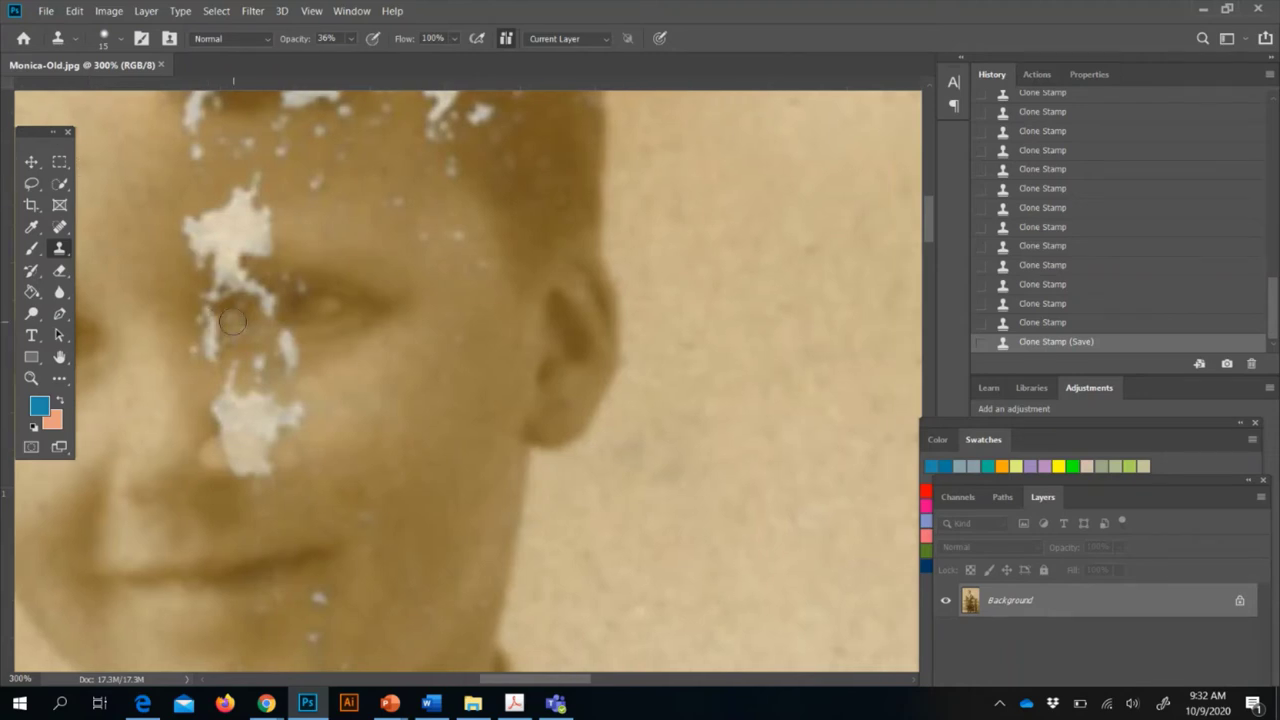
pyautogui.hscroll(-2, 232, 322)
pyautogui.click(232, 321)
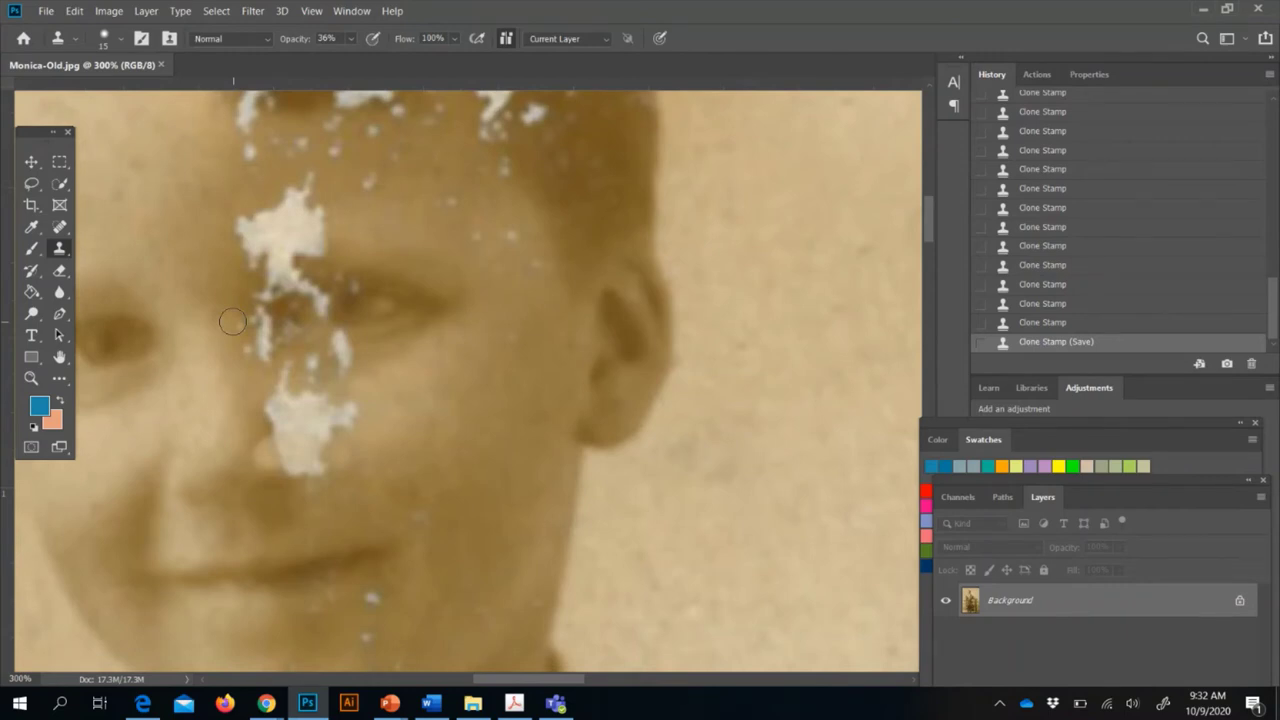
pyautogui.scroll(10, 1063, 280)
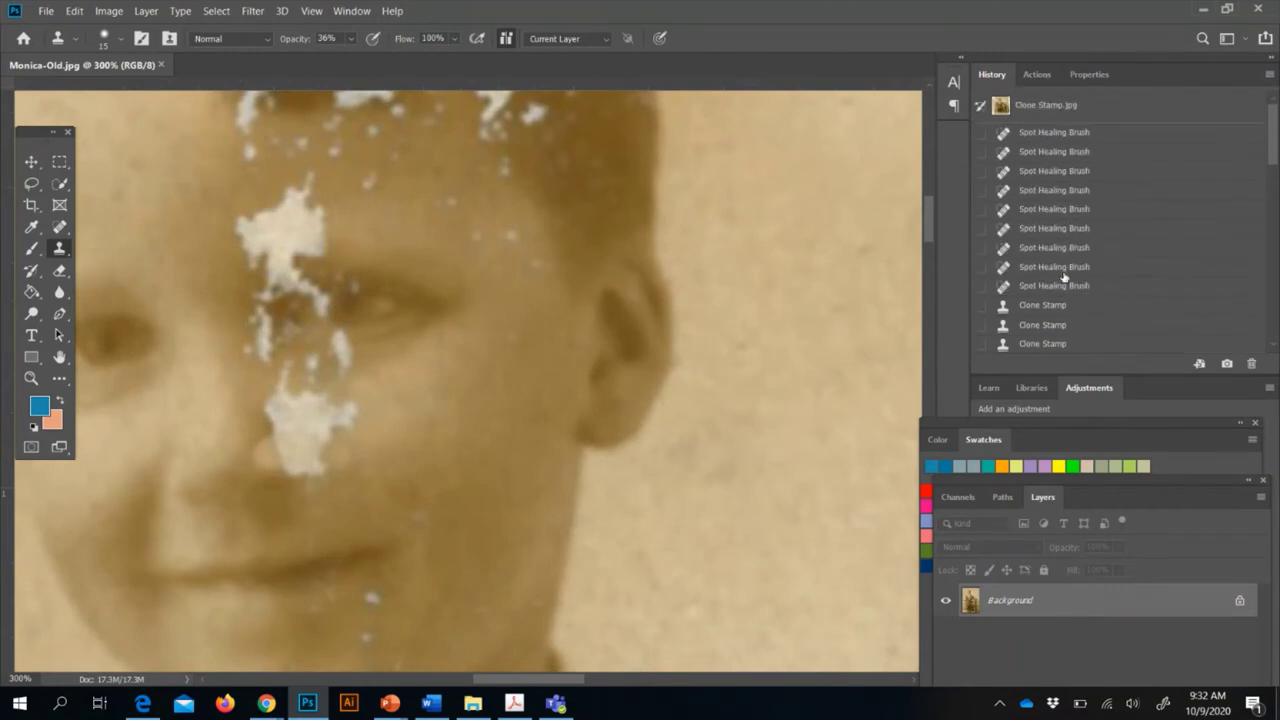
pyautogui.scroll(-10, 1063, 280)
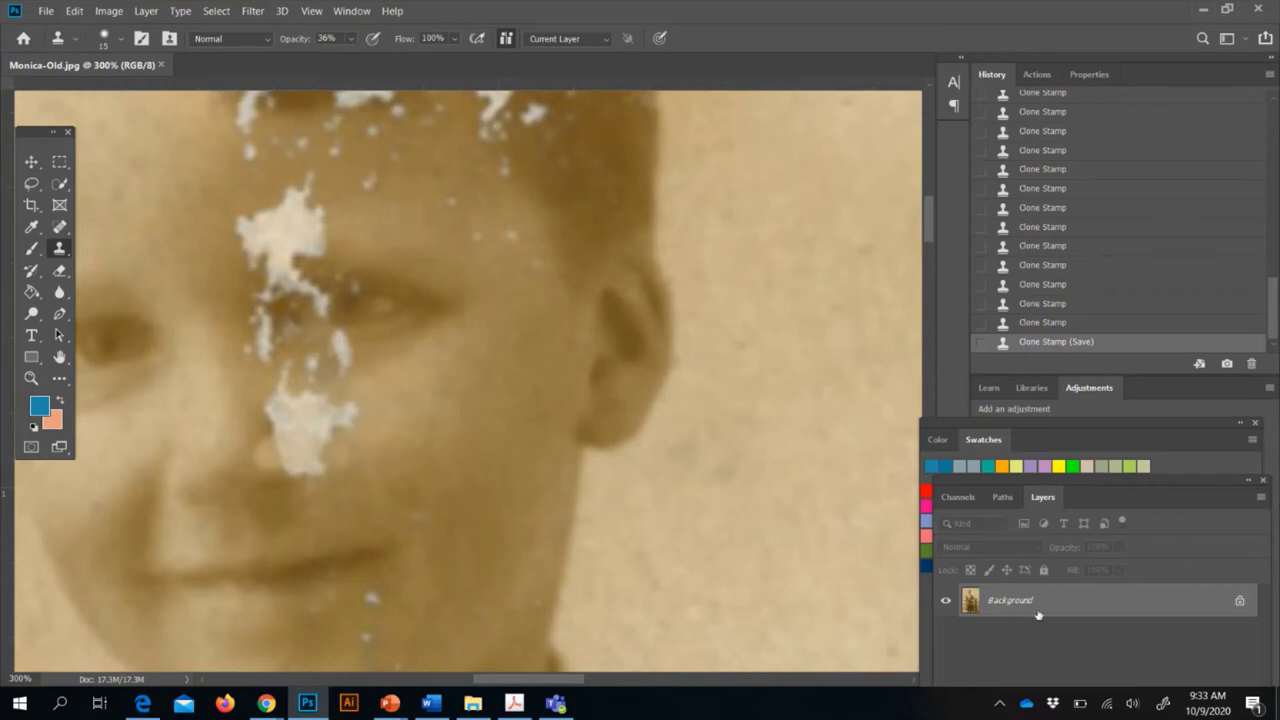
# Duplicate the Background layer and toggle the copy's visibility to compare it with the original
pyautogui.hotkey('ctrl', 'j')
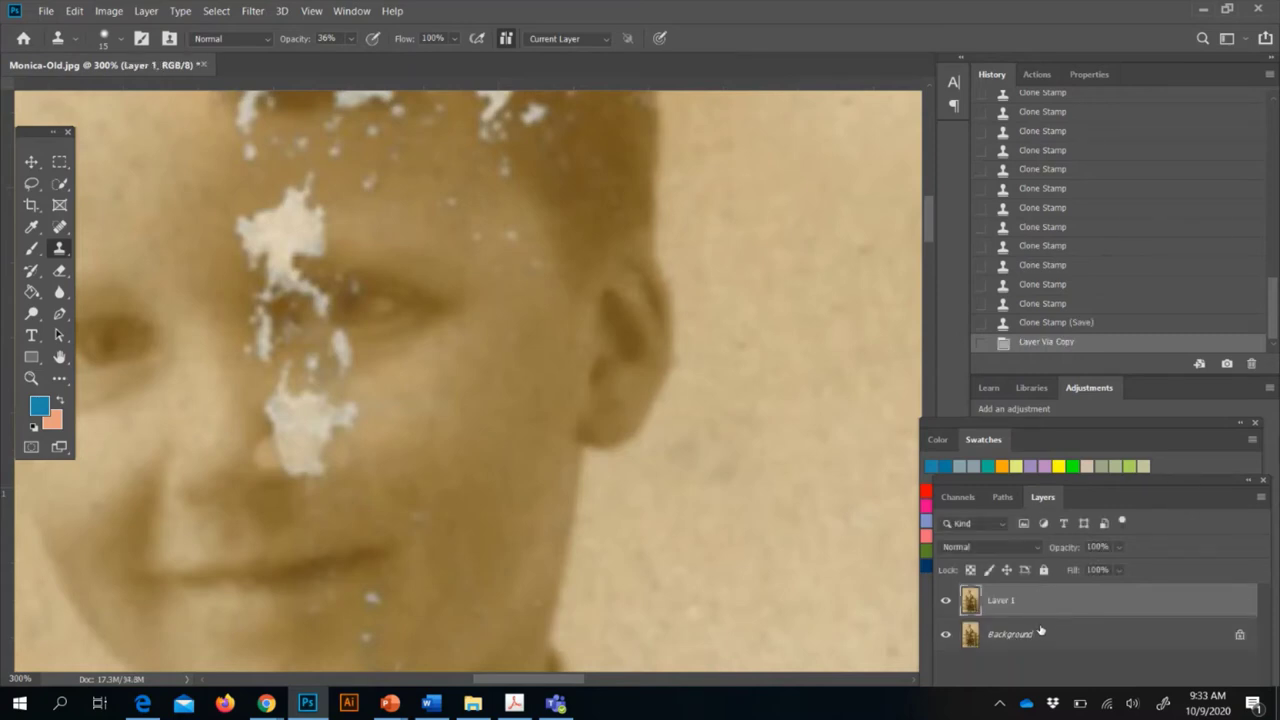
pyautogui.click(946, 601)
pyautogui.click(947, 602)
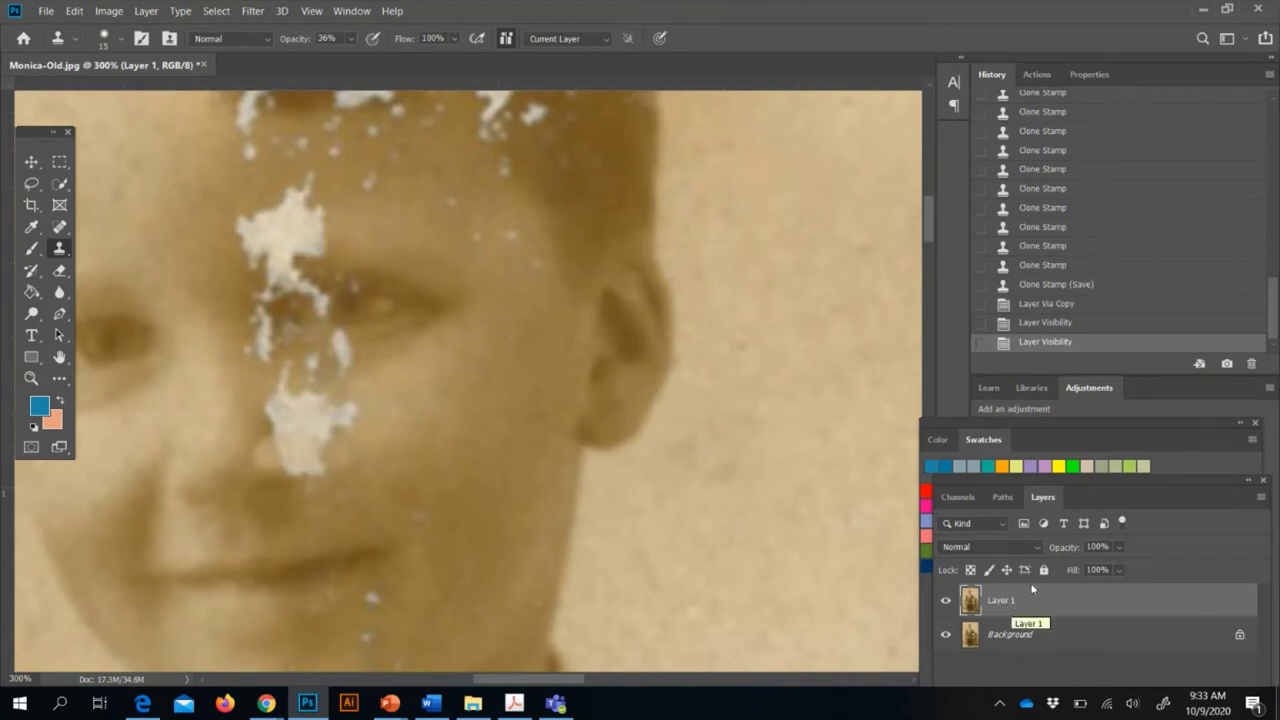
pyautogui.doubleClick(1002, 600)
pyautogui.press('Return')
pyautogui.hotkey('ctrl', '-')
pyautogui.hotkey('ctrl', '-')
pyautogui.hotkey('ctrl', '-')
pyautogui.hotkey('ctrl', '-')
pyautogui.hotkey('ctrl', '-')
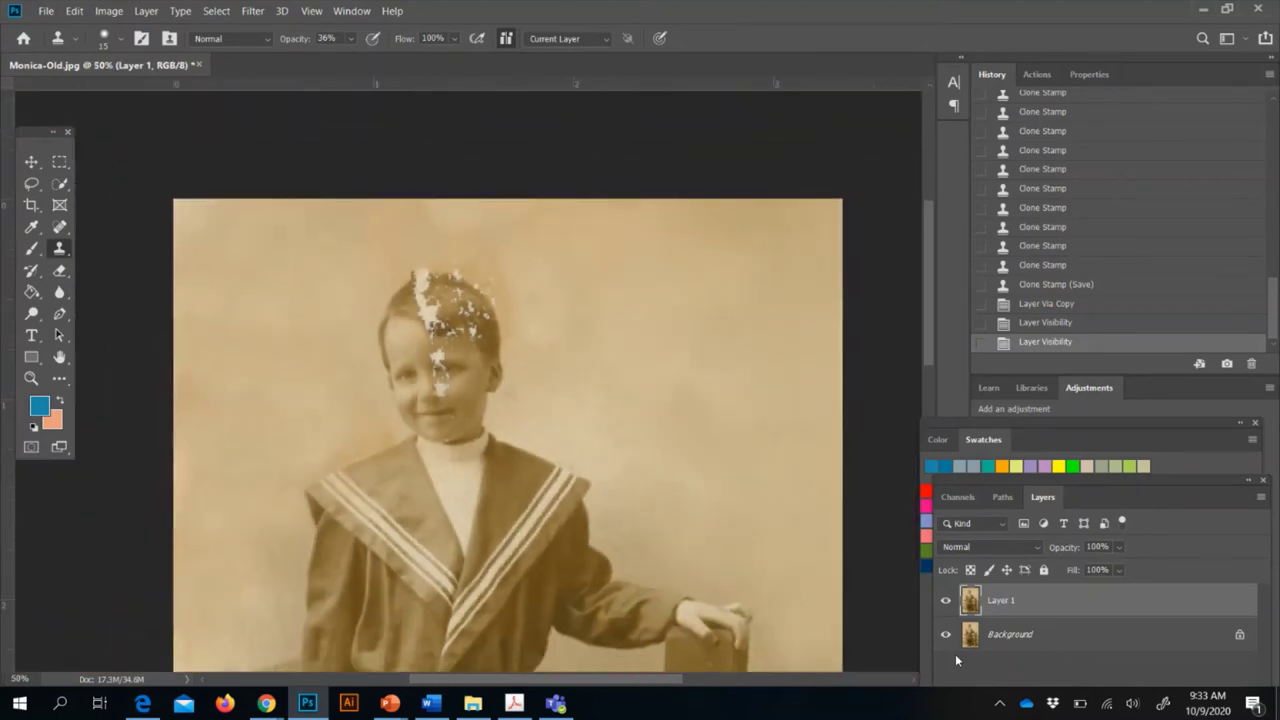
# On Layer 1, clone cheek skin over the cheek-side edge of the white patch beside the nose
pyautogui.hotkey('ctrl', '+')
pyautogui.hotkey('ctrl', '+')
pyautogui.hotkey('ctrl', '+')
pyautogui.hotkey('ctrl', '+')
pyautogui.hotkey('ctrl', '+')
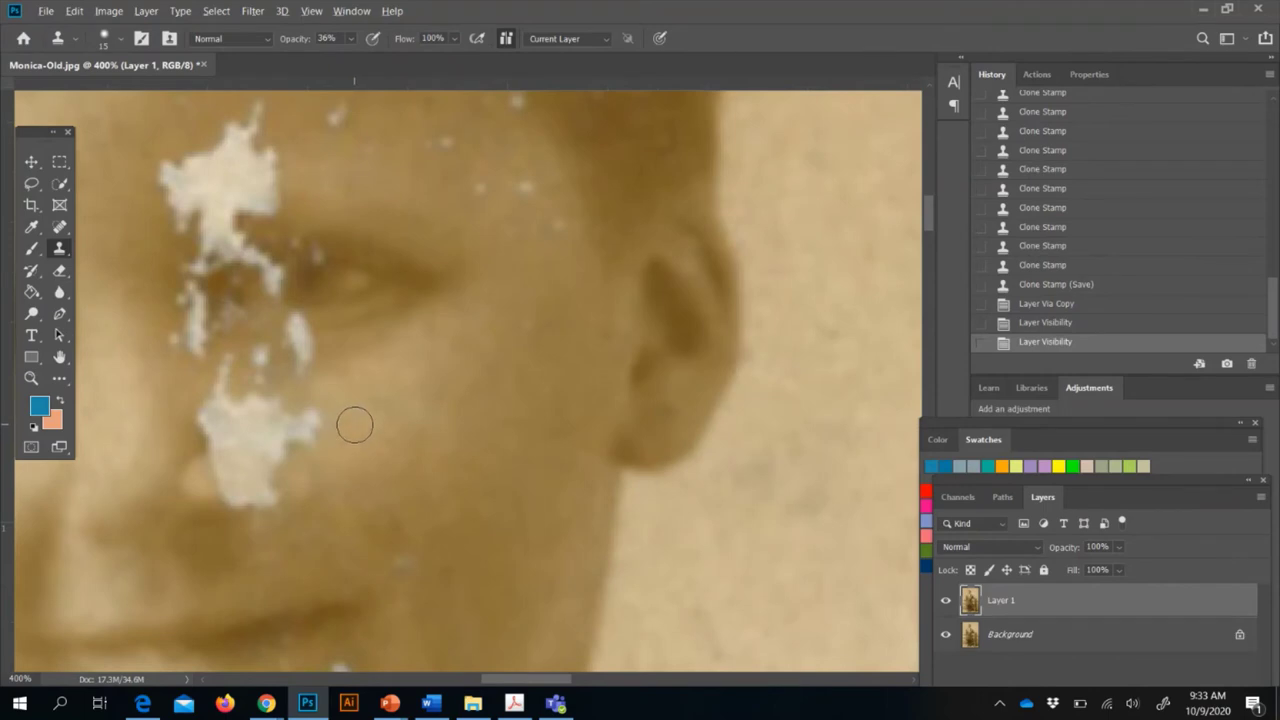
pyautogui.moveTo(354, 425); pyautogui.dragTo(302, 432)
pyautogui.moveTo(303, 431)
pyautogui.mouseDown()
pyautogui.moveTo(338, 412)
pyautogui.moveTo(289, 431)
pyautogui.mouseUp()
pyautogui.click(311, 426)
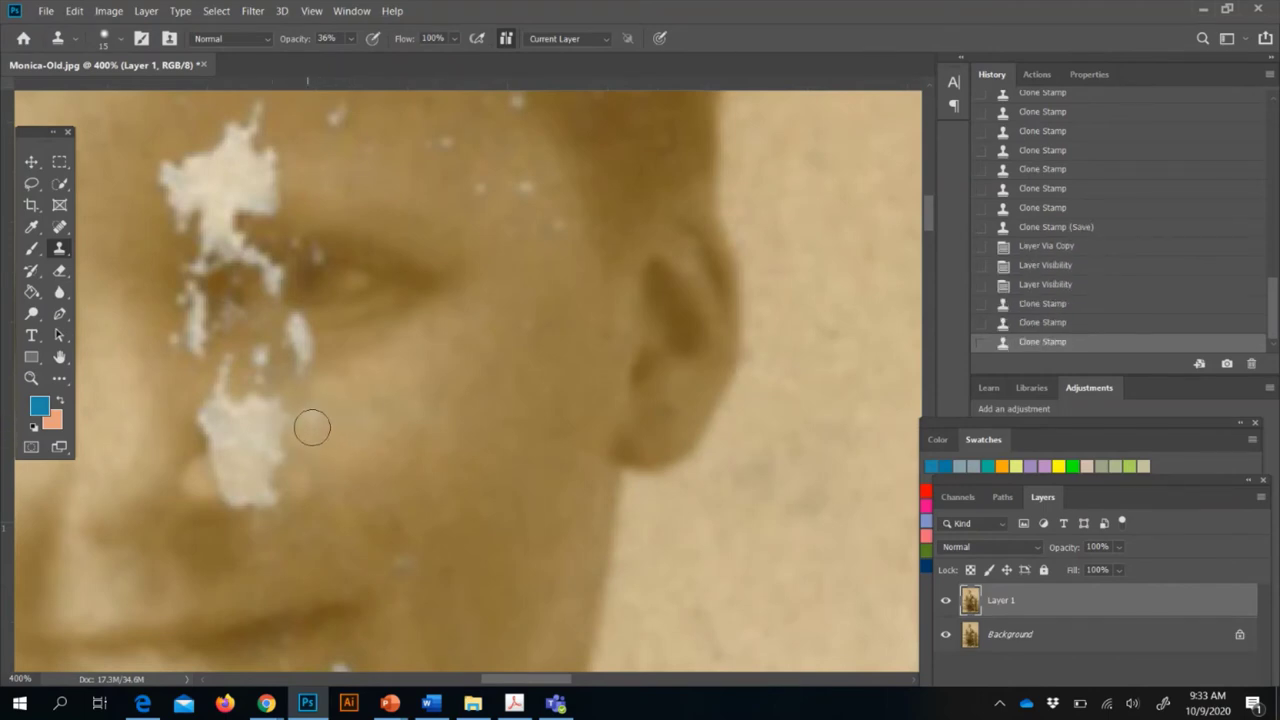
pyautogui.click(309, 423)
pyautogui.click(303, 443)
pyautogui.click(300, 451)
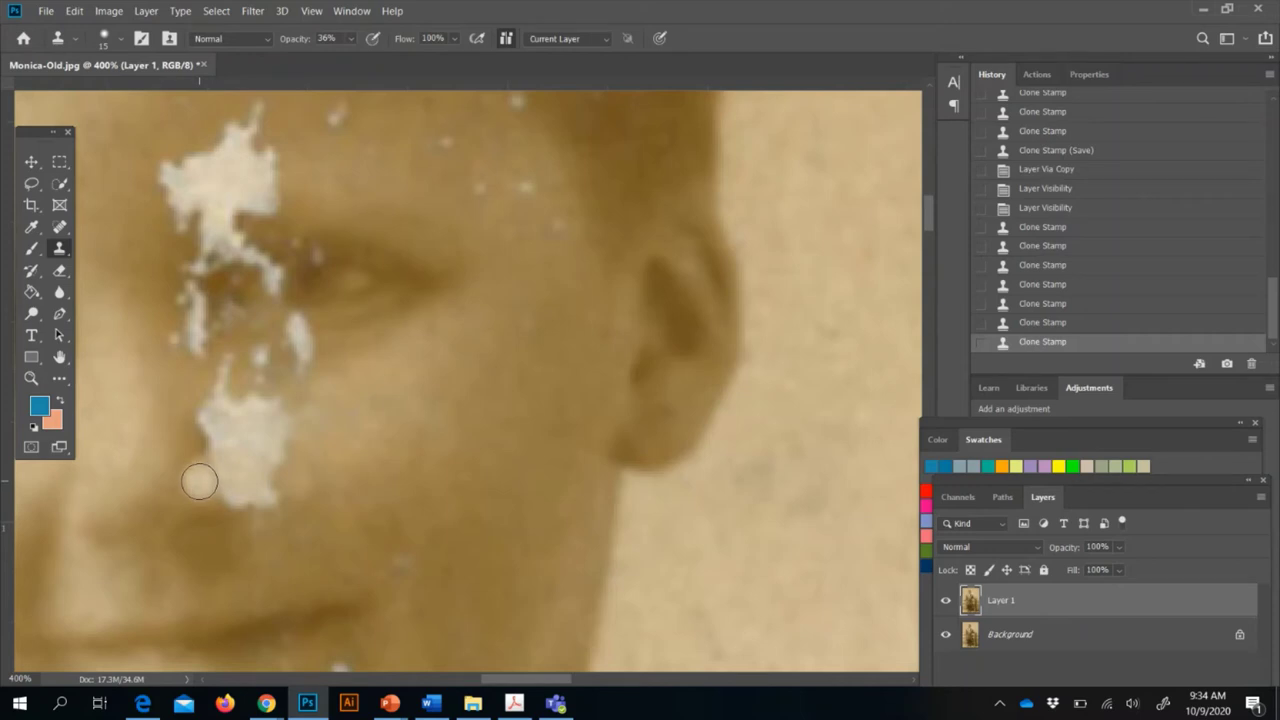
# Reduce the Clone Stamp brush to 9 px and rebuild the nostril's outline and the shadow under the white patch
pyautogui.press('[')
pyautogui.press('[')
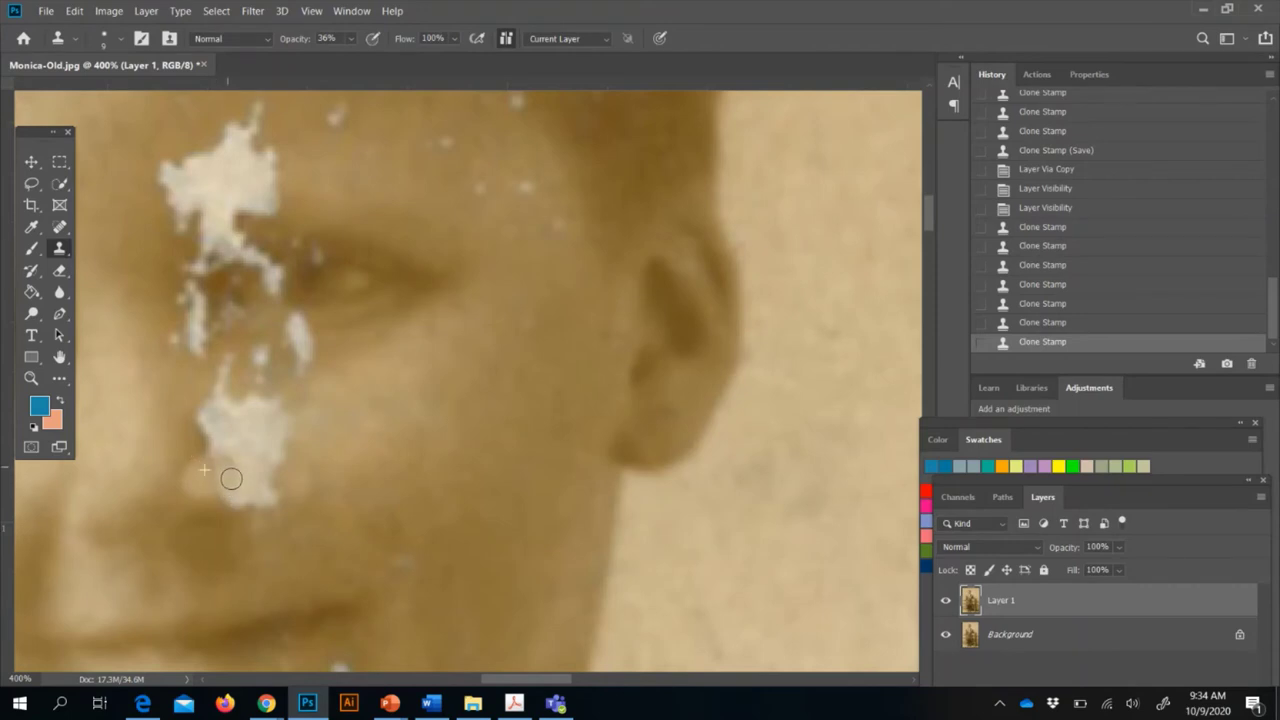
pyautogui.moveTo(229, 477); pyautogui.dragTo(214, 477)
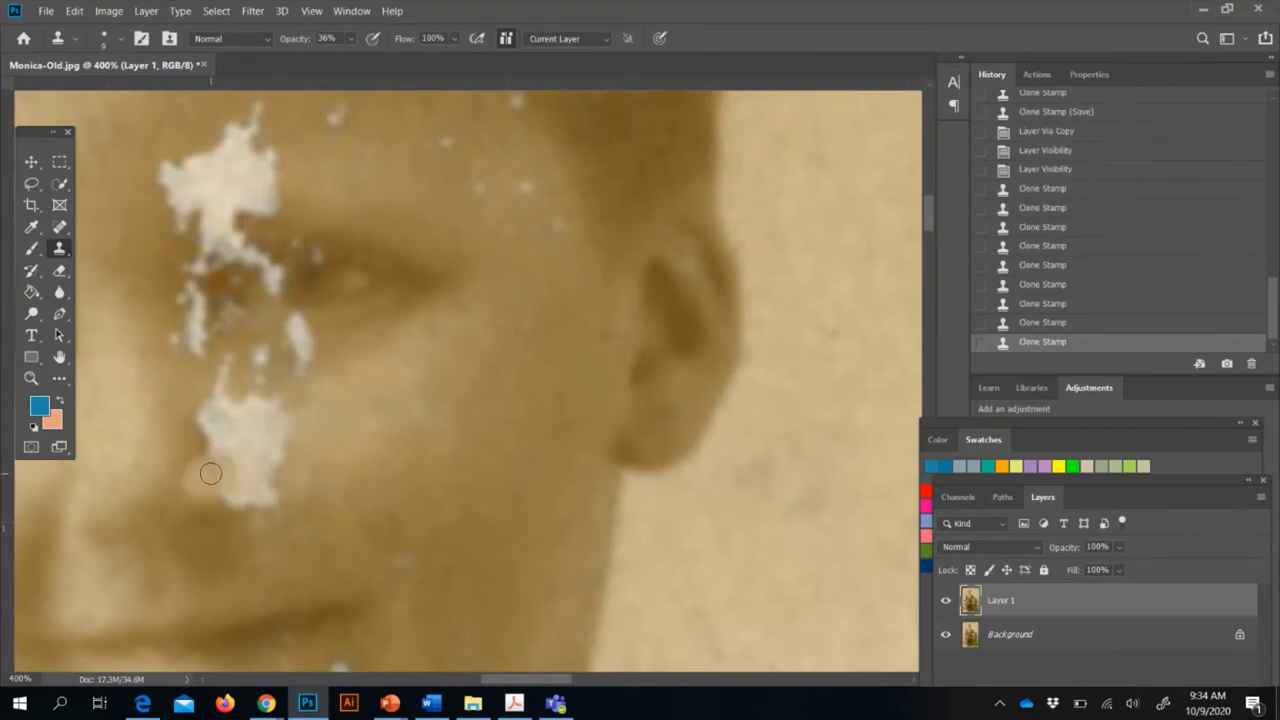
pyautogui.moveTo(206, 471); pyautogui.dragTo(214, 472)
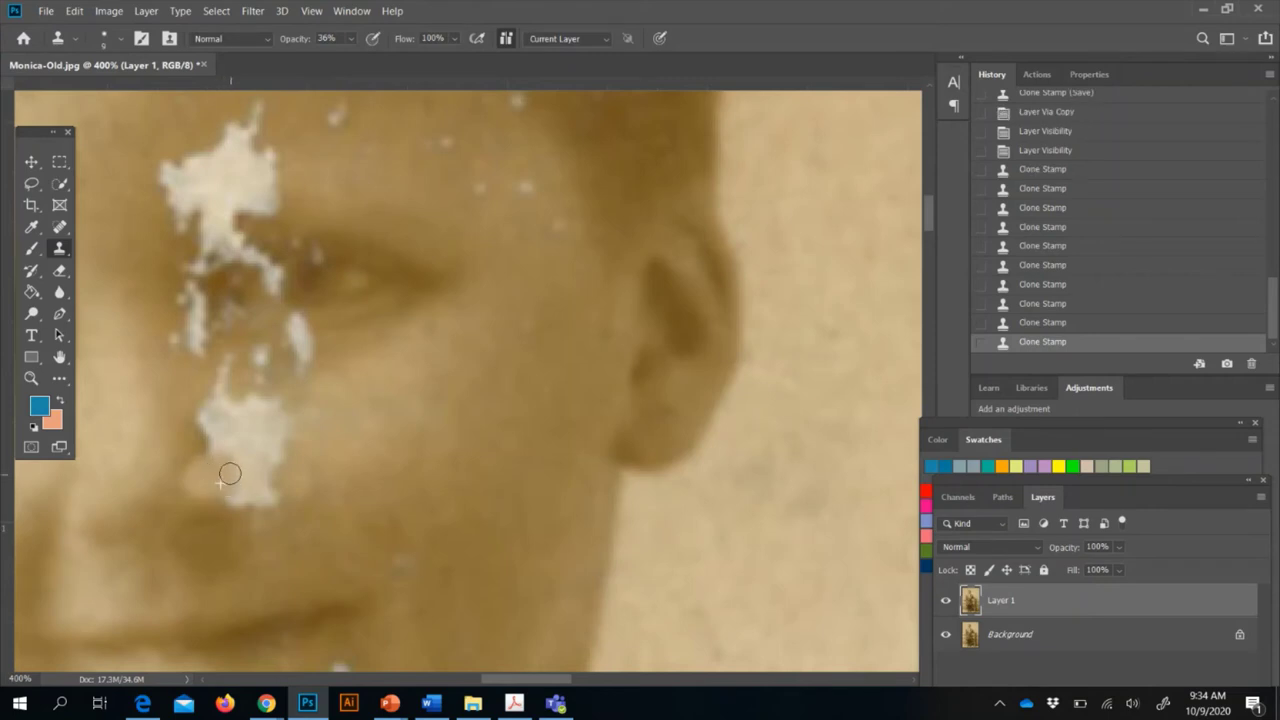
pyautogui.click(234, 486)
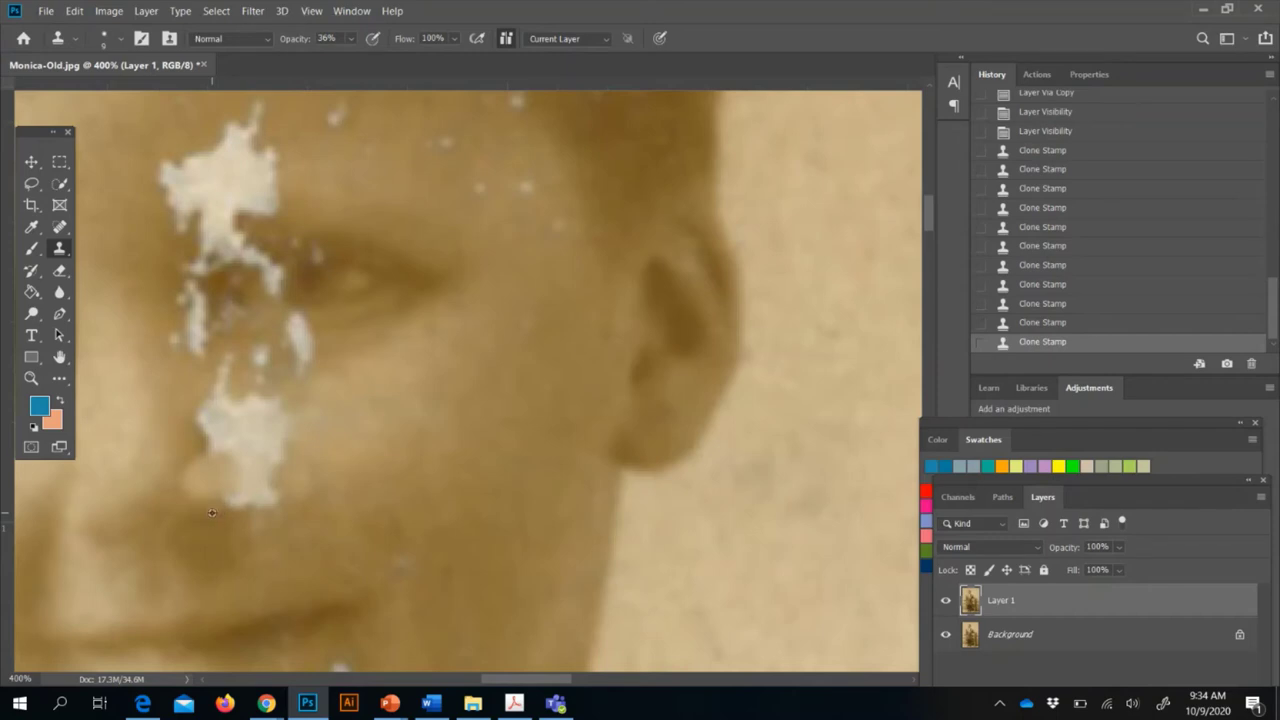
pyautogui.click(225, 509)
pyautogui.click(253, 504)
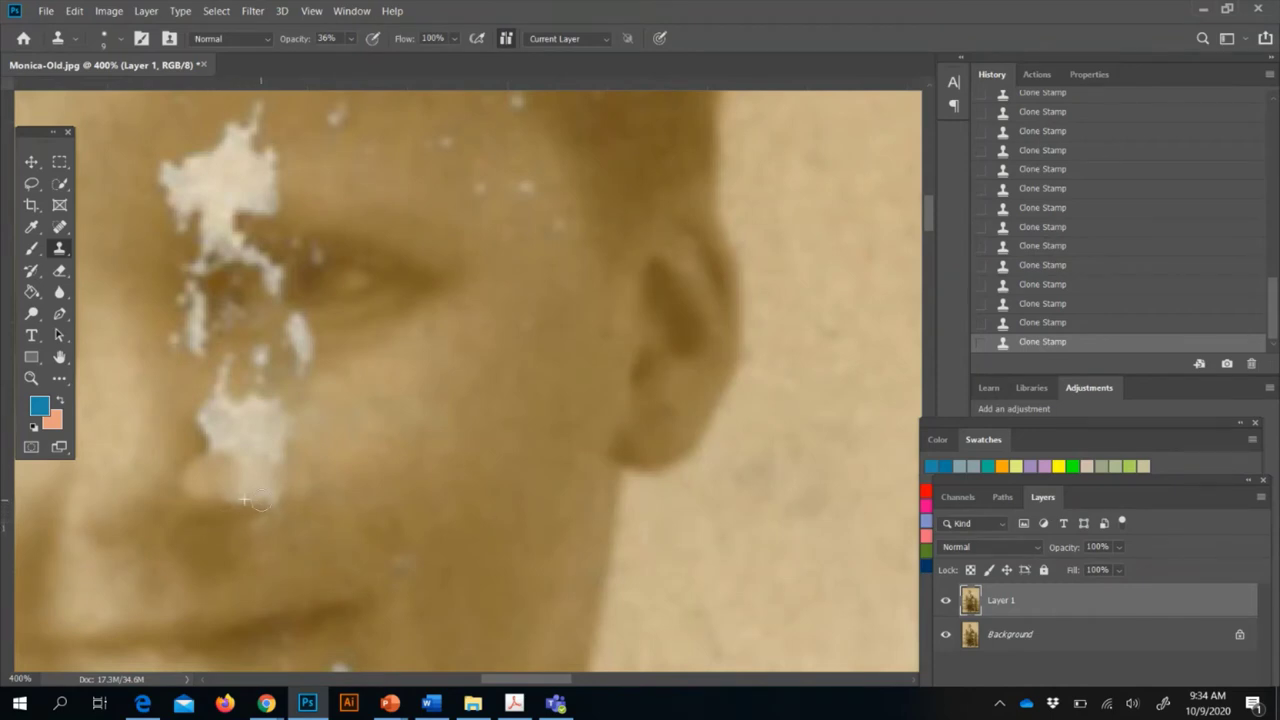
pyautogui.moveTo(236, 516); pyautogui.dragTo(280, 491)
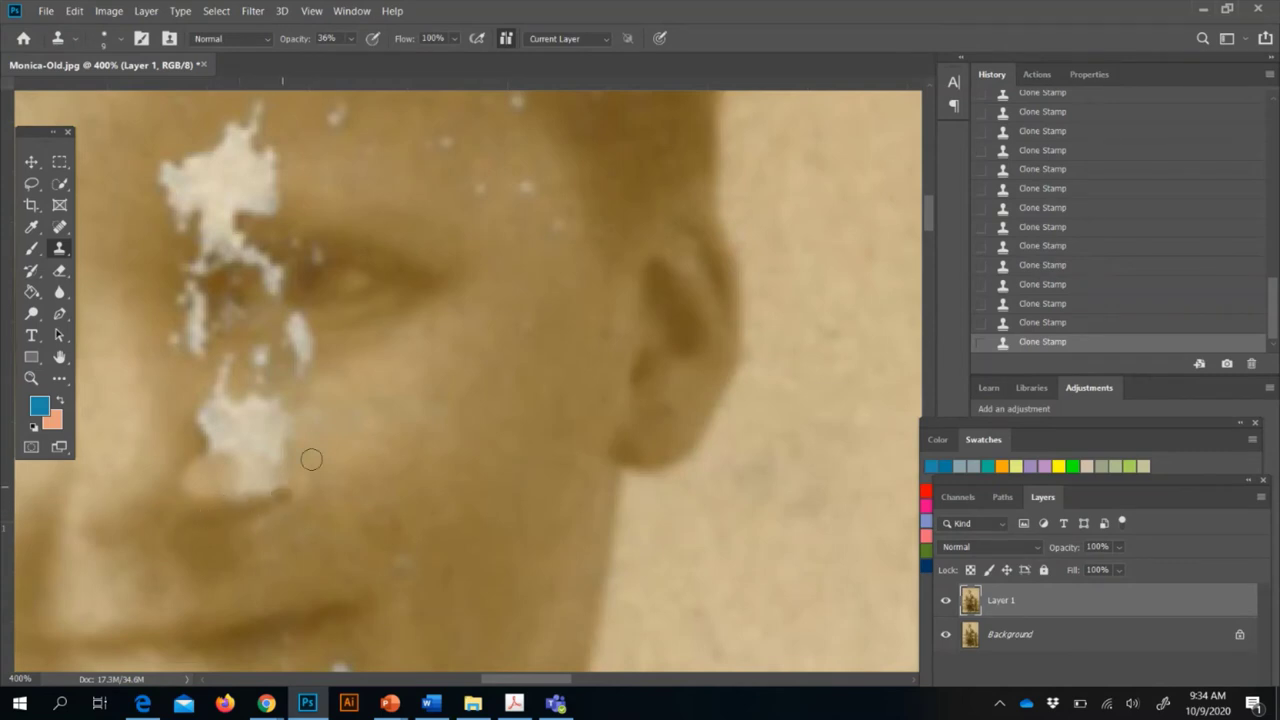
# With a 15 px brush, clone skin over the patch's lower corner and along the side of the nose
pyautogui.keyDown('alt'); pyautogui.scroll(-1, 326, 455); pyautogui.keyUp('alt')
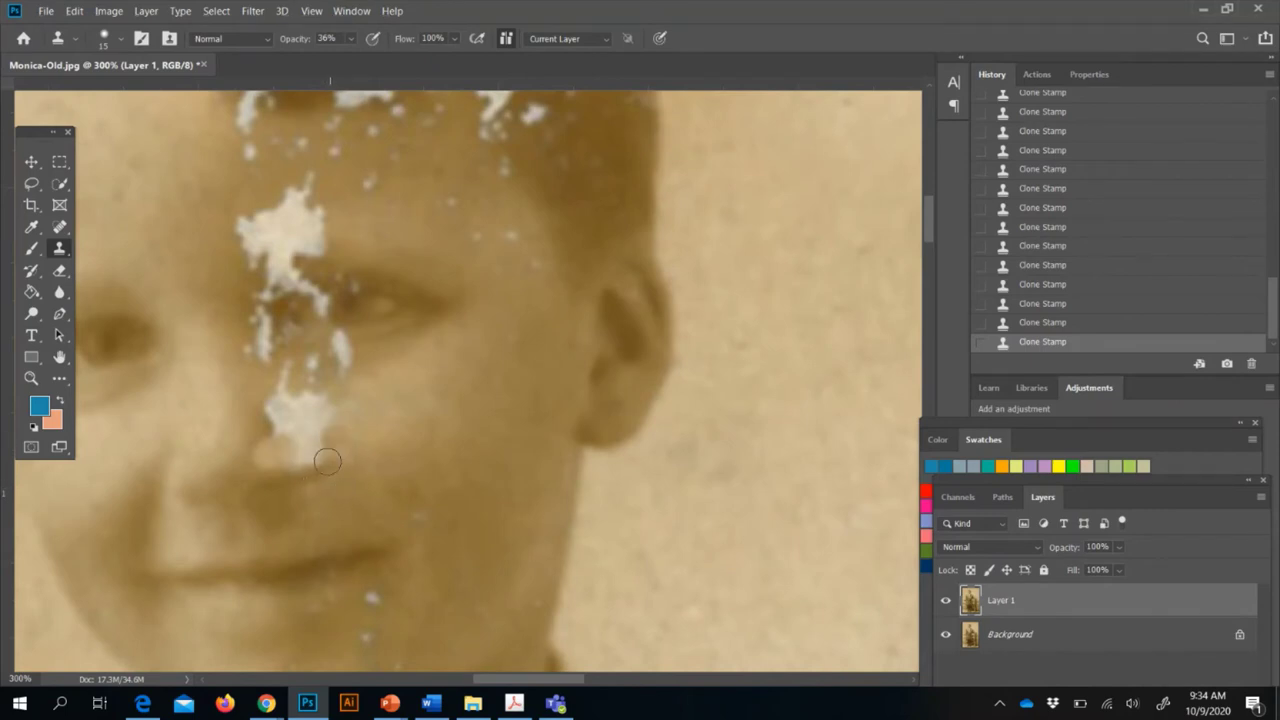
pyautogui.moveTo(314, 454)
pyautogui.mouseDown()
pyautogui.moveTo(328, 471)
pyautogui.moveTo(318, 455)
pyautogui.moveTo(330, 452)
pyautogui.moveTo(298, 486)
pyautogui.moveTo(332, 474)
pyautogui.moveTo(311, 510)
pyautogui.mouseUp()
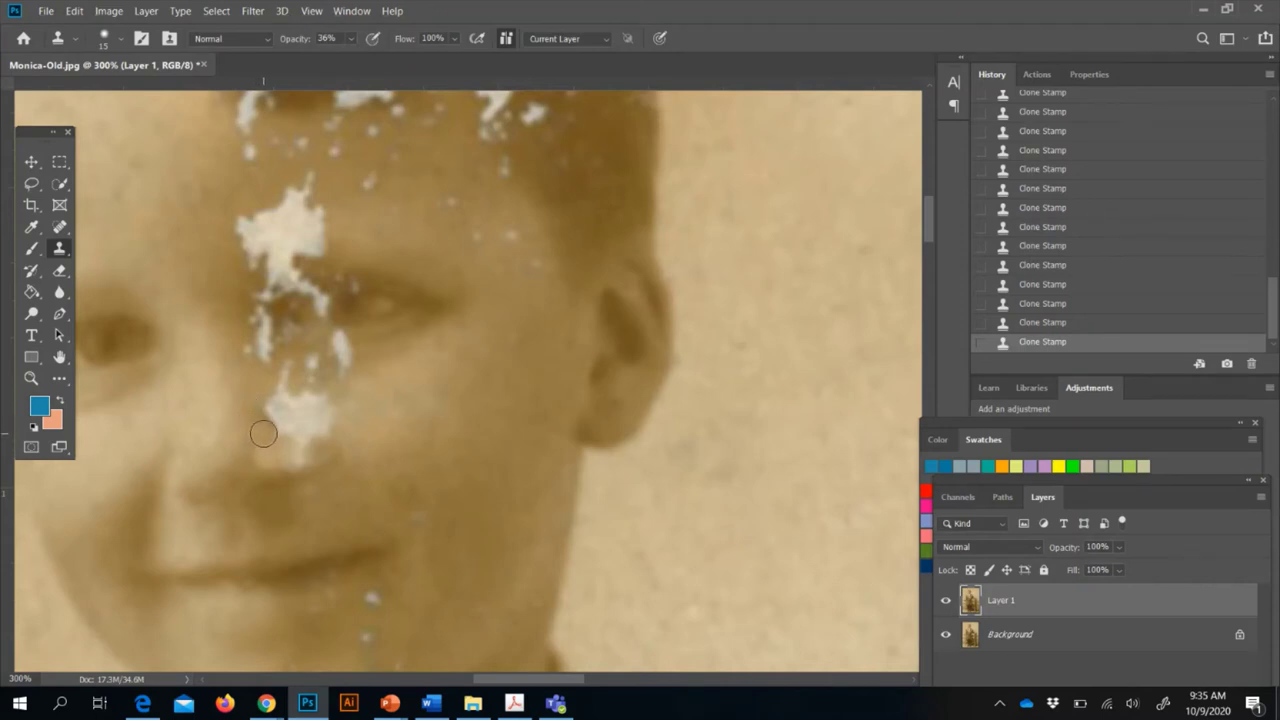
pyautogui.moveTo(270, 424)
pyautogui.mouseDown()
pyautogui.moveTo(262, 389)
pyautogui.moveTo(268, 425)
pyautogui.moveTo(260, 376)
pyautogui.moveTo(251, 443)
pyautogui.mouseUp()
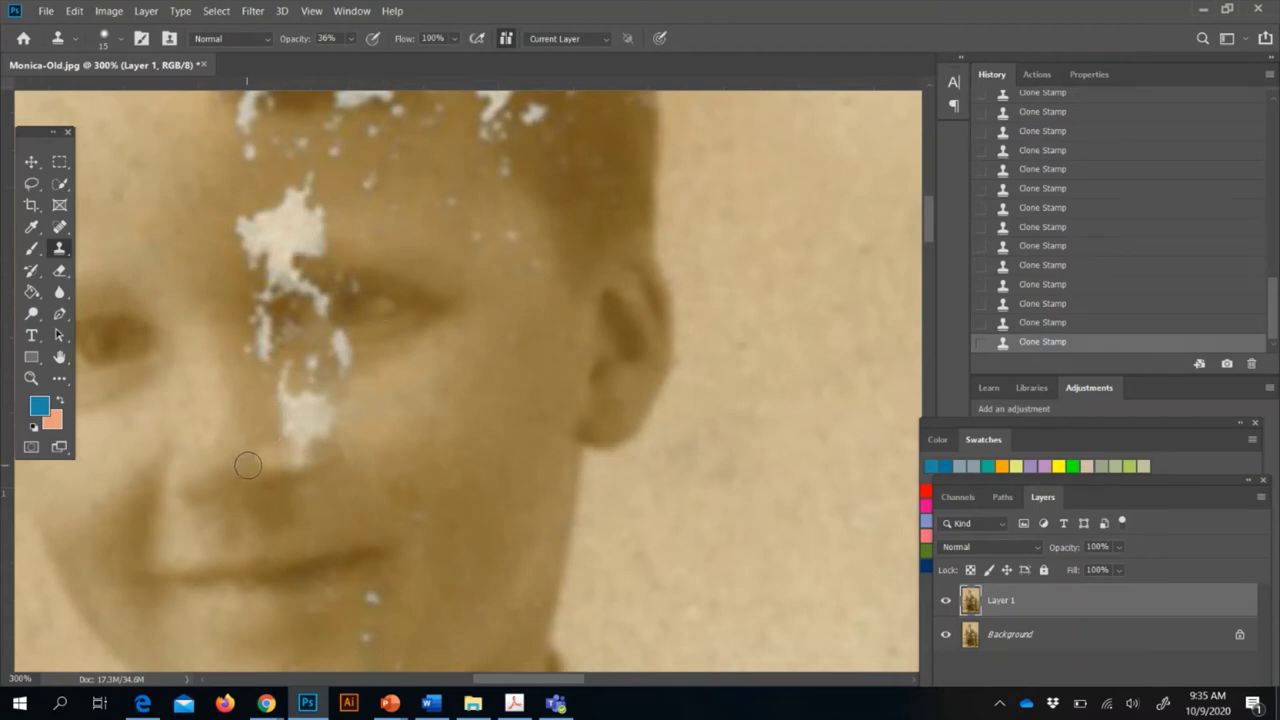
pyautogui.moveTo(248, 458)
pyautogui.mouseDown()
pyautogui.moveTo(240, 449)
pyautogui.moveTo(240, 466)
pyautogui.moveTo(254, 440)
pyautogui.mouseUp()
pyautogui.moveTo(251, 423)
pyautogui.mouseDown()
pyautogui.moveTo(257, 439)
pyautogui.moveTo(253, 464)
pyautogui.moveTo(275, 425)
pyautogui.mouseUp()
# Sample the shadow below the nostril, clone over the white patch's lower edge, and undo the last stroke
pyautogui.keyDown('alt'); pyautogui.click(275, 488); pyautogui.keyUp('alt')
pyautogui.moveTo(289, 484); pyautogui.dragTo(314, 459)
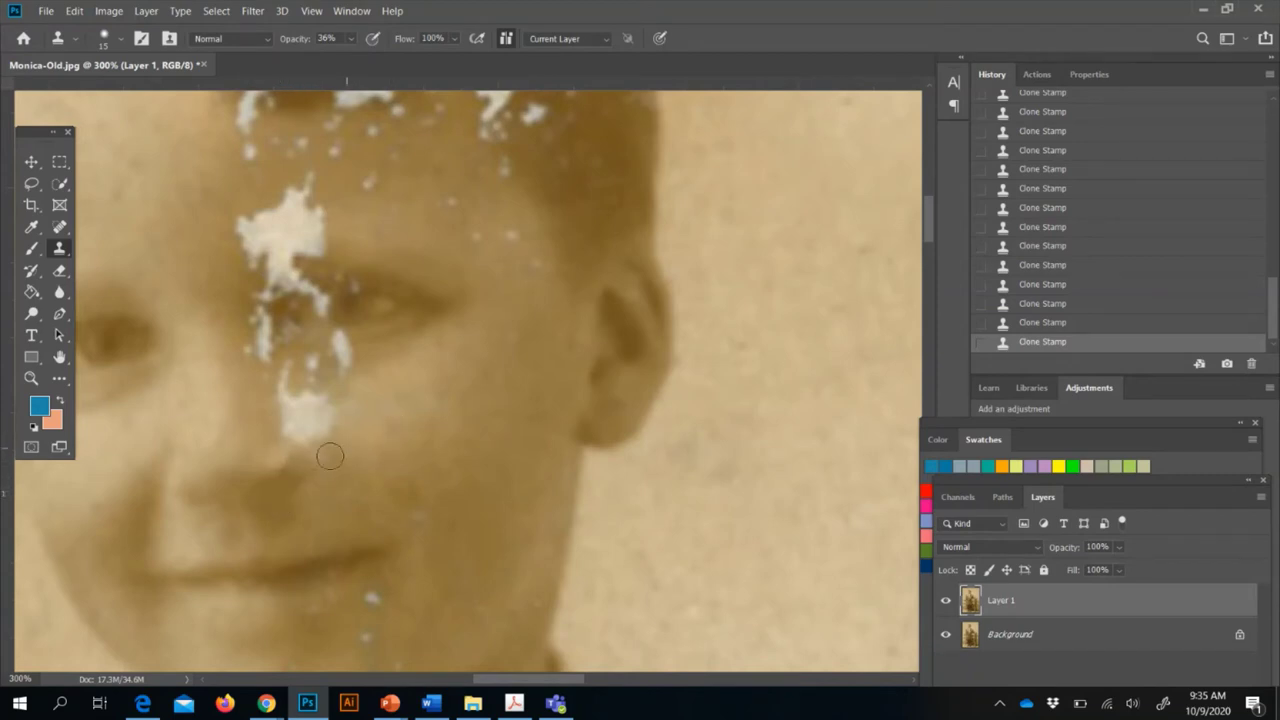
pyautogui.moveTo(326, 451)
pyautogui.mouseDown()
pyautogui.moveTo(380, 451)
pyautogui.moveTo(320, 468)
pyautogui.moveTo(276, 459)
pyautogui.mouseUp()
pyautogui.hotkey('ctrl', 'z')
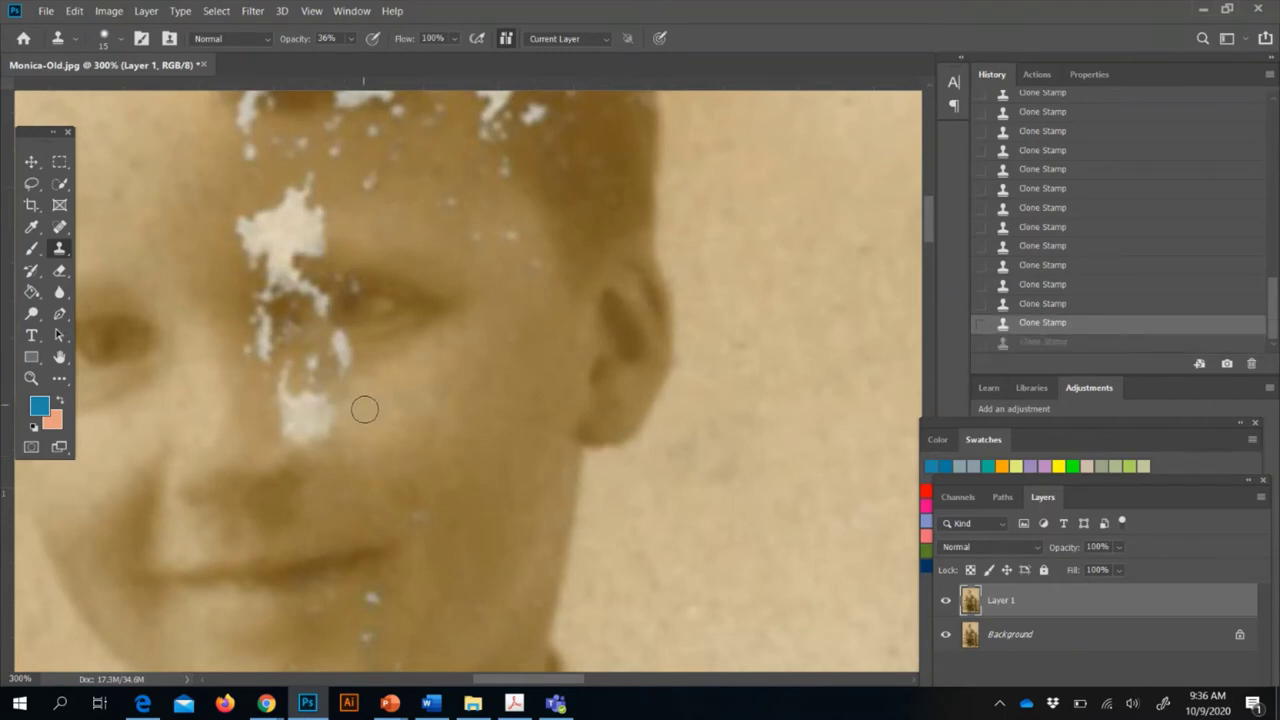
# Enlarge the Clone Stamp brush and cover the remaining white patch between nose and cheek with cheek skin
pyautogui.press(']')
pyautogui.press(']')
pyautogui.press(']')
pyautogui.moveTo(354, 417)
pyautogui.mouseDown()
pyautogui.moveTo(294, 423)
pyautogui.moveTo(314, 429)
pyautogui.moveTo(303, 411)
pyautogui.moveTo(331, 403)
pyautogui.moveTo(291, 403)
pyautogui.moveTo(280, 417)
pyautogui.moveTo(315, 423)
pyautogui.moveTo(329, 443)
pyautogui.moveTo(271, 414)
pyautogui.moveTo(378, 427)
pyautogui.mouseUp()
pyautogui.press('[')
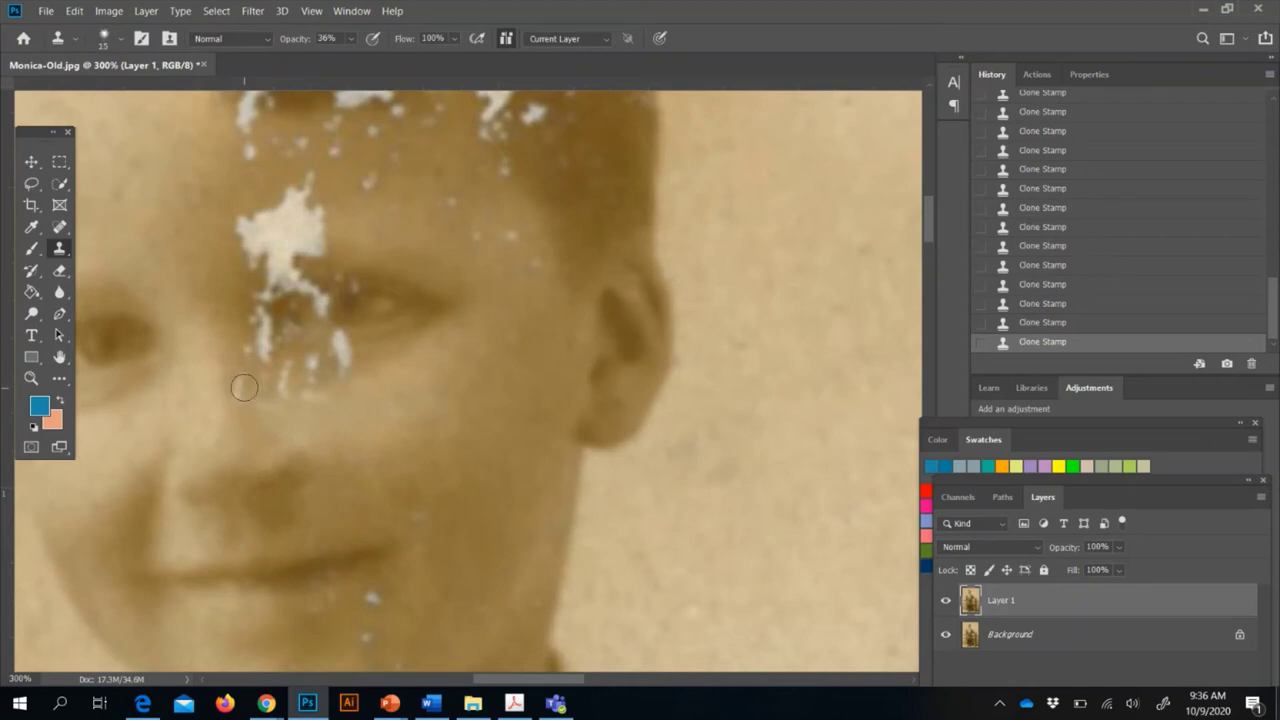
# Sample skin on the side of the nose and blend it down towards the nostril, checking the whole face
pyautogui.keyDown('alt'); pyautogui.click(243, 383); pyautogui.keyUp('alt')
pyautogui.moveTo(250, 394)
pyautogui.mouseDown()
pyautogui.moveTo(263, 423)
pyautogui.moveTo(262, 412)
pyautogui.mouseUp()
pyautogui.hotkey('ctrl', '-')
pyautogui.hotkey('ctrl', '-')
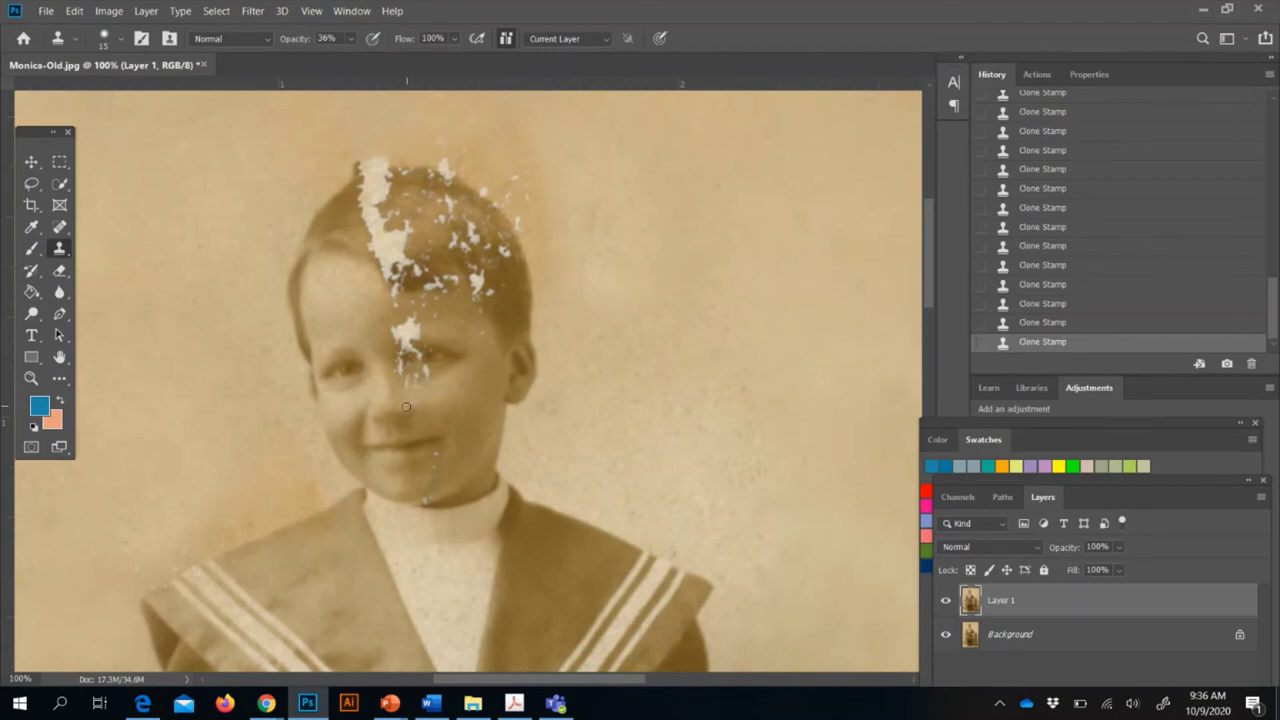
# Sample cheek skin and clone it over the white flakes below the damaged eye, raising the Clone Stamp opacity to 55%
pyautogui.hotkey('ctrl', '+')
pyautogui.hotkey('ctrl', '+')
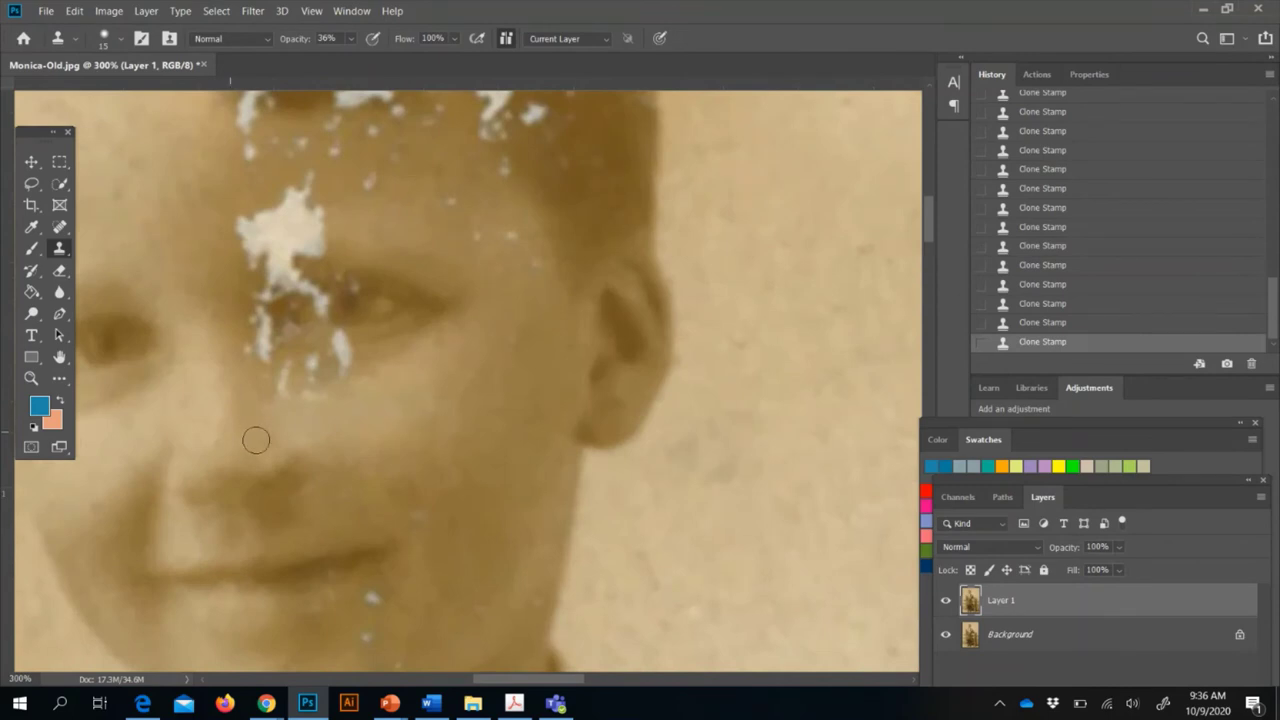
pyautogui.keyDown('alt'); pyautogui.click(308, 436); pyautogui.keyUp('alt')
pyautogui.moveTo(273, 460)
pyautogui.mouseDown()
pyautogui.moveTo(289, 449)
pyautogui.moveTo(266, 451)
pyautogui.moveTo(295, 445)
pyautogui.mouseUp()
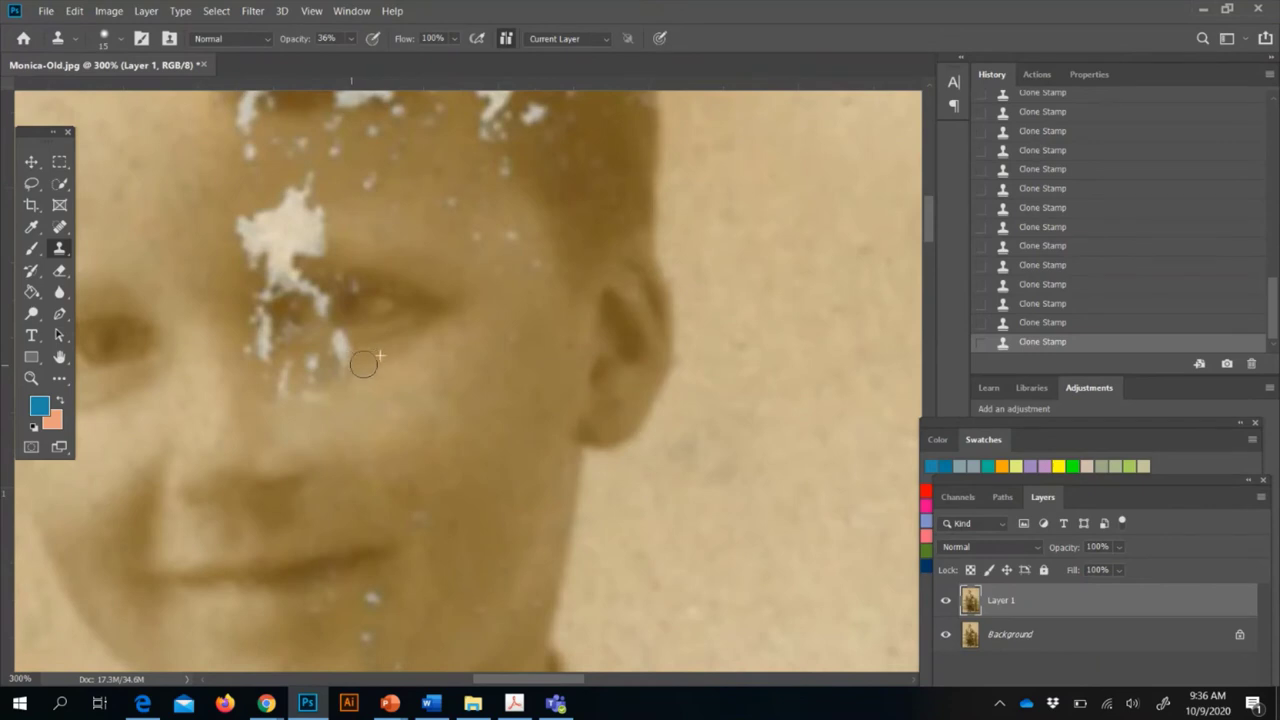
pyautogui.moveTo(378, 355); pyautogui.dragTo(390, 341)
pyautogui.moveTo(355, 342); pyautogui.dragTo(334, 345)
pyautogui.moveTo(334, 366)
pyautogui.mouseDown()
pyautogui.moveTo(349, 375)
pyautogui.moveTo(309, 363)
pyautogui.moveTo(295, 389)
pyautogui.moveTo(323, 393)
pyautogui.moveTo(359, 368)
pyautogui.moveTo(309, 386)
pyautogui.mouseUp()
pyautogui.click(320, 391)
pyautogui.click(352, 39)
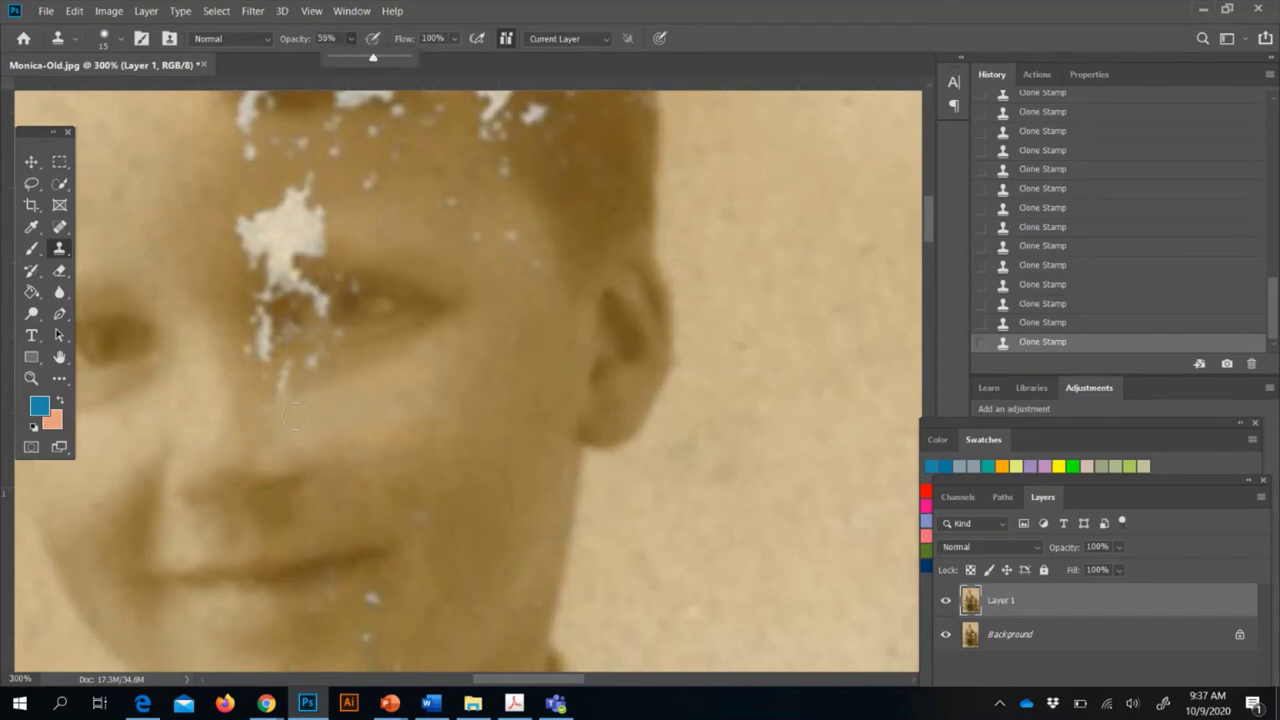
pyautogui.moveTo(251, 382); pyautogui.dragTo(284, 374)
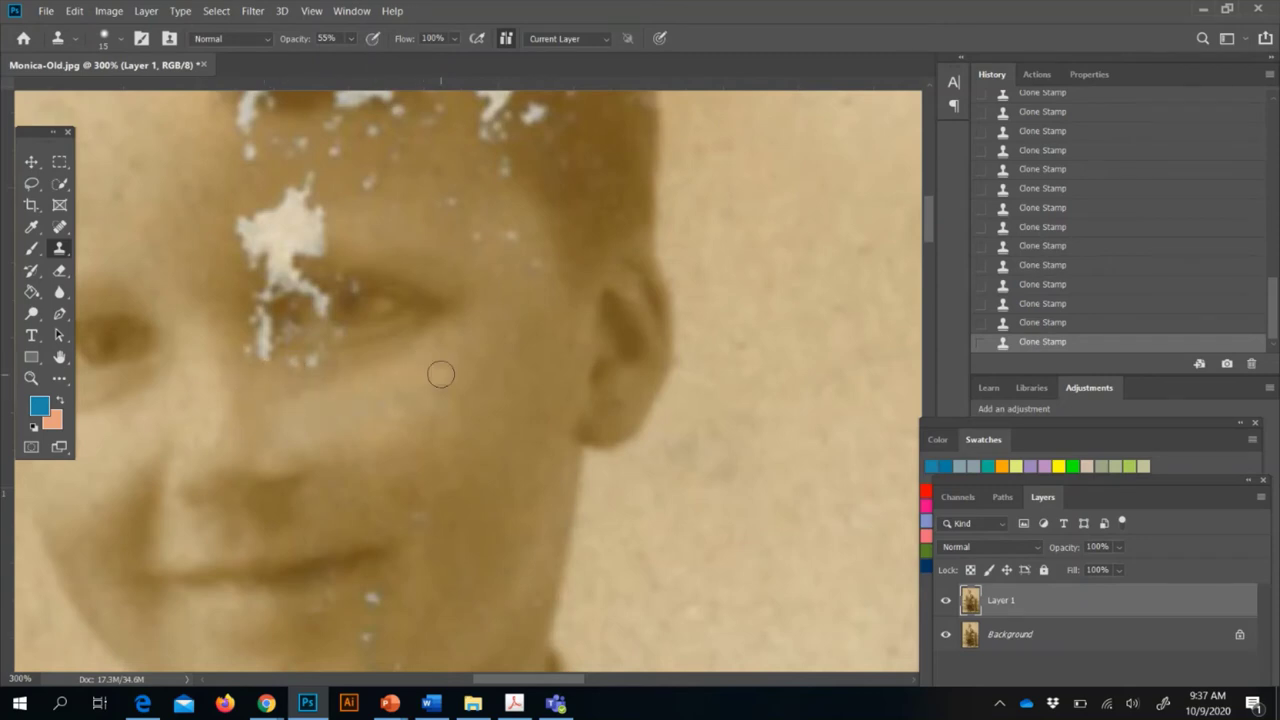
# Shrink the Clone Stamp brush to 6 px and cover the thin white streak running down across the damaged eye
pyautogui.hotkey('ctrl', '+')
pyautogui.hscroll(2, 440, 374)
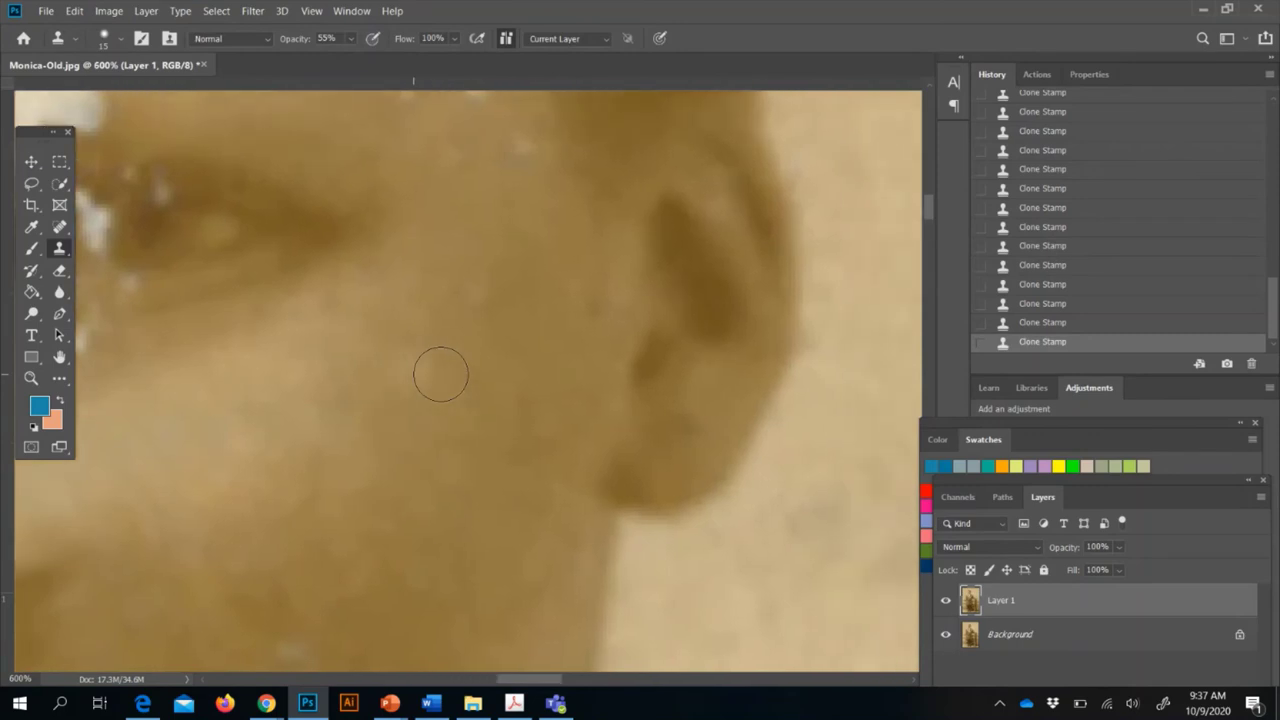
pyautogui.hscroll(-5, 437, 371)
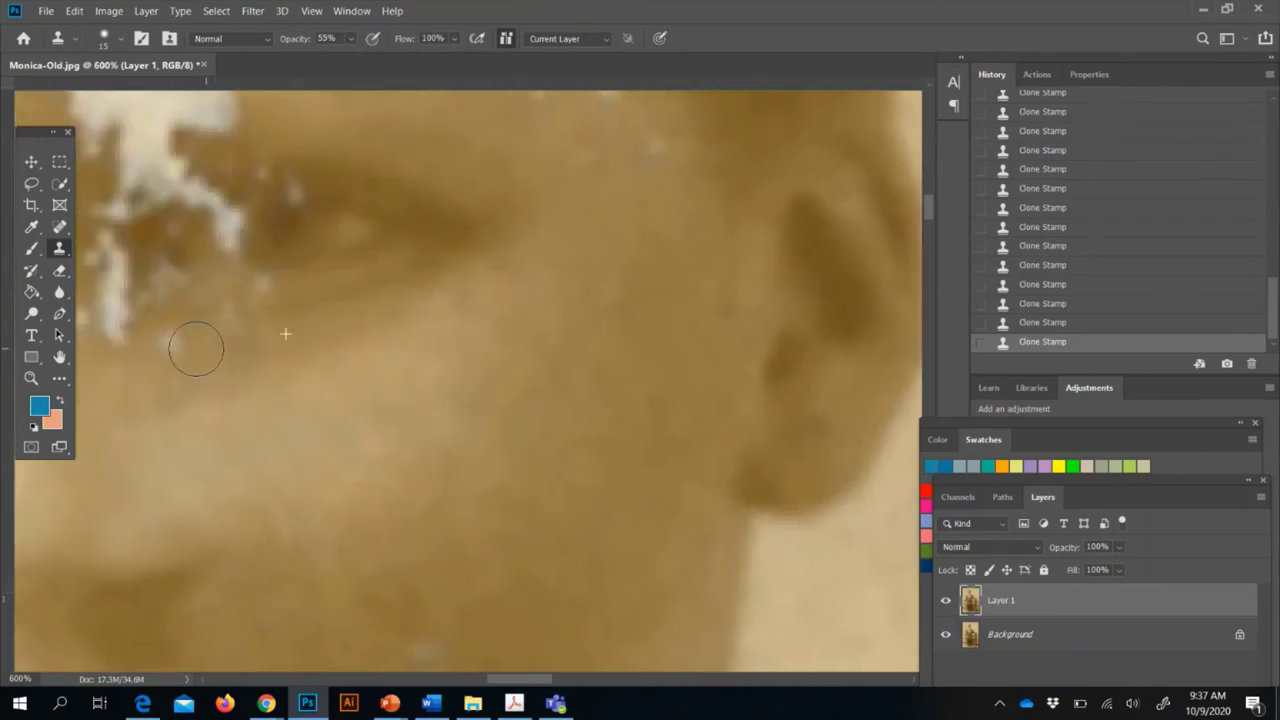
pyautogui.hscroll(1, 444, 255)
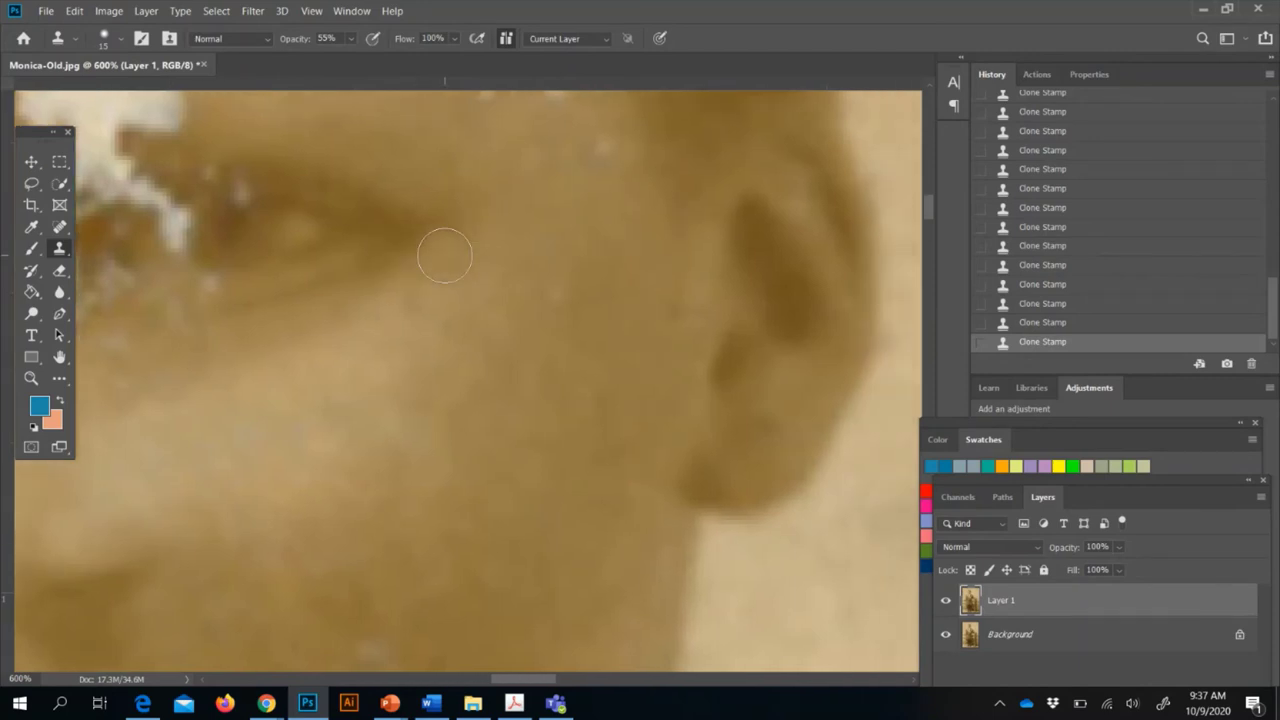
pyautogui.hscroll(-3, 440, 252)
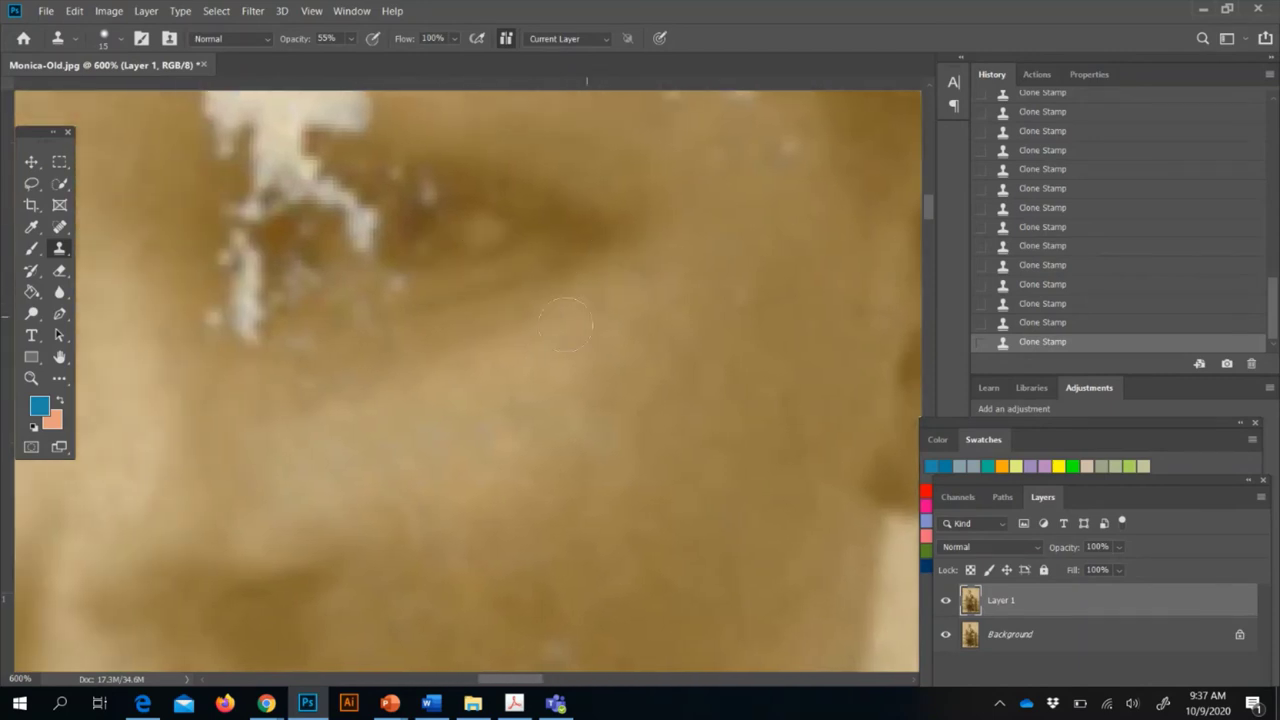
pyautogui.press('[')
pyautogui.press('[')
pyautogui.press('[')
pyautogui.press('[')
pyautogui.press('[')
pyautogui.press('[')
pyautogui.press('[')
pyautogui.press('[')
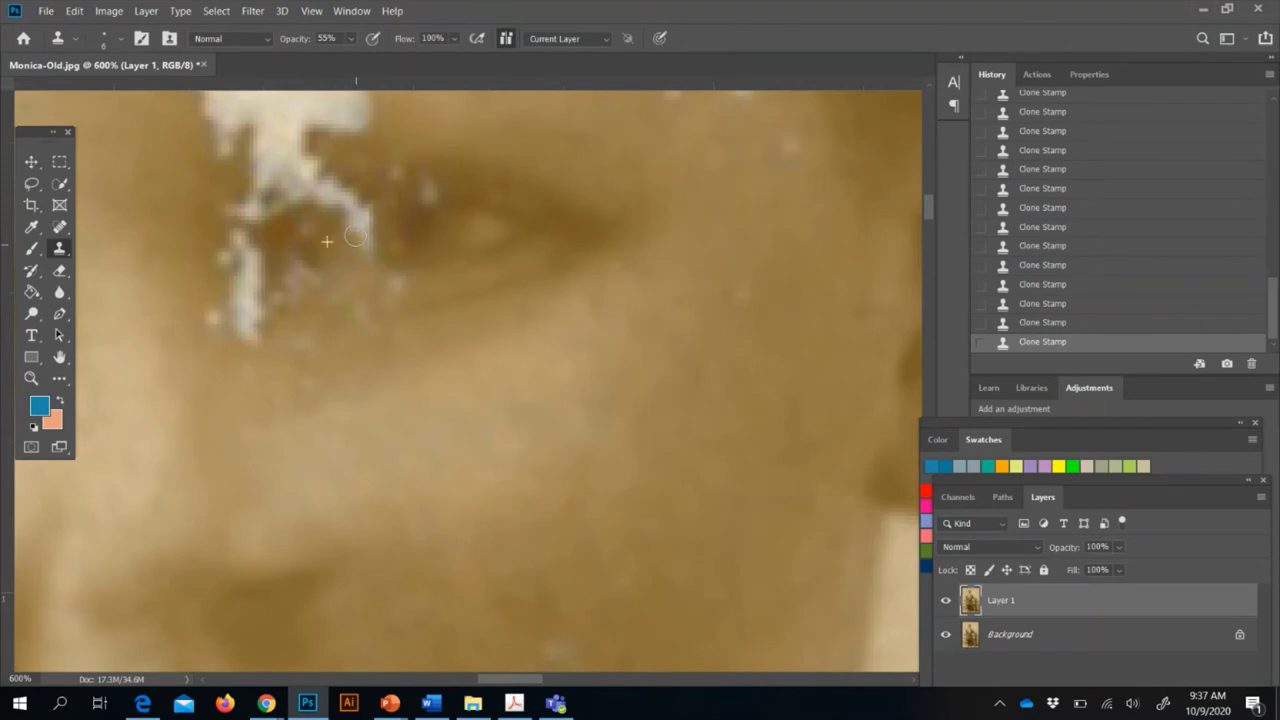
pyautogui.moveTo(354, 238)
pyautogui.mouseDown()
pyautogui.moveTo(348, 228)
pyautogui.moveTo(372, 228)
pyautogui.mouseUp()
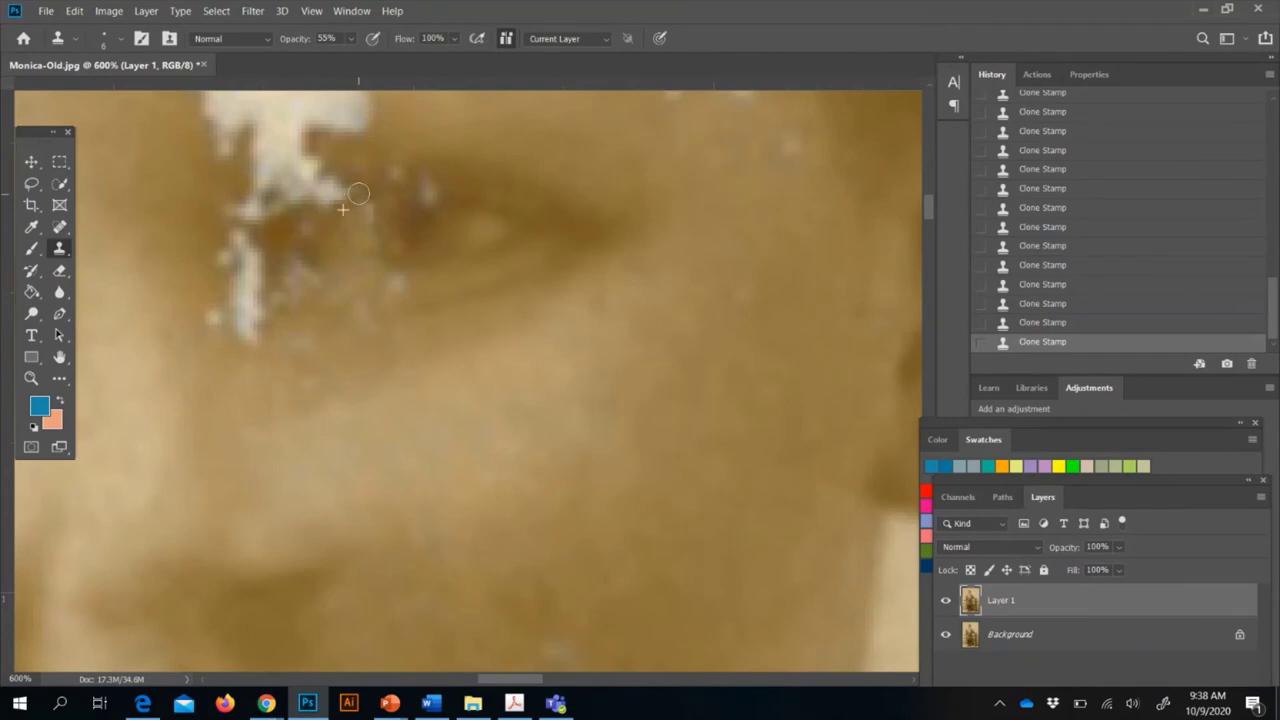
pyautogui.moveTo(358, 193); pyautogui.dragTo(349, 211)
pyautogui.click(405, 173)
pyautogui.click(400, 171)
pyautogui.scroll(-4, 444, 316)
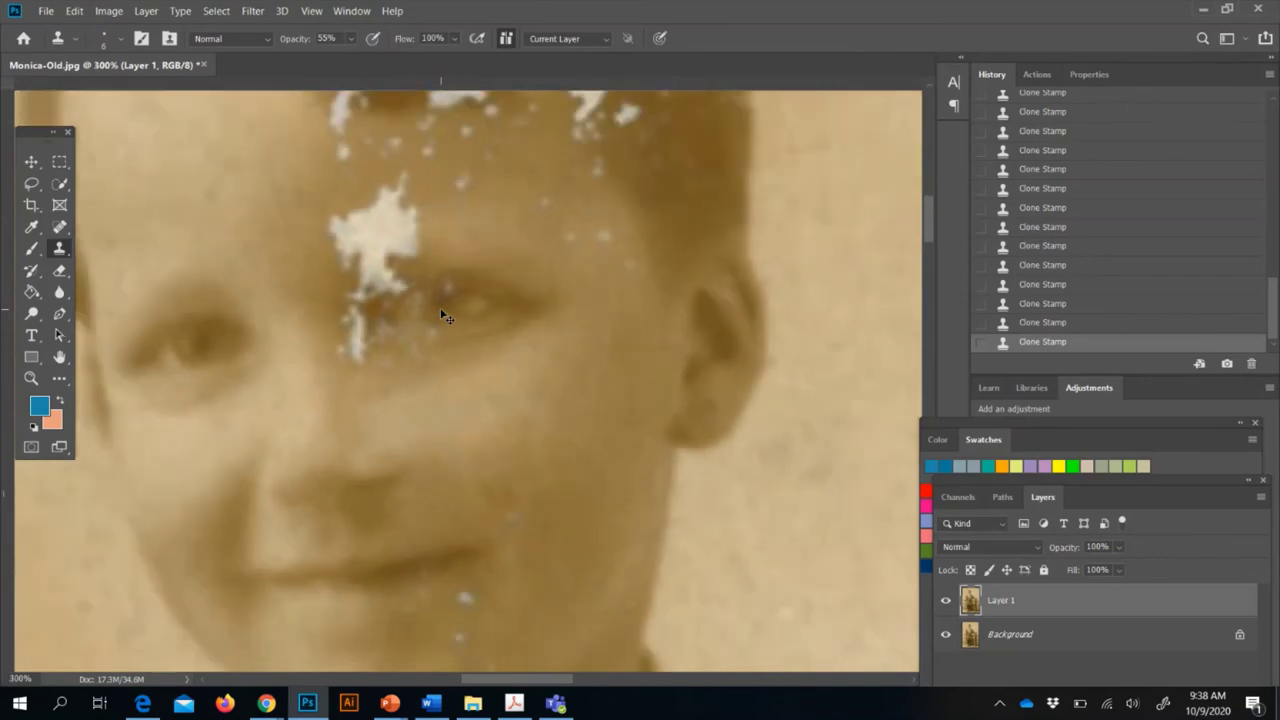
pyautogui.scroll(-1, 444, 316)
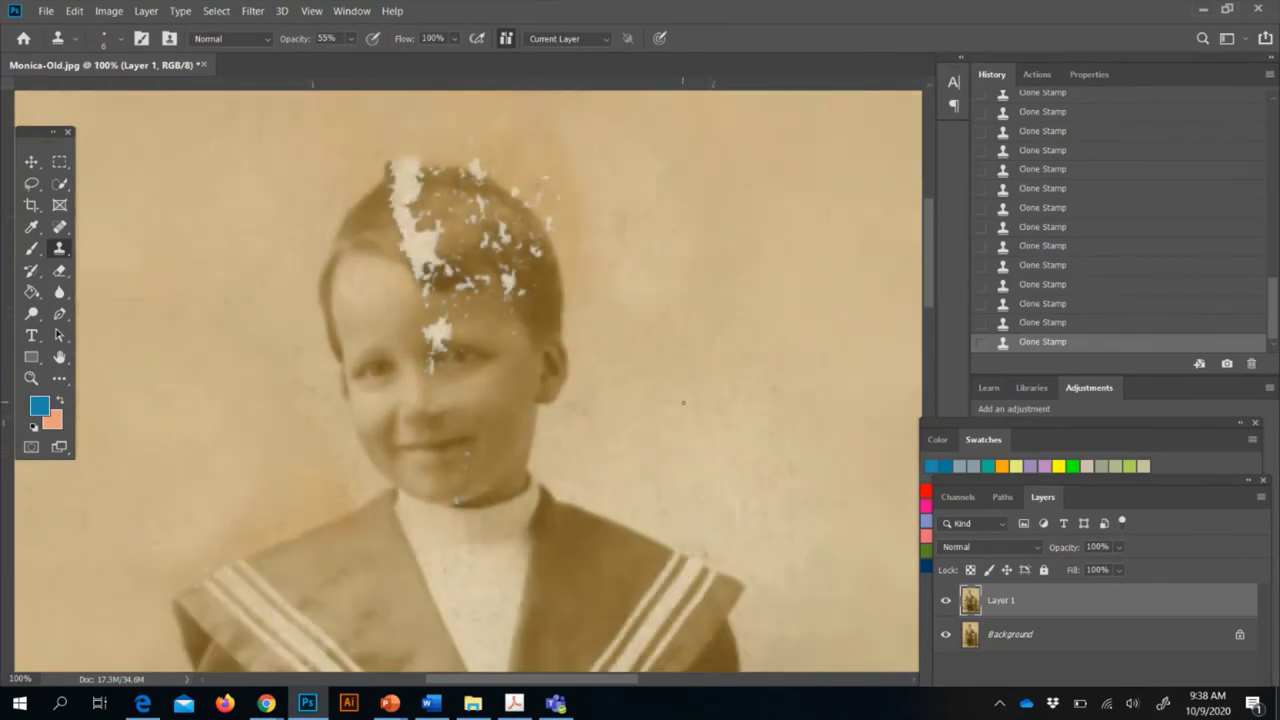
# Heal the small pale specks along the lower eyelid of the damaged eye with a 7 px Spot Healing Brush
pyautogui.scroll(3, 689, 410)
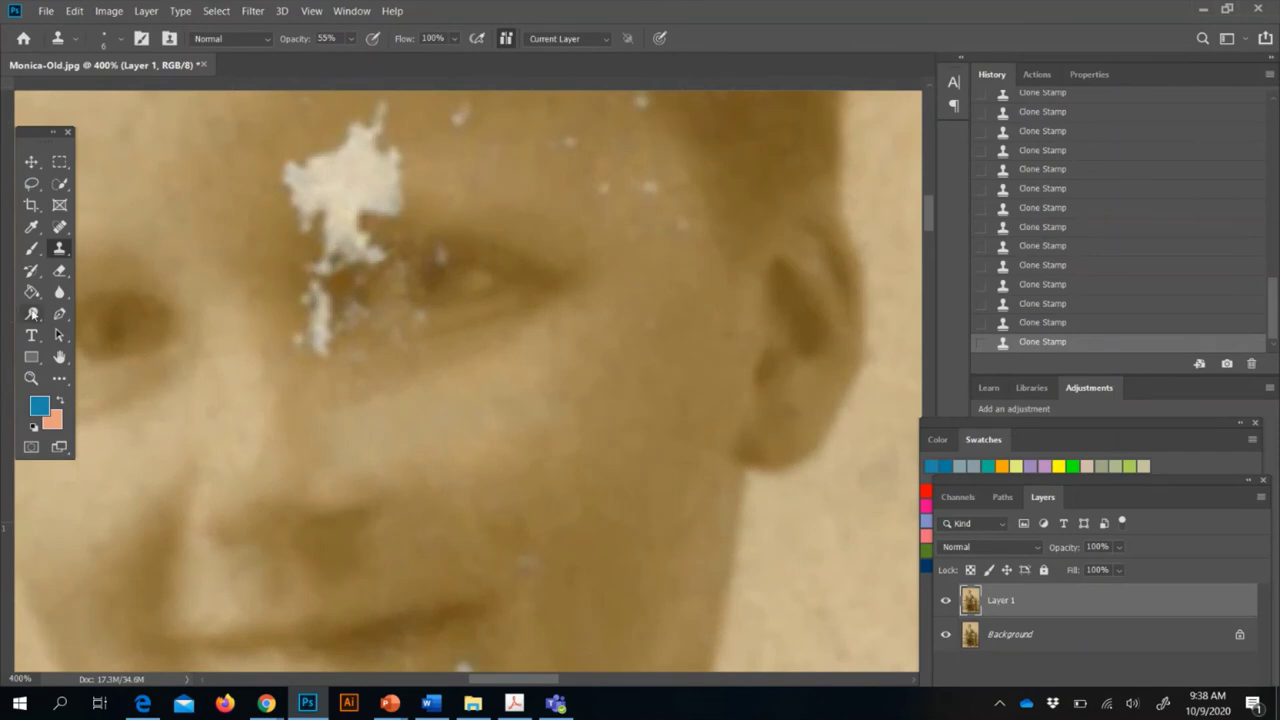
pyautogui.click(59, 226)
pyautogui.press('[')
pyautogui.press('[')
pyautogui.press('[')
pyautogui.press('[')
pyautogui.press('[')
pyautogui.press('[')
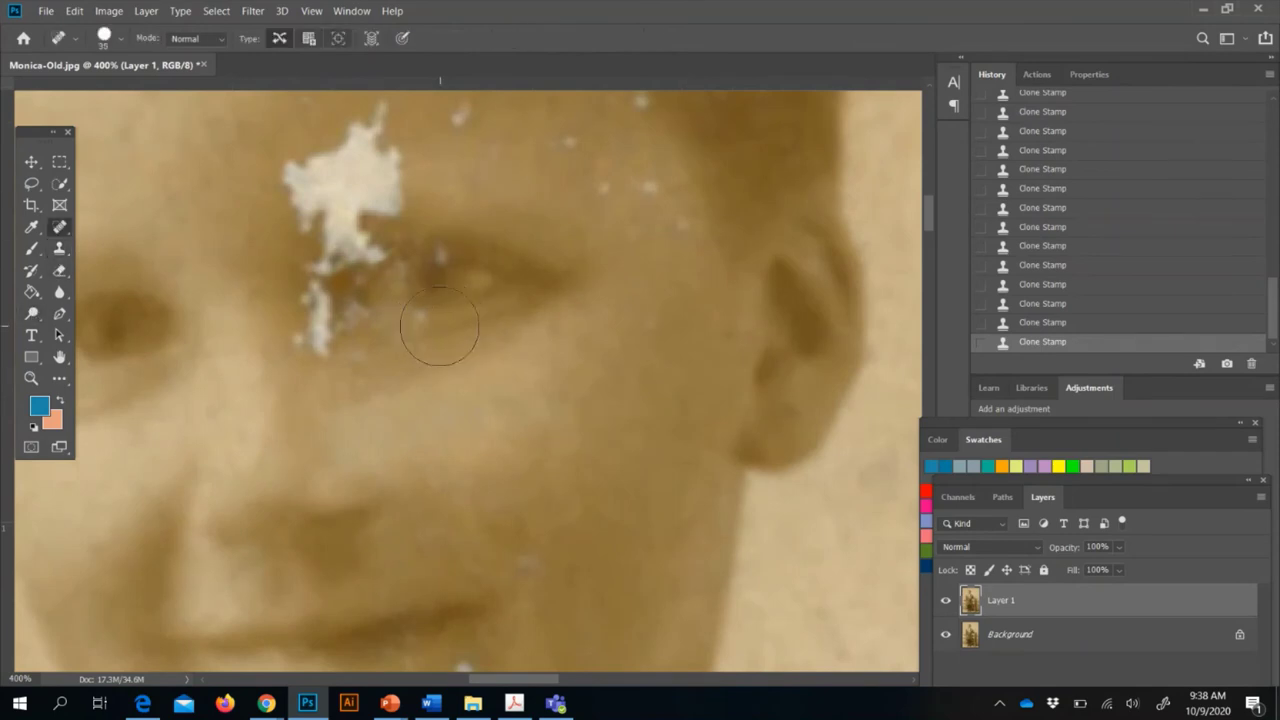
pyautogui.click(417, 317)
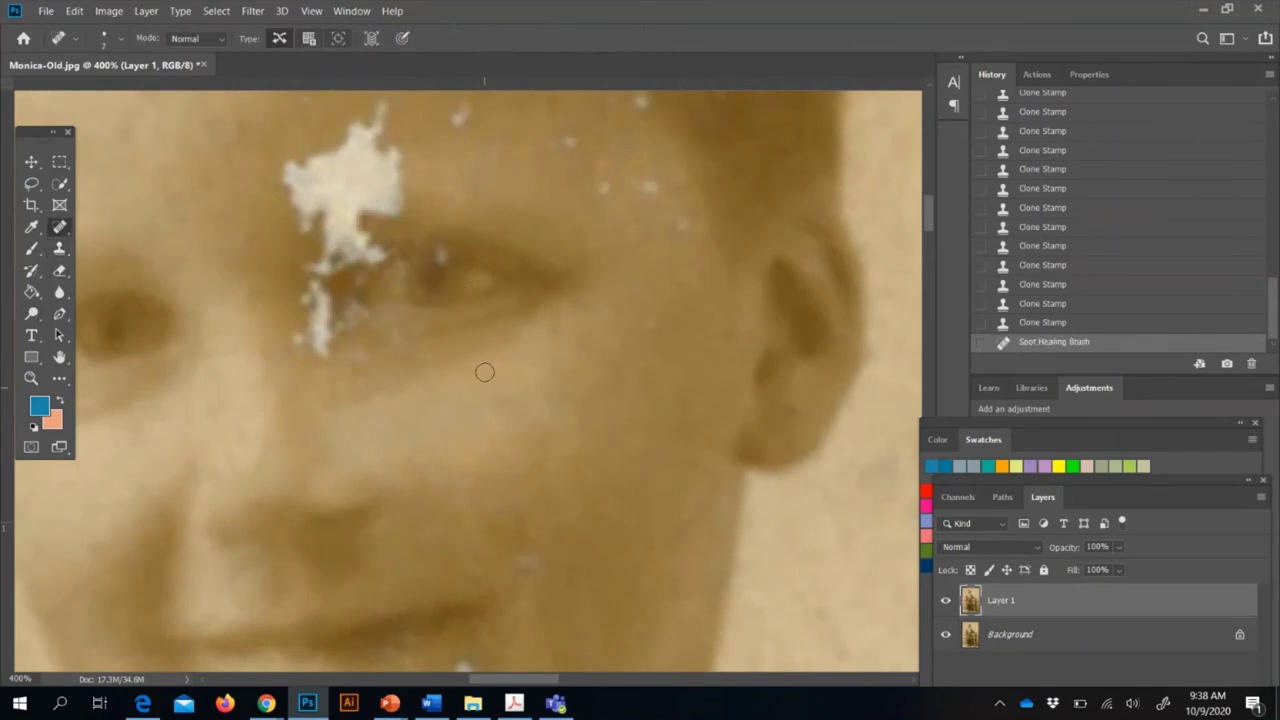
pyautogui.moveTo(431, 316)
pyautogui.mouseDown()
pyautogui.moveTo(403, 319)
pyautogui.moveTo(406, 343)
pyautogui.mouseUp()
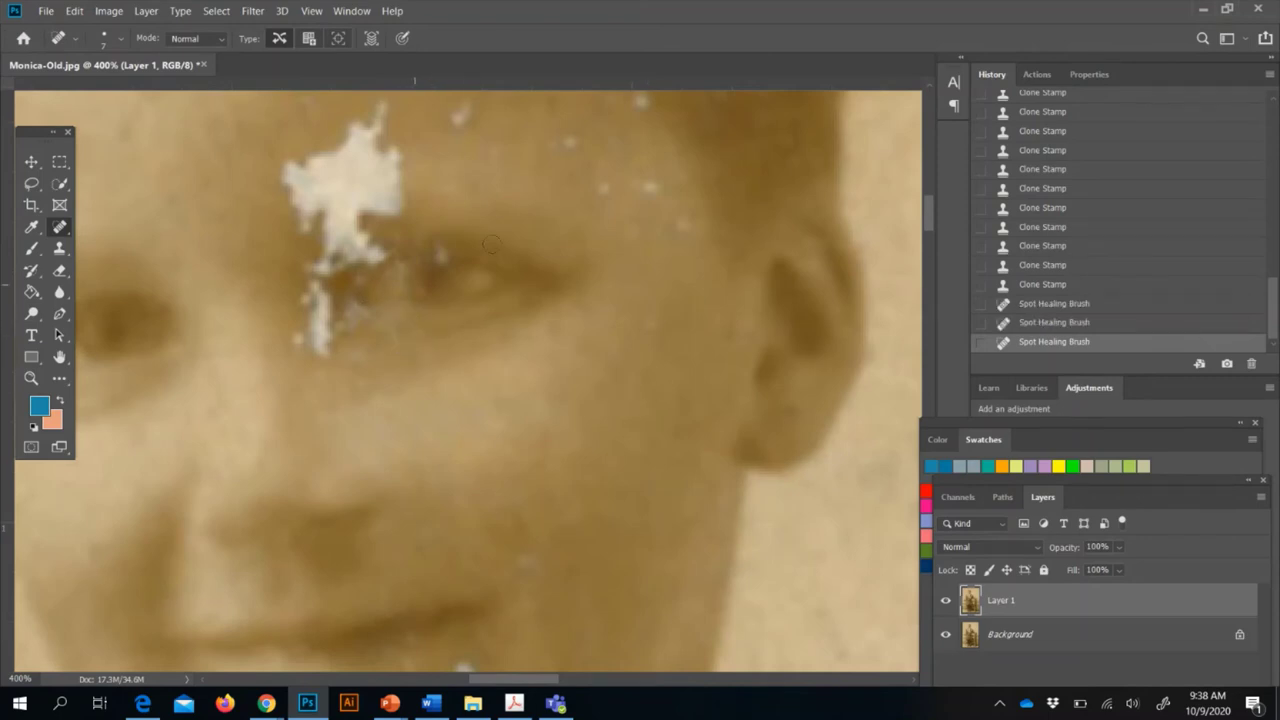
# Smooth the skin just under the lower eyelid with short 6 px Clone Stamp strokes
pyautogui.click(59, 249)
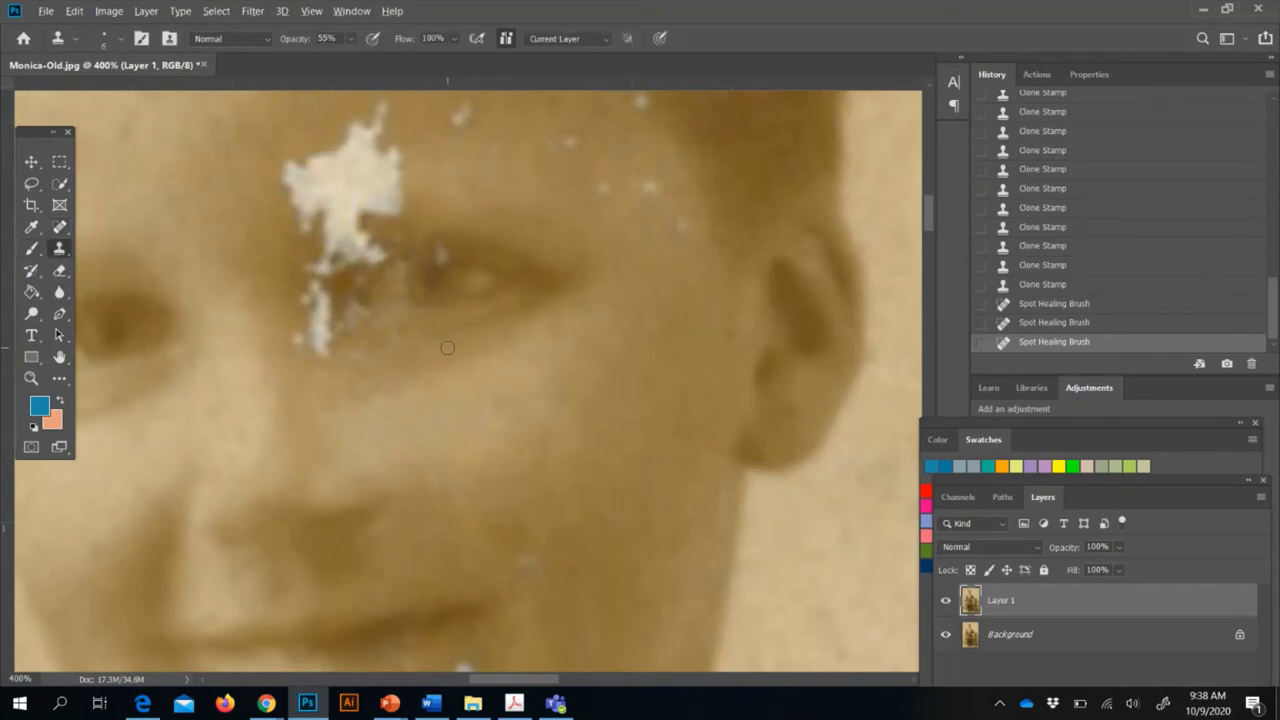
pyautogui.moveTo(426, 347); pyautogui.dragTo(435, 348)
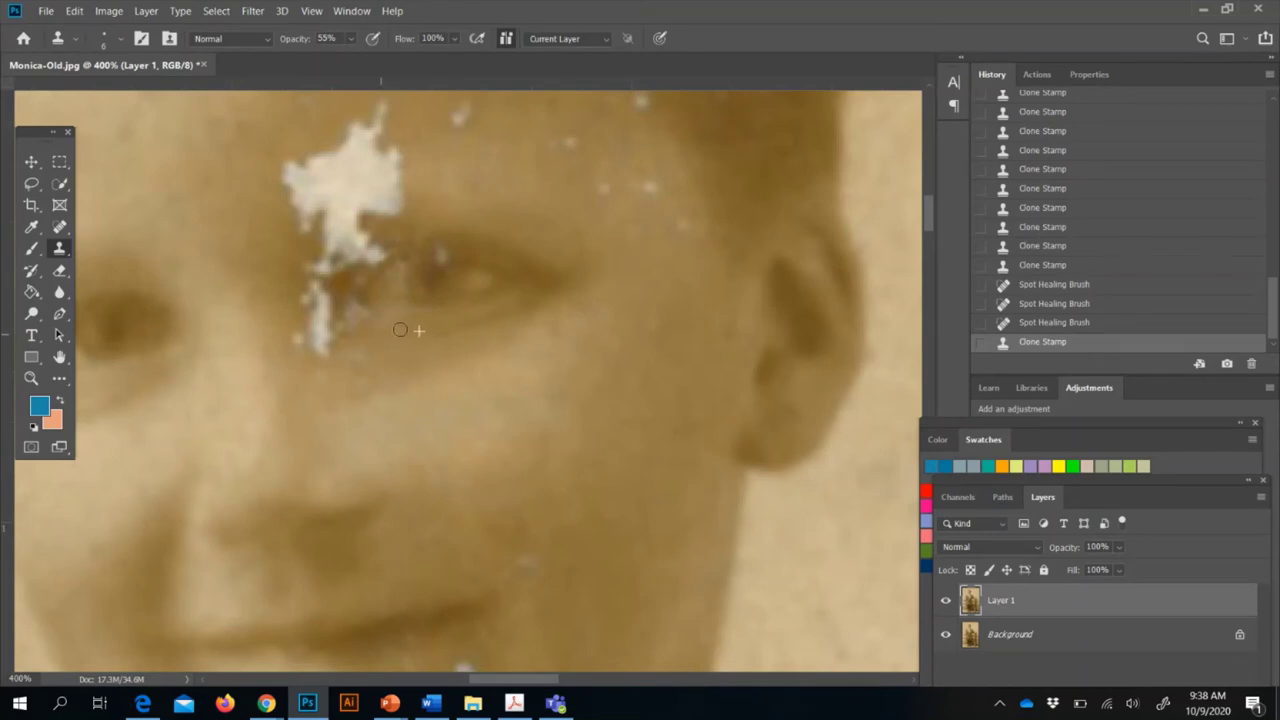
pyautogui.moveTo(400, 329); pyautogui.dragTo(403, 328)
pyautogui.moveTo(374, 338); pyautogui.dragTo(372, 340)
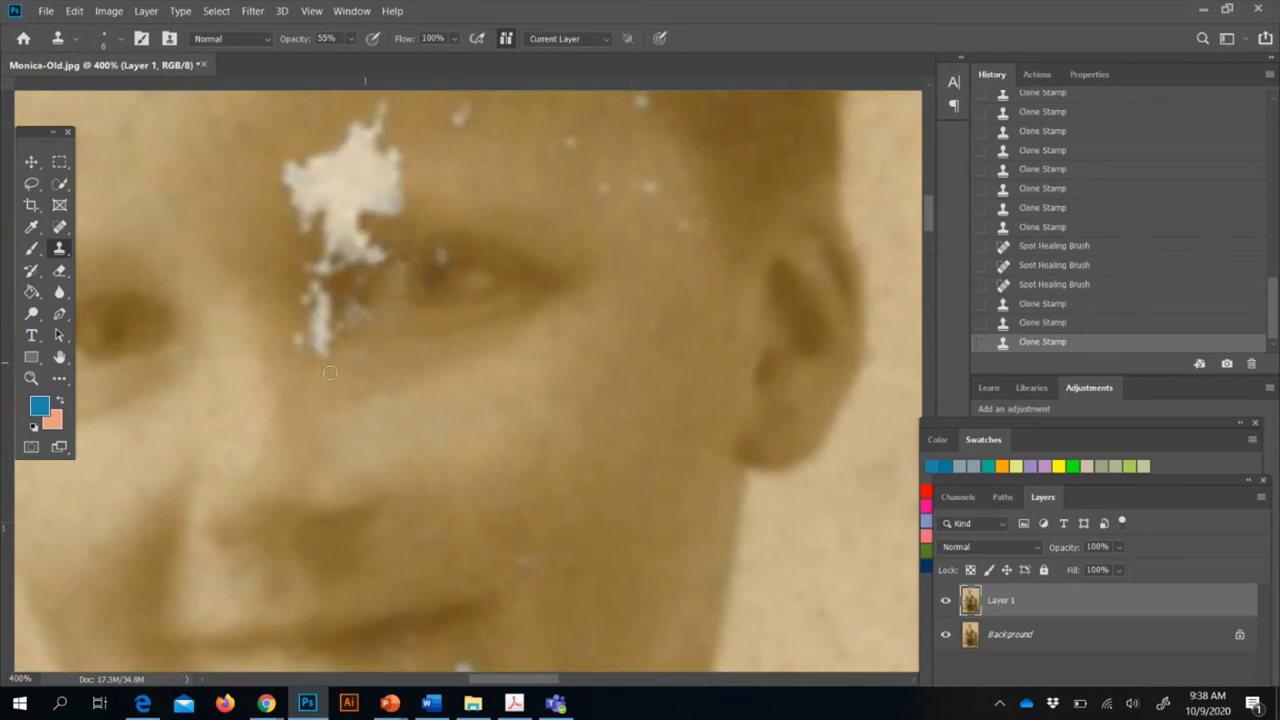
# Enlarge the Clone Stamp brush to 15 px and cover the white strip between the nose bridge and the eye's inner corner
pyautogui.press(']')
pyautogui.press(']')
pyautogui.press(']')
pyautogui.press(']')
pyautogui.press(']')
pyautogui.moveTo(323, 394)
pyautogui.mouseDown()
pyautogui.moveTo(309, 337)
pyautogui.moveTo(331, 334)
pyautogui.moveTo(360, 360)
pyautogui.moveTo(343, 346)
pyautogui.moveTo(357, 329)
pyautogui.moveTo(310, 305)
pyautogui.mouseUp()
pyautogui.moveTo(310, 300); pyautogui.dragTo(318, 322)
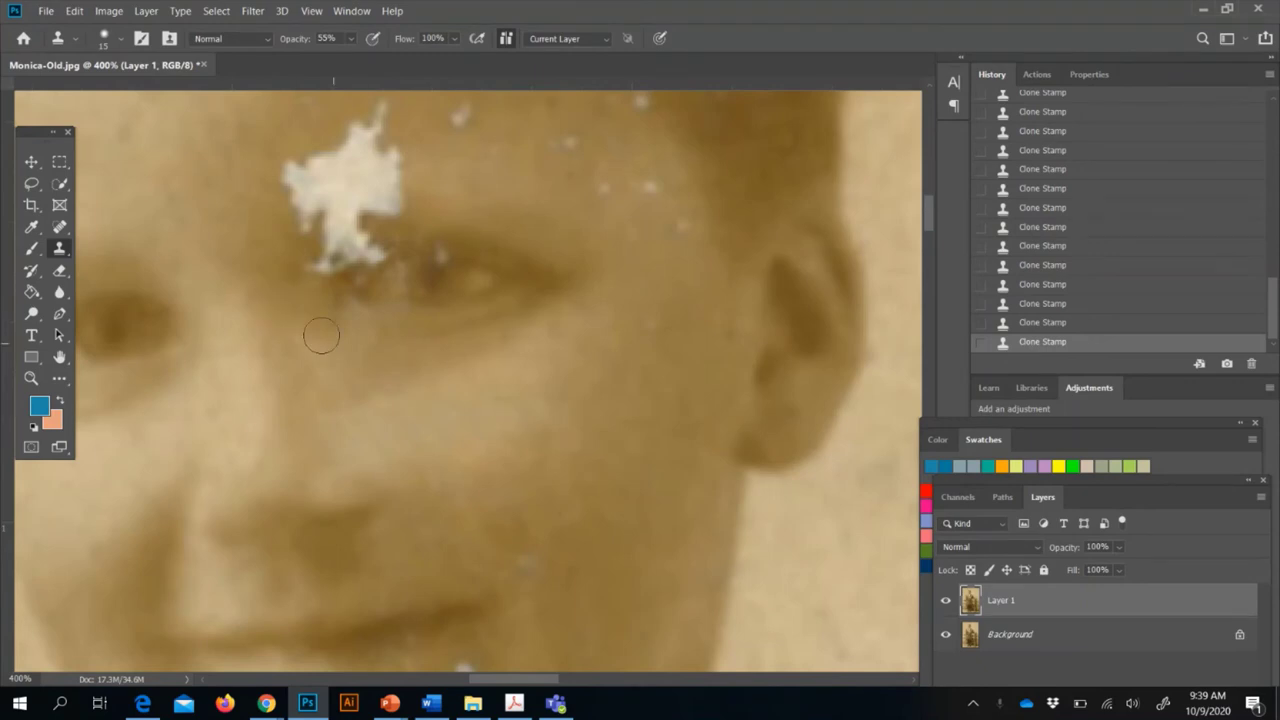
# Rebuild the eye's inner half and trim the white patch's edge above it, bringing the Clone Stamp brush to 20 px
pyautogui.press('[')
pyautogui.press('[')
pyautogui.press(']')
pyautogui.press(']')
pyautogui.press(']')
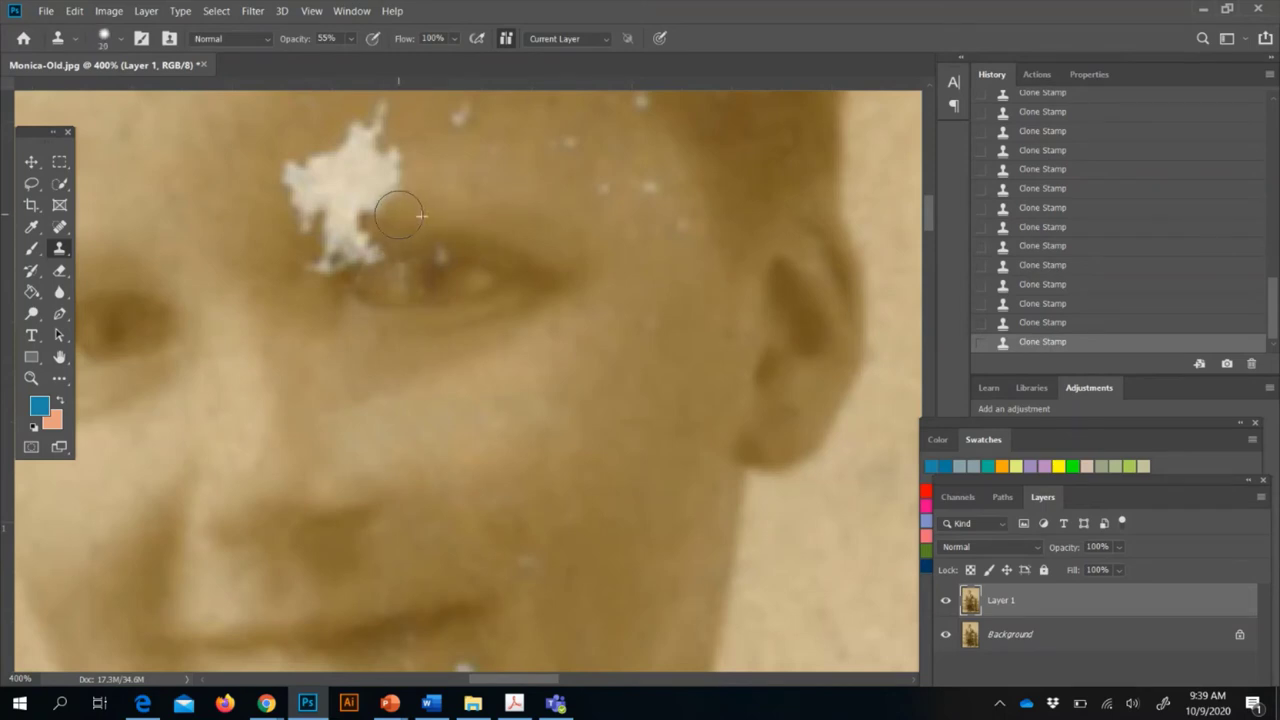
# Reduce the Clone Stamp brush to 7 px and retouch the inner white of the damaged eye
pyautogui.press('[')
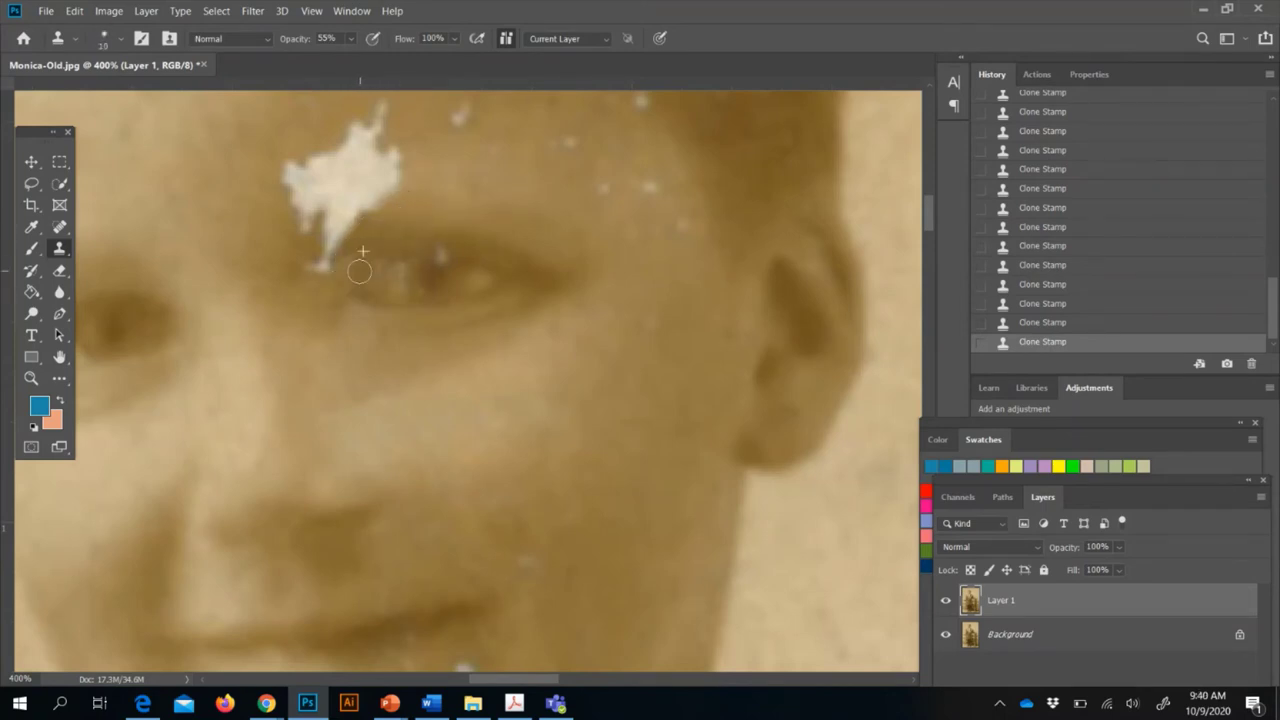
pyautogui.press('[')
pyautogui.press('[')
pyautogui.press('[')
pyautogui.click(408, 285)
pyautogui.click(386, 286)
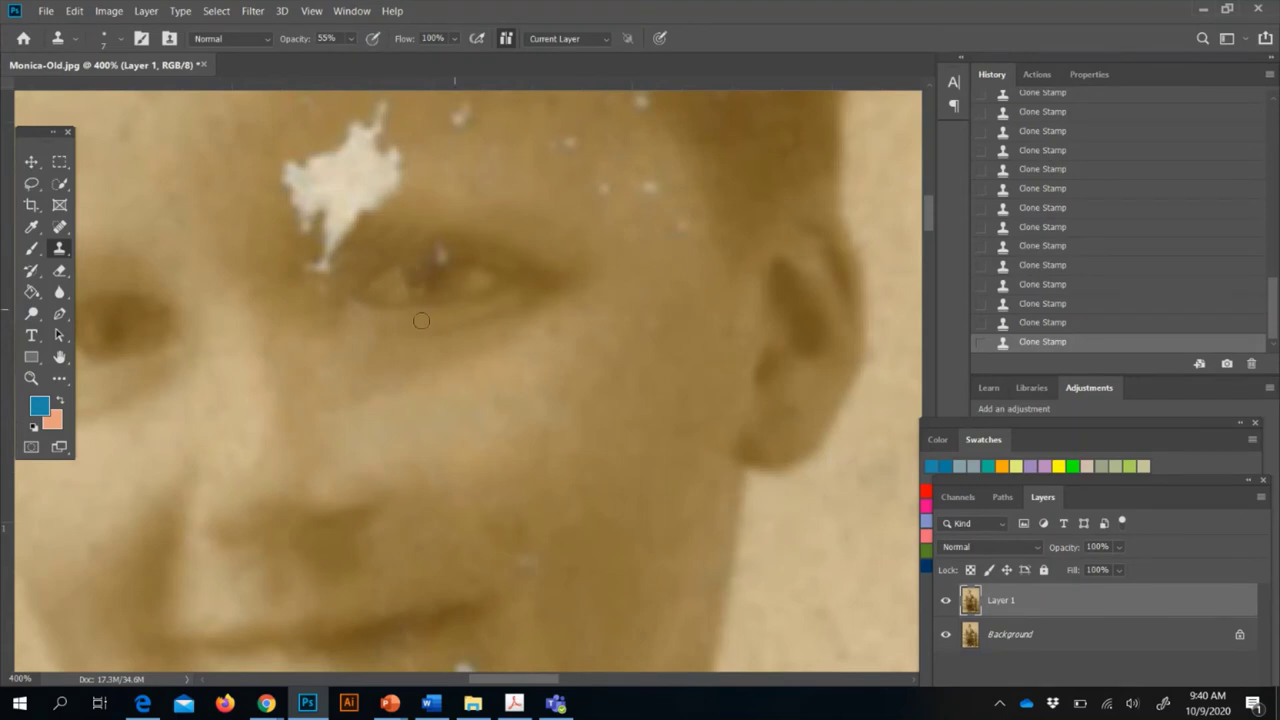
# Clone forehead skin over the white patch above the inner eyebrow, finishing its remnants with a 20 px brush
pyautogui.scroll(-3, 466, 196)
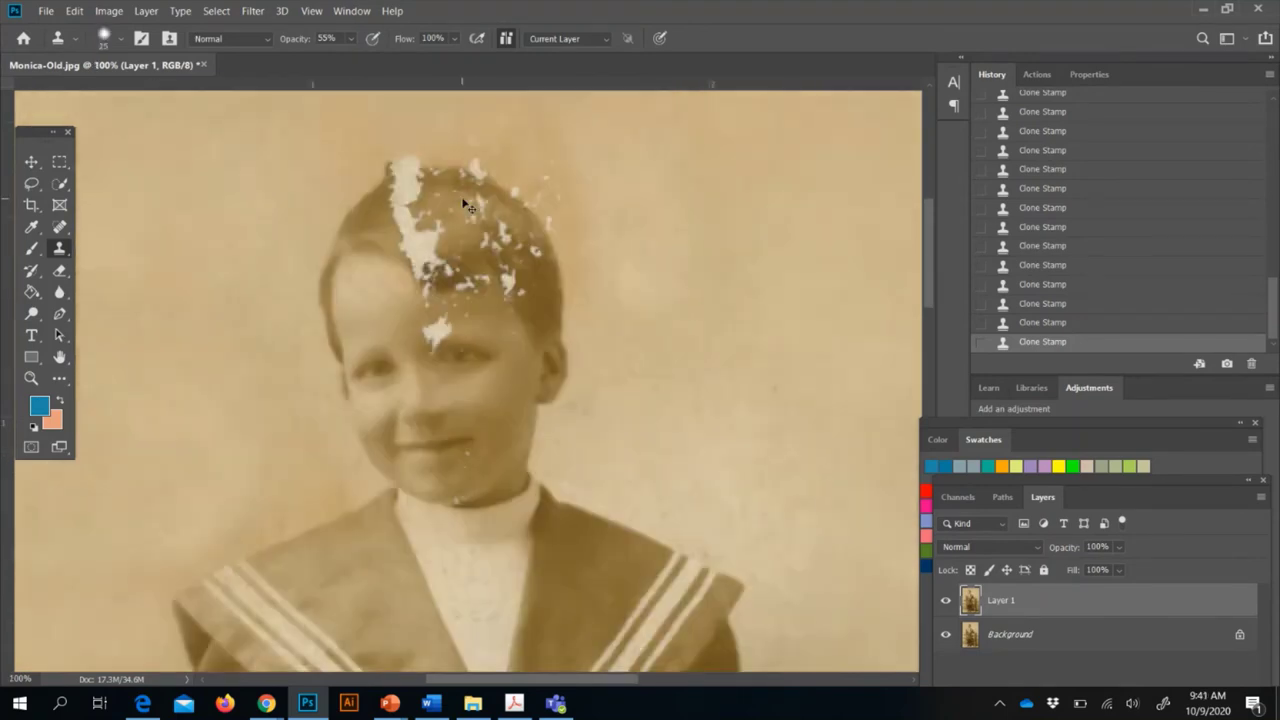
pyautogui.scroll(1, 471, 206)
pyautogui.moveTo(432, 283)
pyautogui.mouseDown()
pyautogui.moveTo(392, 252)
pyautogui.moveTo(387, 300)
pyautogui.moveTo(357, 314)
pyautogui.moveTo(392, 321)
pyautogui.moveTo(406, 306)
pyautogui.moveTo(394, 331)
pyautogui.mouseUp()
pyautogui.rightClick(420, 315)
pyautogui.press('Escape')
pyautogui.press('[')
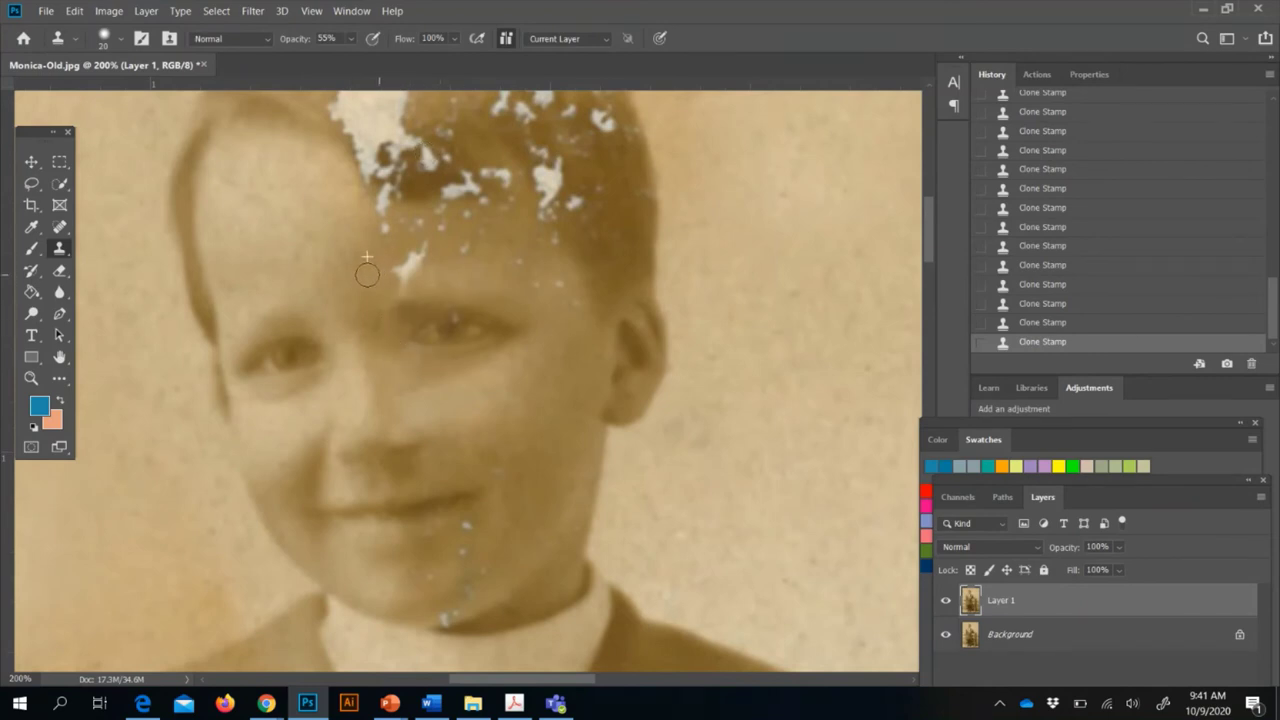
pyautogui.moveTo(368, 269)
pyautogui.mouseDown()
pyautogui.moveTo(392, 284)
pyautogui.moveTo(408, 266)
pyautogui.mouseUp()
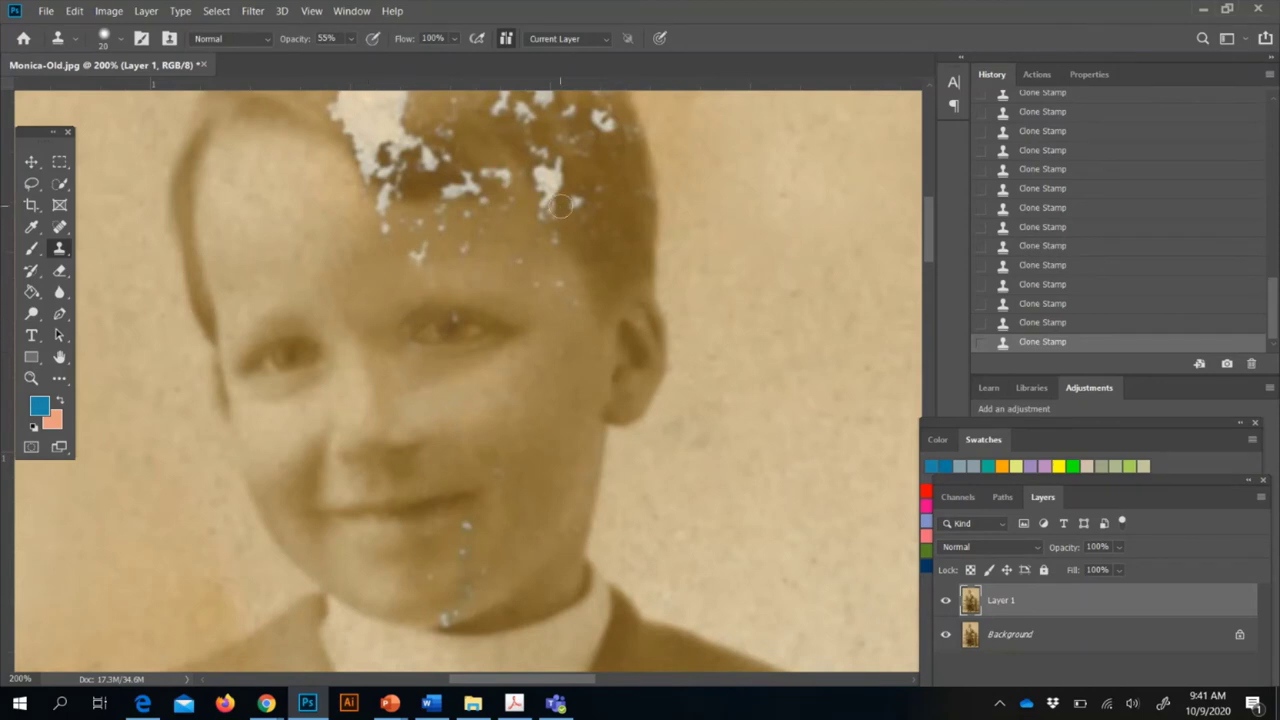
pyautogui.click(361, 351)
pyautogui.click(418, 254)
# Heal the line of pale specks from the mouth corner down to the chin with a 15 px Spot Healing Brush
pyautogui.press('j')
pyautogui.click(466, 527)
pyautogui.click(472, 542)
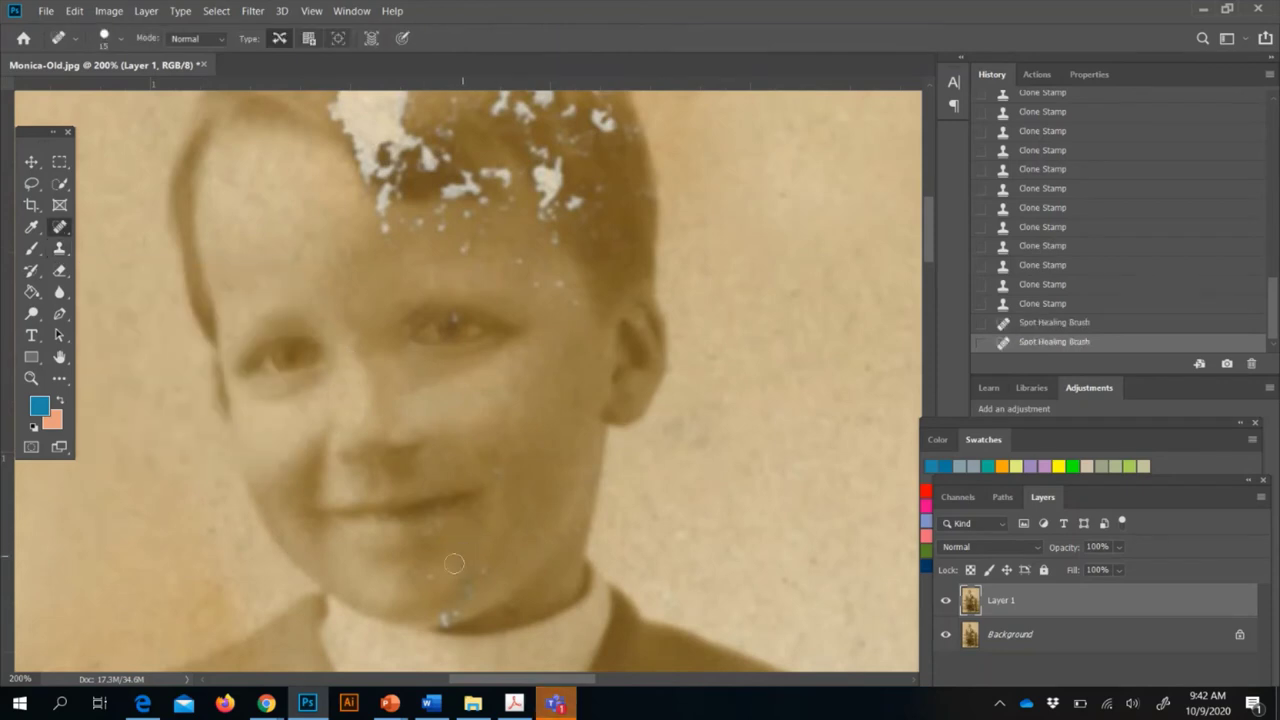
pyautogui.click(462, 562)
pyautogui.click(471, 584)
pyautogui.click(463, 598)
pyautogui.click(452, 615)
pyautogui.click(457, 609)
pyautogui.click(444, 601)
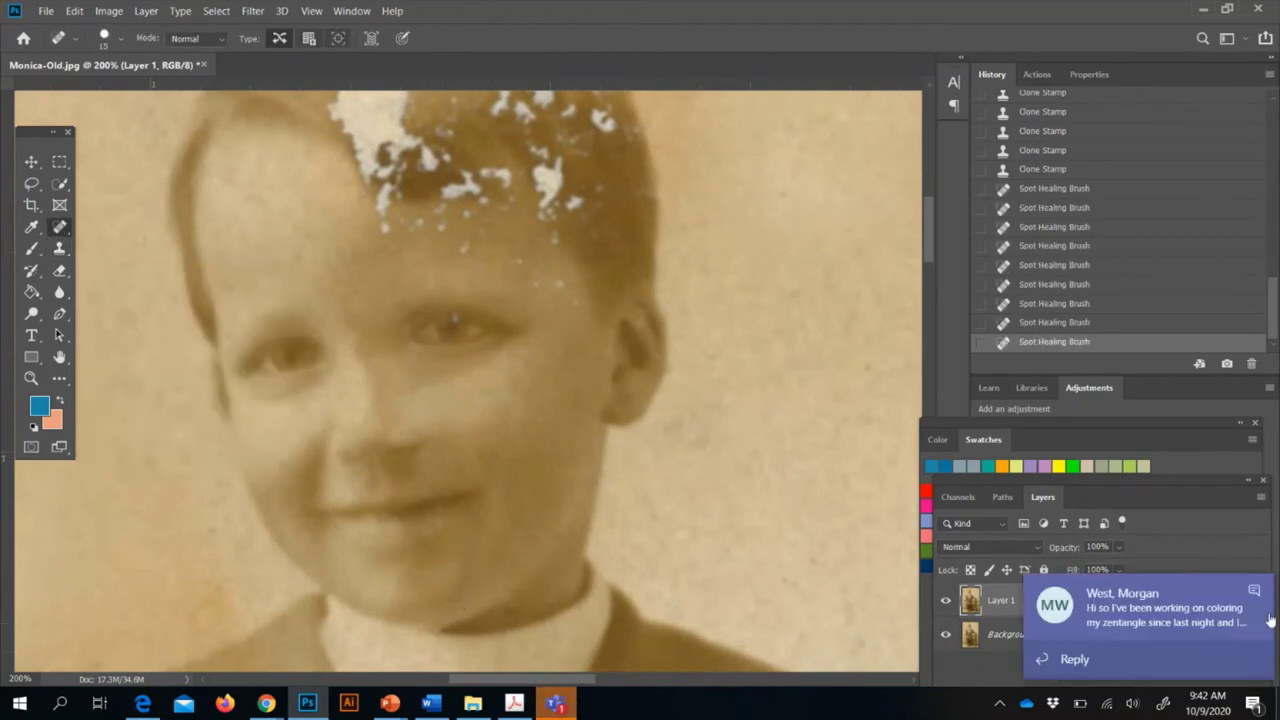
# Heal the scattered white specks across the forehead below the hairline with the Spot Healing Brush
pyautogui.click(557, 284)
pyautogui.click(538, 282)
pyautogui.click(532, 267)
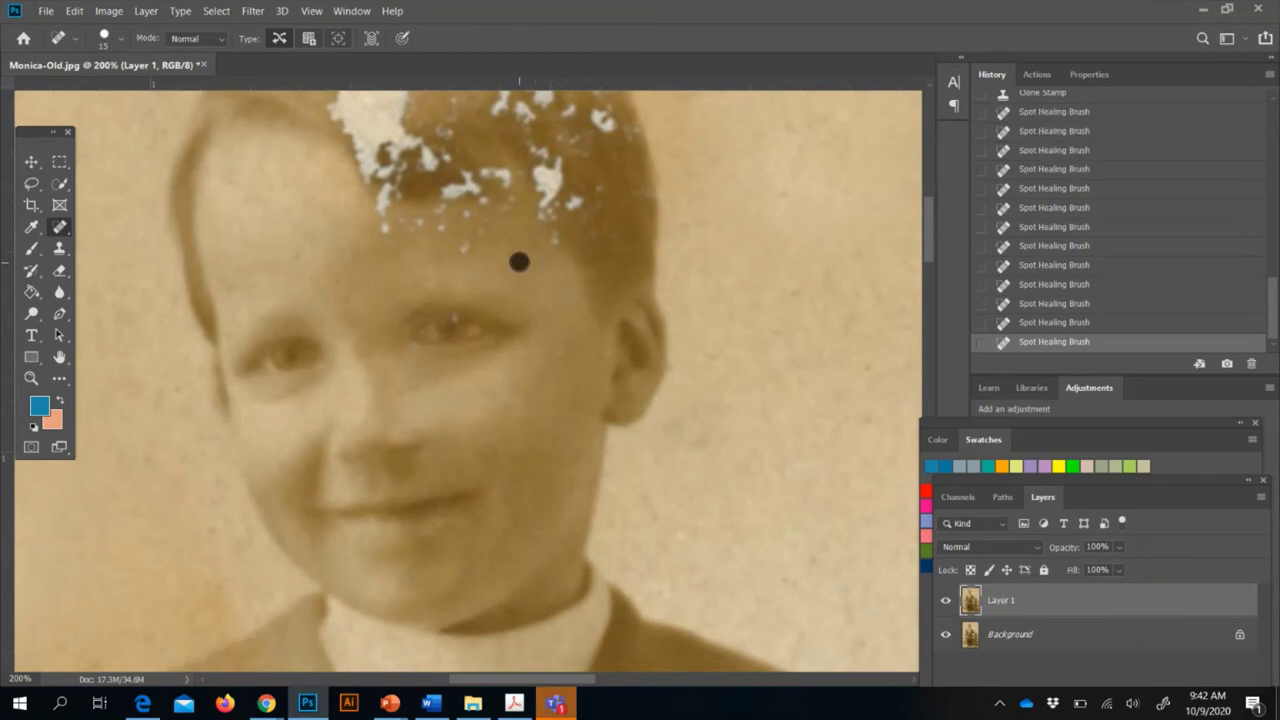
pyautogui.click(517, 261)
pyautogui.click(463, 247)
pyautogui.click(440, 225)
pyautogui.click(441, 208)
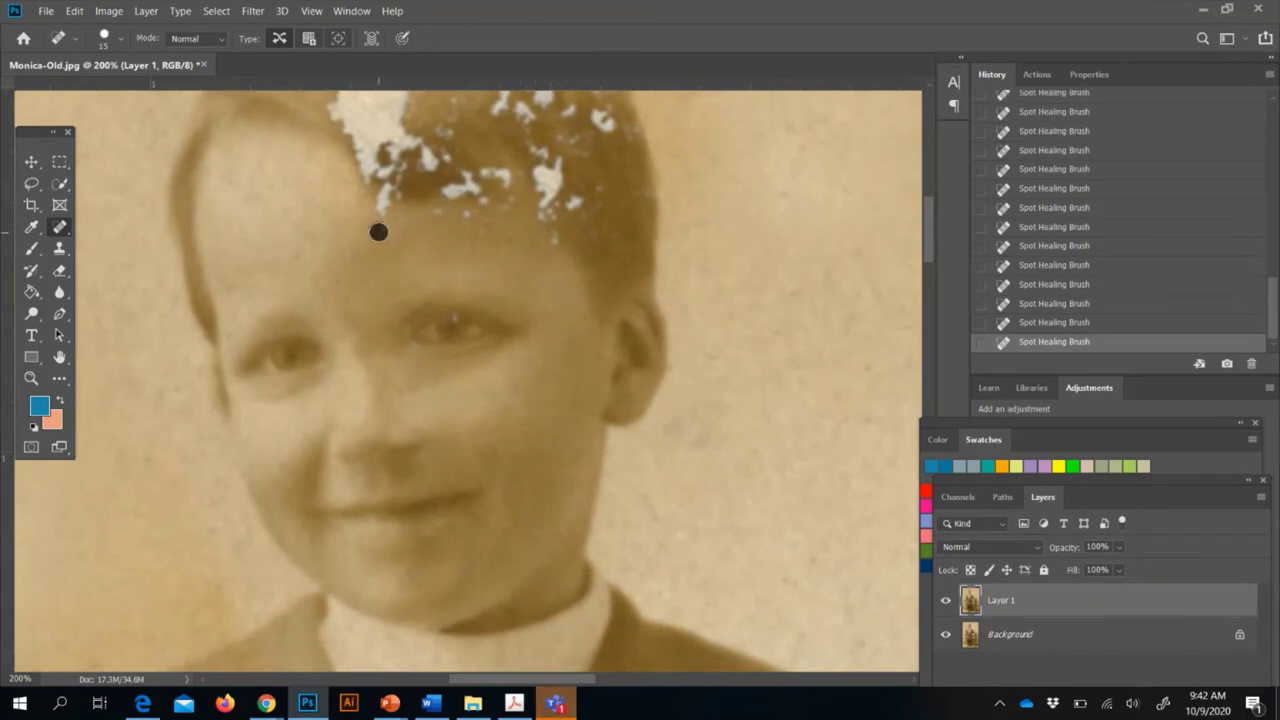
pyautogui.click(384, 228)
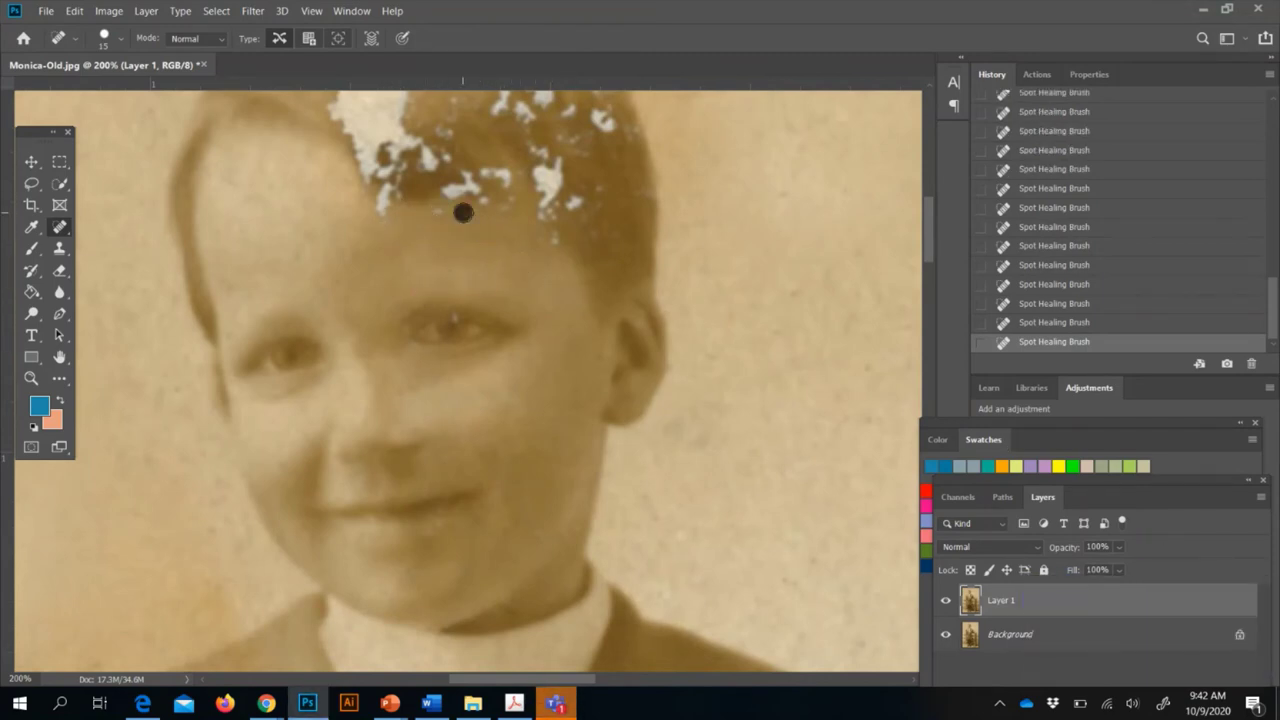
# Spot-heal the white flecks in the background above and beside the hair and at the hair's outer edge
pyautogui.scroll(3, 555, 238)
pyautogui.scroll(2, 555, 238)
pyautogui.click(474, 122)
pyautogui.moveTo(503, 143); pyautogui.dragTo(518, 155)
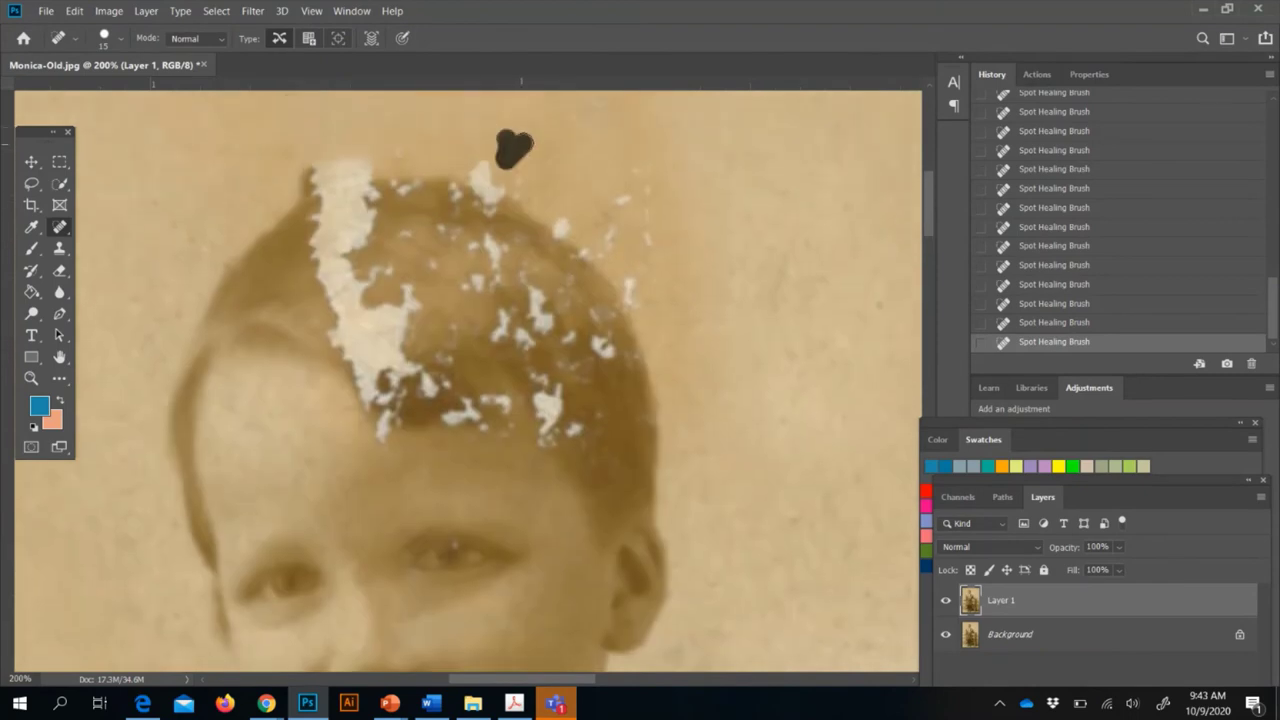
pyautogui.moveTo(636, 218); pyautogui.dragTo(655, 246)
pyautogui.click(636, 210)
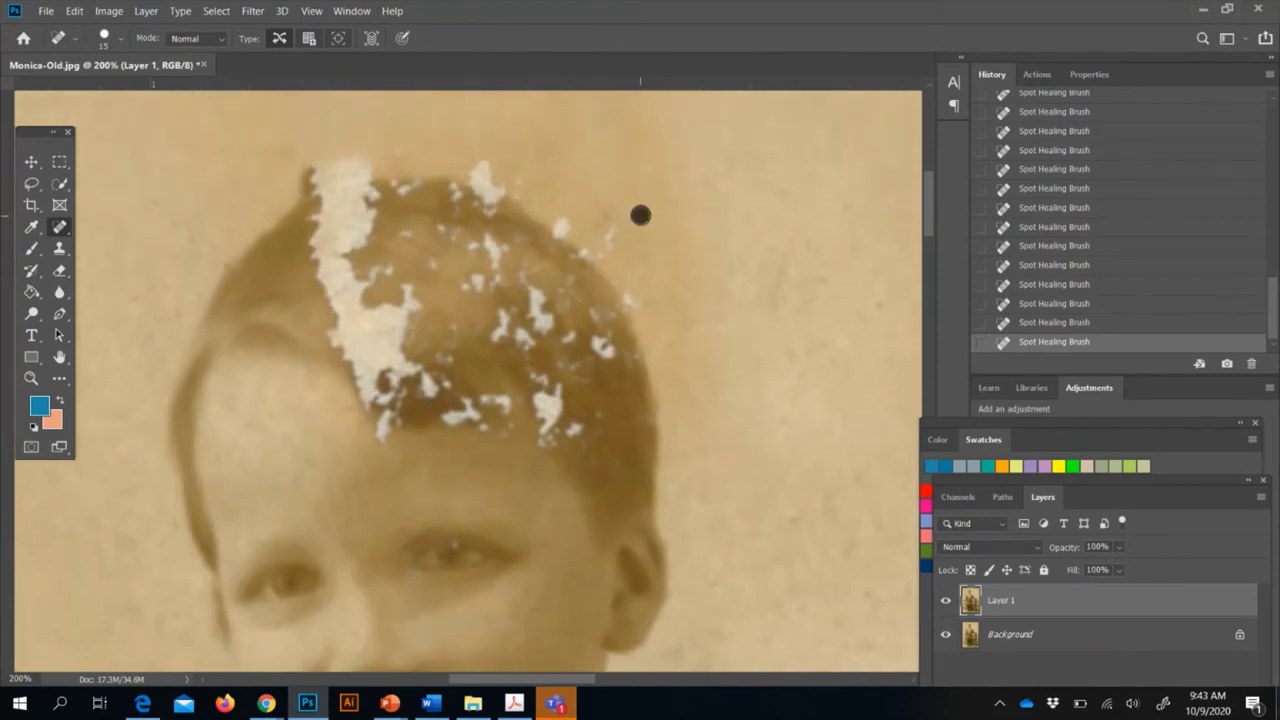
pyautogui.click(607, 233)
pyautogui.click(564, 226)
# Switch to the Patch tool and patch the uneven background beside the hair's outer edge
pyautogui.rightClick(59, 226)
pyautogui.click(120, 257)
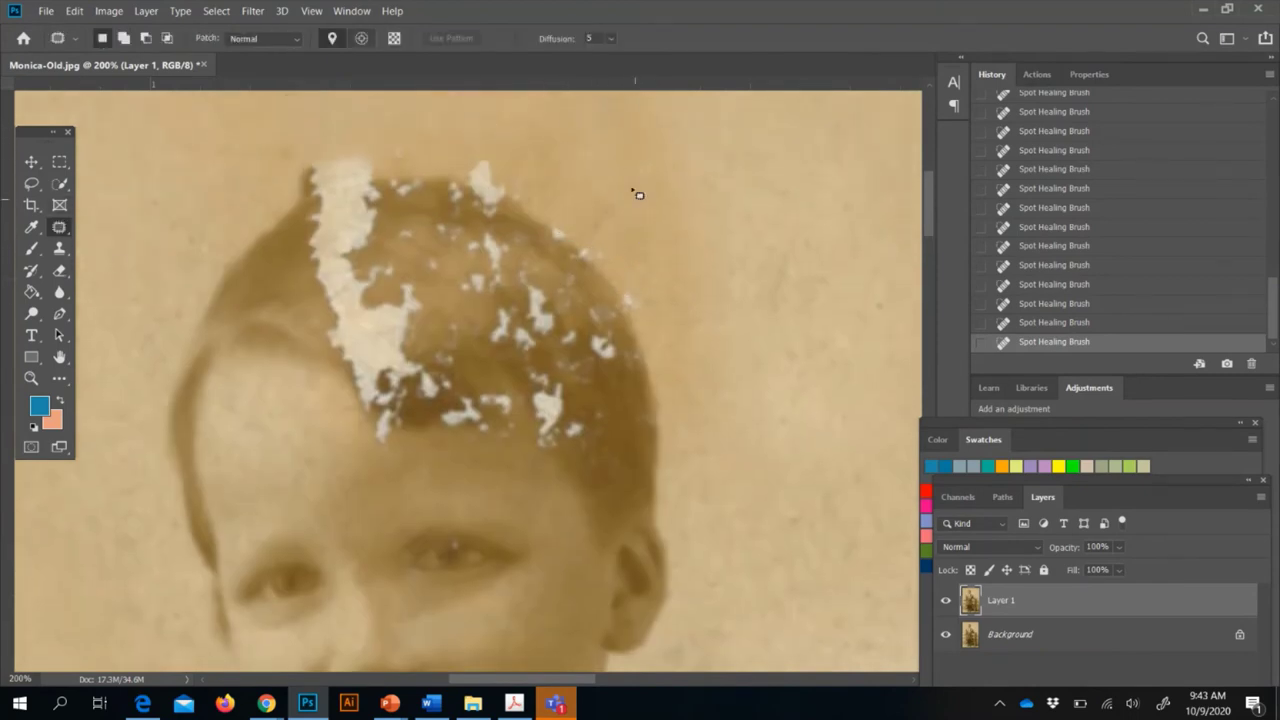
pyautogui.moveTo(634, 191)
pyautogui.mouseDown()
pyautogui.moveTo(602, 236)
pyautogui.moveTo(643, 277)
pyautogui.mouseUp()
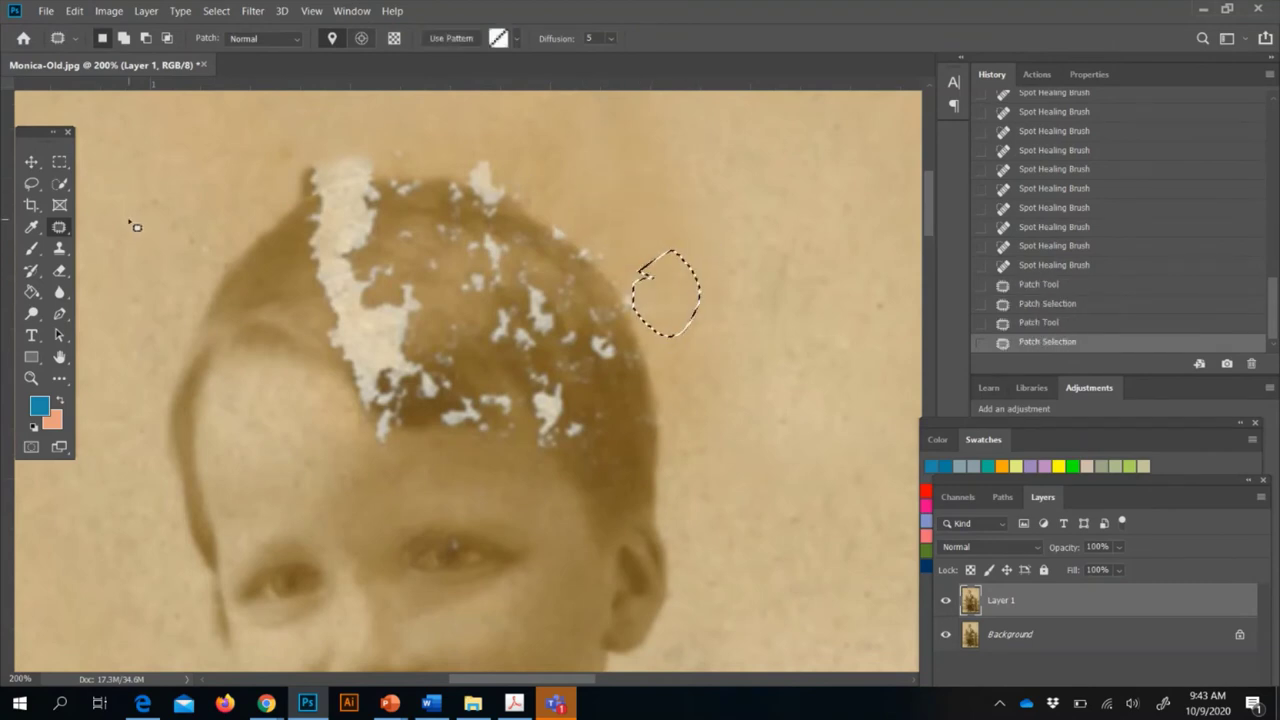
# Deselect and use the Clone Stamp to copy background over the dark wisp and the white streak's upper end above the hair
pyautogui.click(59, 248)
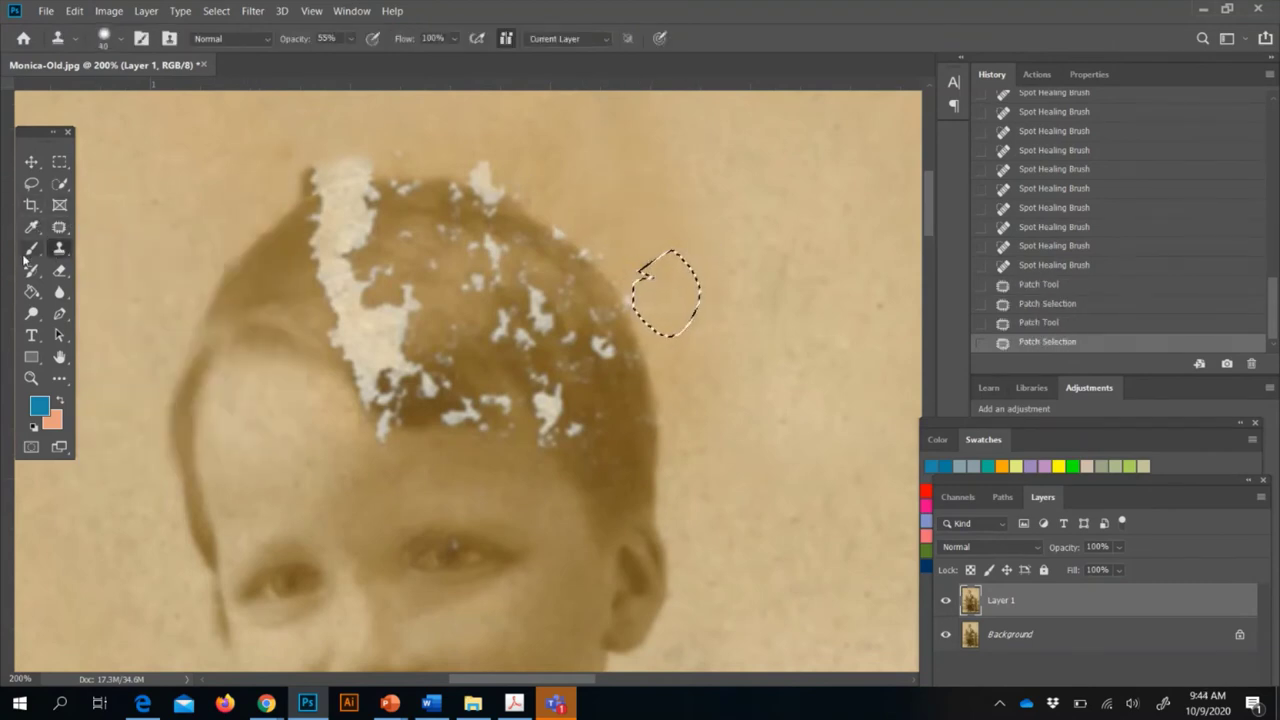
pyautogui.click(216, 11)
pyautogui.click(232, 43)
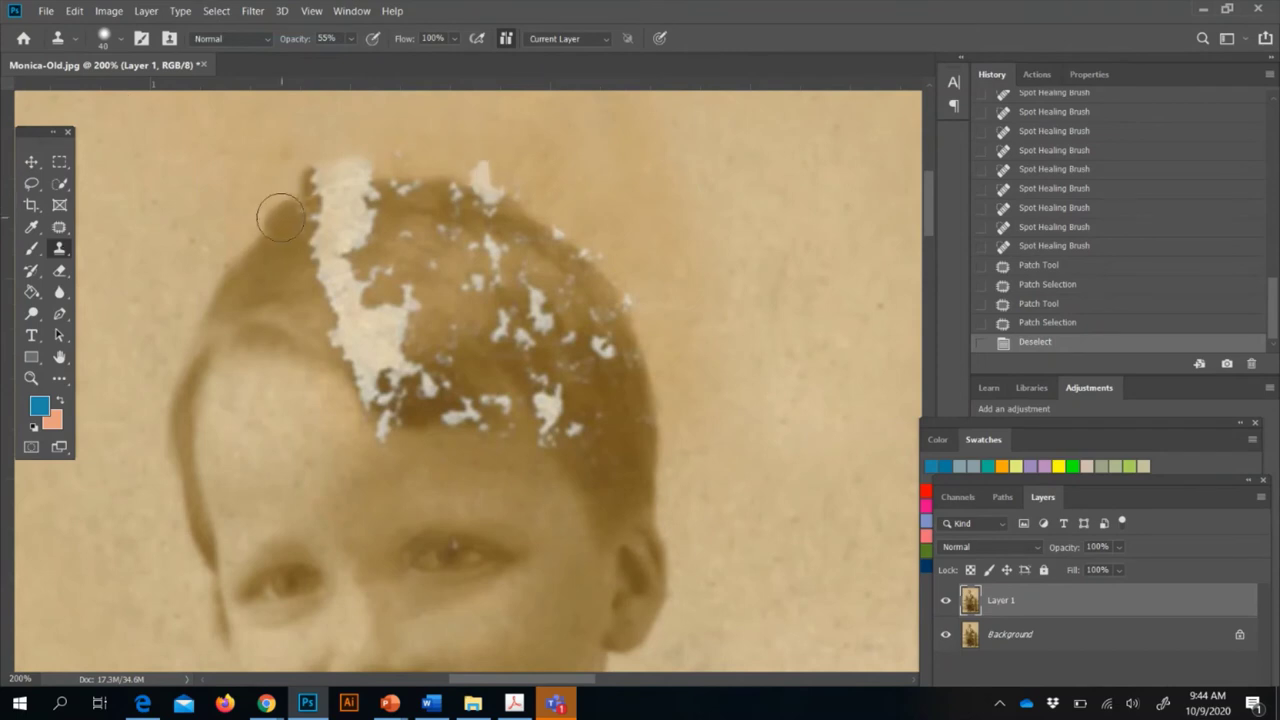
pyautogui.press('[')
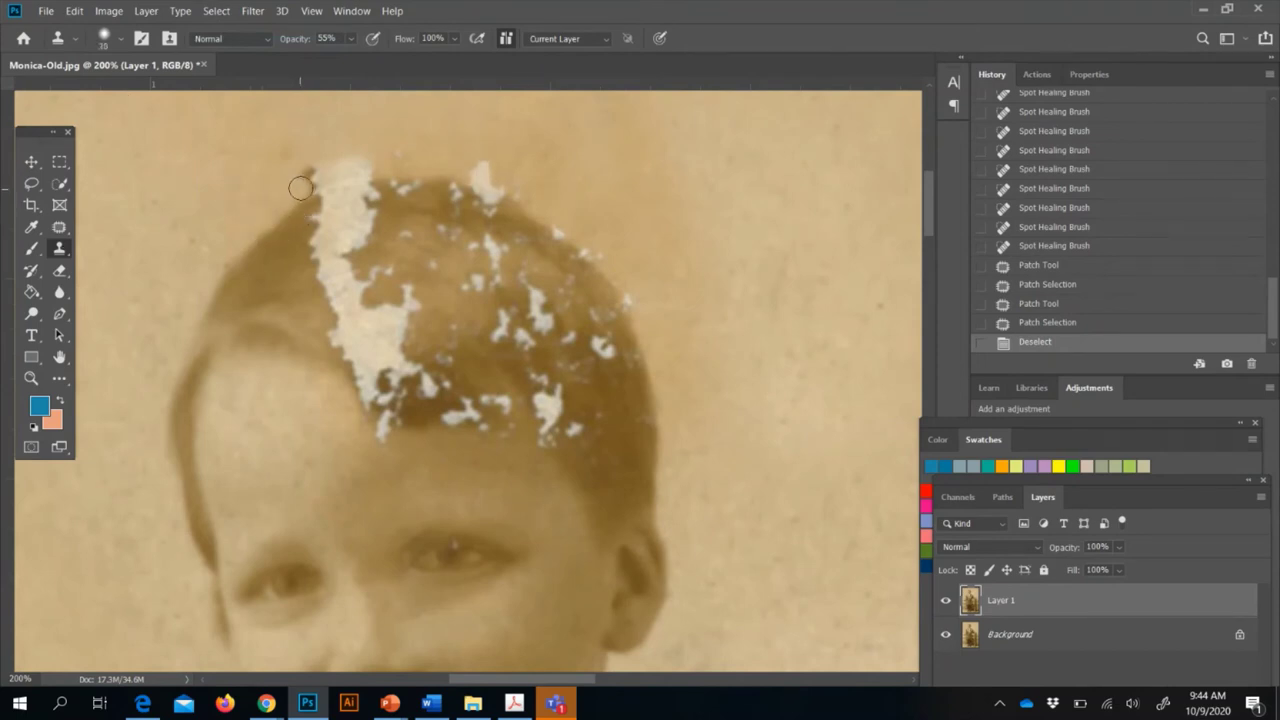
pyautogui.click(292, 190)
pyautogui.click(300, 171)
pyautogui.click(305, 178)
pyautogui.click(310, 168)
pyautogui.click(315, 185)
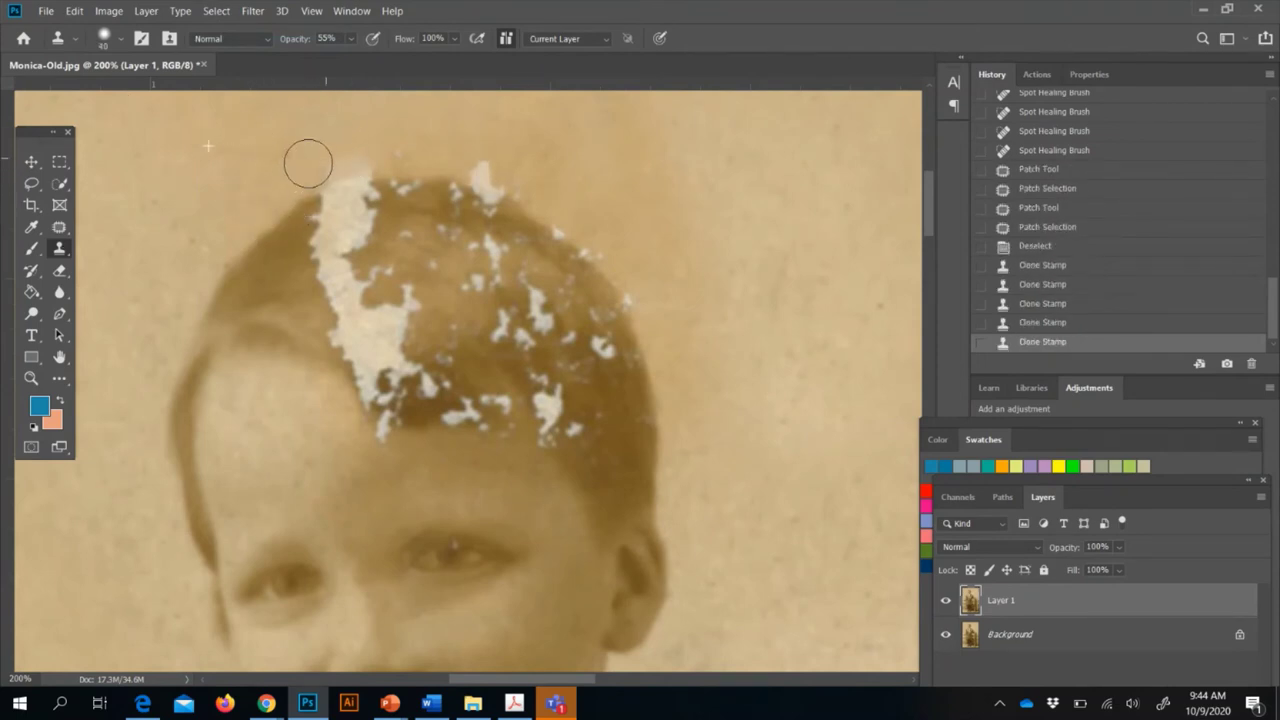
pyautogui.click(367, 153)
# Set the Clone Stamp to 40 px with 90% hardness and clone background over the white flecks along the hair's outer edge
pyautogui.press(']')
pyautogui.click(120, 38)
pyautogui.moveTo(122, 126); pyautogui.dragTo(160, 126)
pyautogui.press('Return')
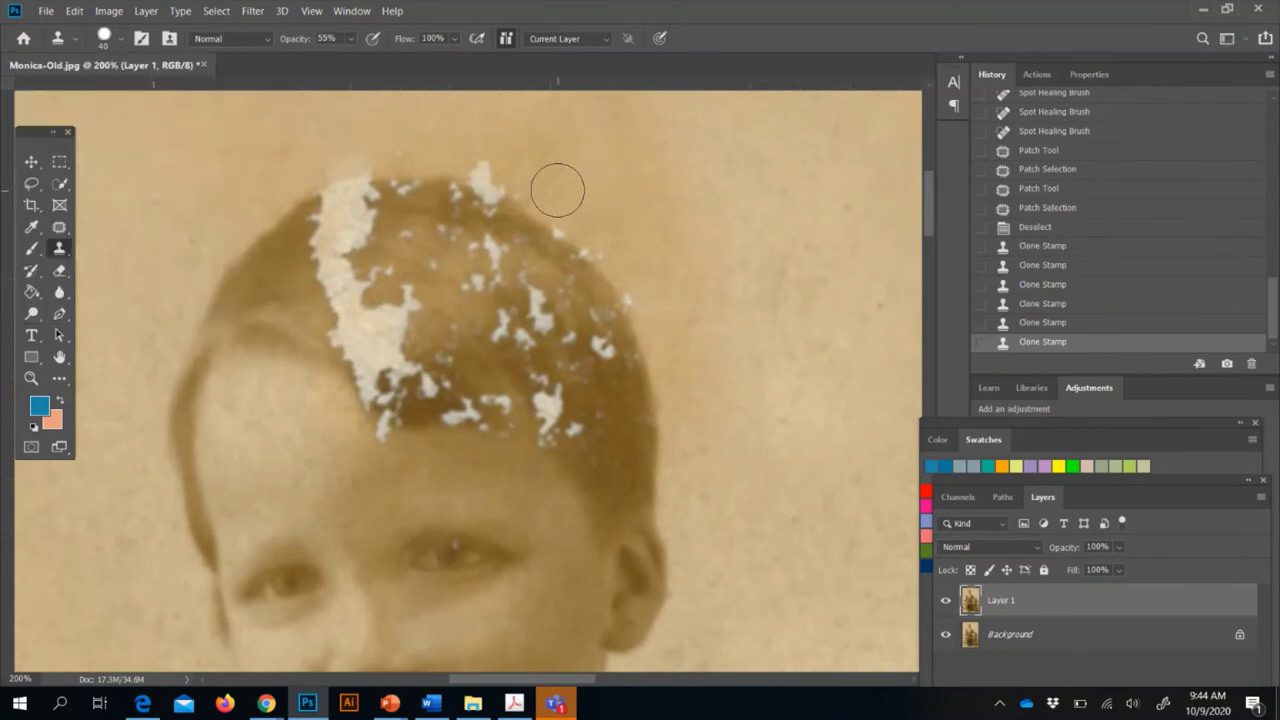
pyautogui.click(477, 154)
pyautogui.click(548, 172)
pyautogui.click(600, 230)
pyautogui.click(650, 360)
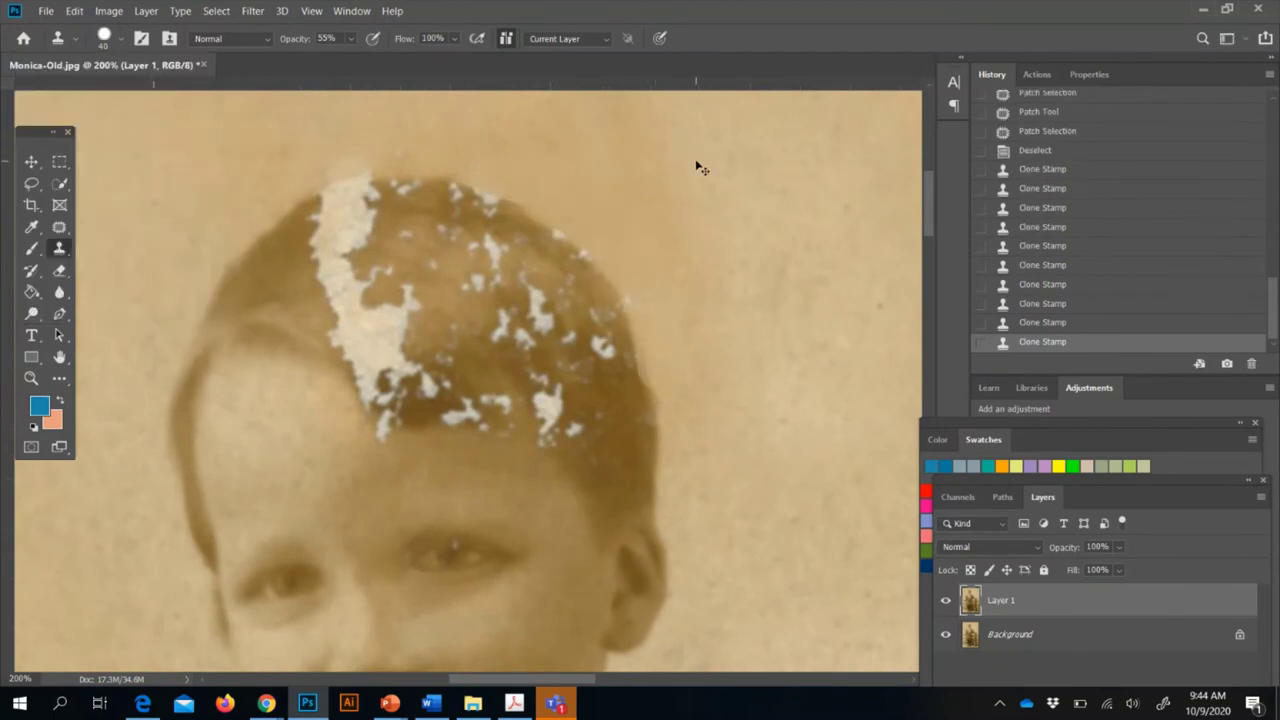
pyautogui.hotkey('ctrl', 'z')
pyautogui.click(360, 152)
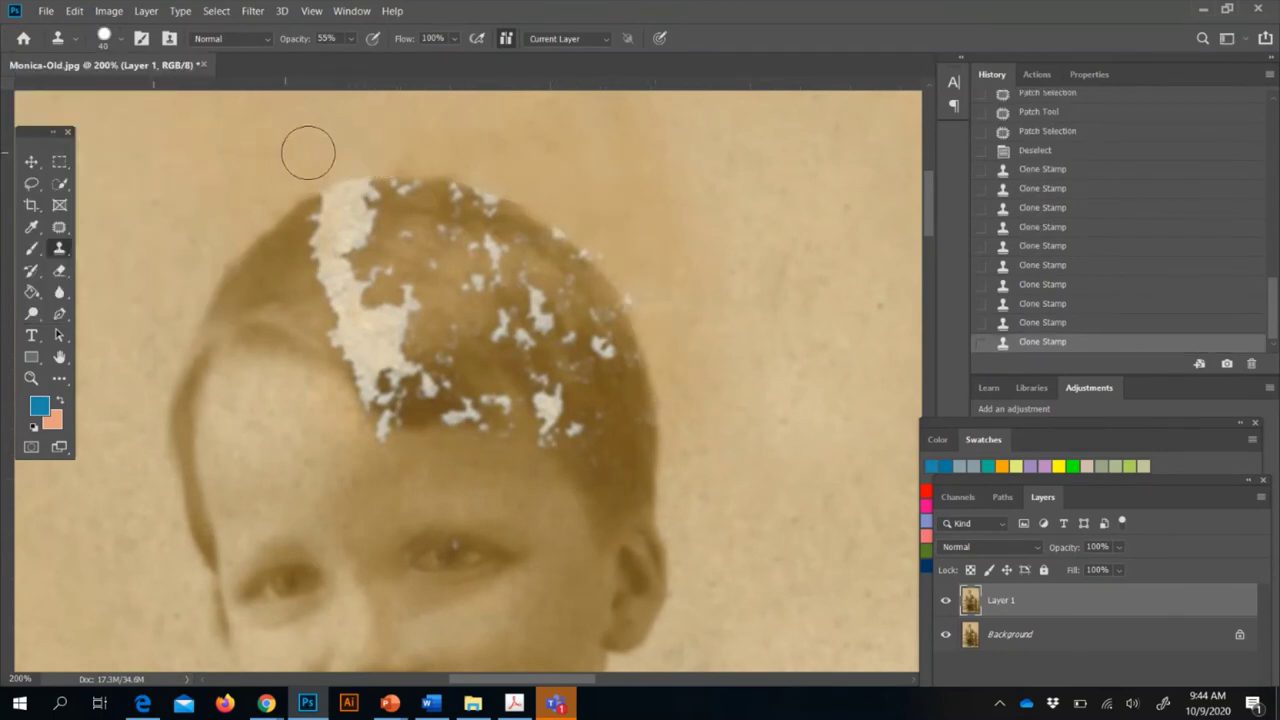
pyautogui.click(413, 148)
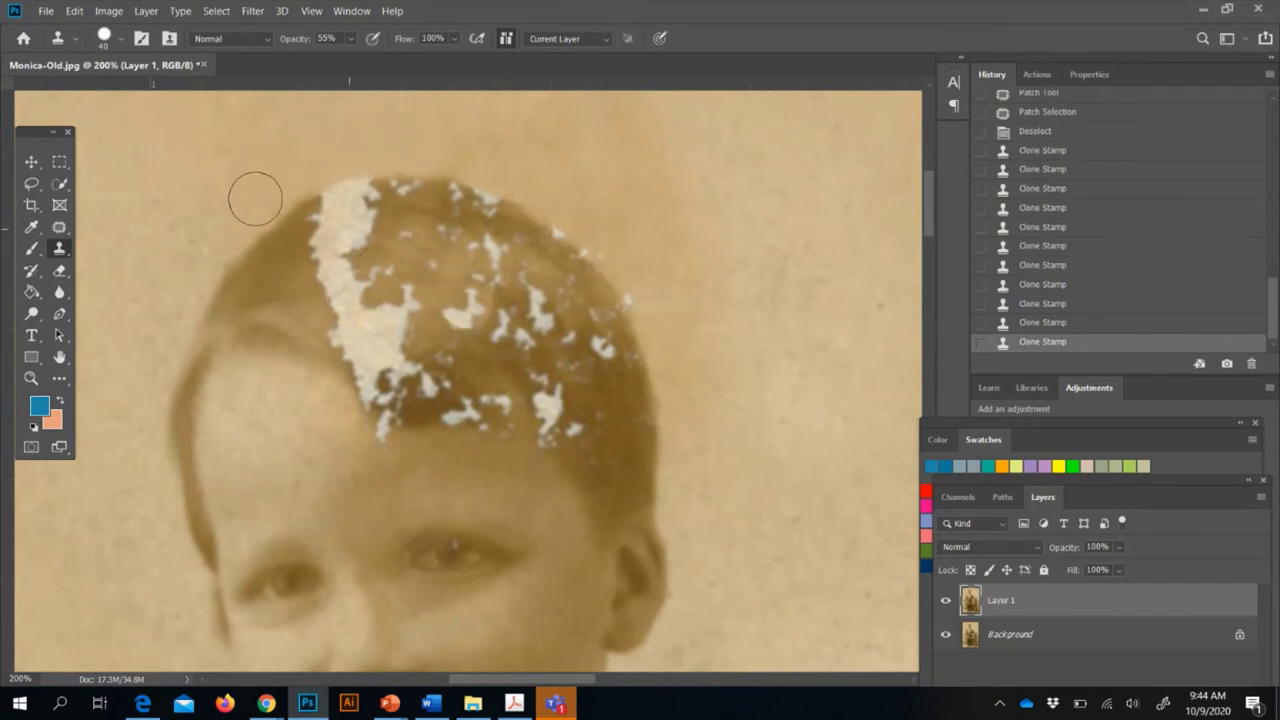
pyautogui.click(109, 47)
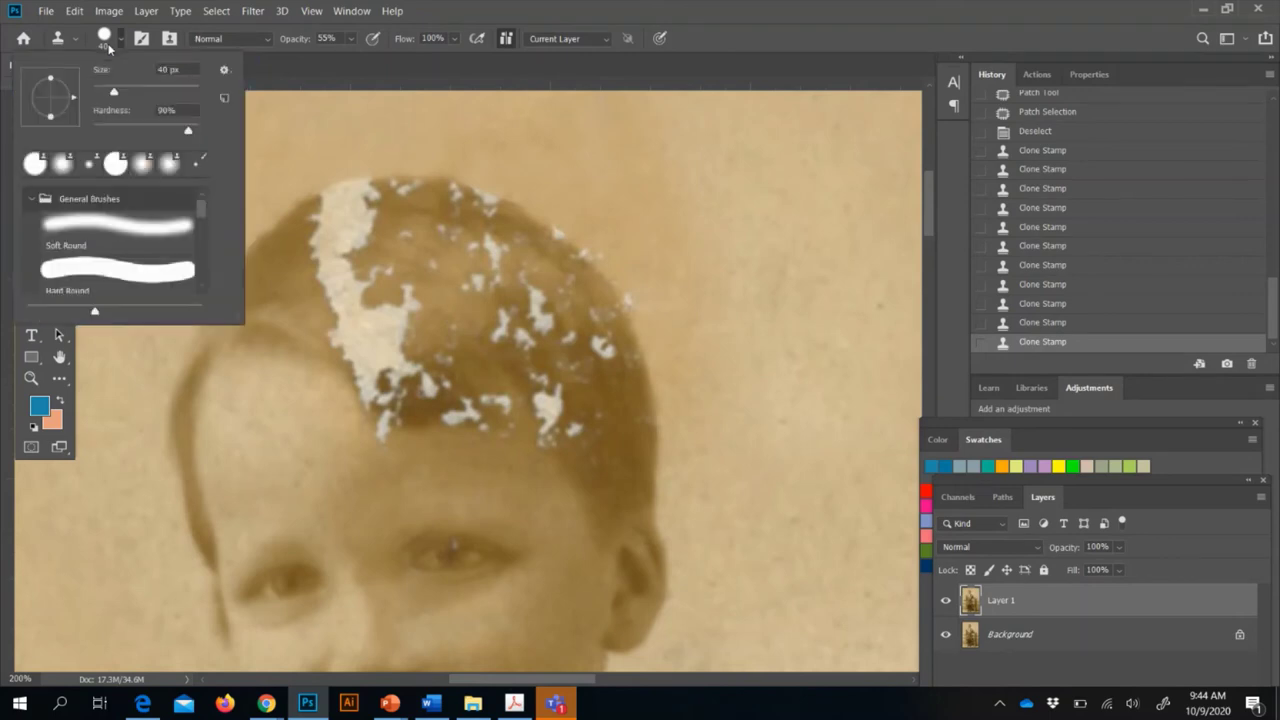
pyautogui.click(392, 66)
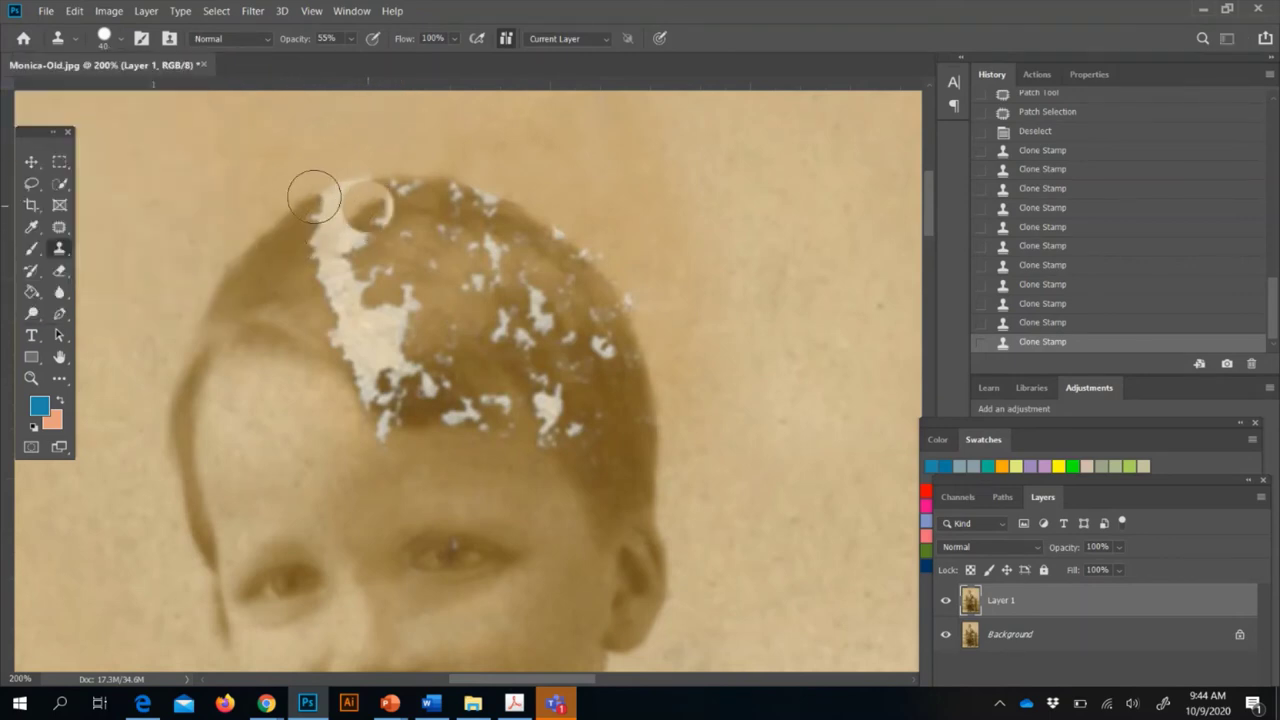
pyautogui.hotkey('ctrl', 'z')
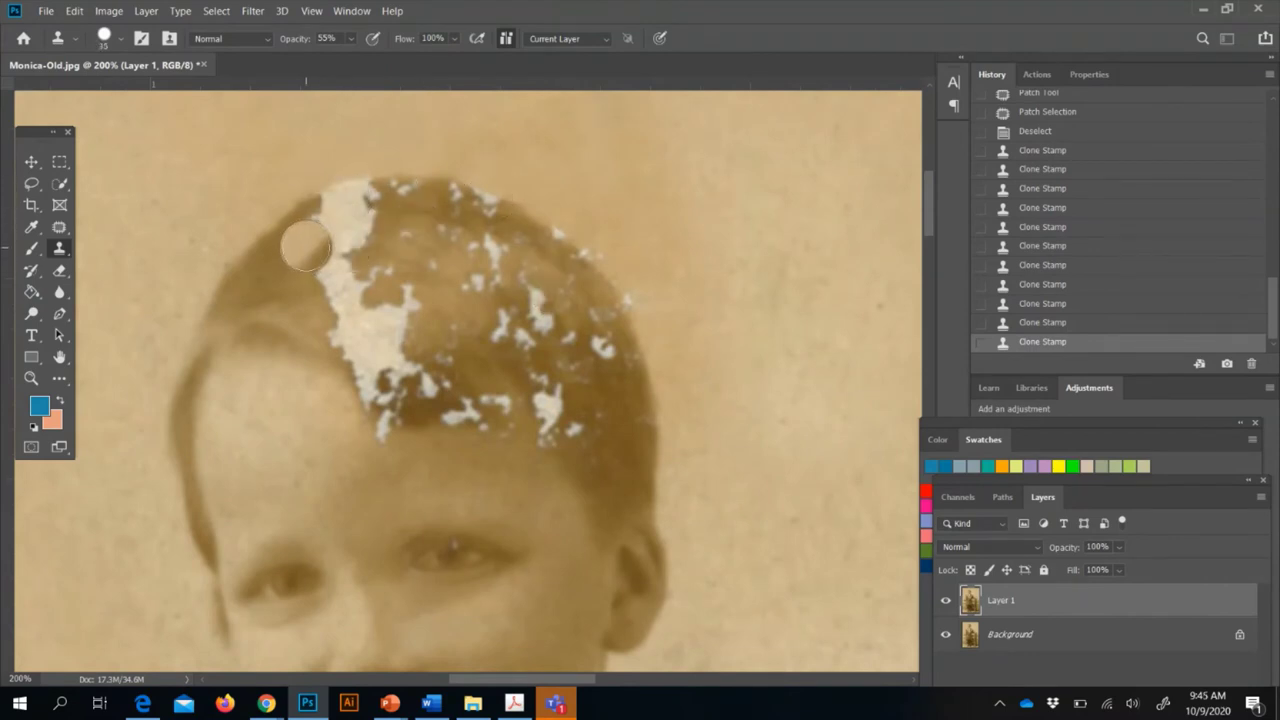
# Lower the Clone Stamp's hardness and clone forehead tone over the white streak's lower tip at the hairline, ending with a 25 px brush
pyautogui.click(107, 38)
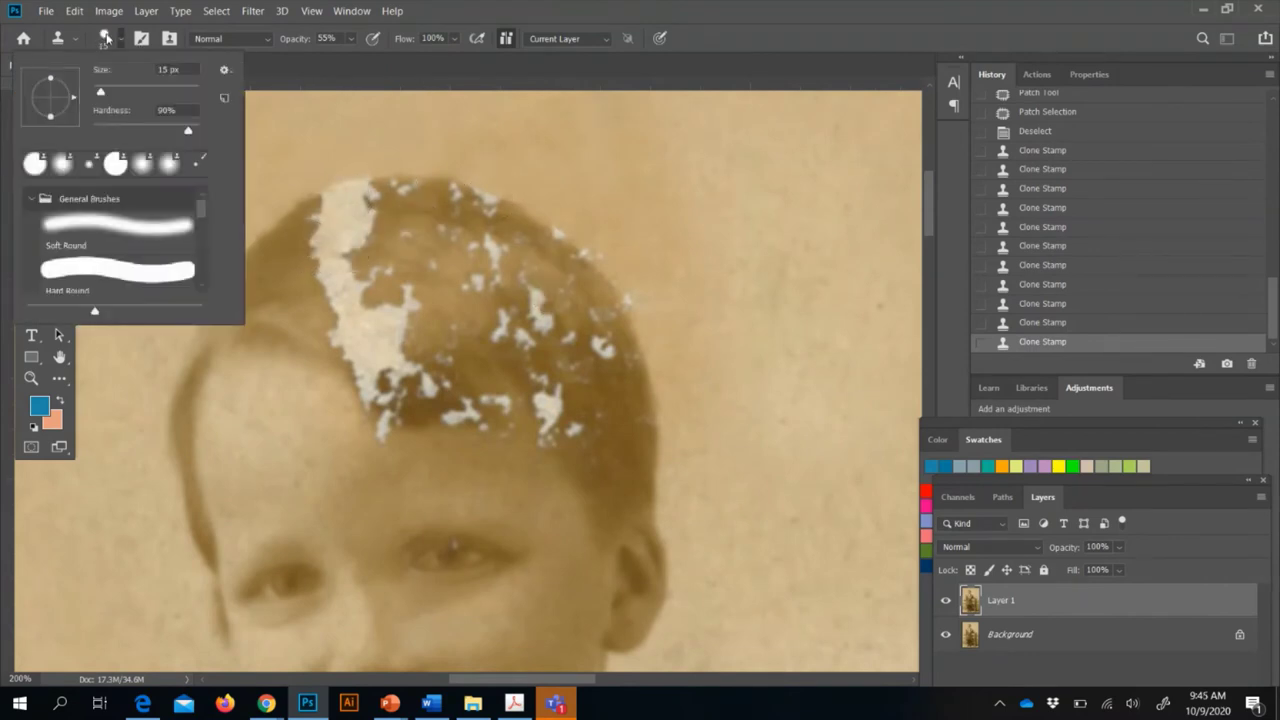
pyautogui.click(133, 127)
pyautogui.press('Return')
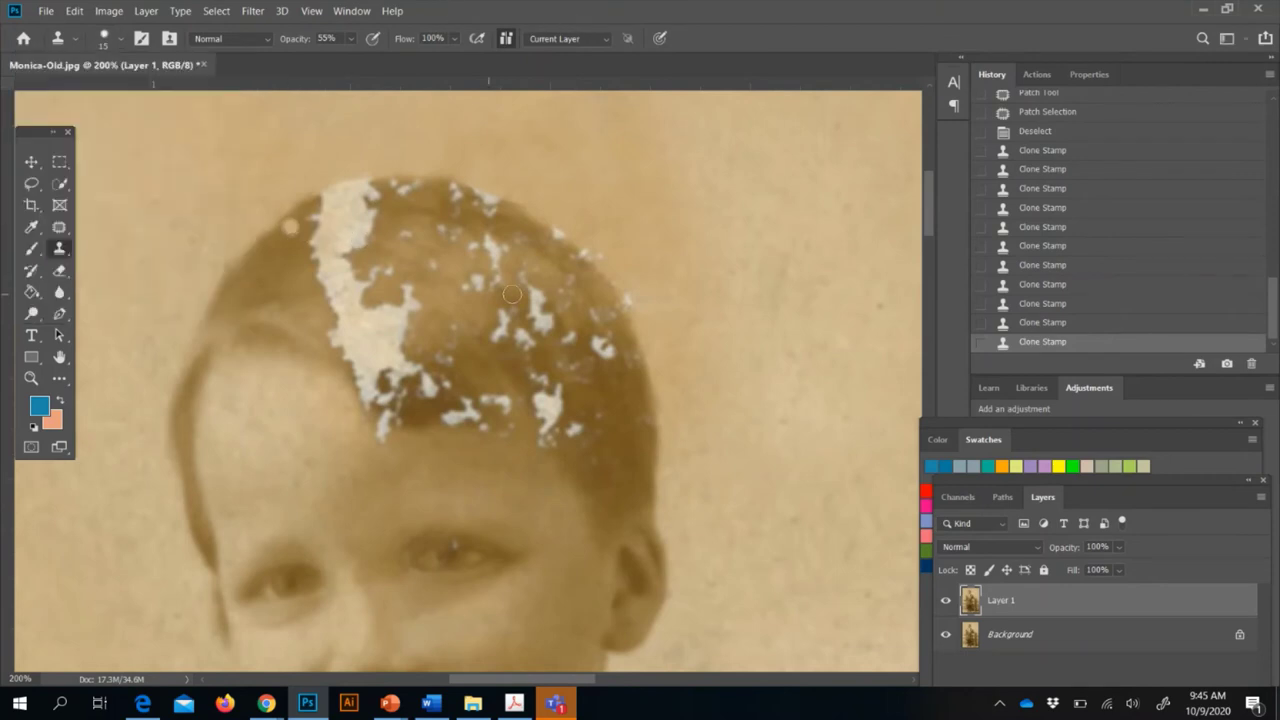
pyautogui.click(399, 442)
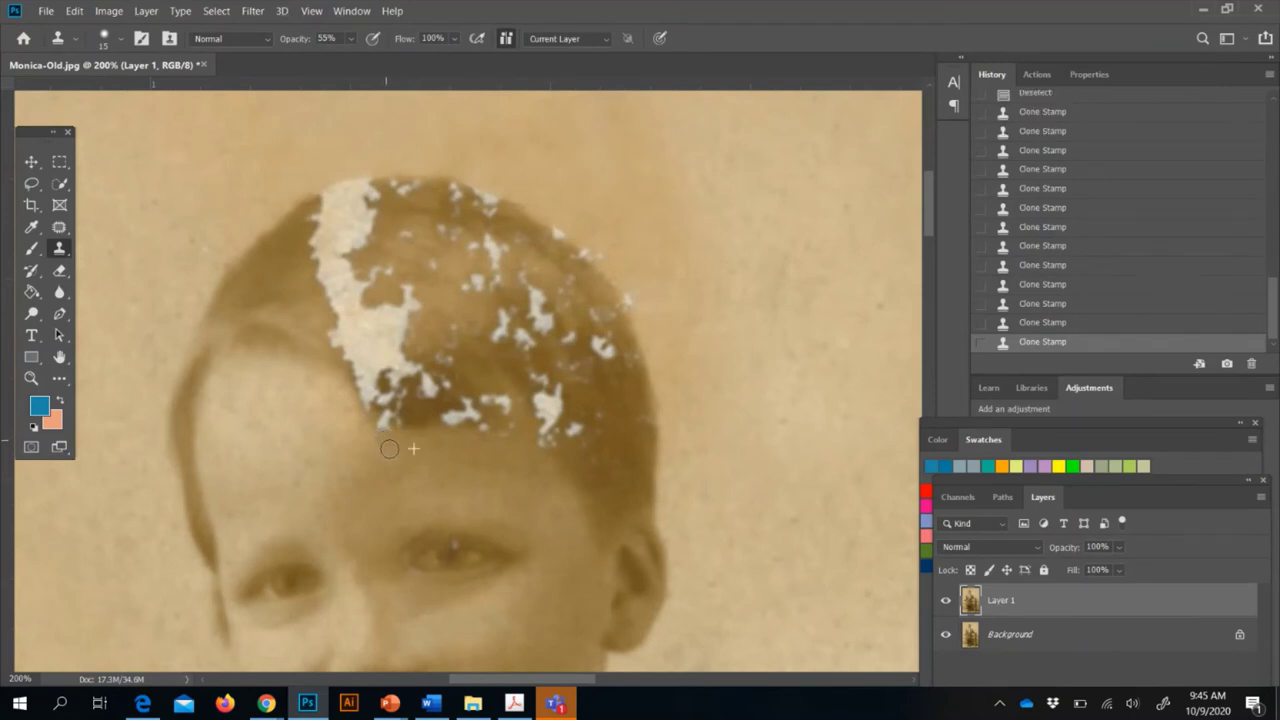
pyautogui.click(382, 424)
pyautogui.hotkey('ctrl', 'z')
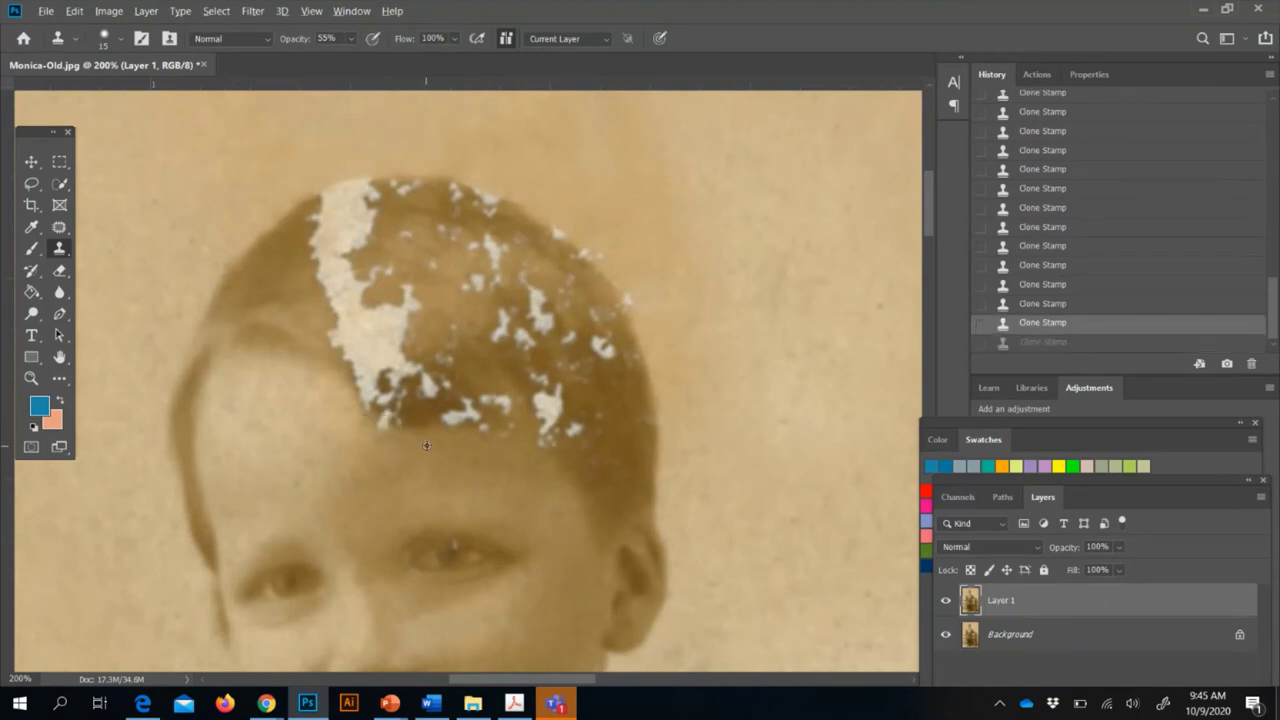
pyautogui.moveTo(385, 441)
pyautogui.mouseDown()
pyautogui.moveTo(375, 425)
pyautogui.moveTo(398, 436)
pyautogui.moveTo(367, 415)
pyautogui.mouseUp()
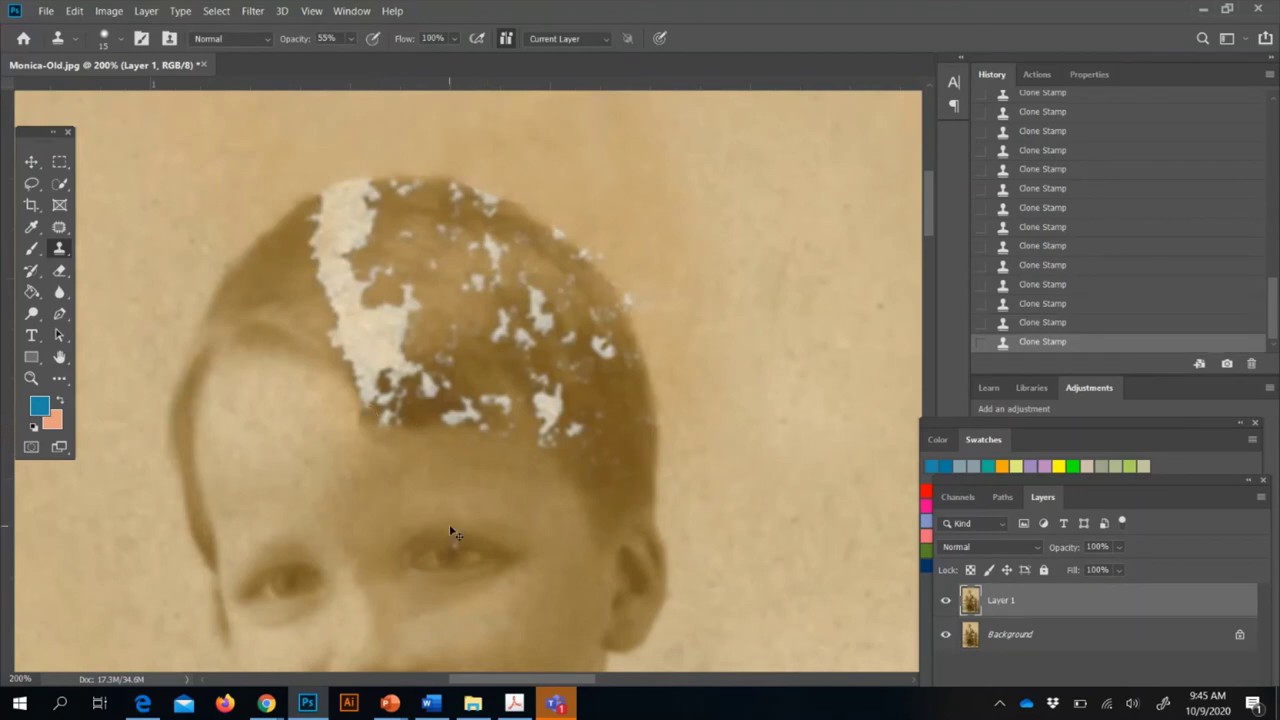
pyautogui.hotkey('ctrl', 'z')
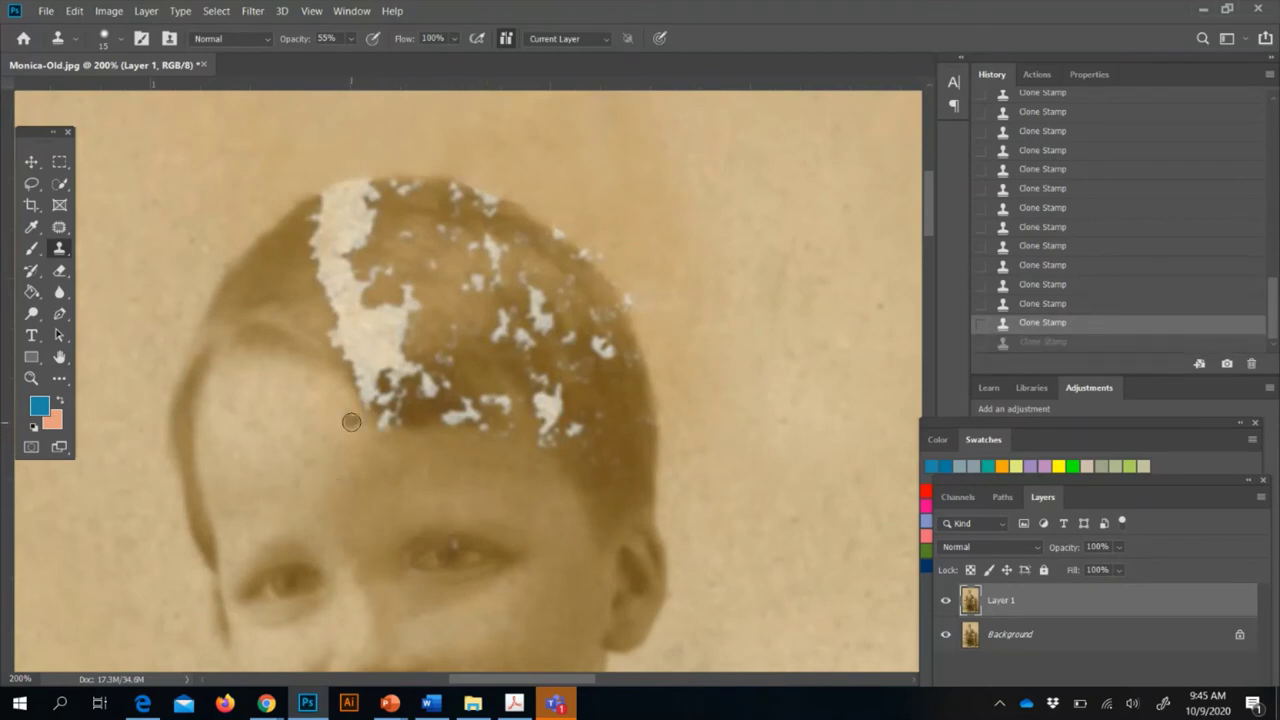
pyautogui.press(']')
pyautogui.moveTo(360, 435); pyautogui.dragTo(408, 446)
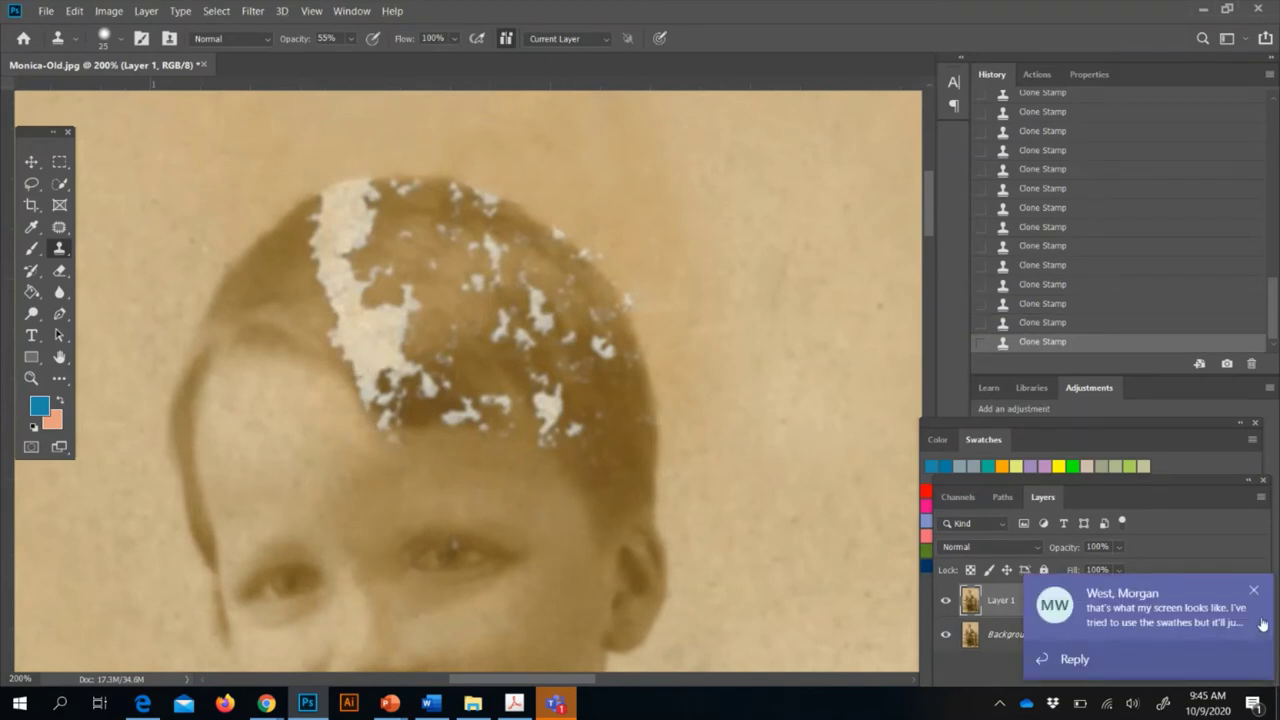
# Clone hair tone over the middle of the white streak, raising the Clone Stamp opacity to 87%
pyautogui.click(305, 322)
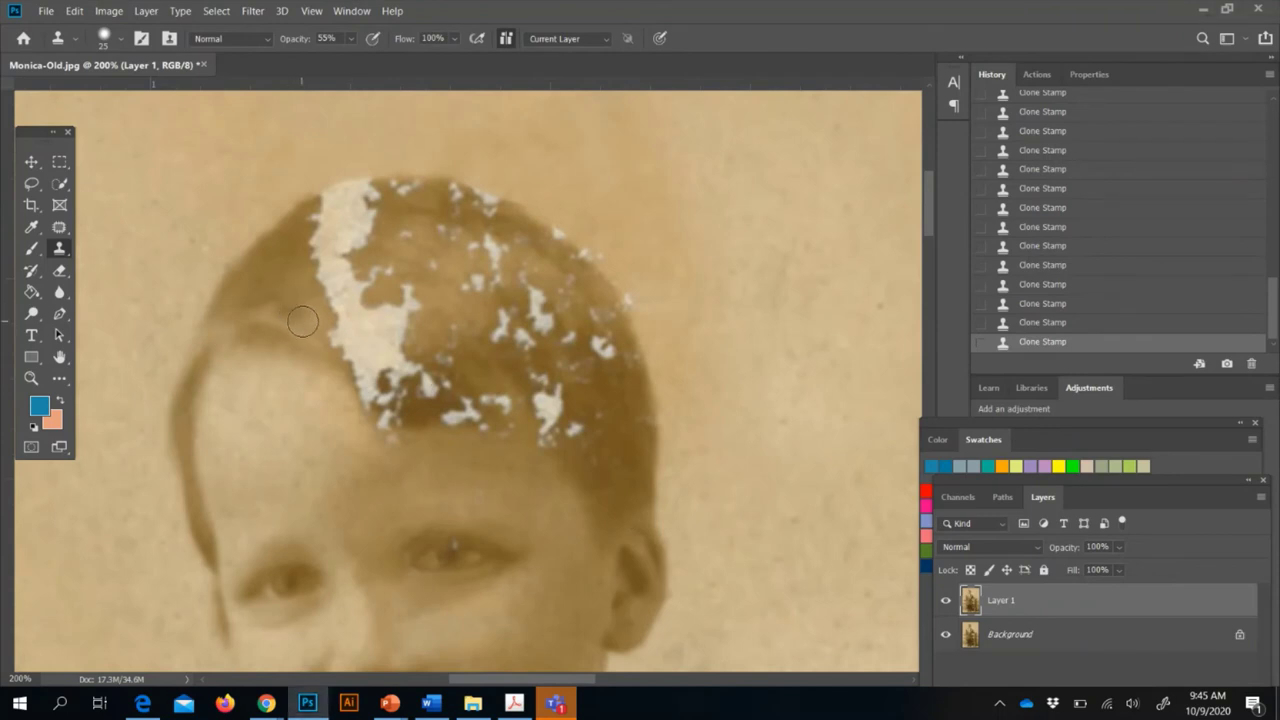
pyautogui.moveTo(305, 322)
pyautogui.mouseDown()
pyautogui.moveTo(345, 322)
pyautogui.moveTo(319, 330)
pyautogui.moveTo(337, 332)
pyautogui.moveTo(301, 316)
pyautogui.moveTo(335, 335)
pyautogui.moveTo(306, 294)
pyautogui.moveTo(347, 336)
pyautogui.moveTo(372, 398)
pyautogui.moveTo(469, 300)
pyautogui.moveTo(414, 304)
pyautogui.moveTo(406, 290)
pyautogui.moveTo(415, 303)
pyautogui.moveTo(404, 297)
pyautogui.moveTo(404, 323)
pyautogui.moveTo(384, 298)
pyautogui.mouseUp()
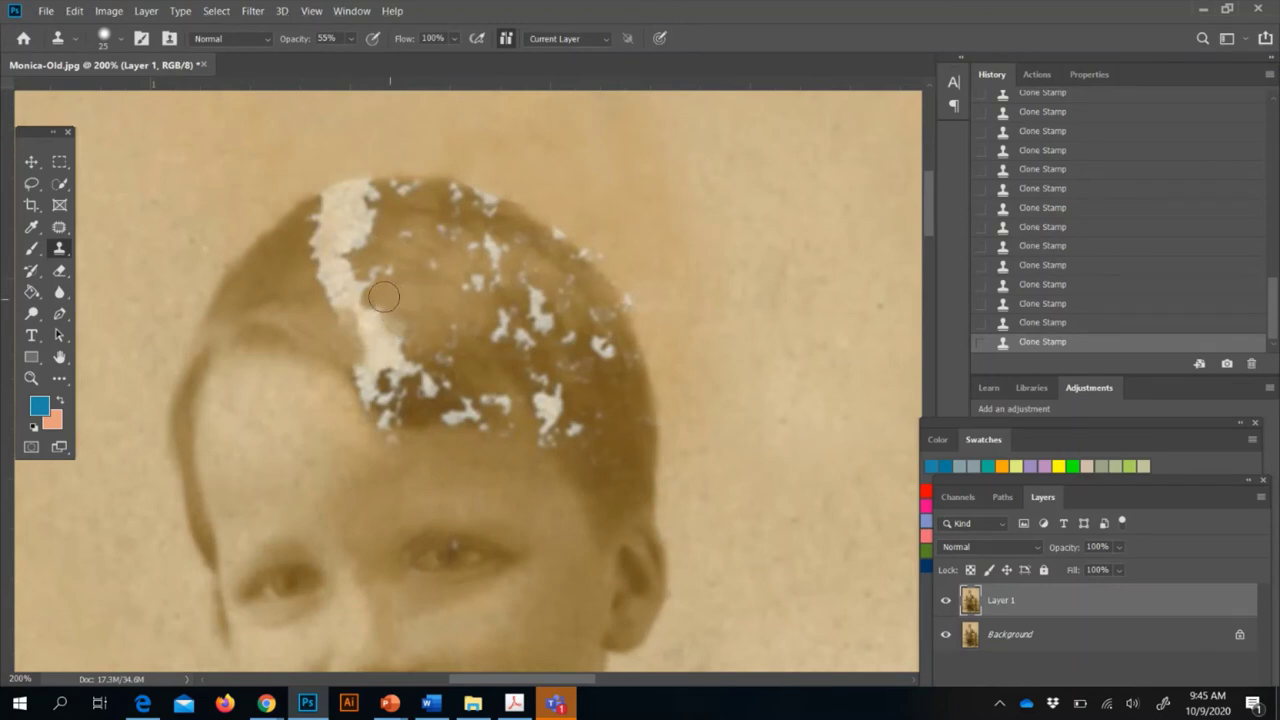
pyautogui.click(352, 39)
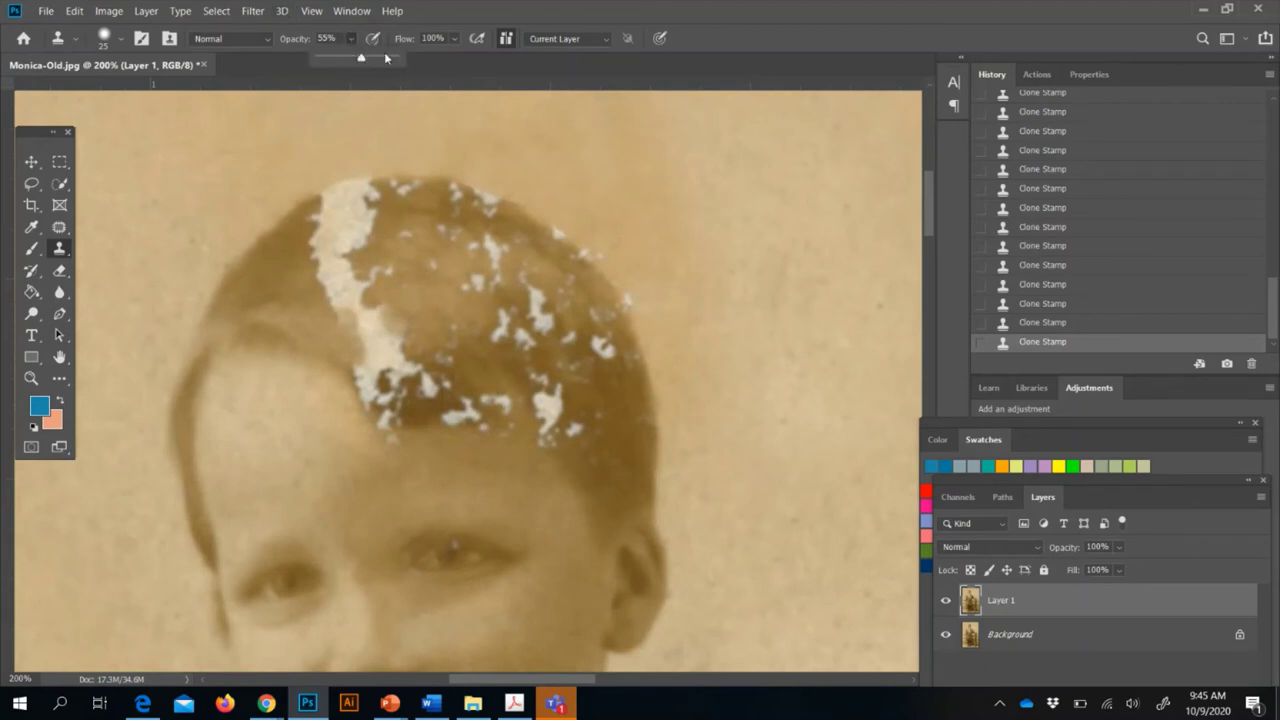
pyautogui.click(422, 316)
pyautogui.moveTo(420, 318)
pyautogui.mouseDown()
pyautogui.moveTo(363, 341)
pyautogui.moveTo(360, 331)
pyautogui.moveTo(410, 320)
pyautogui.moveTo(366, 311)
pyautogui.moveTo(341, 325)
pyautogui.moveTo(375, 308)
pyautogui.moveTo(358, 347)
pyautogui.mouseUp()
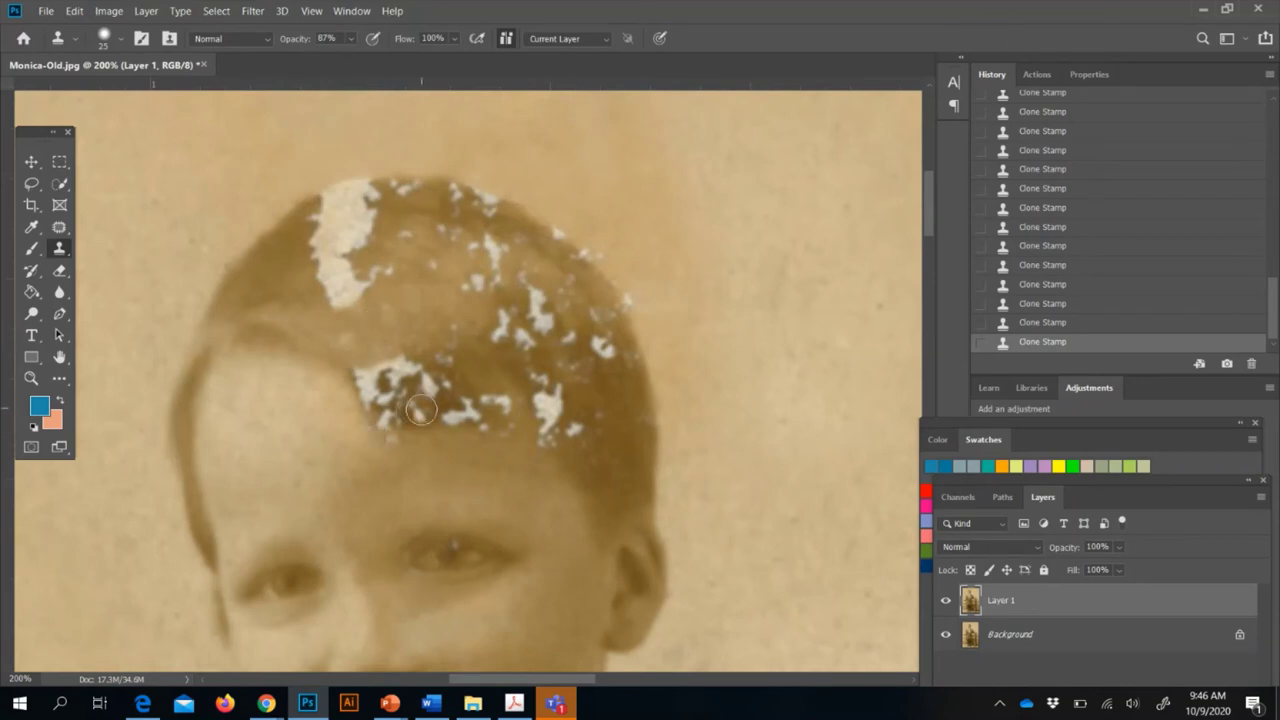
# Clone dark hair over the white flakes along the fringe above the forehead with a 15 px brush
pyautogui.press('[')
pyautogui.press('[')
pyautogui.moveTo(397, 400)
pyautogui.mouseDown()
pyautogui.moveTo(401, 419)
pyautogui.moveTo(380, 423)
pyautogui.mouseUp()
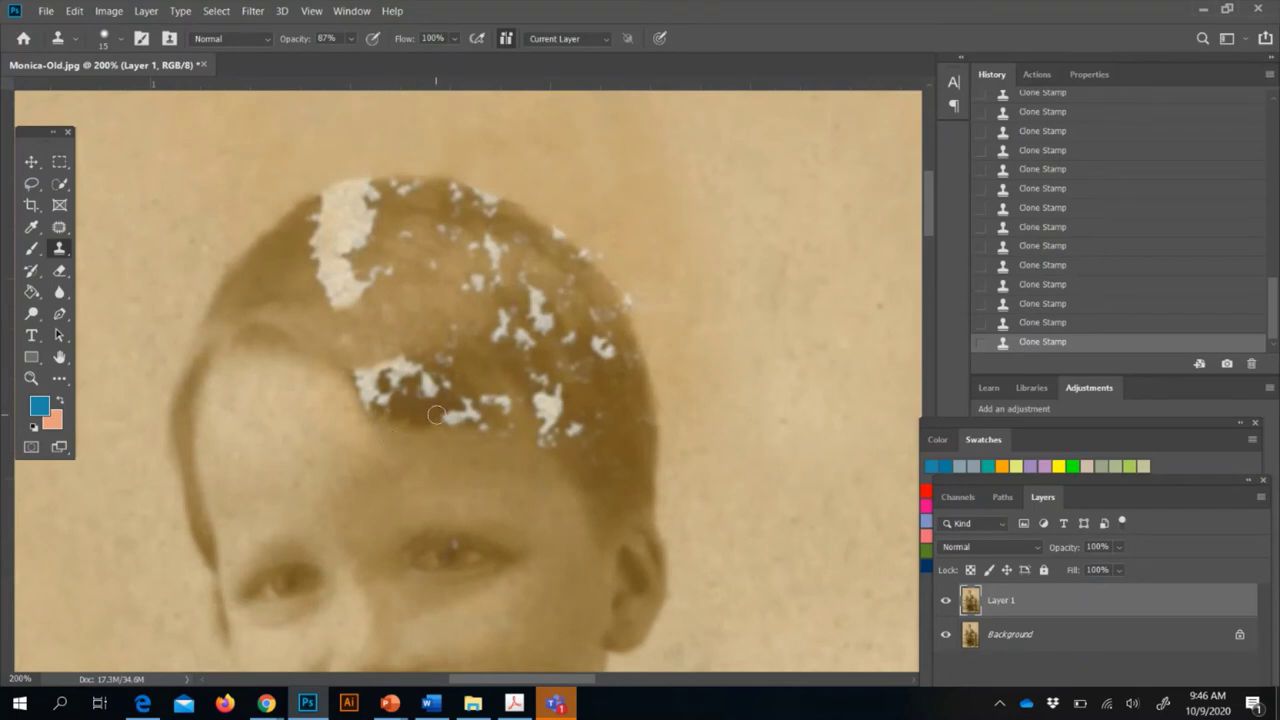
pyautogui.moveTo(436, 414); pyautogui.dragTo(467, 420)
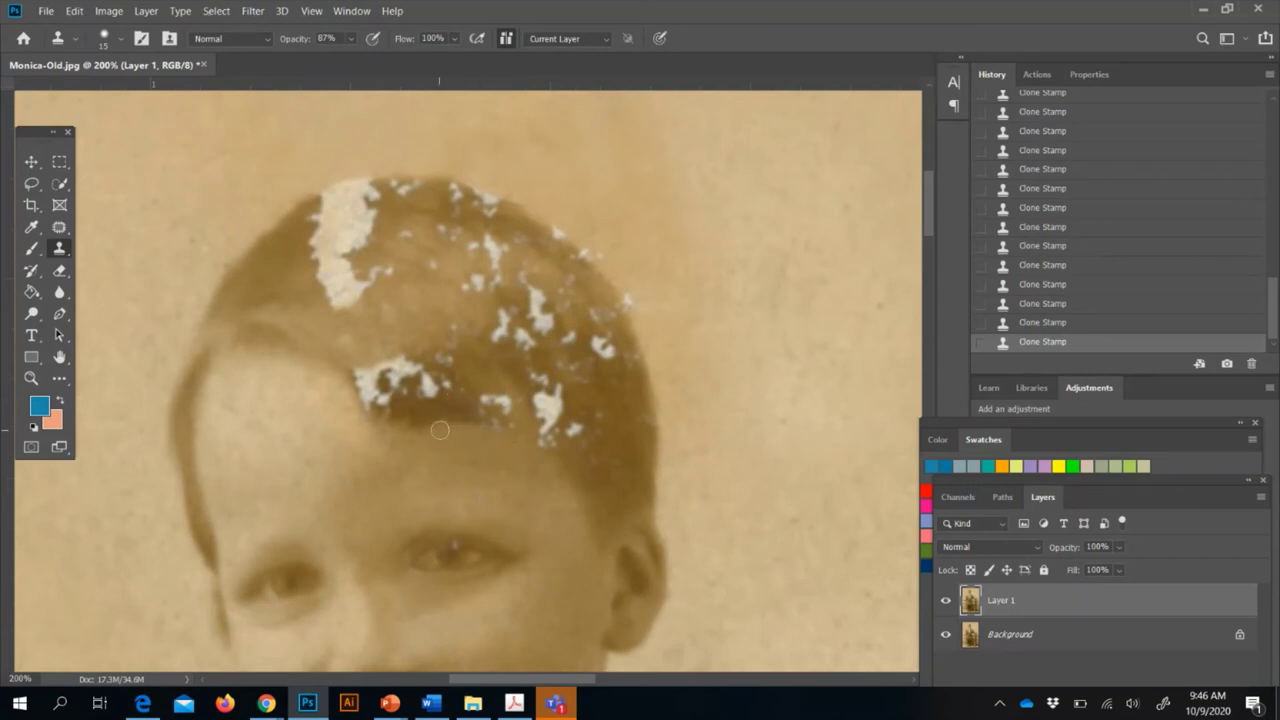
pyautogui.moveTo(482, 400)
pyautogui.mouseDown()
pyautogui.moveTo(520, 448)
pyautogui.moveTo(488, 432)
pyautogui.mouseUp()
pyautogui.moveTo(489, 383); pyautogui.dragTo(506, 399)
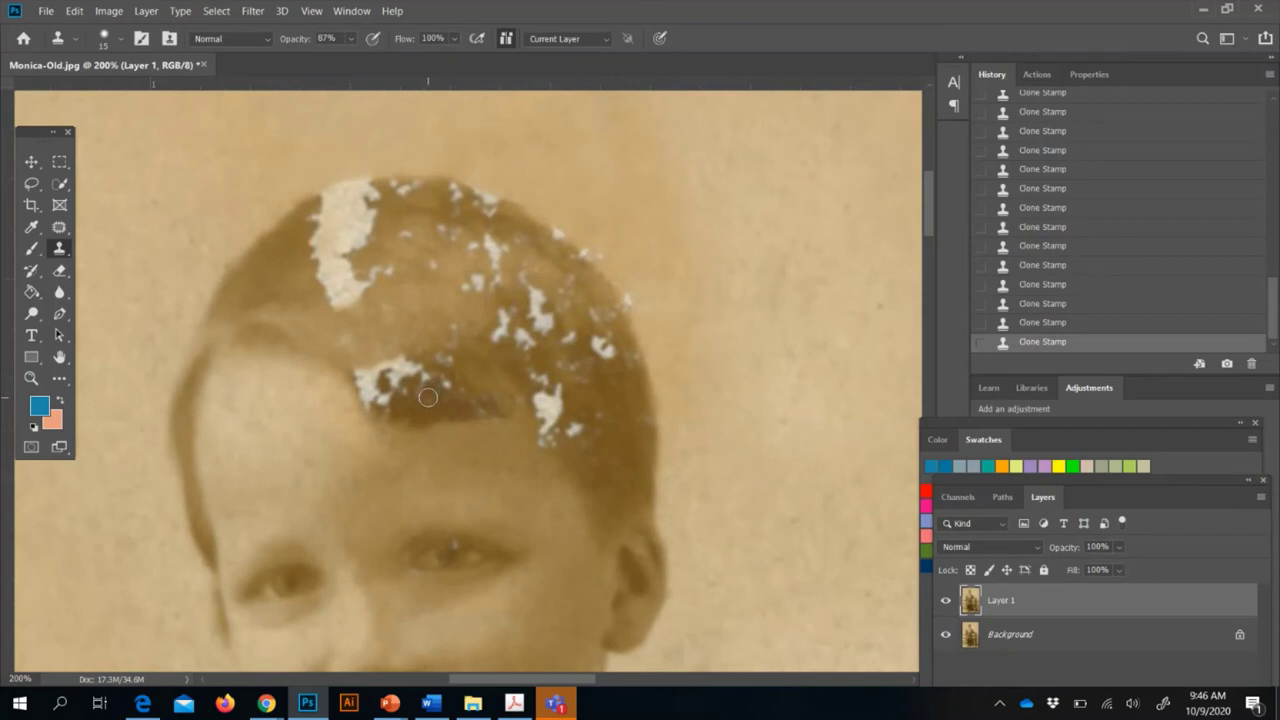
pyautogui.moveTo(428, 397); pyautogui.dragTo(424, 386)
pyautogui.moveTo(435, 391)
pyautogui.mouseDown()
pyautogui.moveTo(454, 384)
pyautogui.moveTo(442, 383)
pyautogui.mouseUp()
# Clone hair with a 25 px brush over the white patch near the temple and the upper part of the streak
pyautogui.press(']')
pyautogui.moveTo(555, 450)
pyautogui.mouseDown()
pyautogui.moveTo(539, 418)
pyautogui.moveTo(603, 514)
pyautogui.moveTo(598, 470)
pyautogui.moveTo(549, 403)
pyautogui.moveTo(557, 413)
pyautogui.moveTo(547, 393)
pyautogui.moveTo(560, 393)
pyautogui.moveTo(522, 372)
pyautogui.mouseUp()
pyautogui.moveTo(294, 238)
pyautogui.mouseDown()
pyautogui.moveTo(295, 265)
pyautogui.moveTo(315, 263)
pyautogui.moveTo(336, 294)
pyautogui.moveTo(356, 288)
pyautogui.moveTo(308, 240)
pyautogui.moveTo(311, 280)
pyautogui.moveTo(330, 252)
pyautogui.moveTo(348, 266)
pyautogui.moveTo(336, 290)
pyautogui.moveTo(382, 282)
pyautogui.moveTo(360, 278)
pyautogui.moveTo(368, 288)
pyautogui.mouseUp()
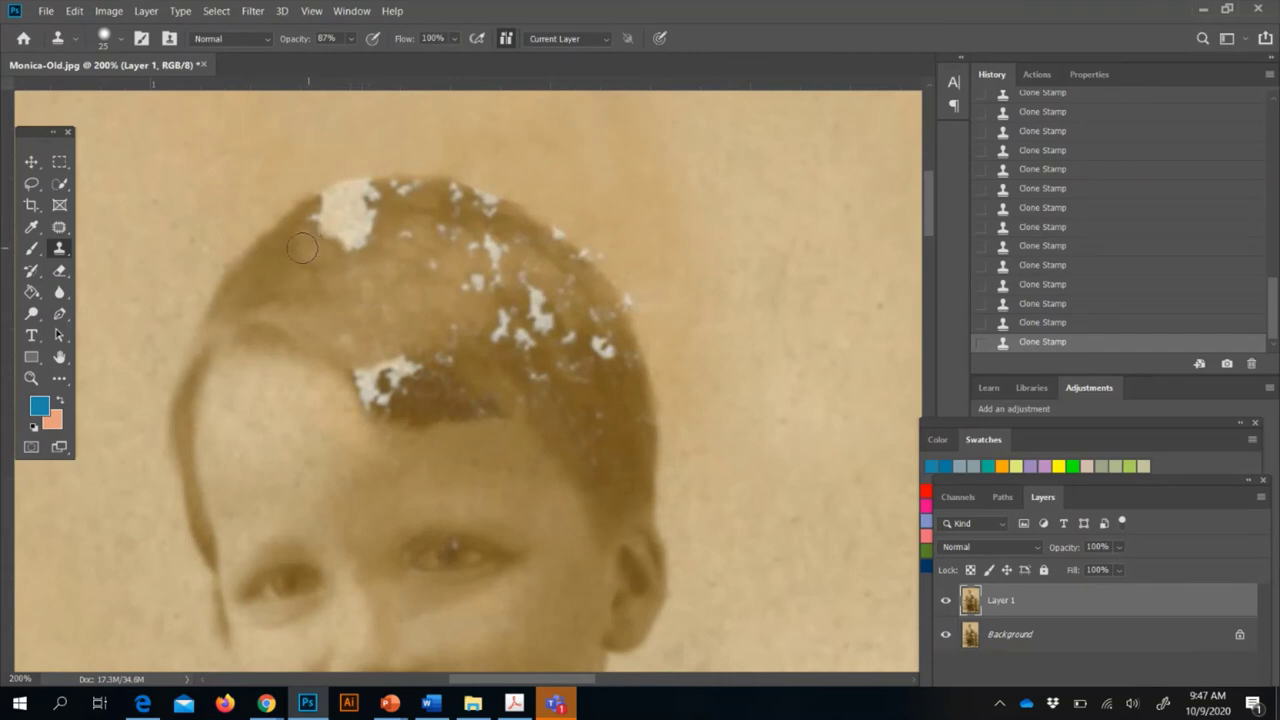
pyautogui.moveTo(322, 218)
pyautogui.mouseDown()
pyautogui.moveTo(357, 244)
pyautogui.moveTo(295, 244)
pyautogui.moveTo(327, 206)
pyautogui.moveTo(354, 210)
pyautogui.moveTo(346, 228)
pyautogui.moveTo(362, 225)
pyautogui.moveTo(391, 280)
pyautogui.moveTo(325, 229)
pyautogui.moveTo(343, 198)
pyautogui.moveTo(379, 197)
pyautogui.moveTo(336, 224)
pyautogui.moveTo(371, 215)
pyautogui.moveTo(341, 218)
pyautogui.mouseUp()
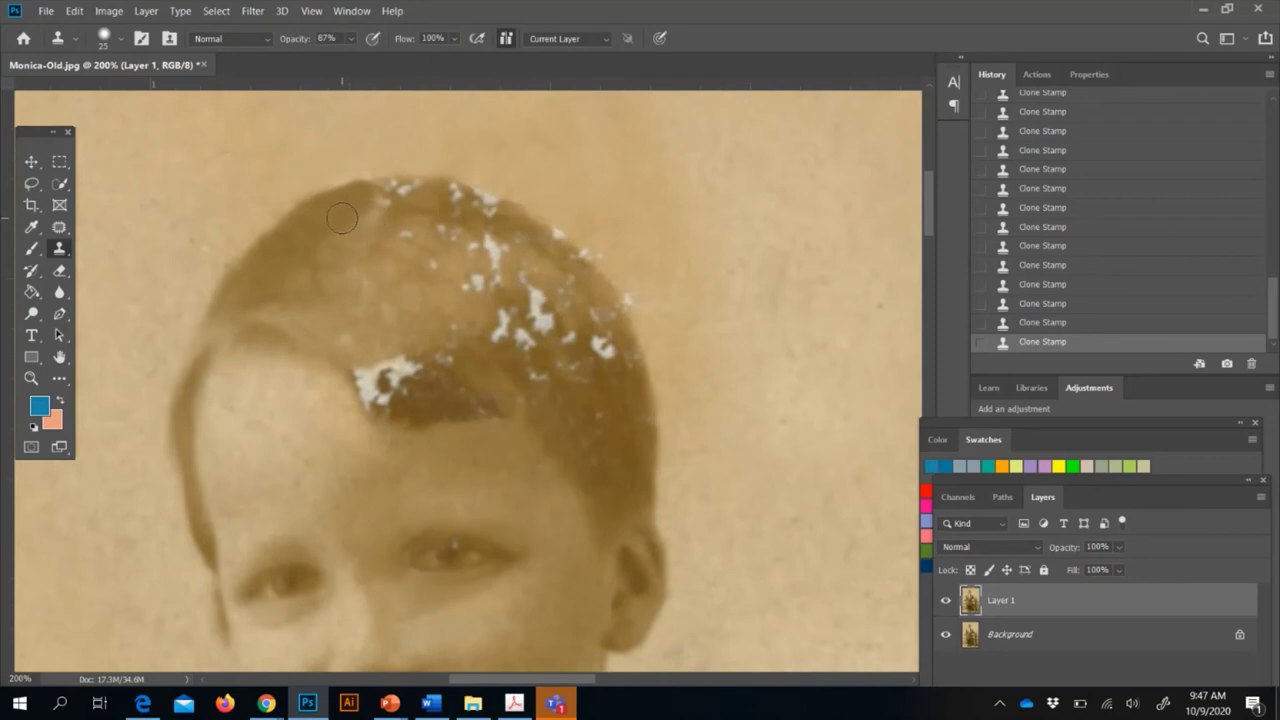
# Sample the dark hair at the crown and clone it over the white specks along the top of the head
pyautogui.keyDown('alt'); pyautogui.click(331, 216); pyautogui.keyUp('alt')
pyautogui.moveTo(369, 192); pyautogui.dragTo(430, 204)
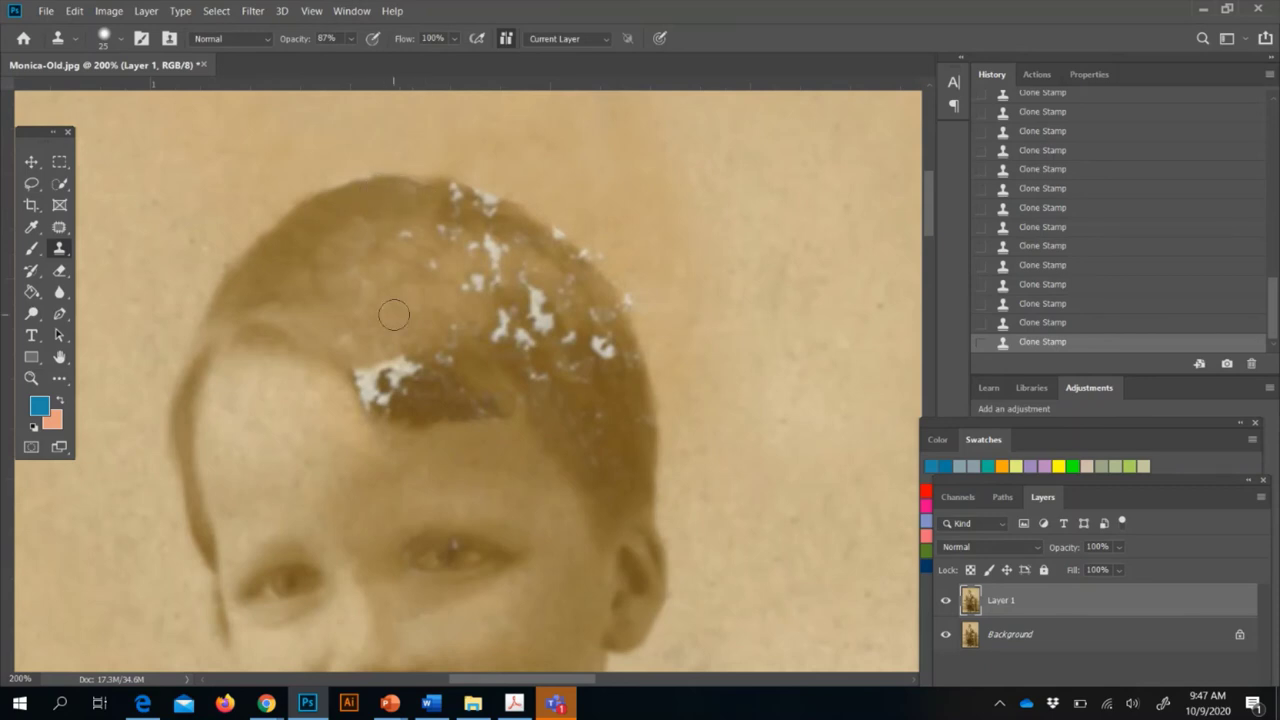
pyautogui.click(453, 190)
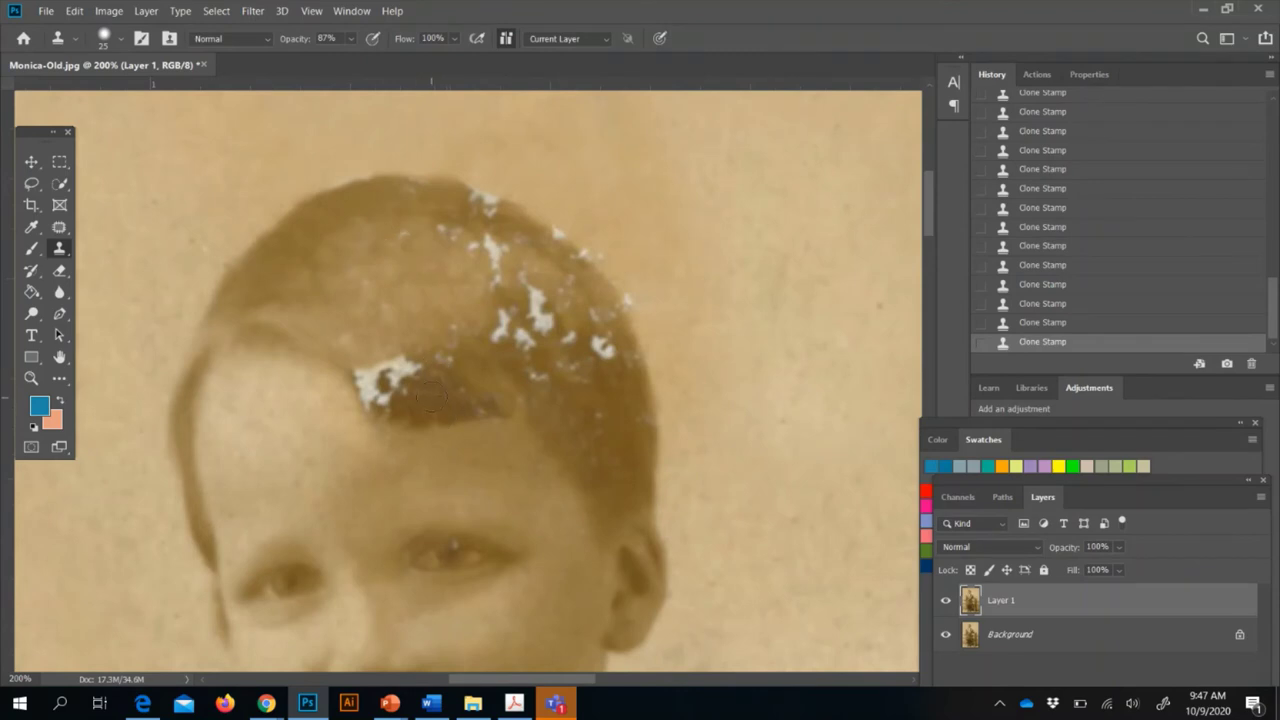
# Clone hair over the remaining white patch at the fringe's corner, lowering the Clone Stamp opacity to 43%
pyautogui.moveTo(430, 398); pyautogui.dragTo(401, 359)
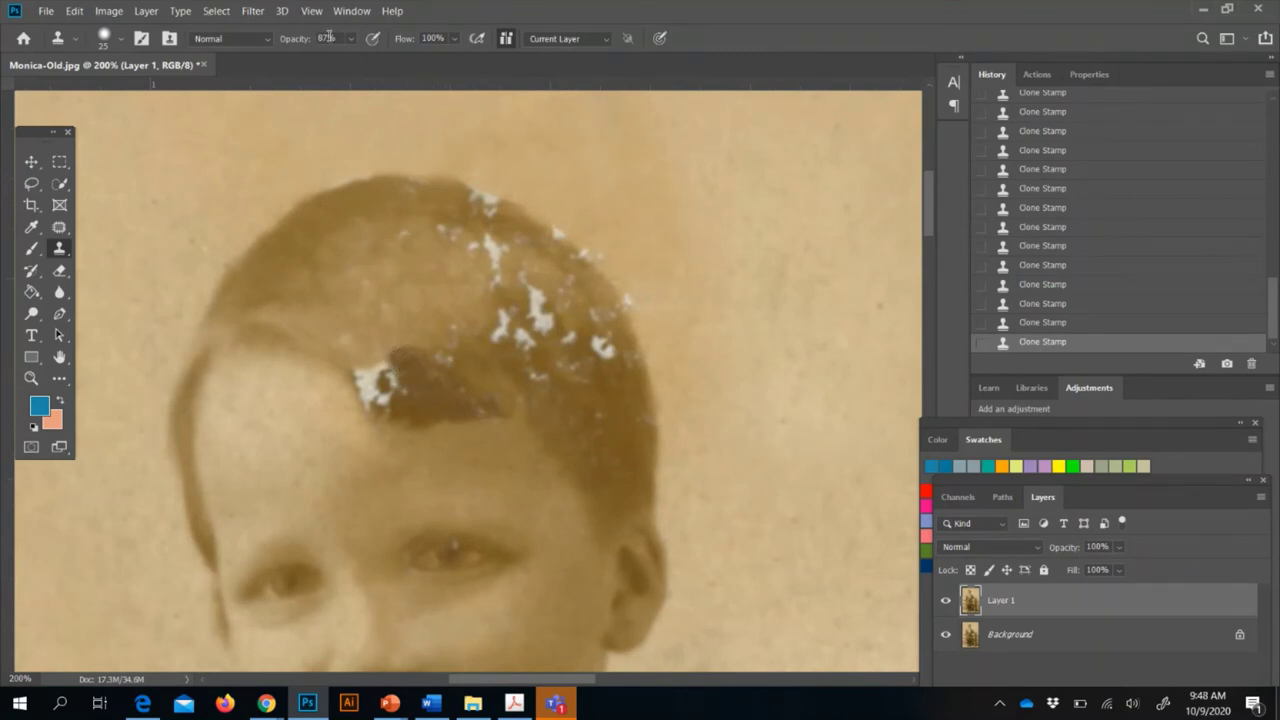
pyautogui.moveTo(365, 57); pyautogui.dragTo(332, 57)
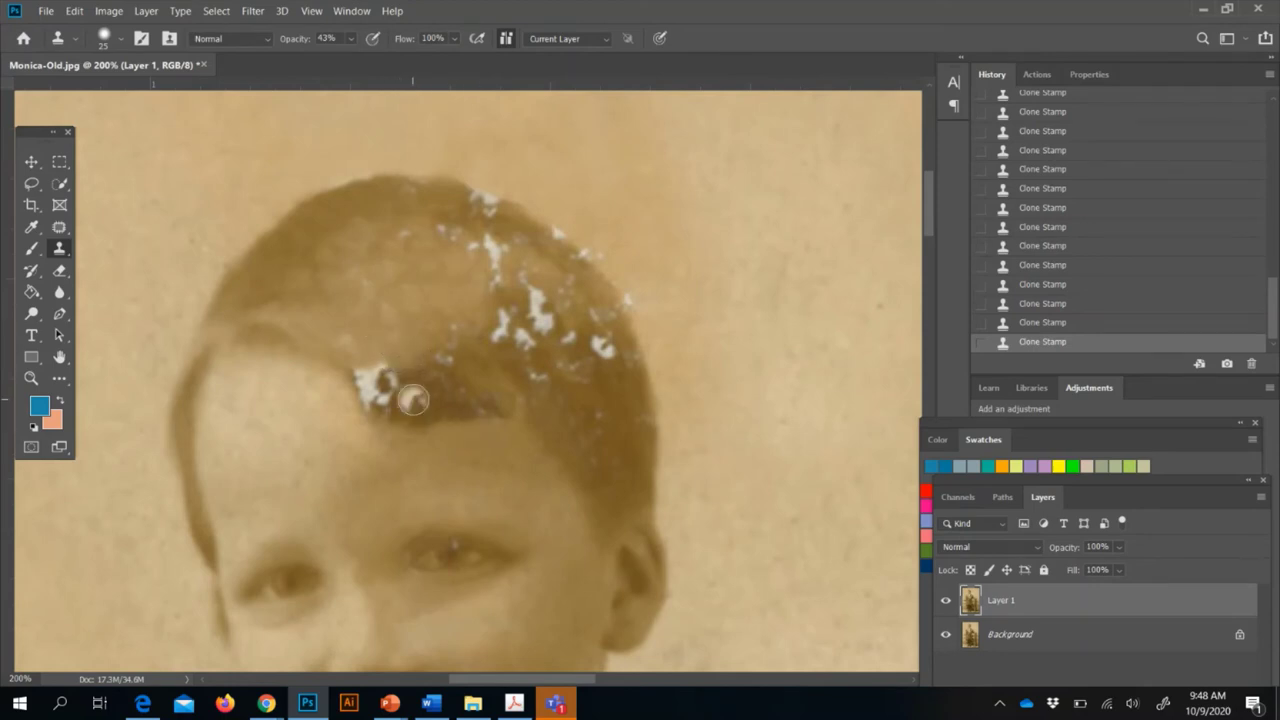
pyautogui.moveTo(406, 396)
pyautogui.mouseDown()
pyautogui.moveTo(374, 386)
pyautogui.moveTo(384, 402)
pyautogui.moveTo(362, 386)
pyautogui.moveTo(414, 416)
pyautogui.mouseUp()
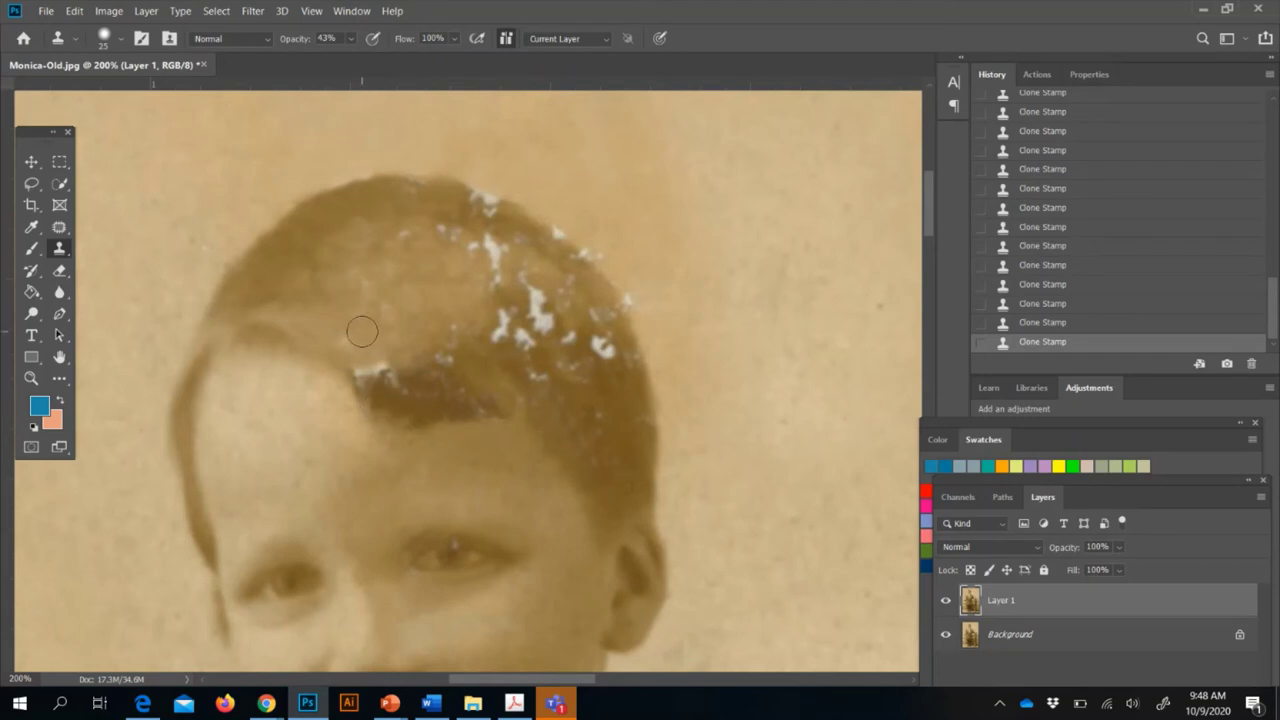
pyautogui.moveTo(366, 366)
pyautogui.mouseDown()
pyautogui.moveTo(400, 357)
pyautogui.moveTo(349, 363)
pyautogui.moveTo(390, 382)
pyautogui.moveTo(437, 360)
pyautogui.mouseUp()
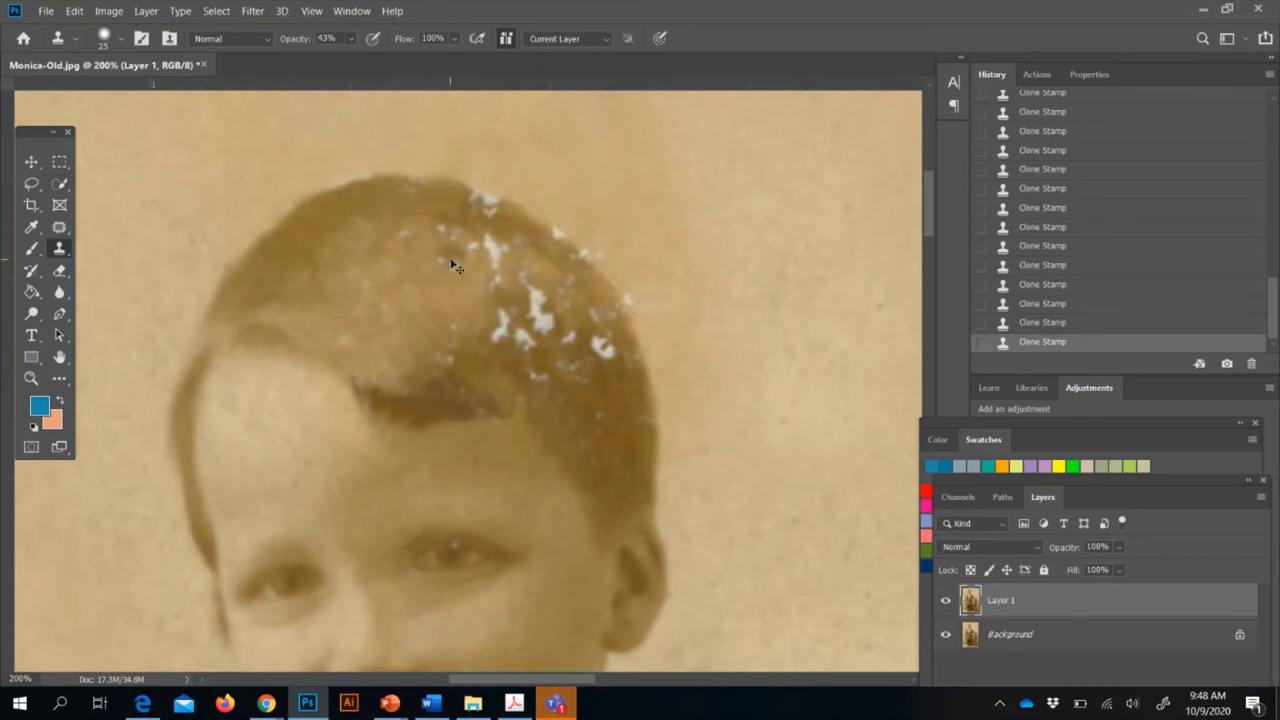
pyautogui.hotkey('ctrl', '-')
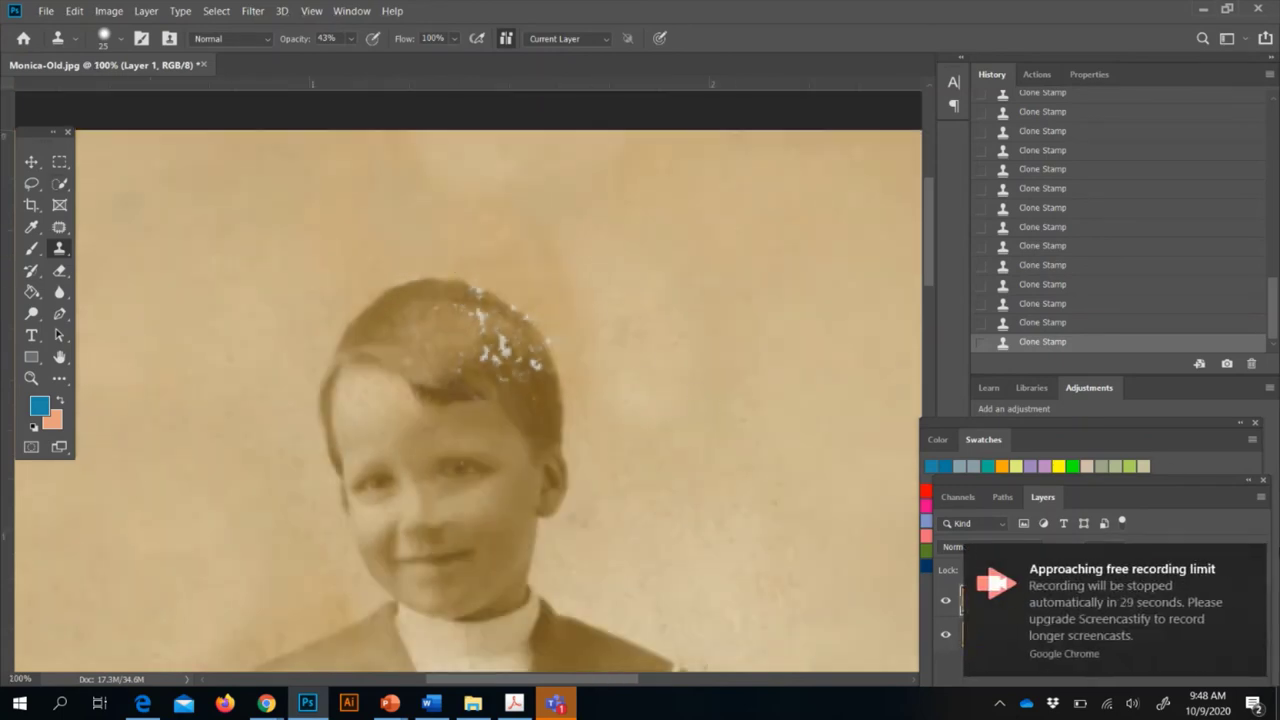
pyautogui.click(1247, 561)
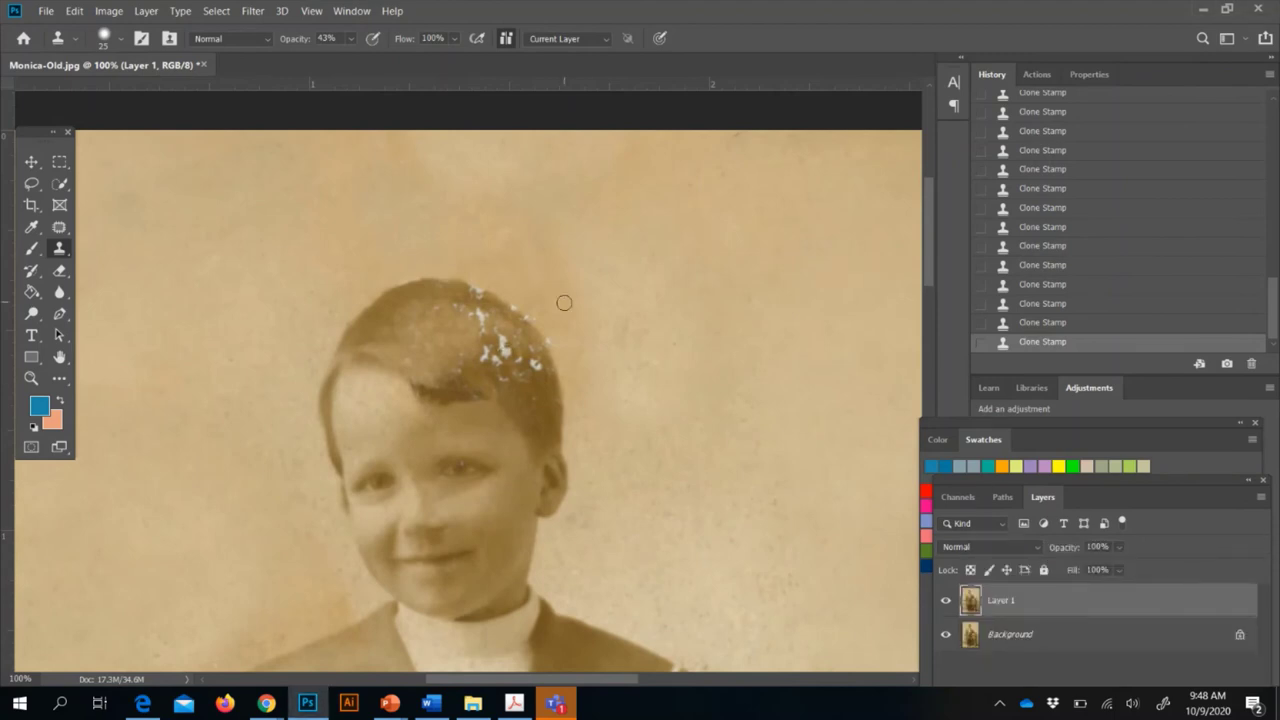
# Clone dark hair over the white flakes on the side of the head above the ear, using a 25 px Clone Stamp at 43% opacity
pyautogui.scroll(-2, 564, 302)
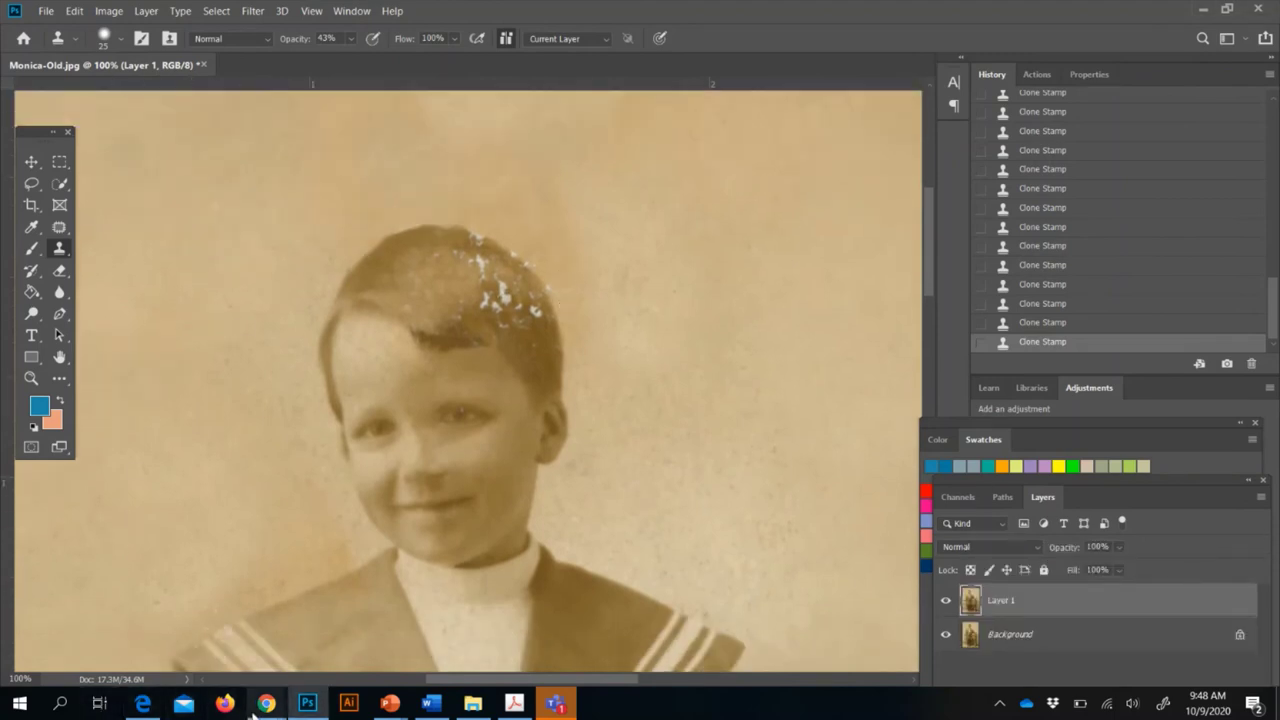
pyautogui.moveTo(254, 700)
pyautogui.click(313, 641)
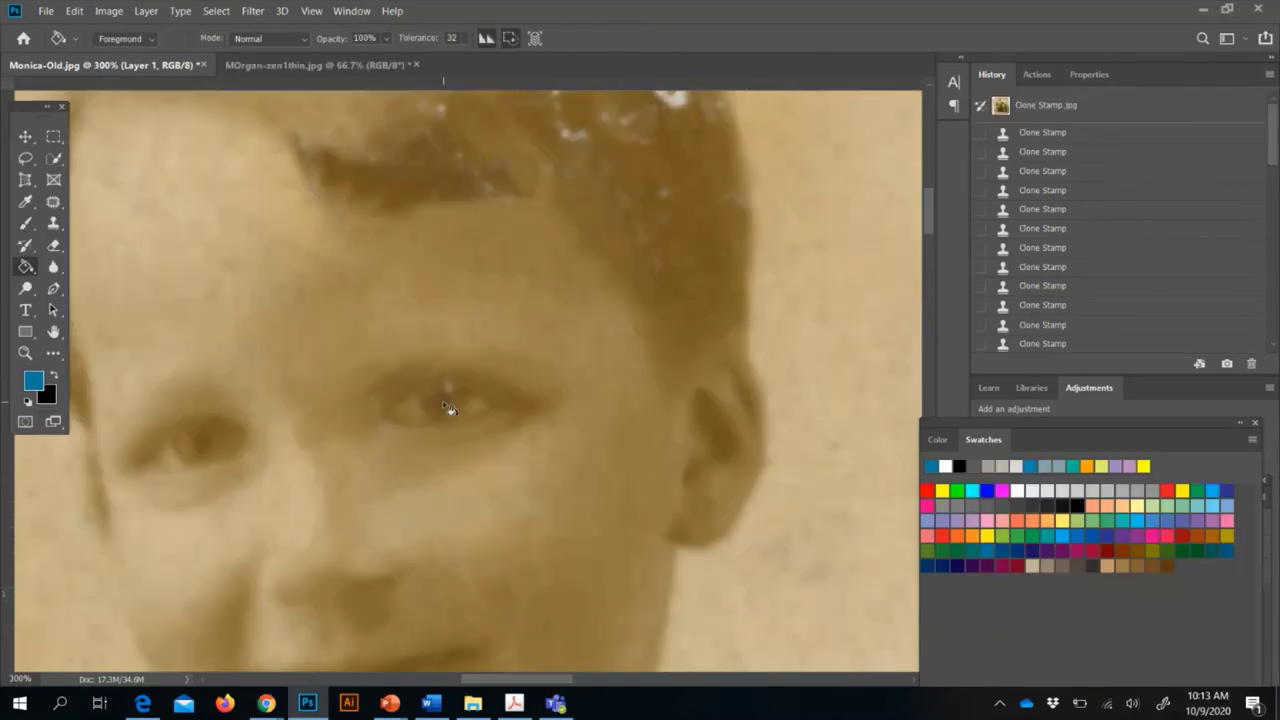
pyautogui.scroll(3, 443, 409)
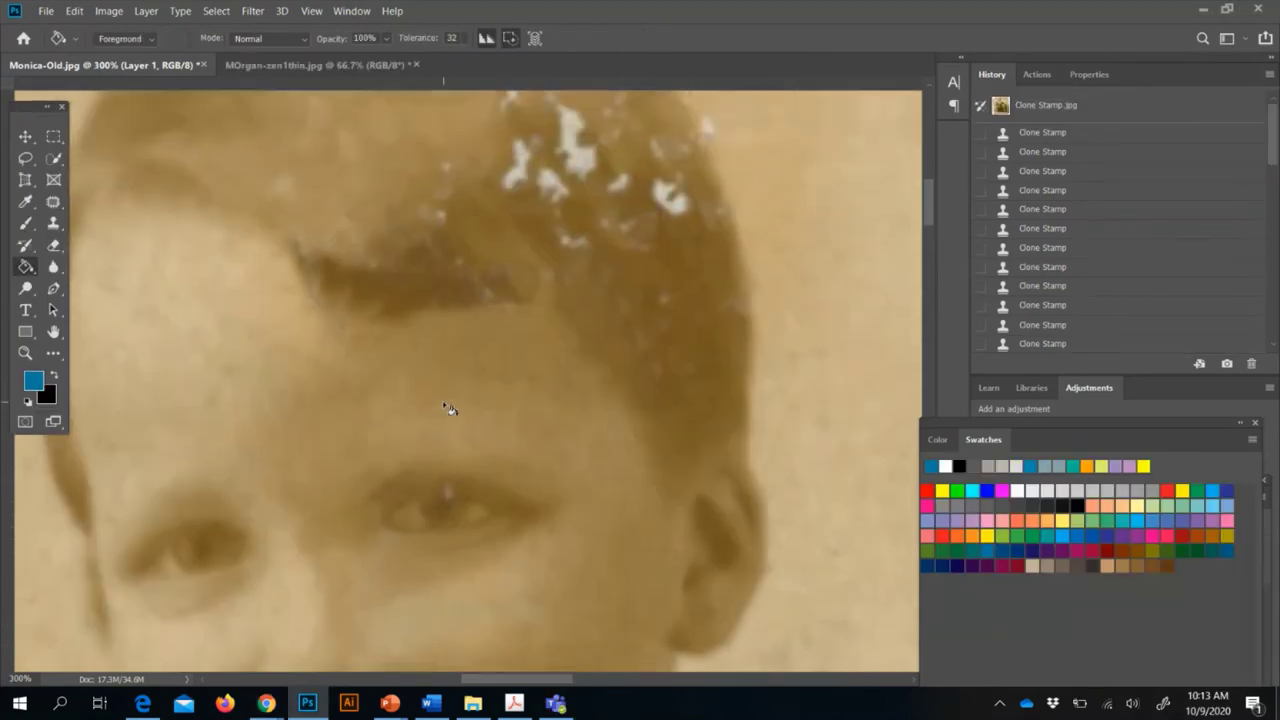
pyautogui.click(53, 224)
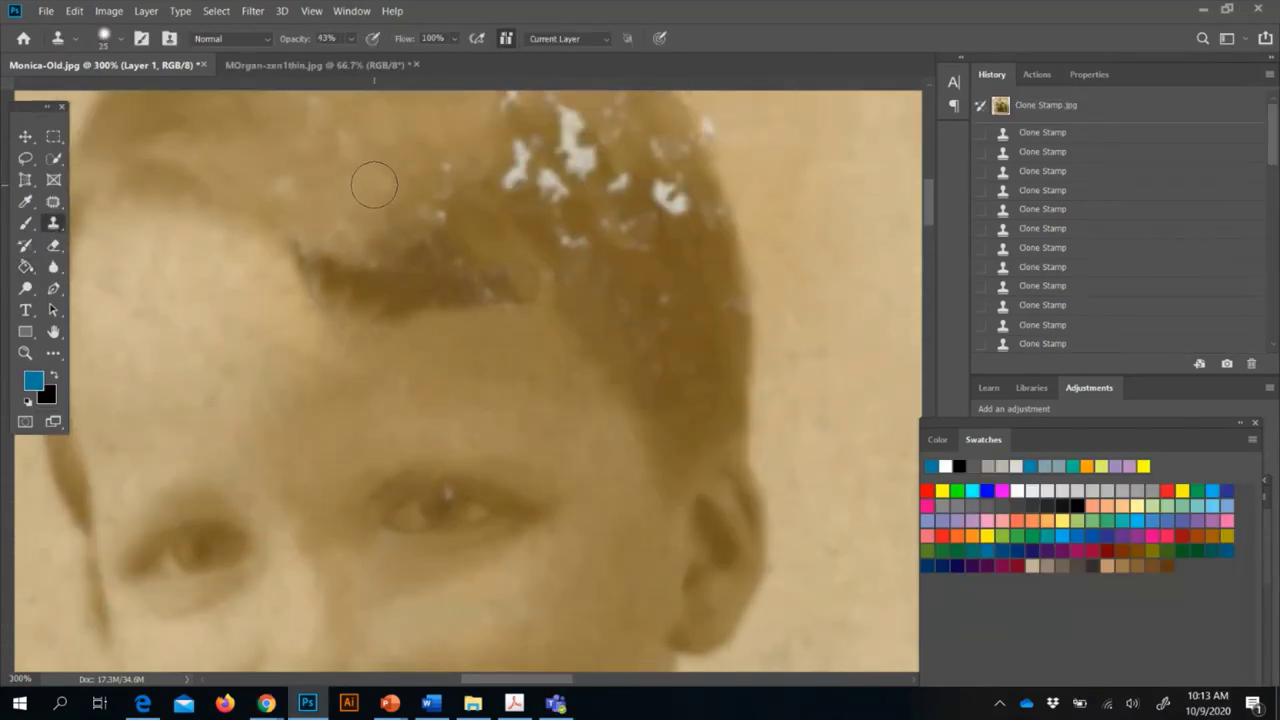
pyautogui.click(432, 207)
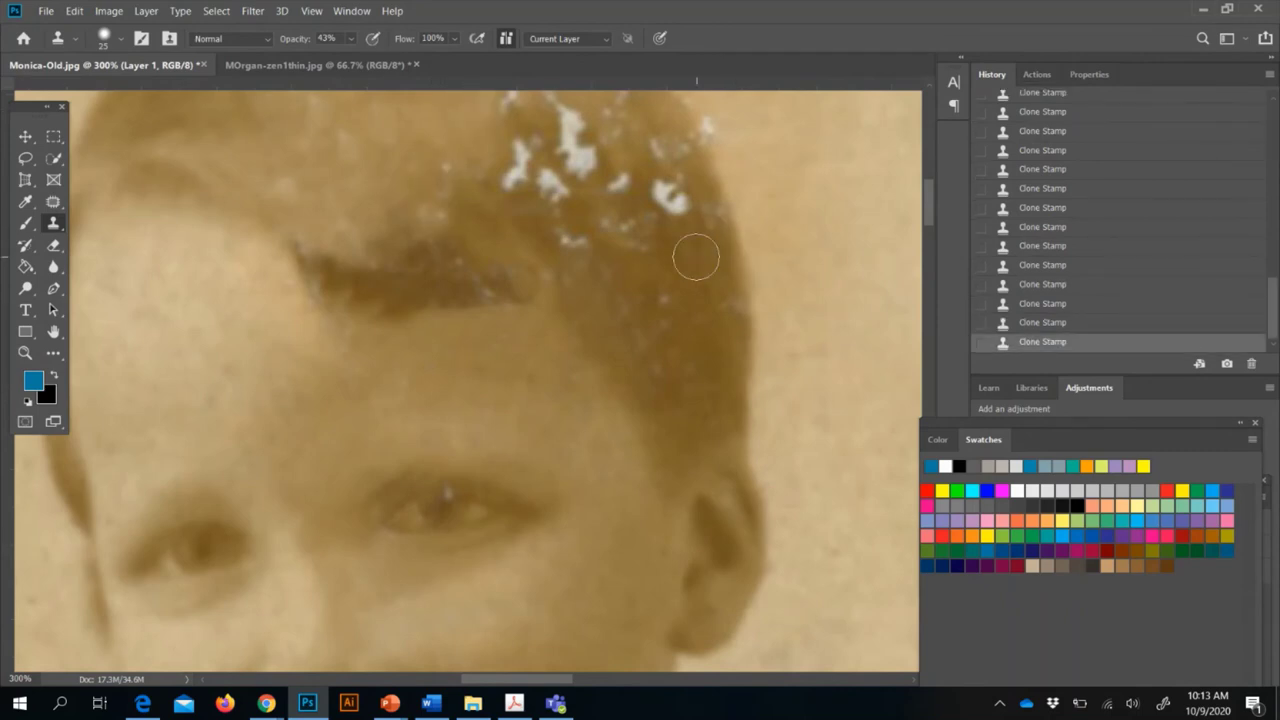
pyautogui.click(663, 184)
pyautogui.moveTo(663, 183)
pyautogui.mouseDown()
pyautogui.moveTo(673, 217)
pyautogui.moveTo(657, 186)
pyautogui.mouseUp()
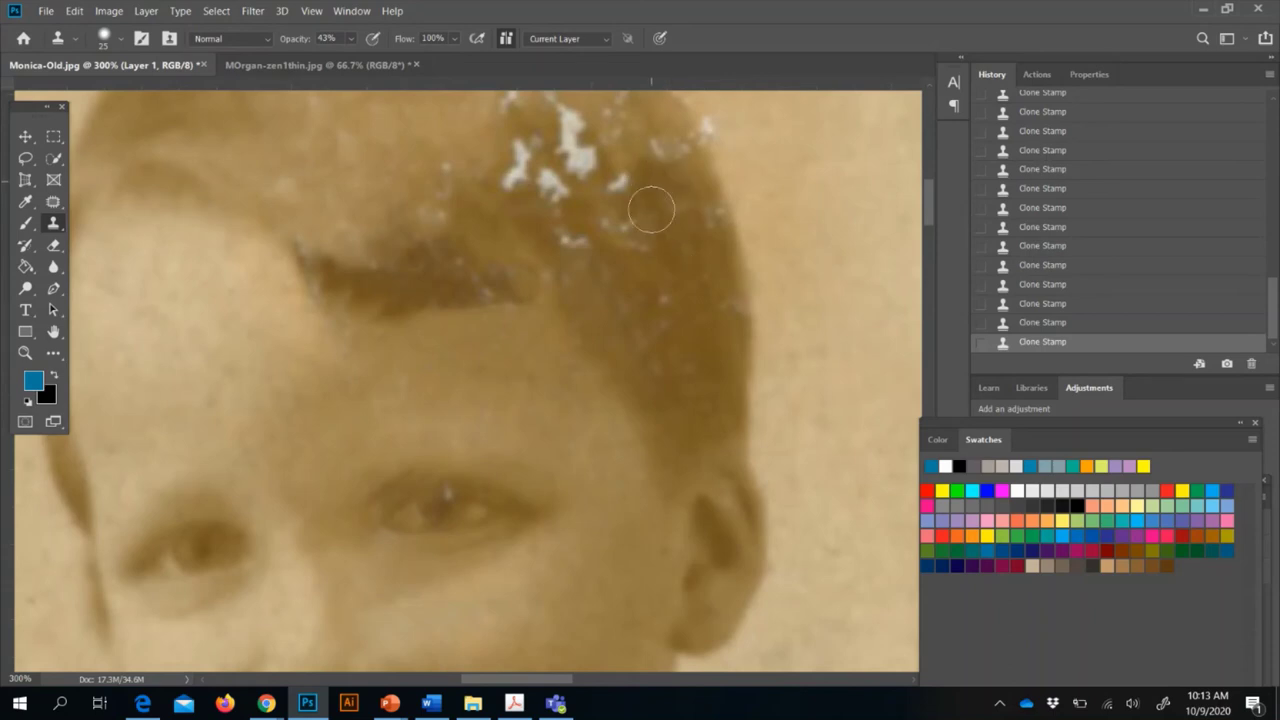
pyautogui.moveTo(654, 272)
pyautogui.mouseDown()
pyautogui.moveTo(623, 229)
pyautogui.moveTo(651, 246)
pyautogui.moveTo(612, 221)
pyautogui.moveTo(639, 250)
pyautogui.mouseUp()
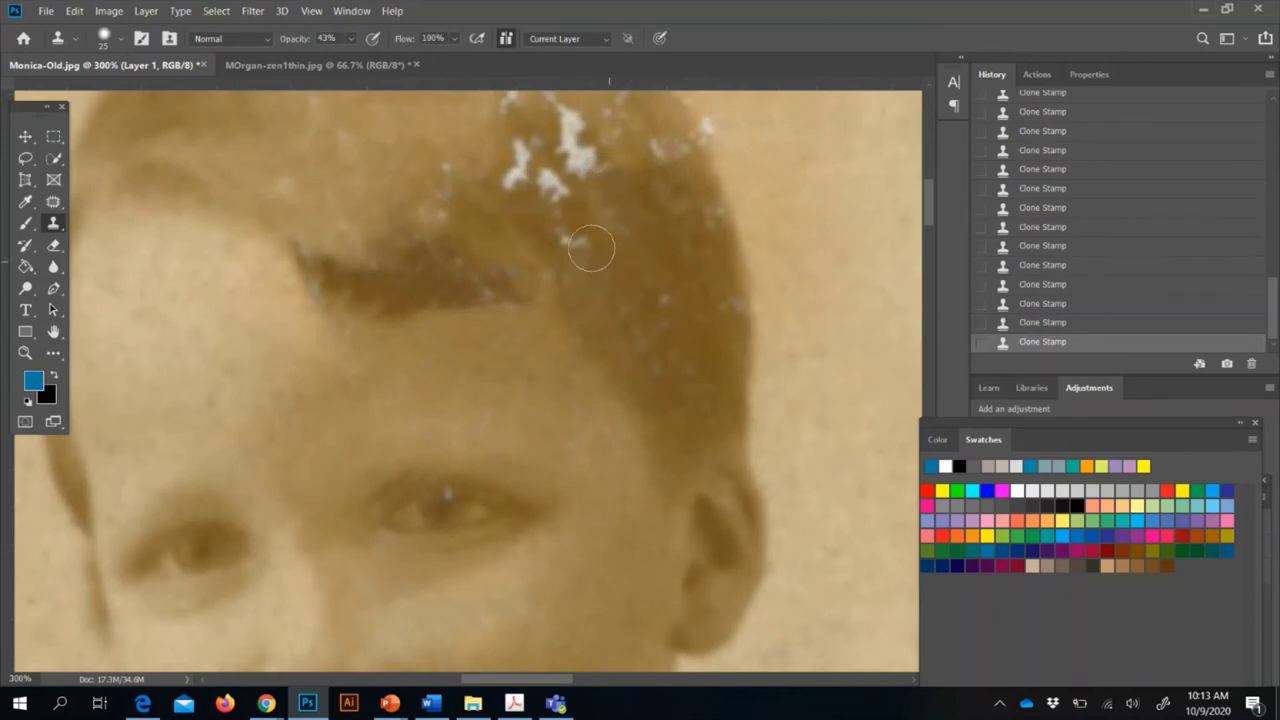
# Clone light hair over the lower part of the white streak and the specks beside it on the upper head
pyautogui.scroll(3, 620, 270)
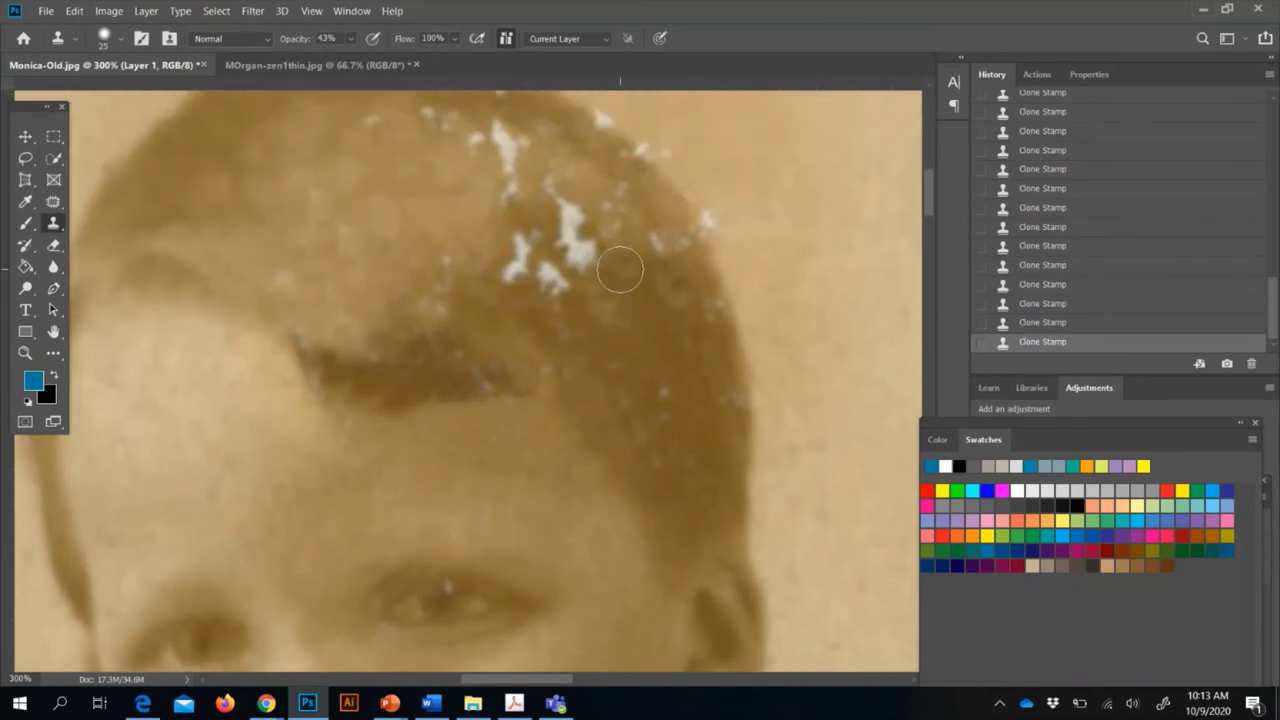
pyautogui.scroll(2, 620, 270)
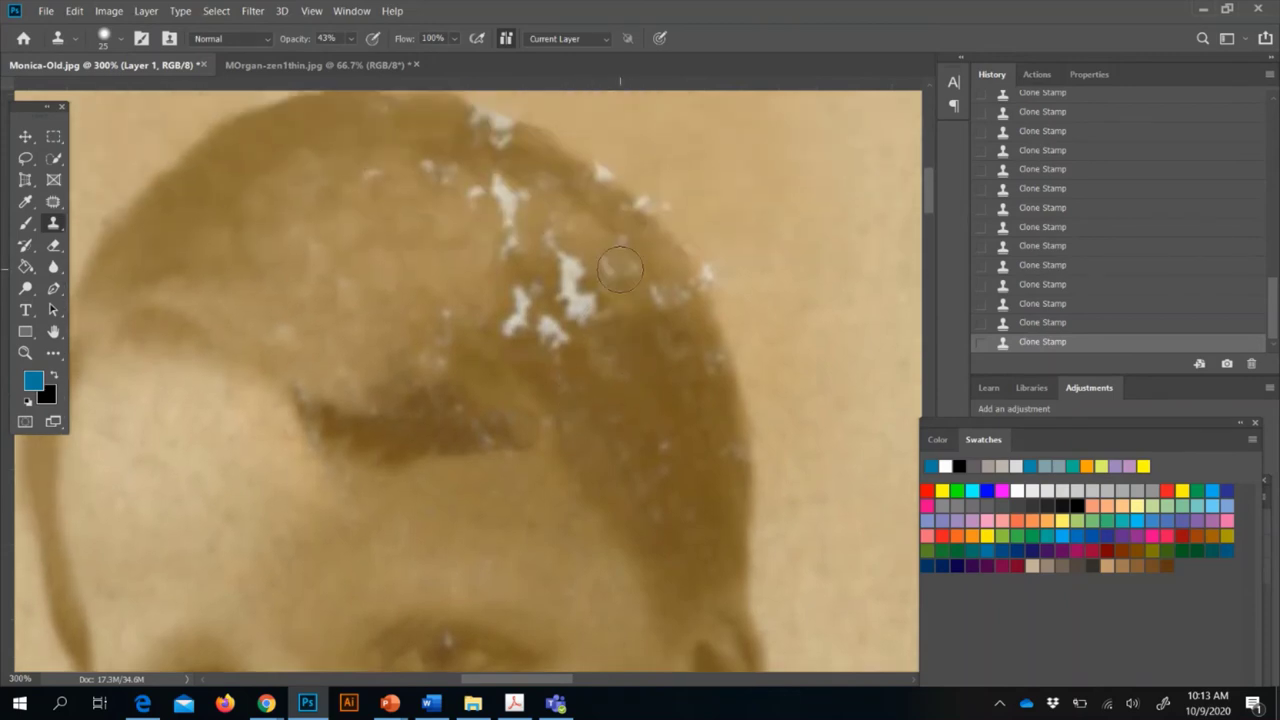
pyautogui.click(497, 236)
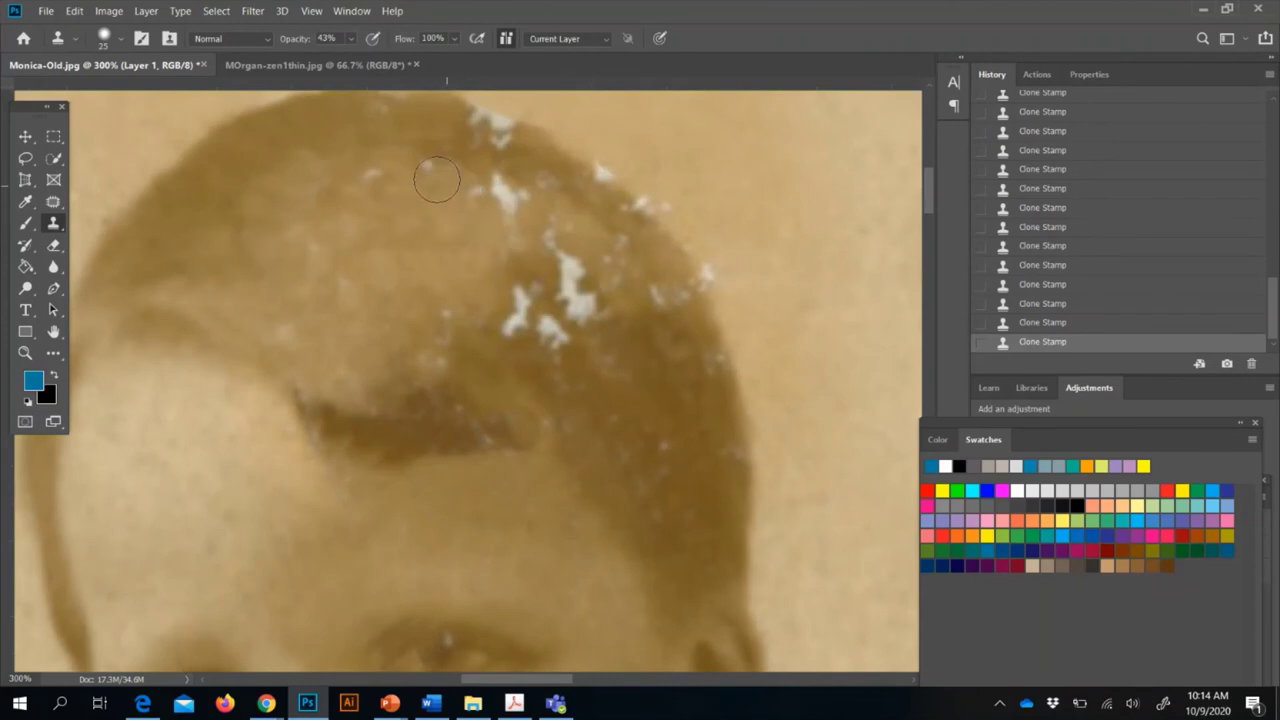
pyautogui.click(436, 179)
pyautogui.scroll(2, 438, 178)
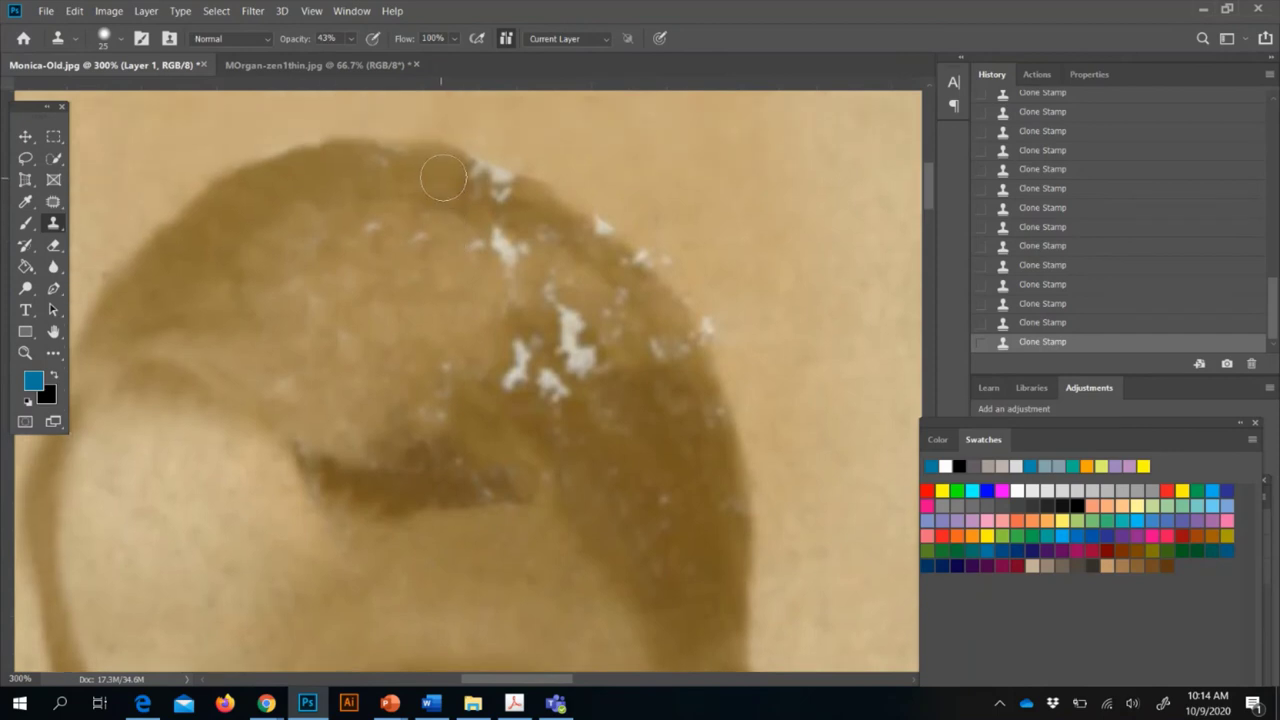
# Sample the dark hair at the crown and clone it over the white patch on the head's upper outline
pyautogui.click(496, 188)
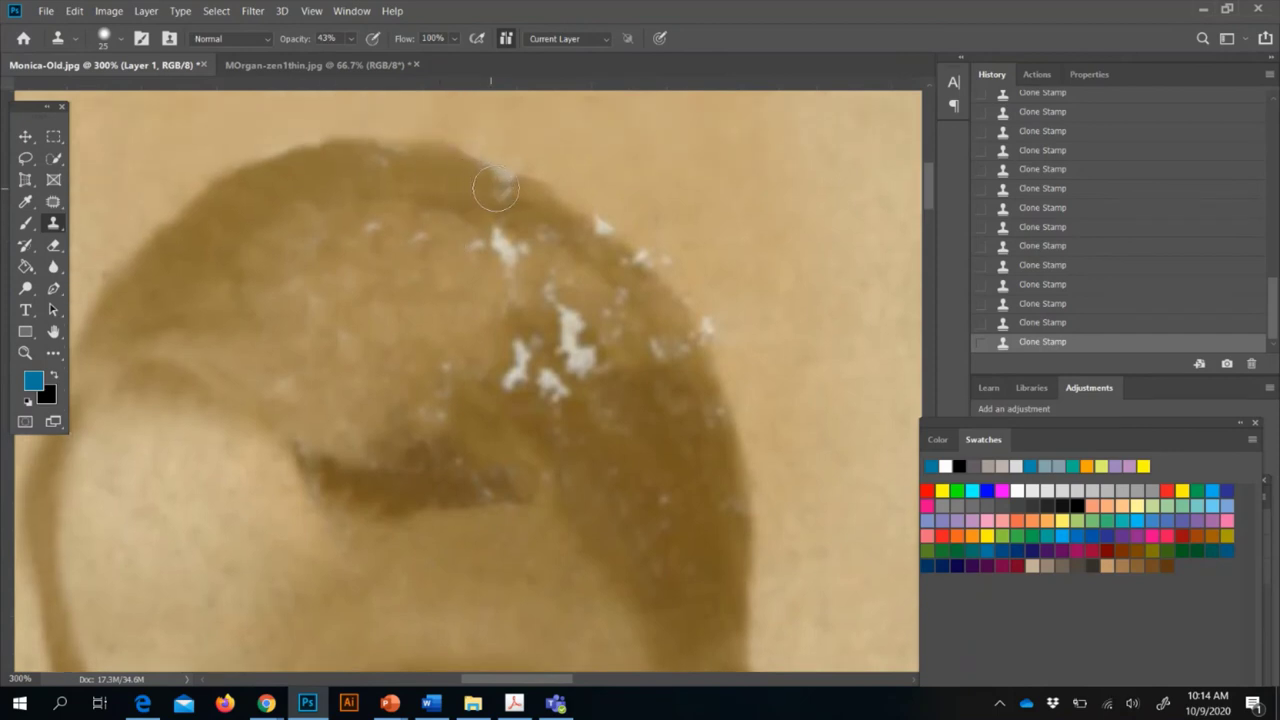
pyautogui.moveTo(496, 188)
pyautogui.mouseDown()
pyautogui.moveTo(449, 172)
pyautogui.moveTo(514, 198)
pyautogui.mouseUp()
pyautogui.keyDown('alt'); pyautogui.click(437, 174); pyautogui.keyUp('alt')
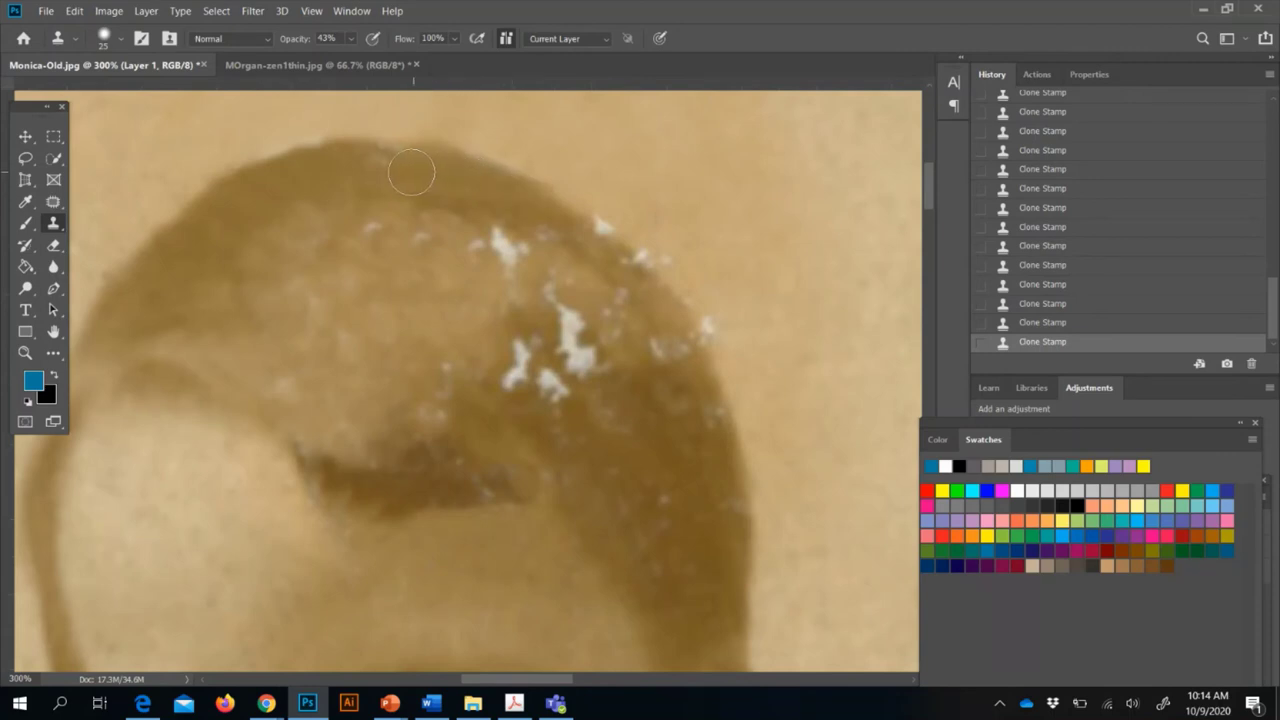
pyautogui.click(400, 171)
pyautogui.moveTo(400, 171); pyautogui.dragTo(572, 247)
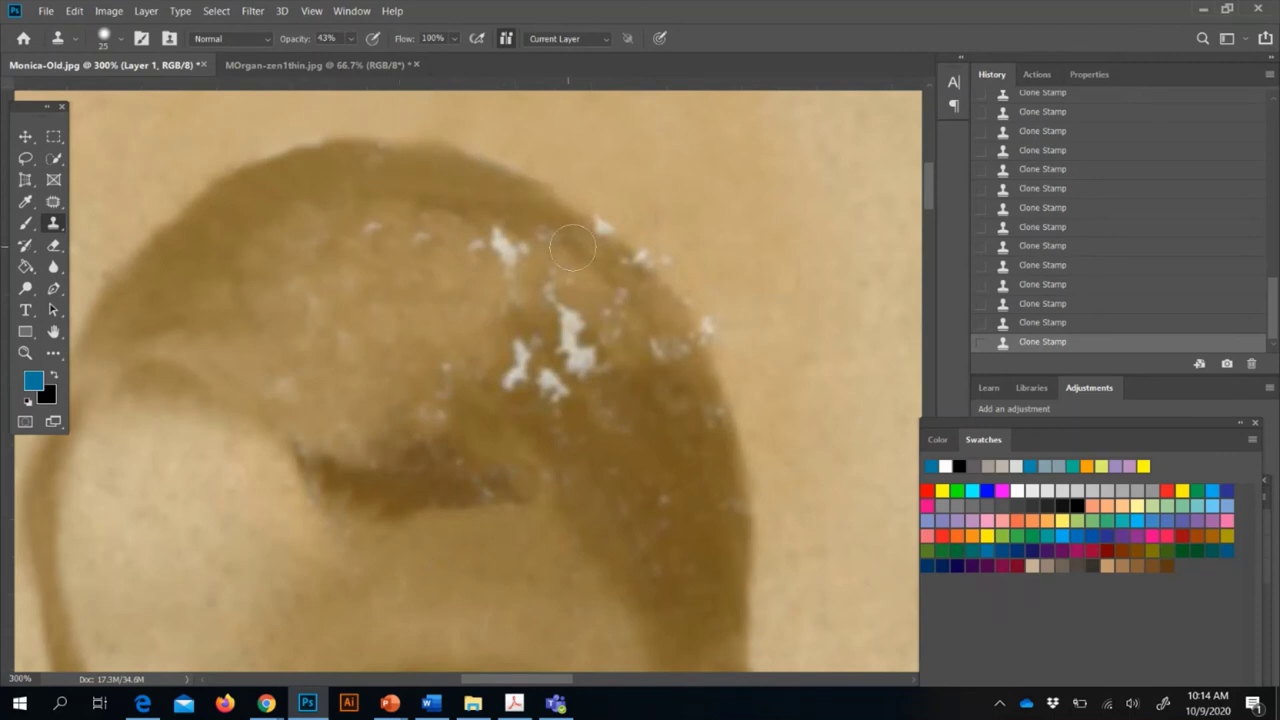
# Adjust the clone brush size and cover the white fleck on the head's outline and the remaining streak and specks in the light hair
pyautogui.click(613, 210)
pyautogui.press('[')
pyautogui.press('[')
pyautogui.moveTo(604, 243)
pyautogui.mouseDown()
pyautogui.moveTo(565, 218)
pyautogui.moveTo(534, 230)
pyautogui.mouseUp()
pyautogui.press(']')
pyautogui.press(']')
pyautogui.press(']')
pyautogui.press(']')
pyautogui.keyDown('alt'); pyautogui.click(456, 271); pyautogui.keyUp('alt')
pyautogui.moveTo(480, 256)
pyautogui.mouseDown()
pyautogui.moveTo(526, 249)
pyautogui.moveTo(443, 229)
pyautogui.moveTo(438, 243)
pyautogui.moveTo(372, 232)
pyautogui.mouseUp()
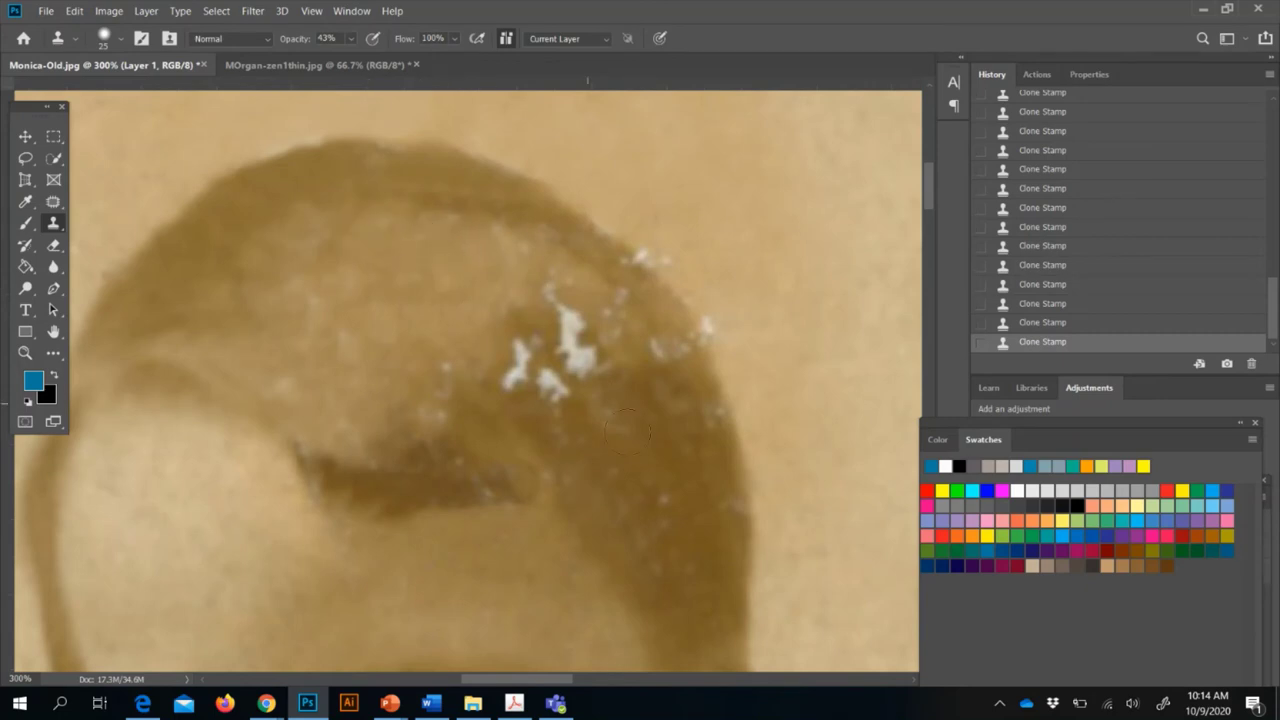
# Clone dark hair over the cluster of large white flakes above the fringe, reducing the brush to 21 px
pyautogui.moveTo(608, 388); pyautogui.dragTo(571, 352)
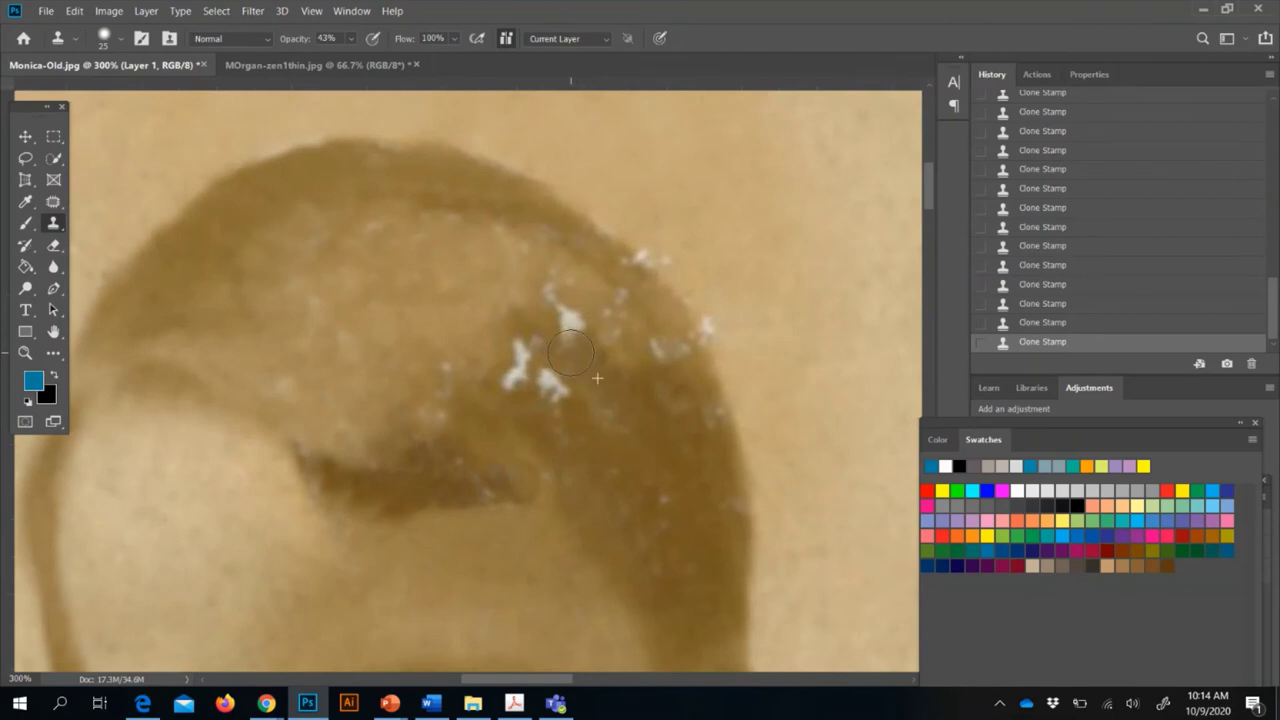
pyautogui.moveTo(610, 420); pyautogui.dragTo(614, 429)
pyautogui.keyDown('alt'); pyautogui.rightClick(606, 434); pyautogui.keyUp('alt')
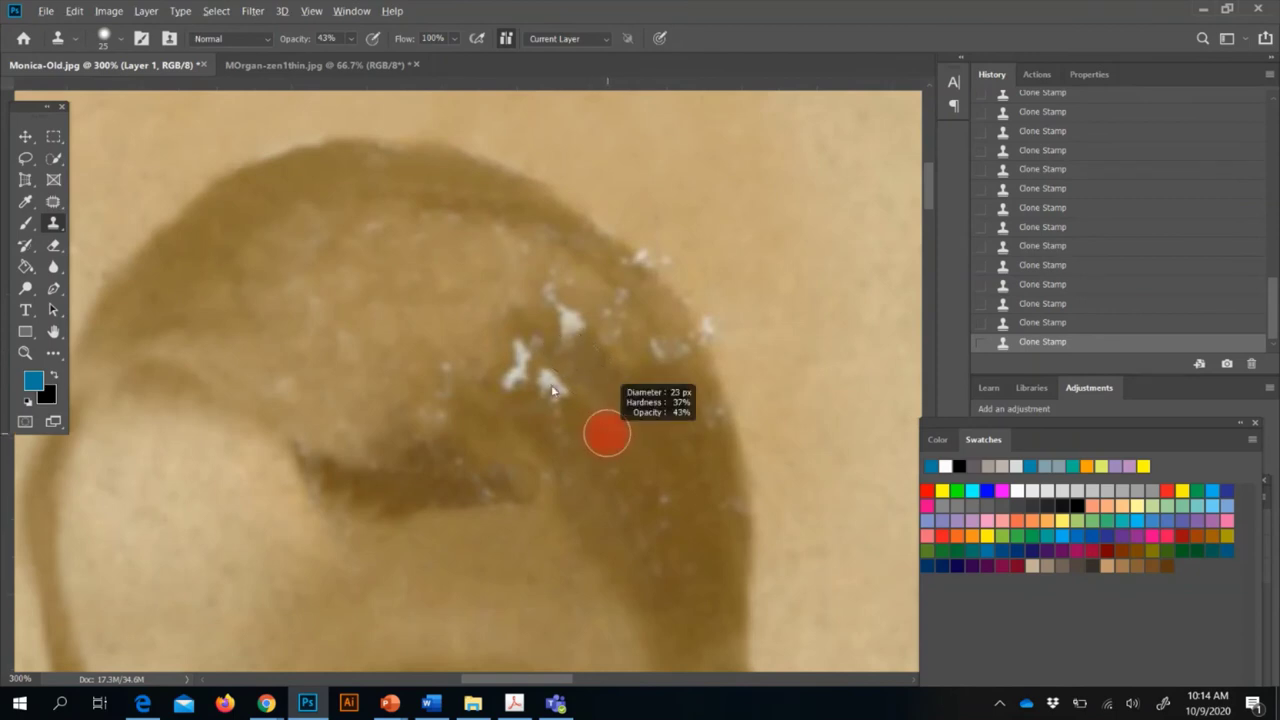
pyautogui.click(549, 383)
pyautogui.moveTo(560, 403)
pyautogui.mouseDown()
pyautogui.moveTo(557, 391)
pyautogui.moveTo(559, 427)
pyautogui.mouseUp()
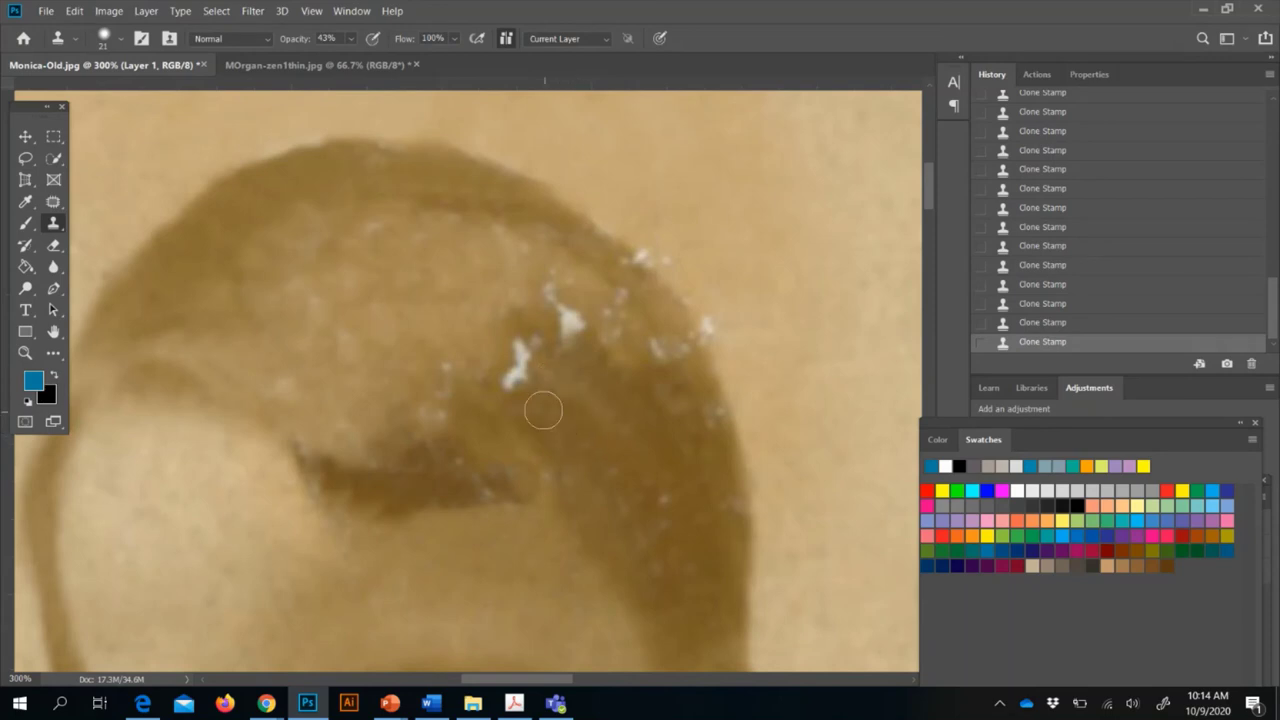
pyautogui.moveTo(512, 369)
pyautogui.mouseDown()
pyautogui.moveTo(520, 352)
pyautogui.moveTo(522, 384)
pyautogui.moveTo(509, 357)
pyautogui.moveTo(530, 350)
pyautogui.moveTo(531, 404)
pyautogui.mouseUp()
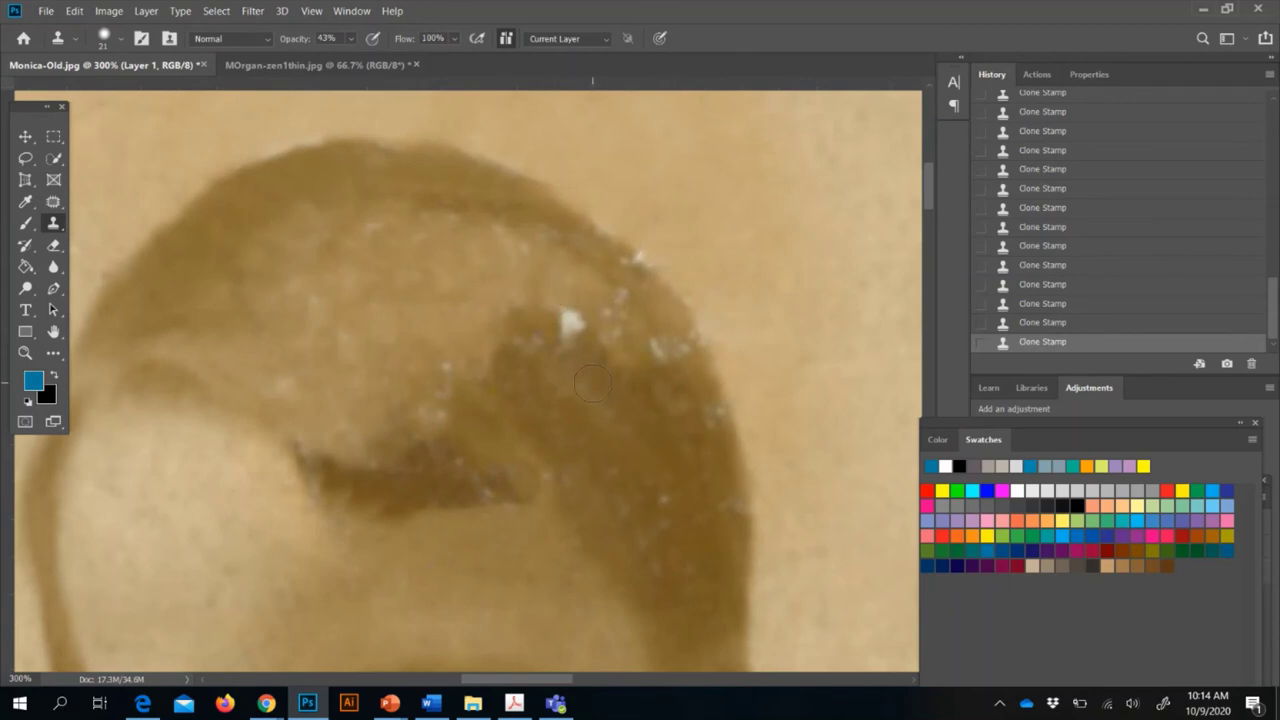
pyautogui.moveTo(586, 370)
pyautogui.mouseDown()
pyautogui.moveTo(569, 324)
pyautogui.moveTo(591, 366)
pyautogui.mouseUp()
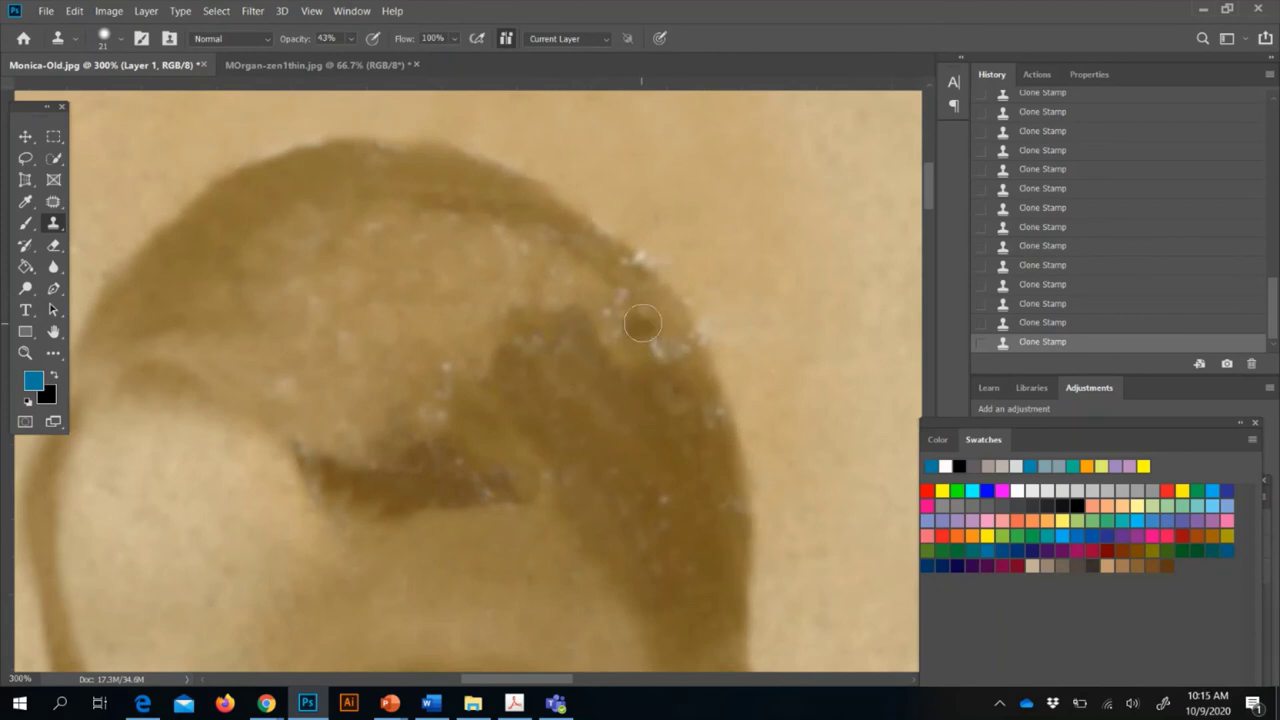
# Clone hair over the flakes near the side of the head and background over the fleck outside its outline
pyautogui.keyDown('alt'); pyautogui.click(650, 319); pyautogui.keyUp('alt')
pyautogui.moveTo(652, 338); pyautogui.dragTo(662, 350)
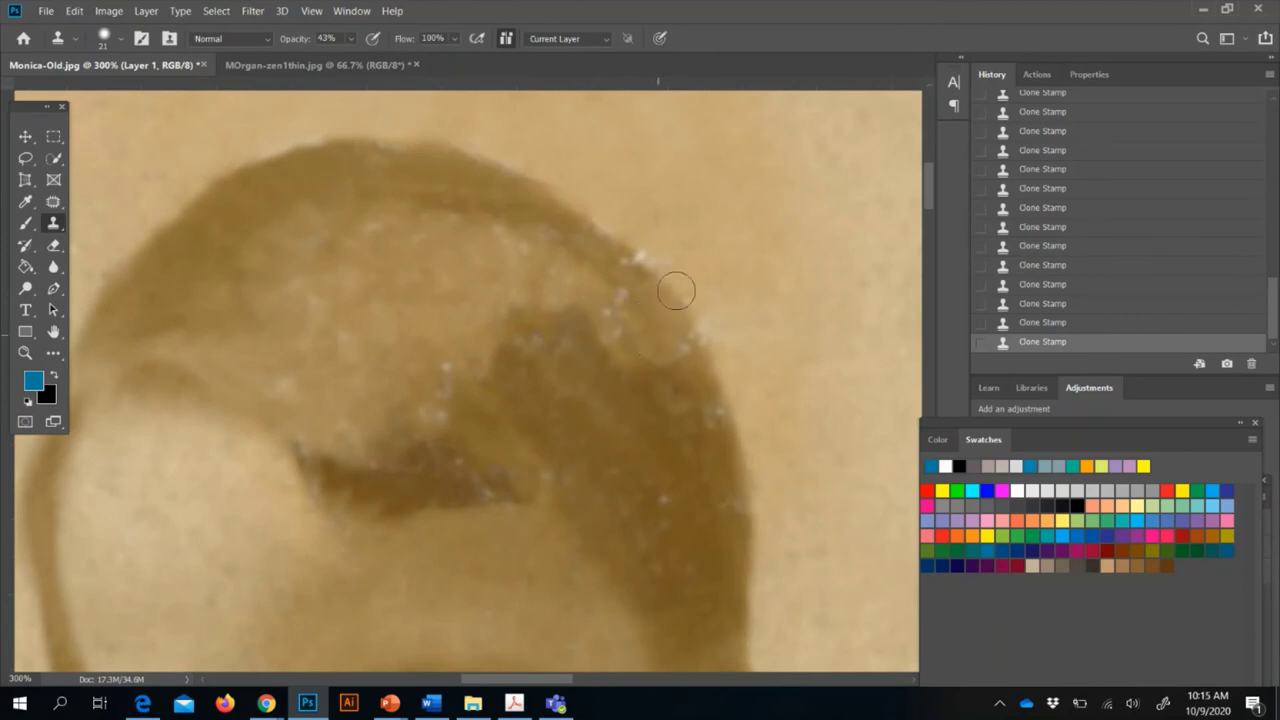
pyautogui.keyDown('alt'); pyautogui.click(687, 262); pyautogui.keyUp('alt')
pyautogui.click(654, 251)
# Switch to the Healing Brush and set it to 30 px with 55% hardness
pyautogui.scroll(-3, 851, 350)
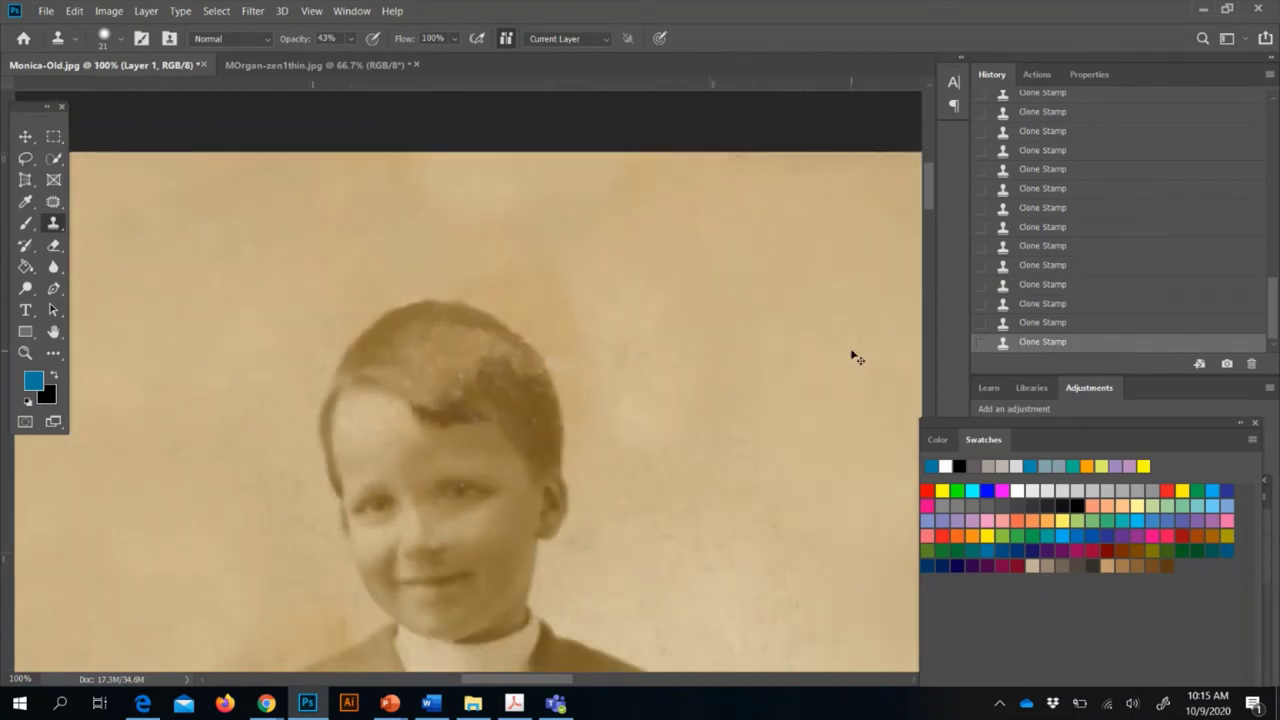
pyautogui.scroll(-2, 851, 356)
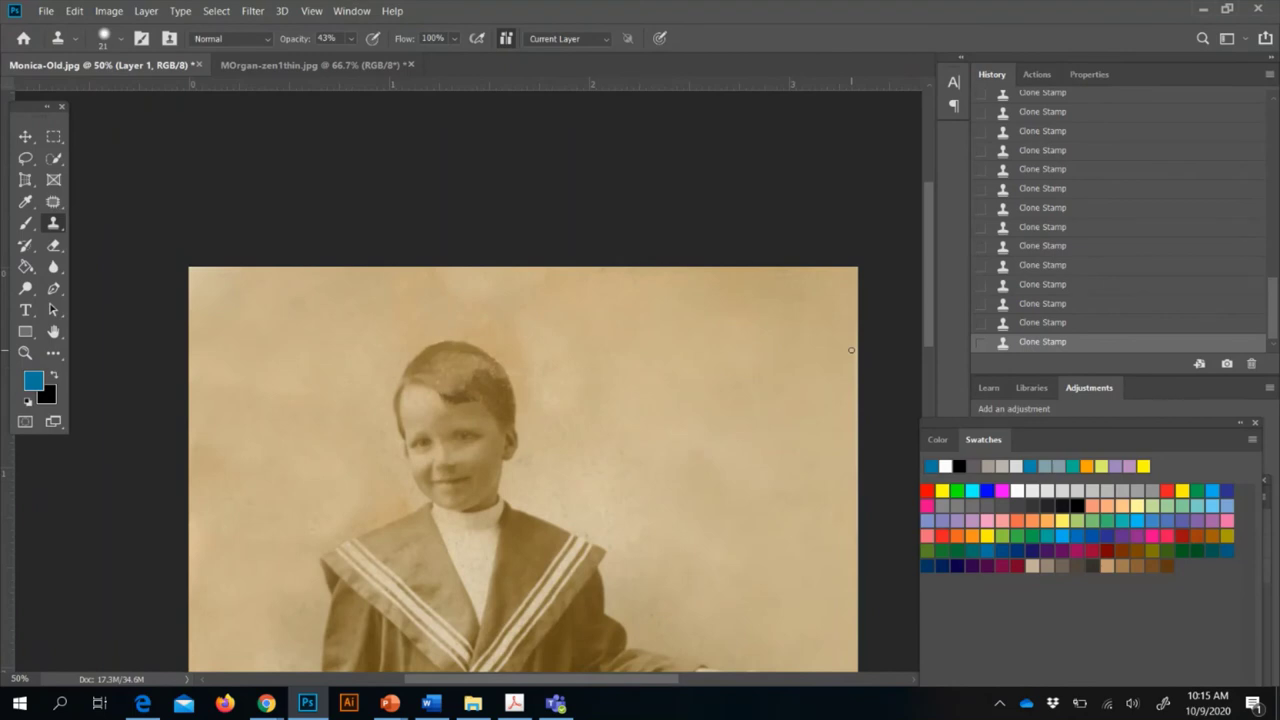
pyautogui.scroll(4, 851, 356)
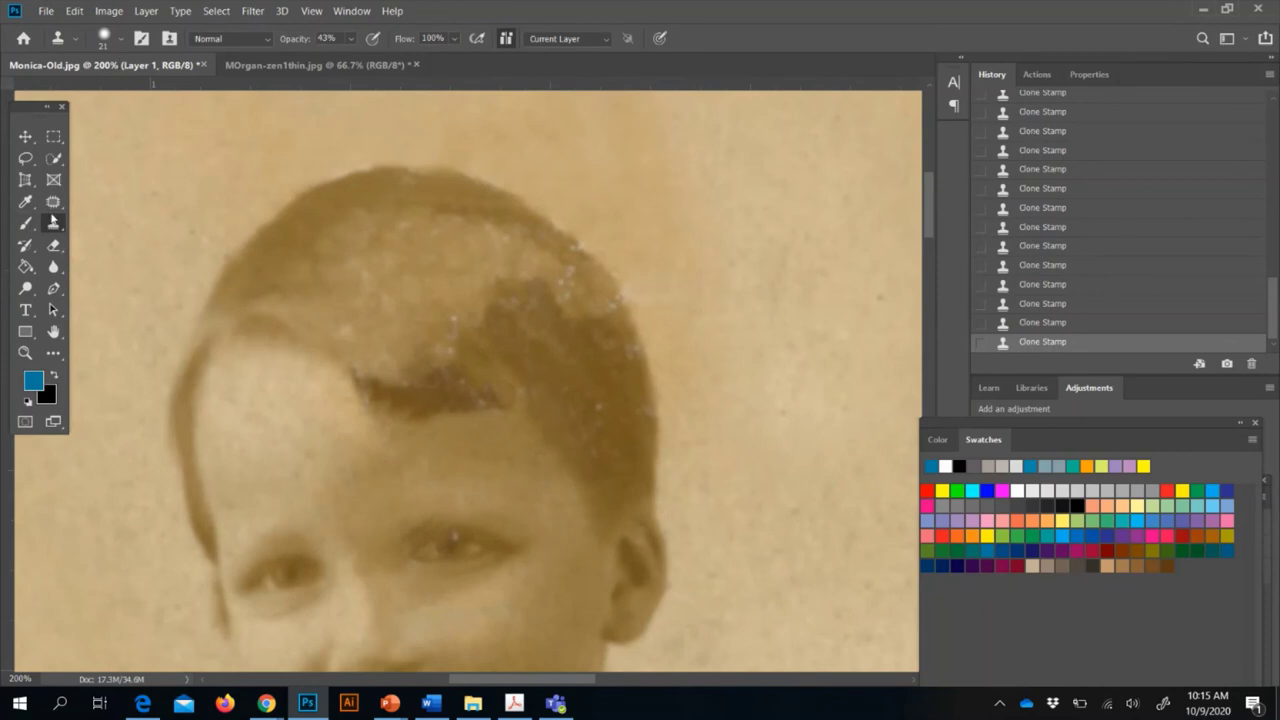
pyautogui.click(53, 201)
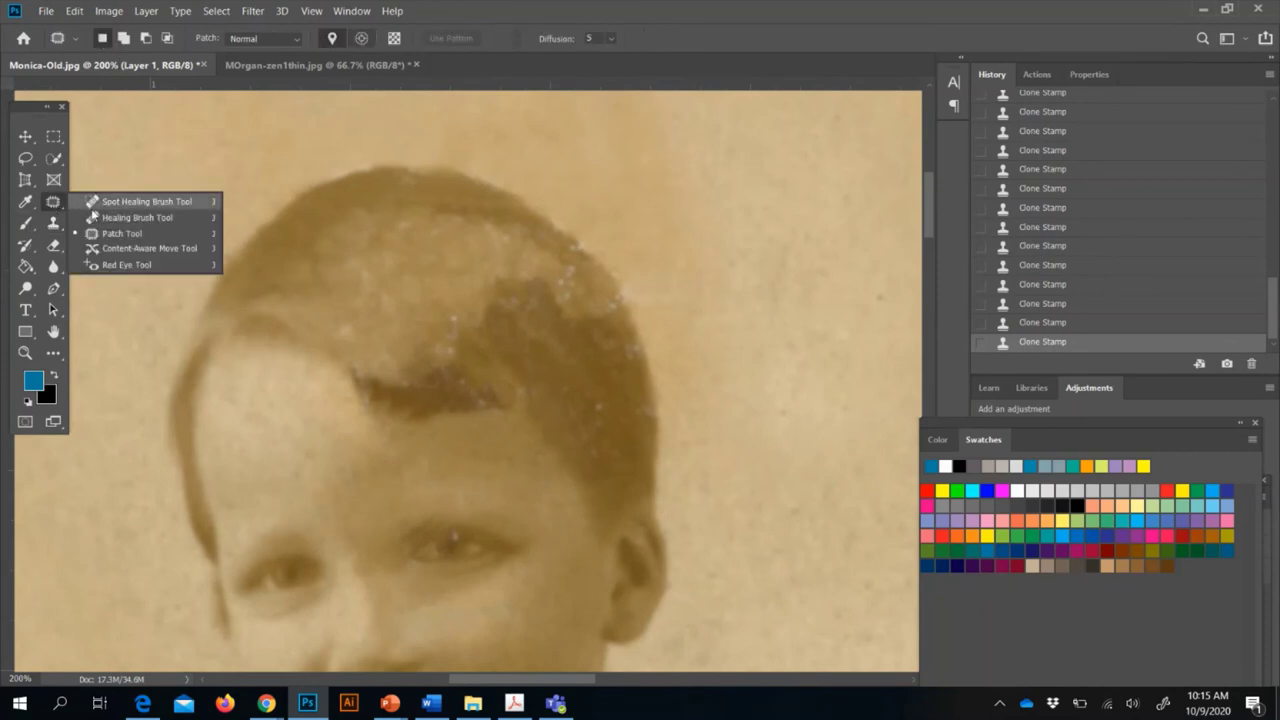
pyautogui.click(130, 217)
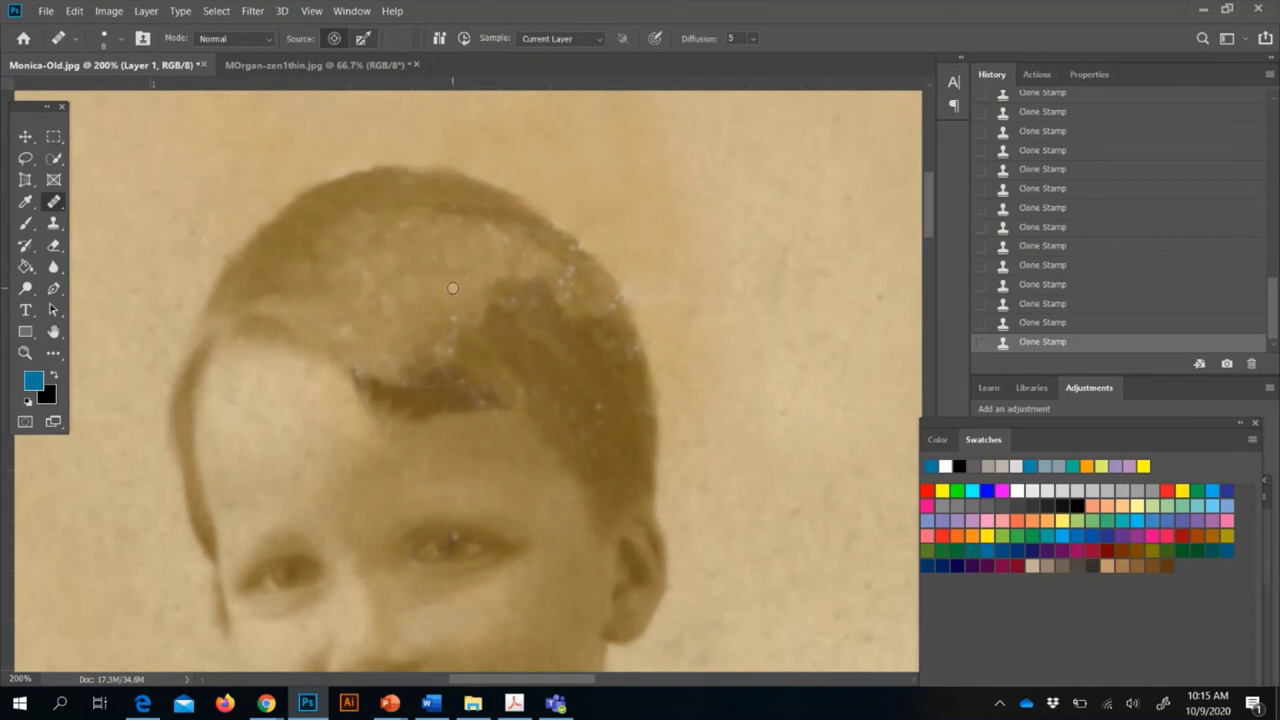
pyautogui.press(']')
pyautogui.press(']')
pyautogui.press(']')
pyautogui.press(']')
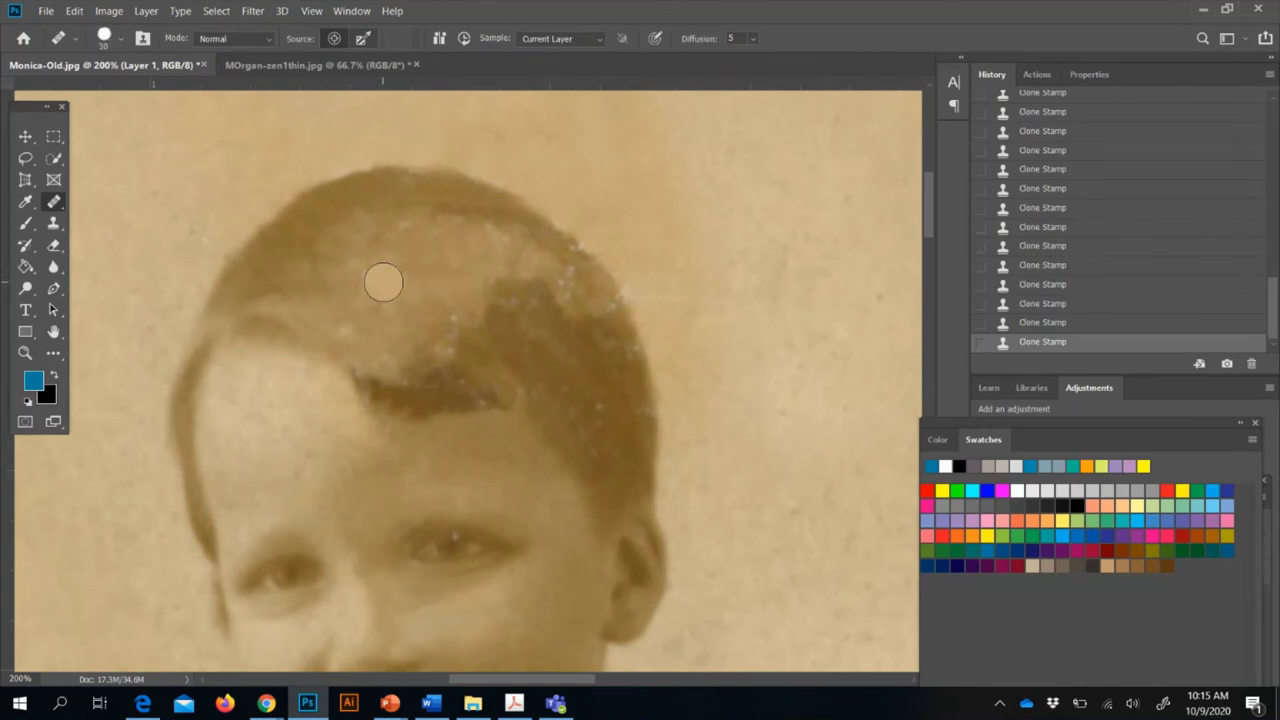
pyautogui.click(115, 38)
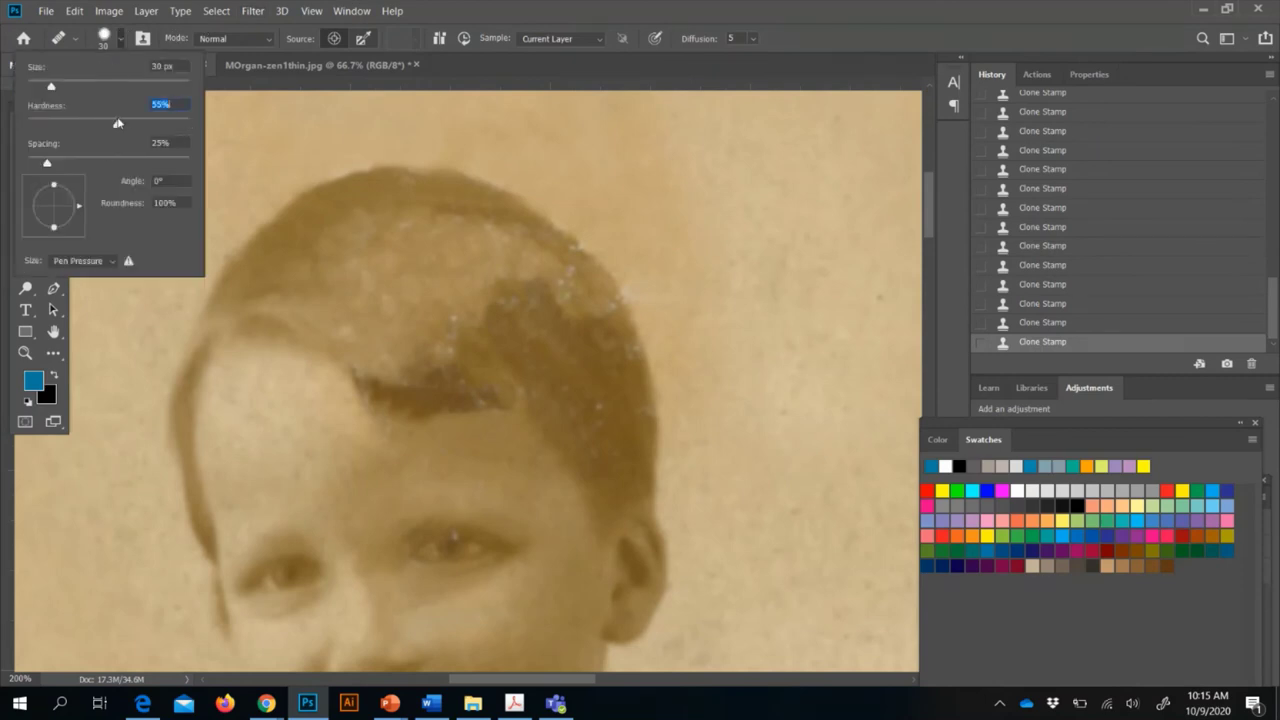
pyautogui.click(624, 22)
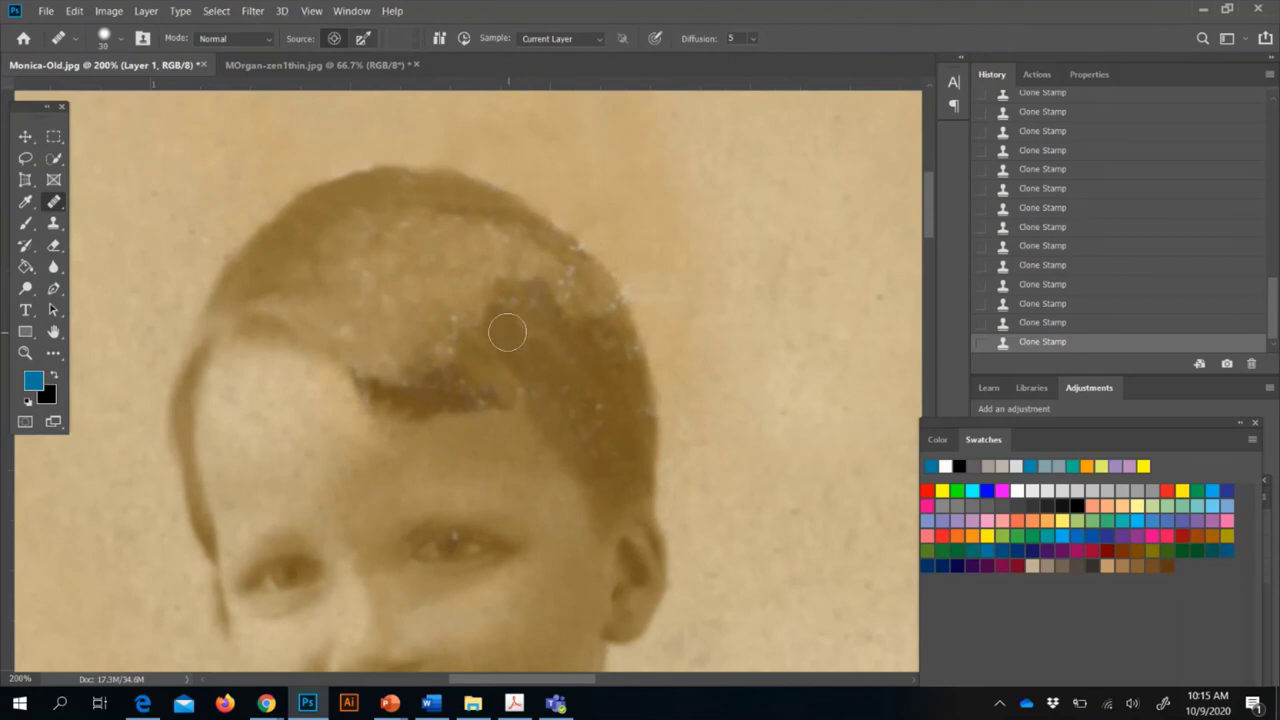
# Heal the white specks just above the fringe and soften the edge between the light and dark hair
pyautogui.moveTo(476, 310)
pyautogui.mouseDown()
pyautogui.moveTo(470, 300)
pyautogui.moveTo(512, 328)
pyautogui.moveTo(495, 298)
pyautogui.mouseUp()
pyautogui.moveTo(441, 351)
pyautogui.mouseDown()
pyautogui.moveTo(445, 322)
pyautogui.moveTo(466, 320)
pyautogui.moveTo(407, 321)
pyautogui.mouseUp()
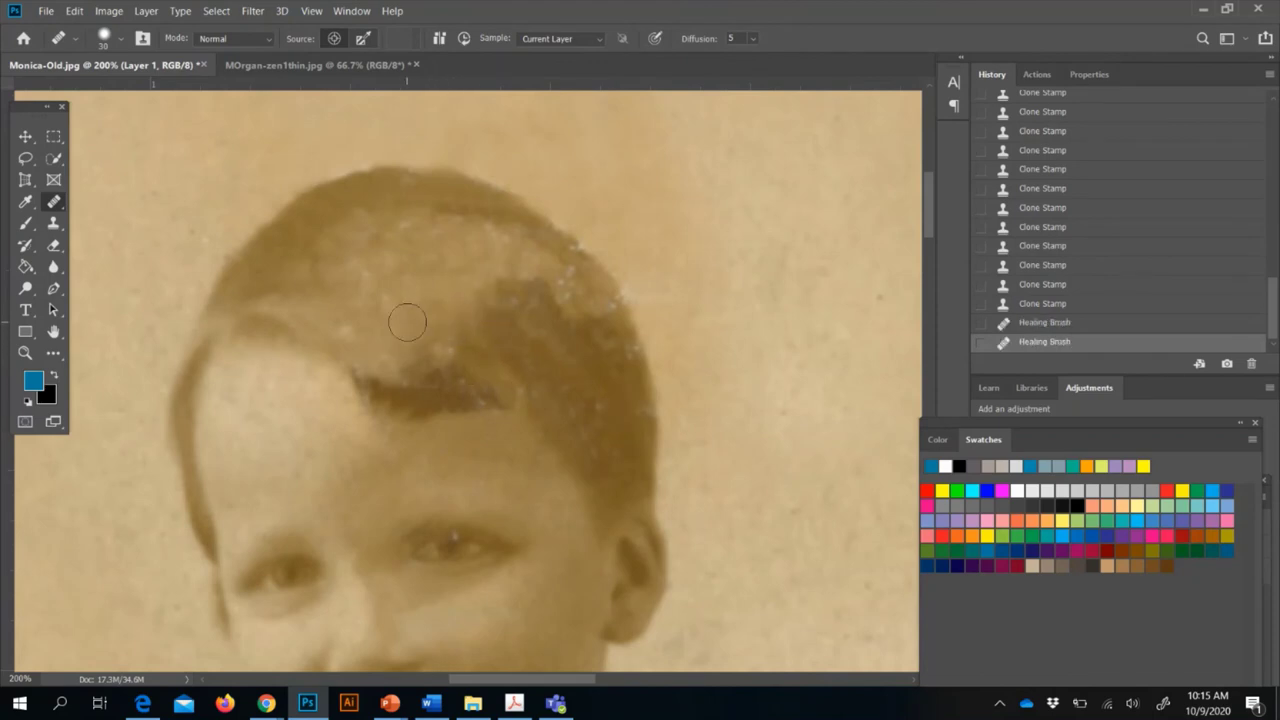
pyautogui.click(446, 354)
pyautogui.click(409, 349)
pyautogui.click(507, 290)
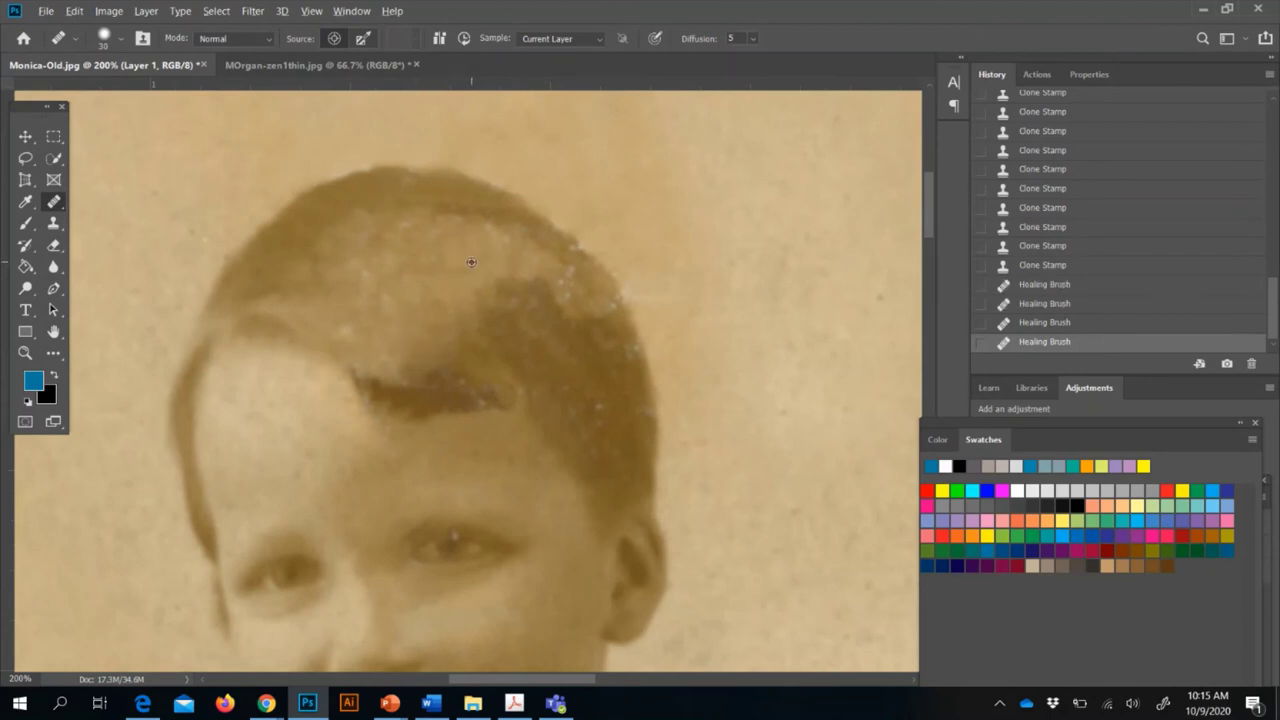
# Blend the hard edge of the cloned dark hair into the lighter hair above it with the Healing Brush
pyautogui.moveTo(496, 272)
pyautogui.mouseDown()
pyautogui.moveTo(498, 284)
pyautogui.moveTo(468, 286)
pyautogui.mouseUp()
pyautogui.moveTo(511, 252)
pyautogui.mouseDown()
pyautogui.moveTo(541, 289)
pyautogui.moveTo(509, 277)
pyautogui.mouseUp()
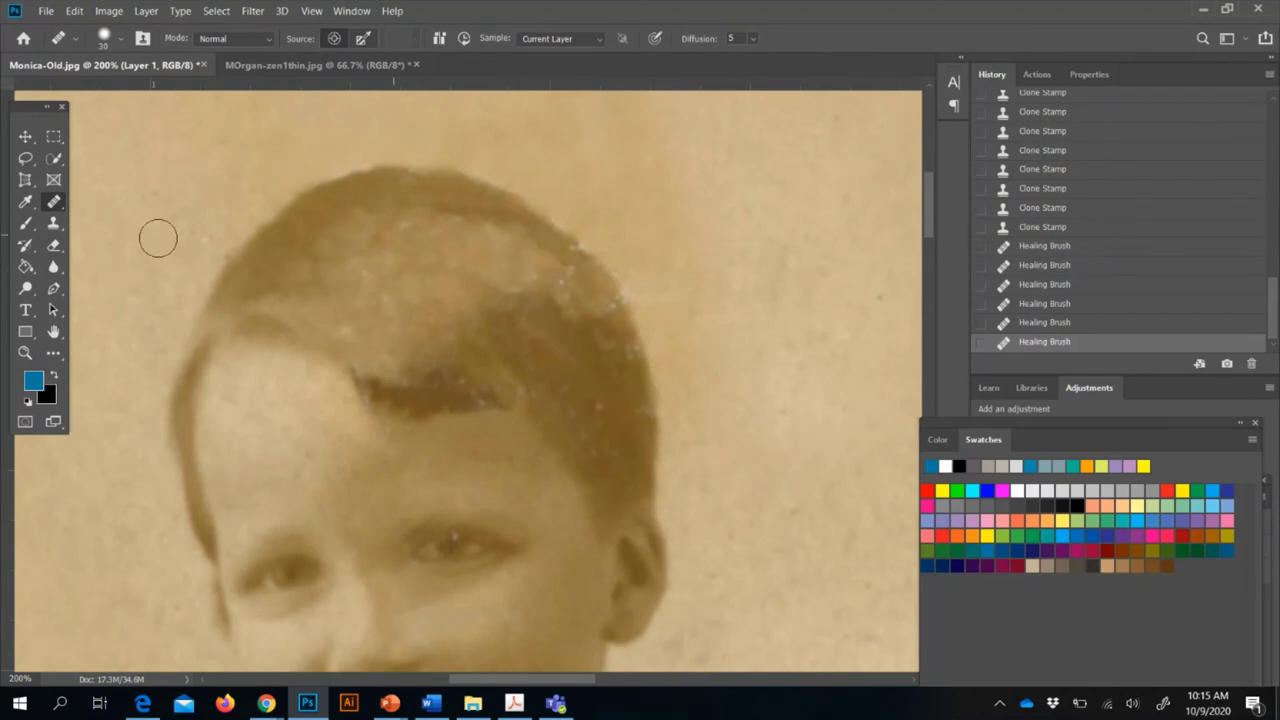
pyautogui.click(100, 230)
pyautogui.moveTo(561, 349)
pyautogui.mouseDown()
pyautogui.moveTo(580, 354)
pyautogui.moveTo(580, 334)
pyautogui.moveTo(551, 294)
pyautogui.moveTo(580, 346)
pyautogui.moveTo(594, 314)
pyautogui.mouseUp()
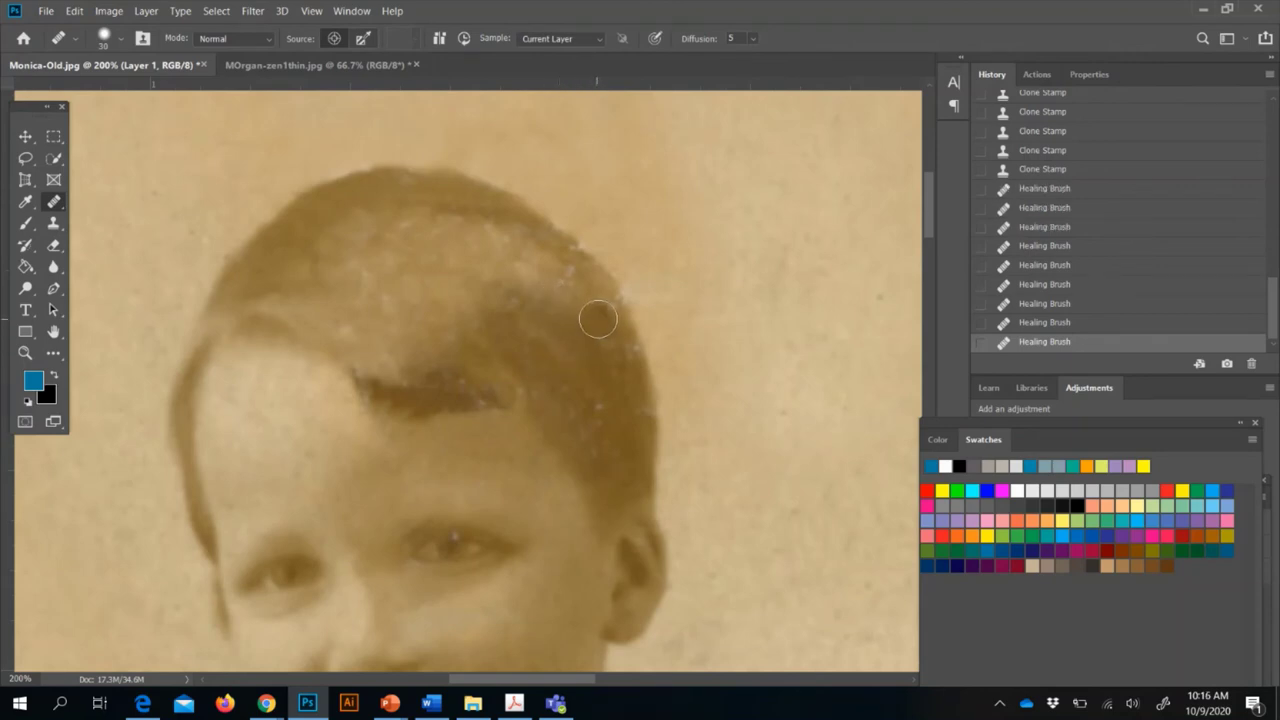
# Heal the remaining blotches and pale specks across the light hair on top of the head
pyautogui.click(391, 269)
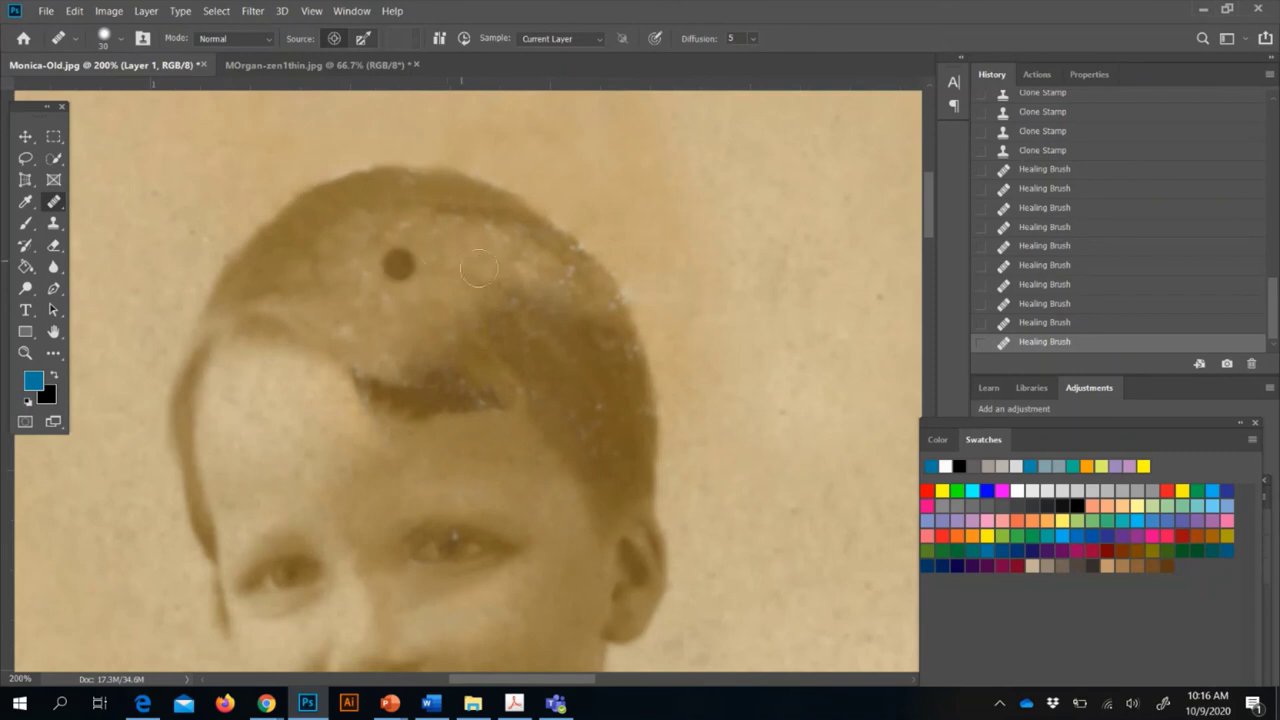
pyautogui.click(489, 274)
pyautogui.click(380, 289)
pyautogui.click(338, 255)
pyautogui.click(367, 310)
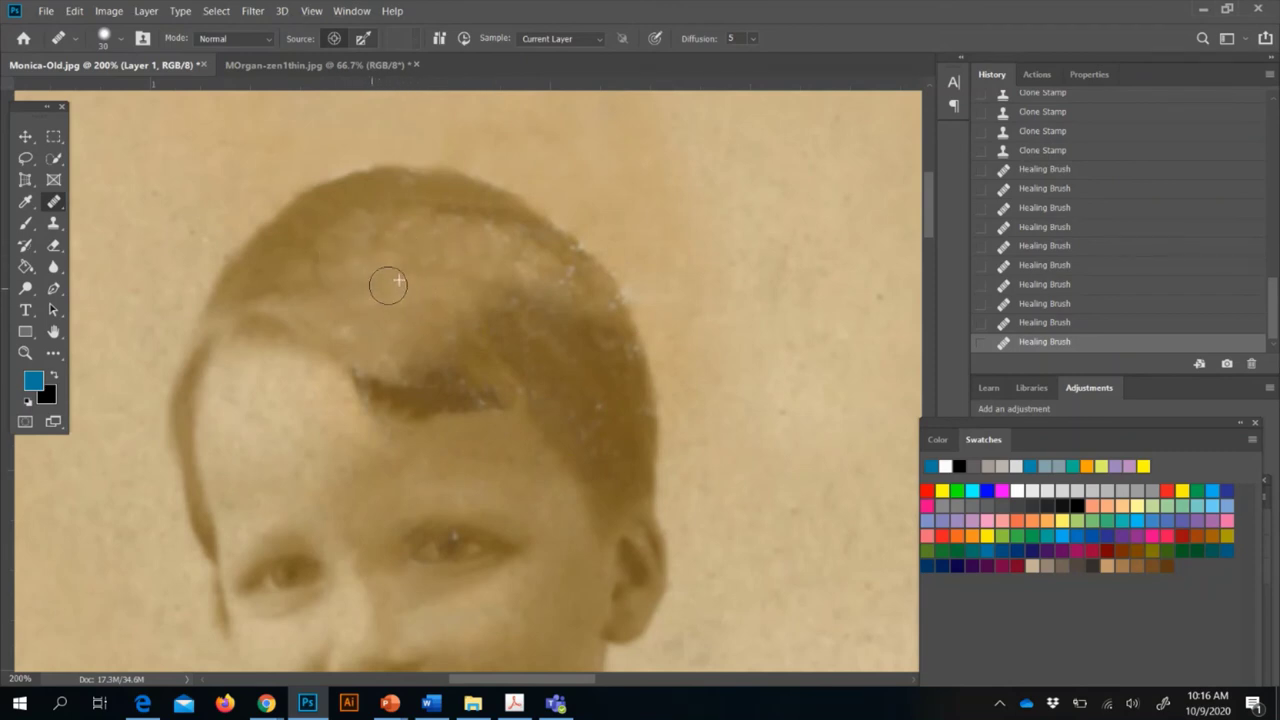
# Heal the remaining pale specks in the light hair, around the fringe and along the outer edge of the hair
pyautogui.click(474, 345)
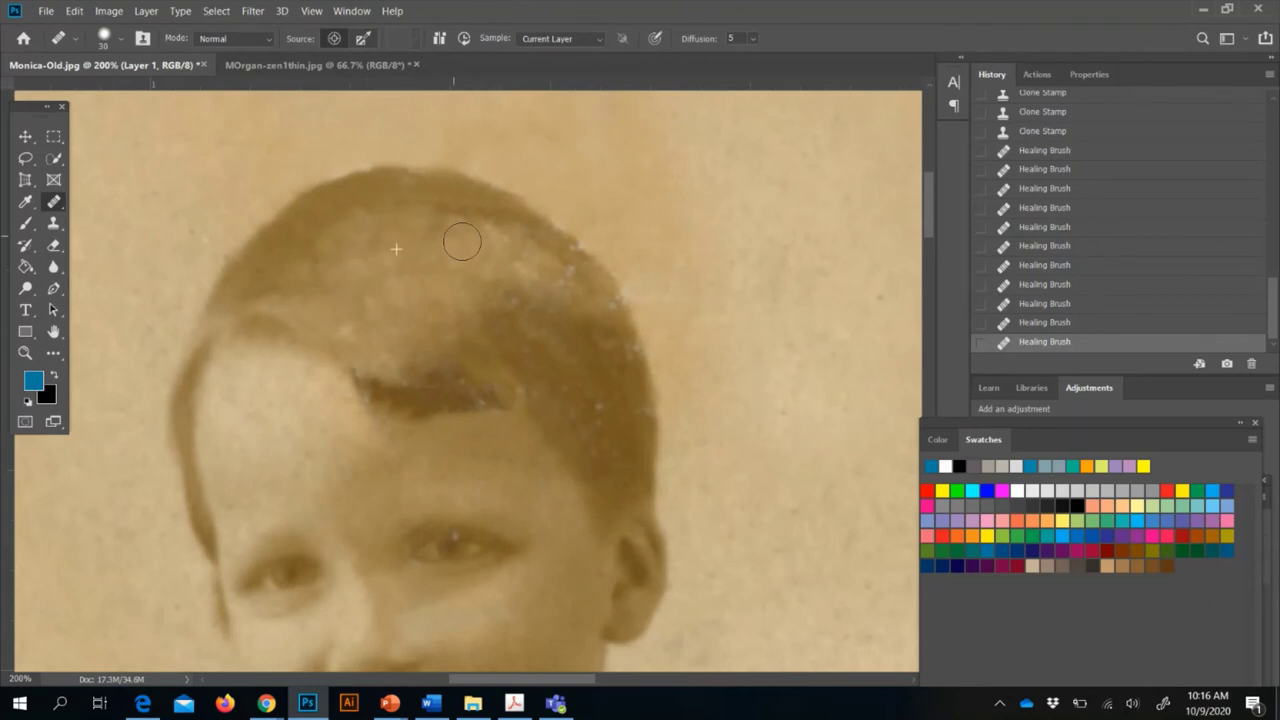
pyautogui.click(306, 372)
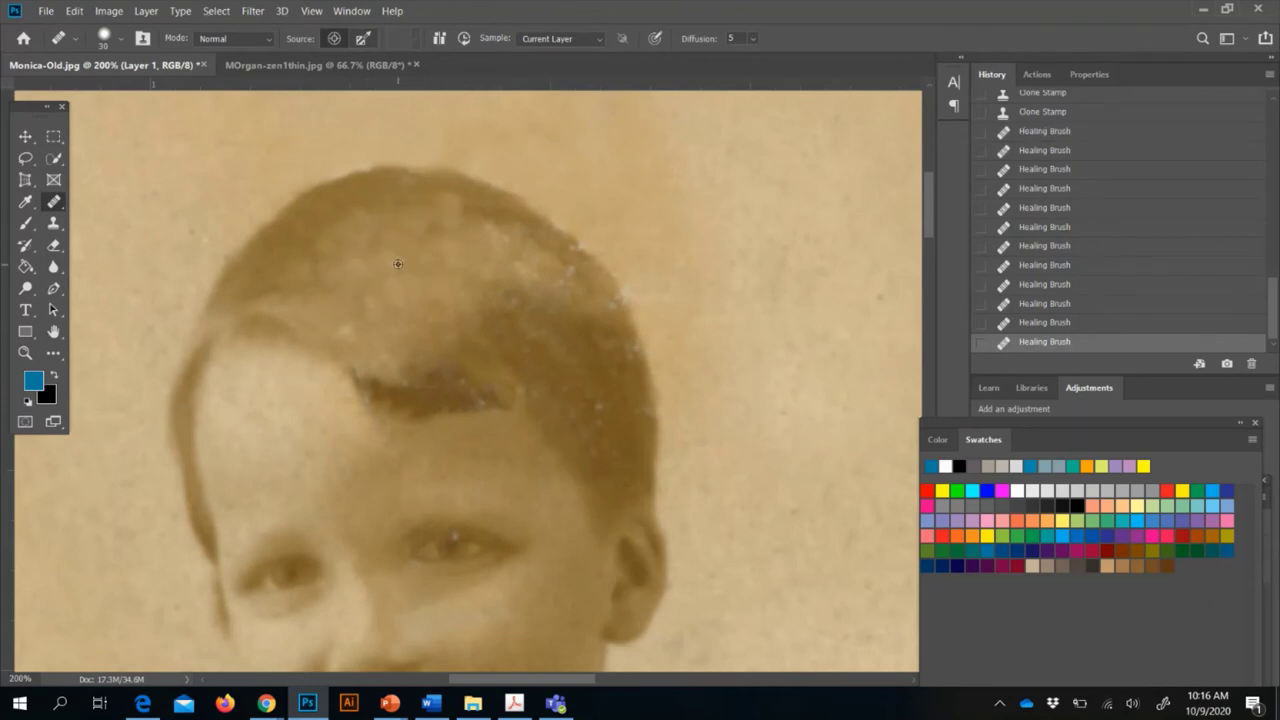
pyautogui.click(520, 382)
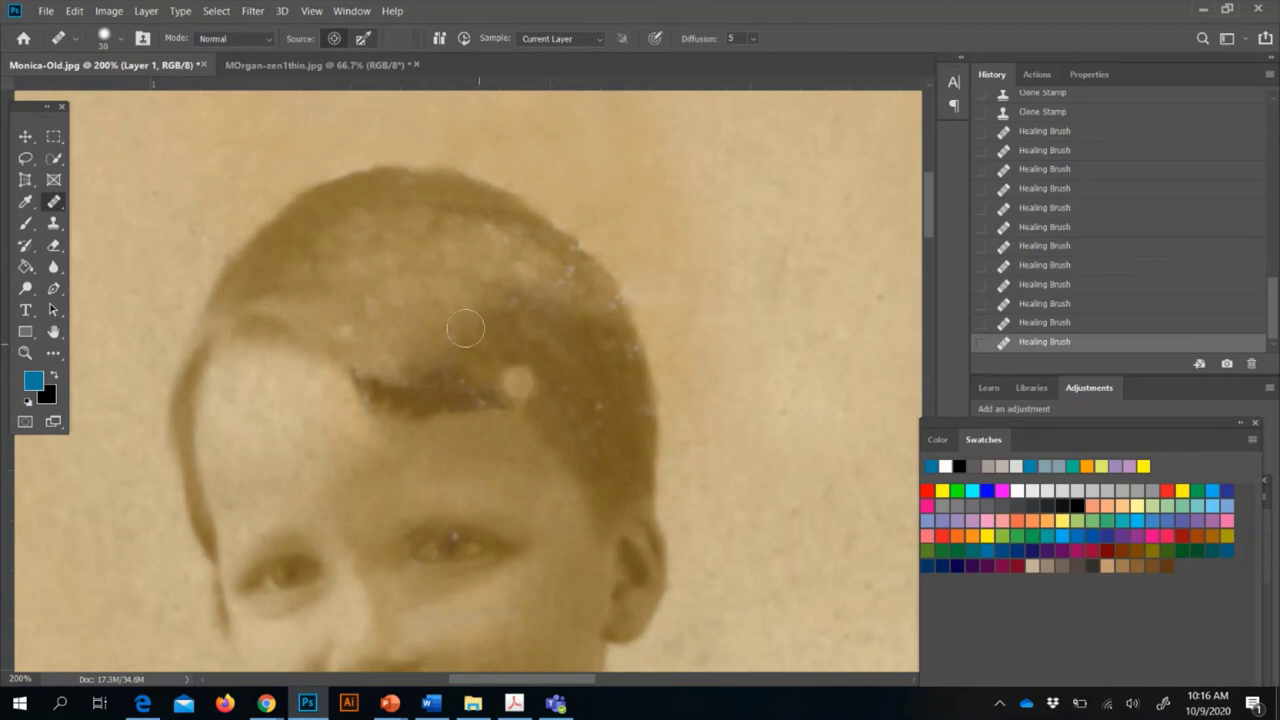
pyautogui.click(358, 306)
pyautogui.click(349, 327)
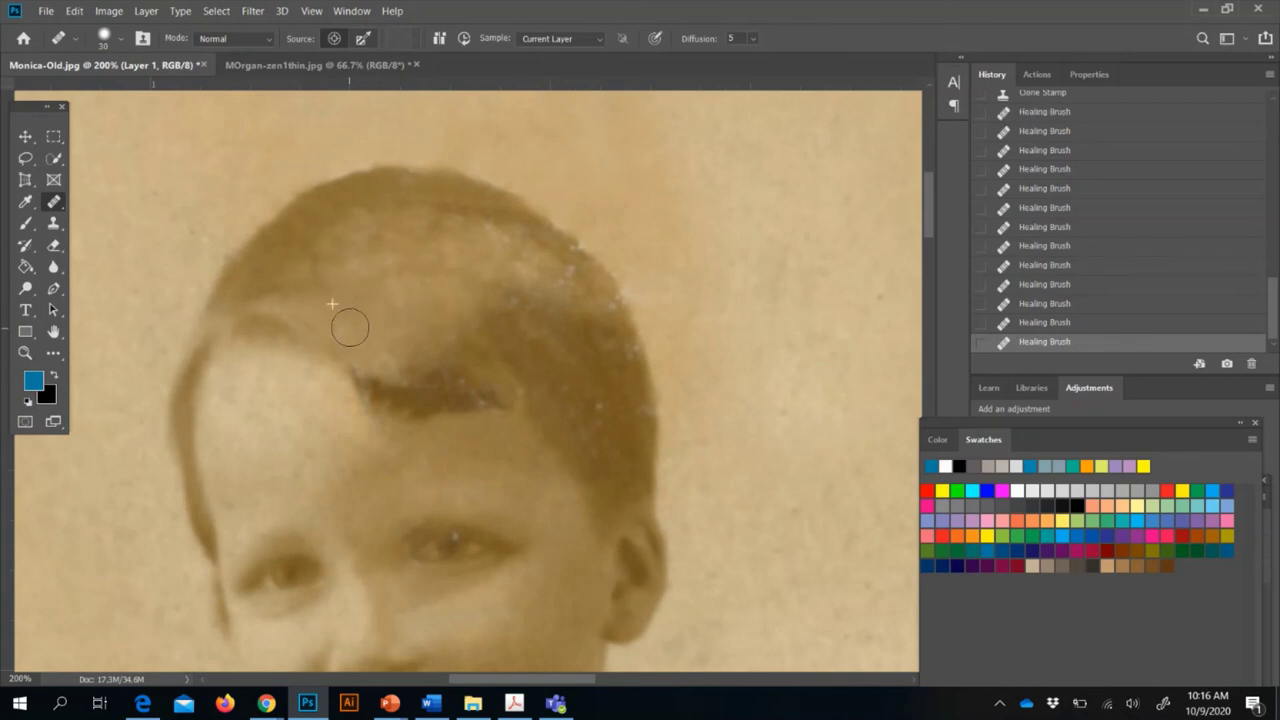
pyautogui.click(567, 272)
pyautogui.click(636, 332)
pyautogui.keyDown('alt'); pyautogui.click(797, 220); pyautogui.keyUp('alt')
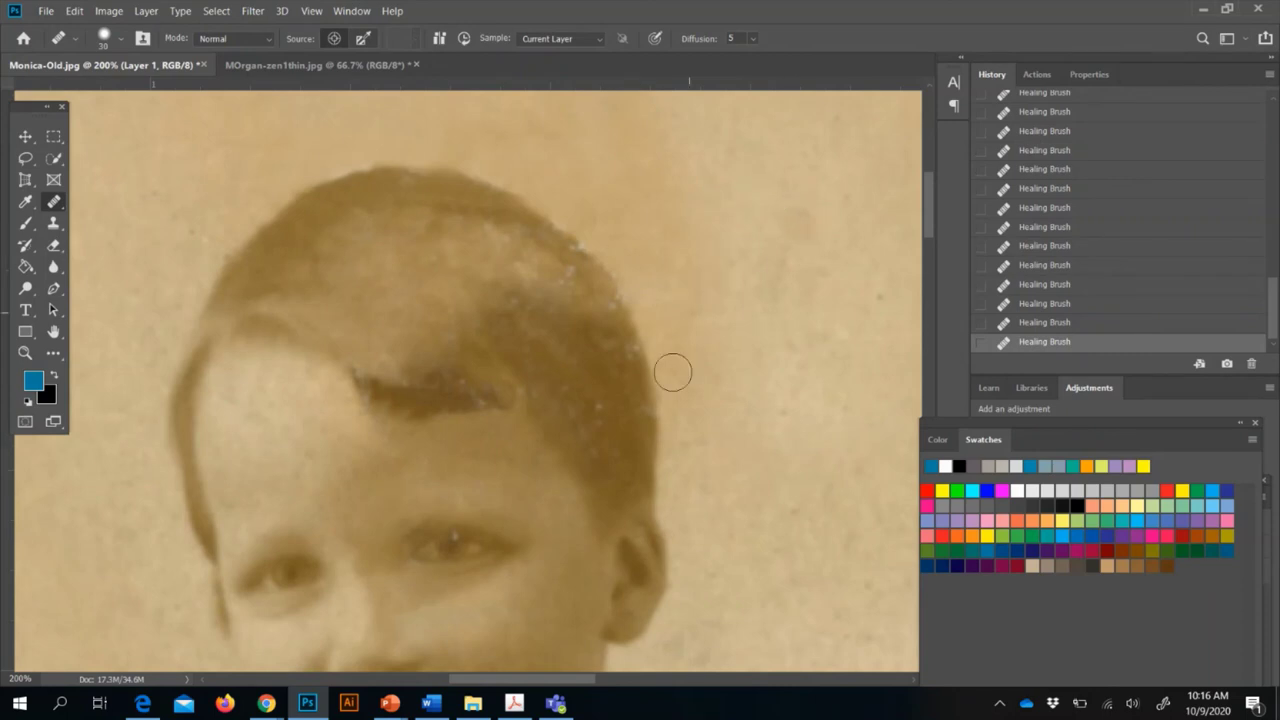
# Remove the white specks from the dark hair and outer hairline above the ear with a 15 px Spot Healing Brush
pyautogui.rightClick(52, 208)
pyautogui.click(88, 202)
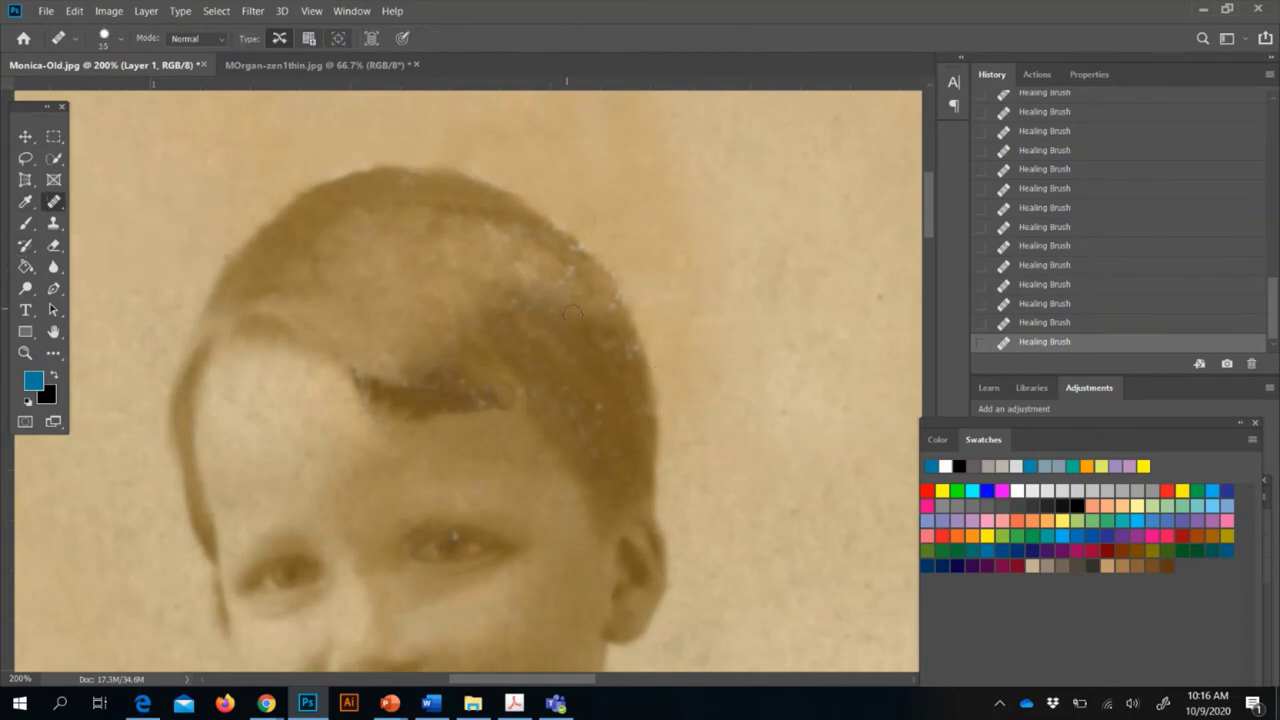
pyautogui.click(605, 405)
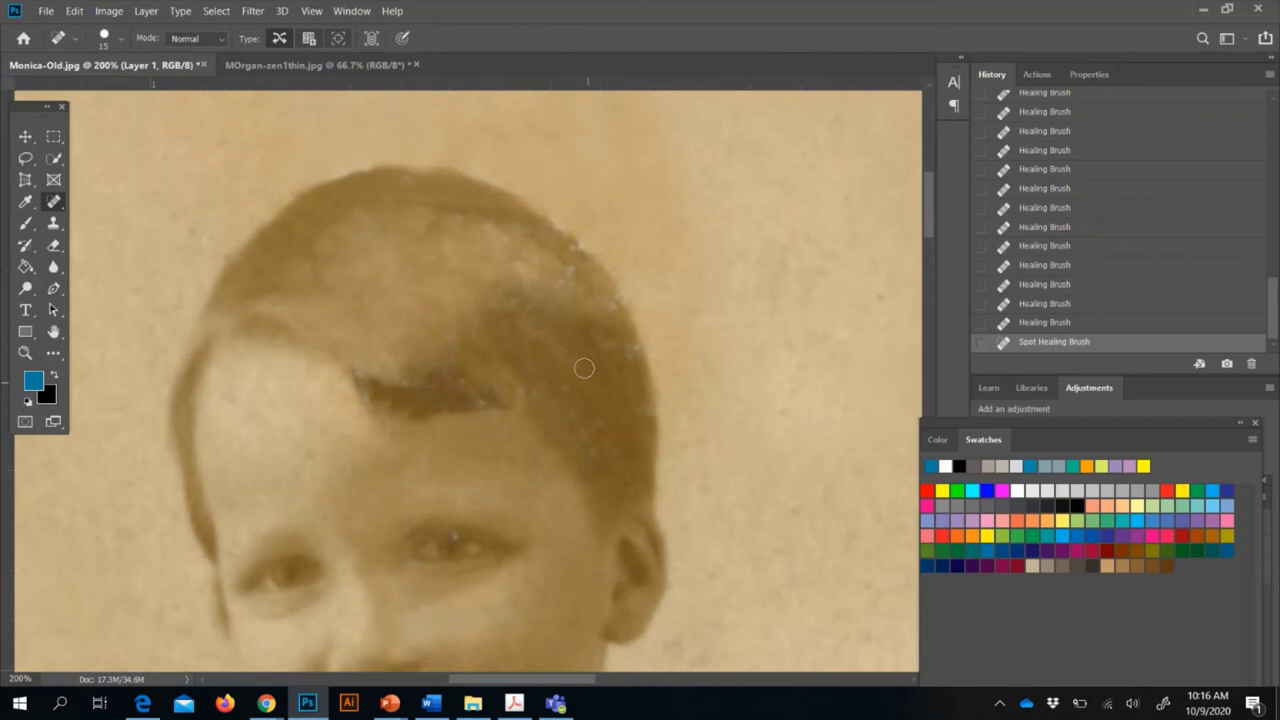
pyautogui.click(570, 277)
pyautogui.click(568, 288)
pyautogui.click(578, 246)
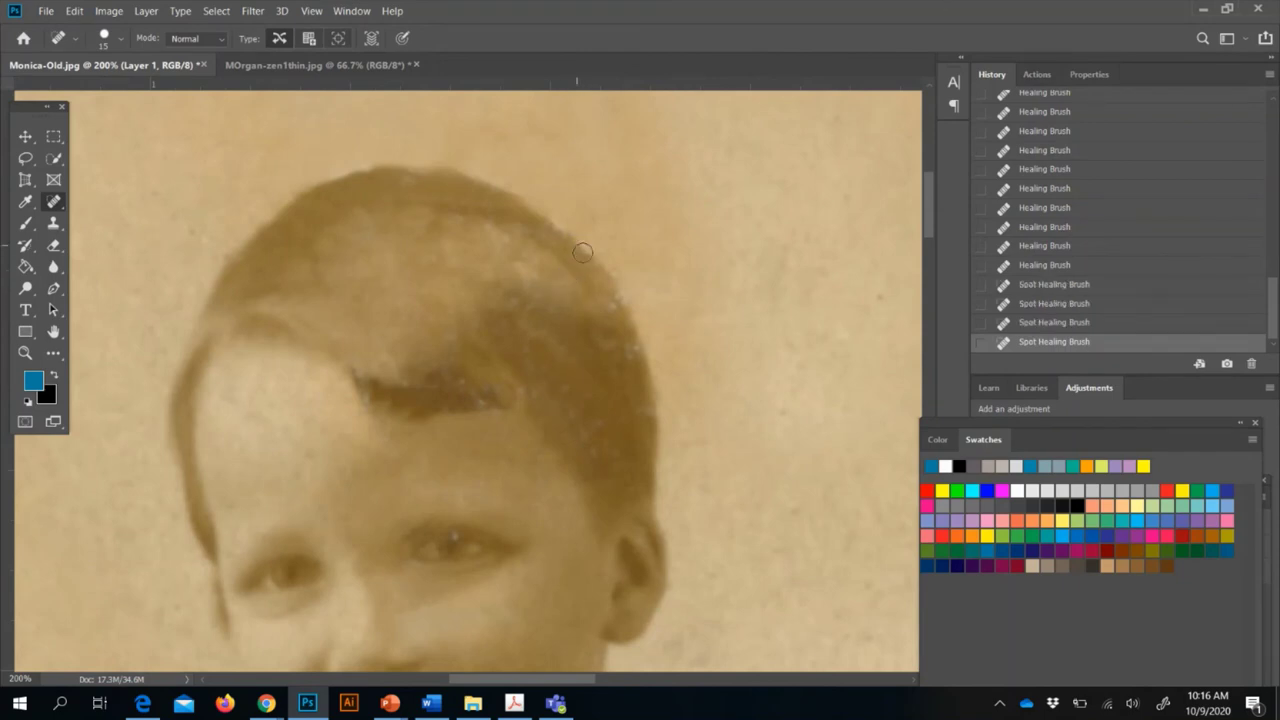
pyautogui.click(636, 354)
pyautogui.click(598, 334)
# Spot-heal the small specks over the eye beneath the fringe, in the dark fringe and in the side hair at 7 px
pyautogui.click(456, 533)
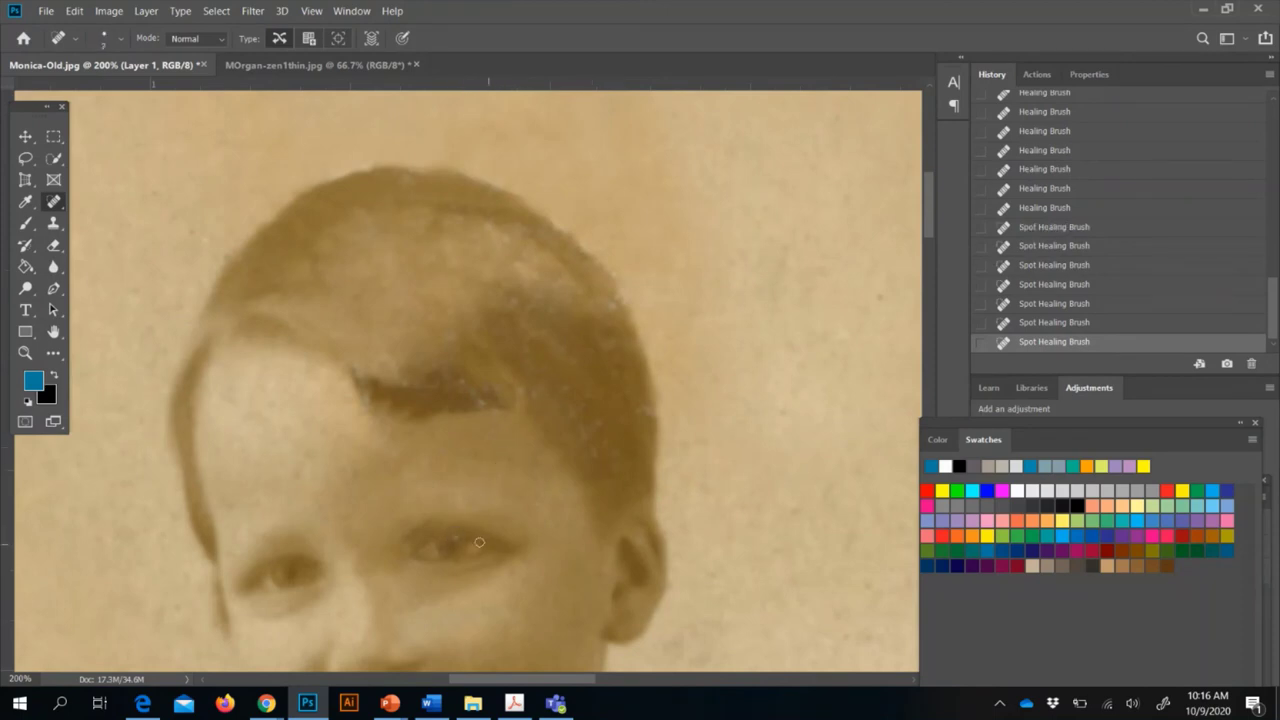
pyautogui.click(454, 537)
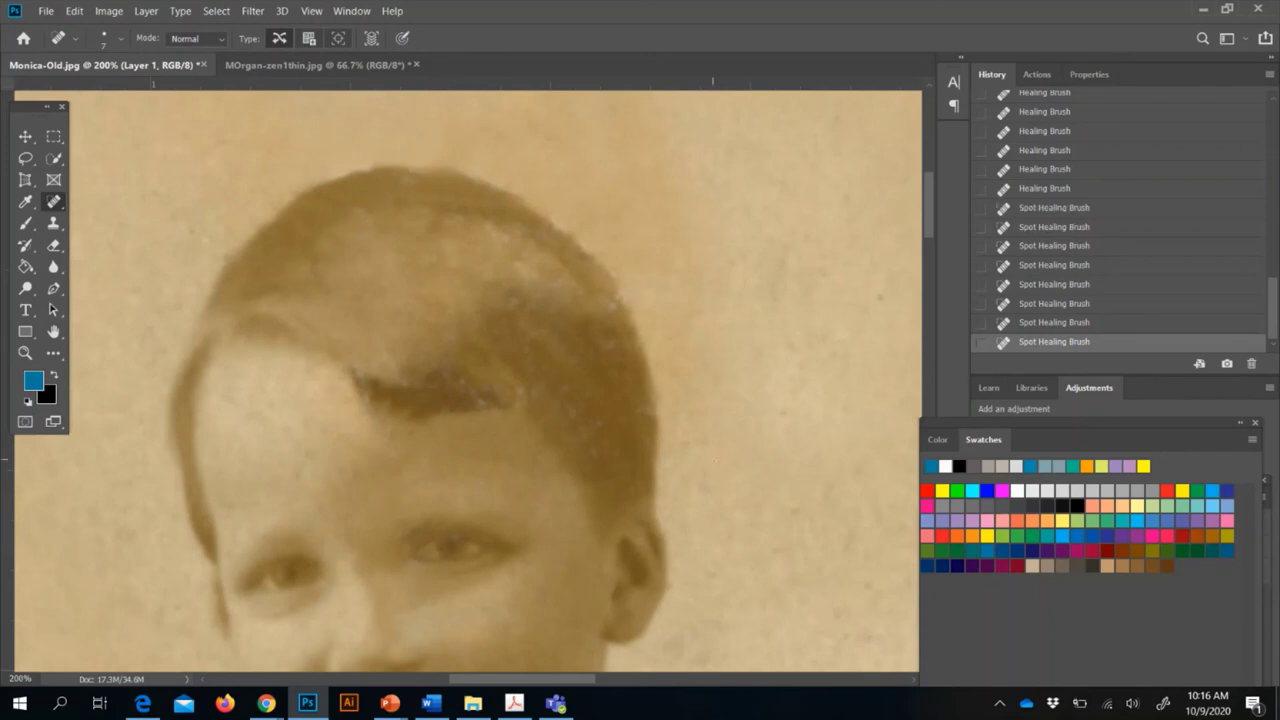
pyautogui.click(492, 395)
pyautogui.click(479, 397)
pyautogui.click(472, 383)
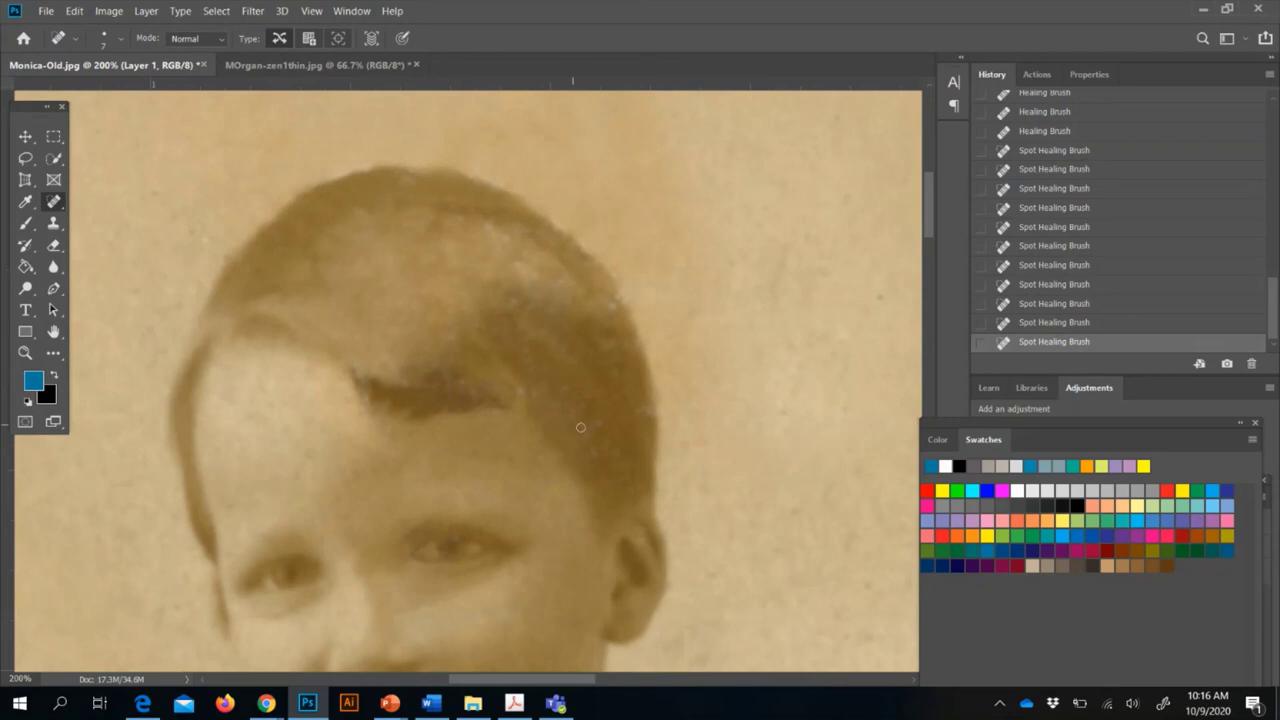
pyautogui.moveTo(595, 429); pyautogui.dragTo(596, 427)
pyautogui.moveTo(378, 378); pyautogui.dragTo(369, 367)
# Compare the whole restored photo with its original opening state in the history, and return to the latest state
pyautogui.scroll(-2, 370, 373)
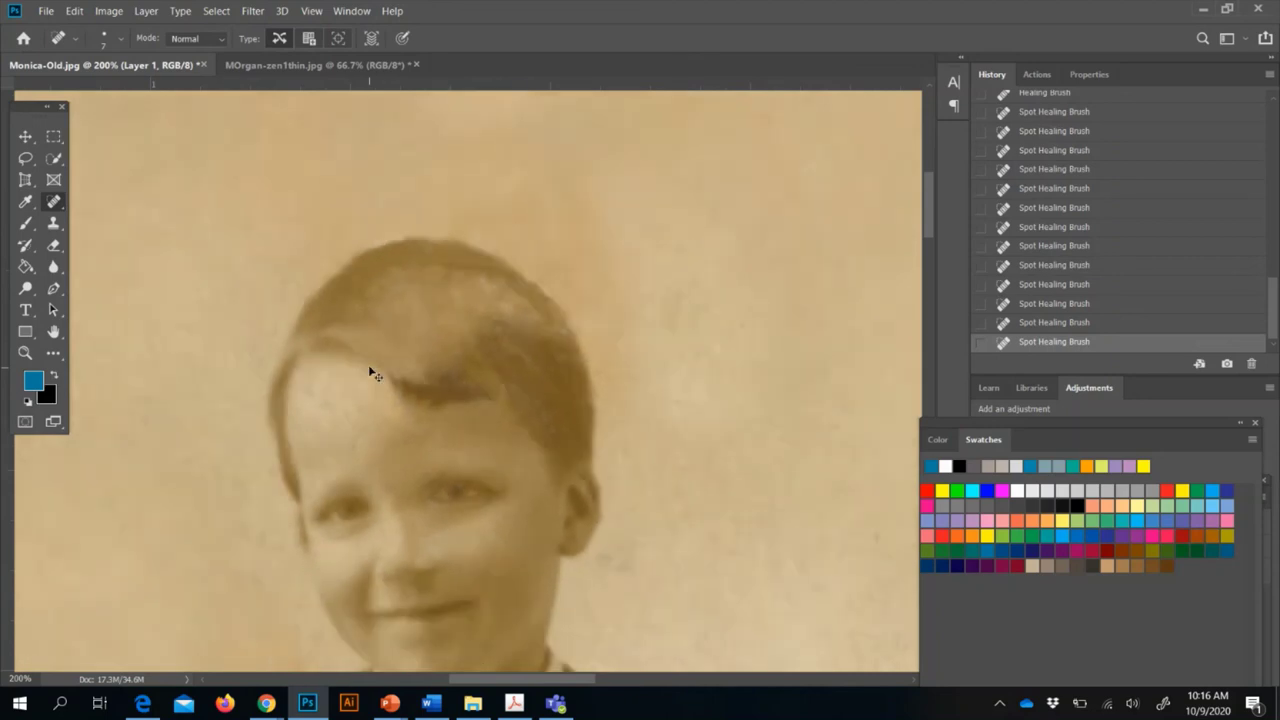
pyautogui.scroll(-3, 370, 373)
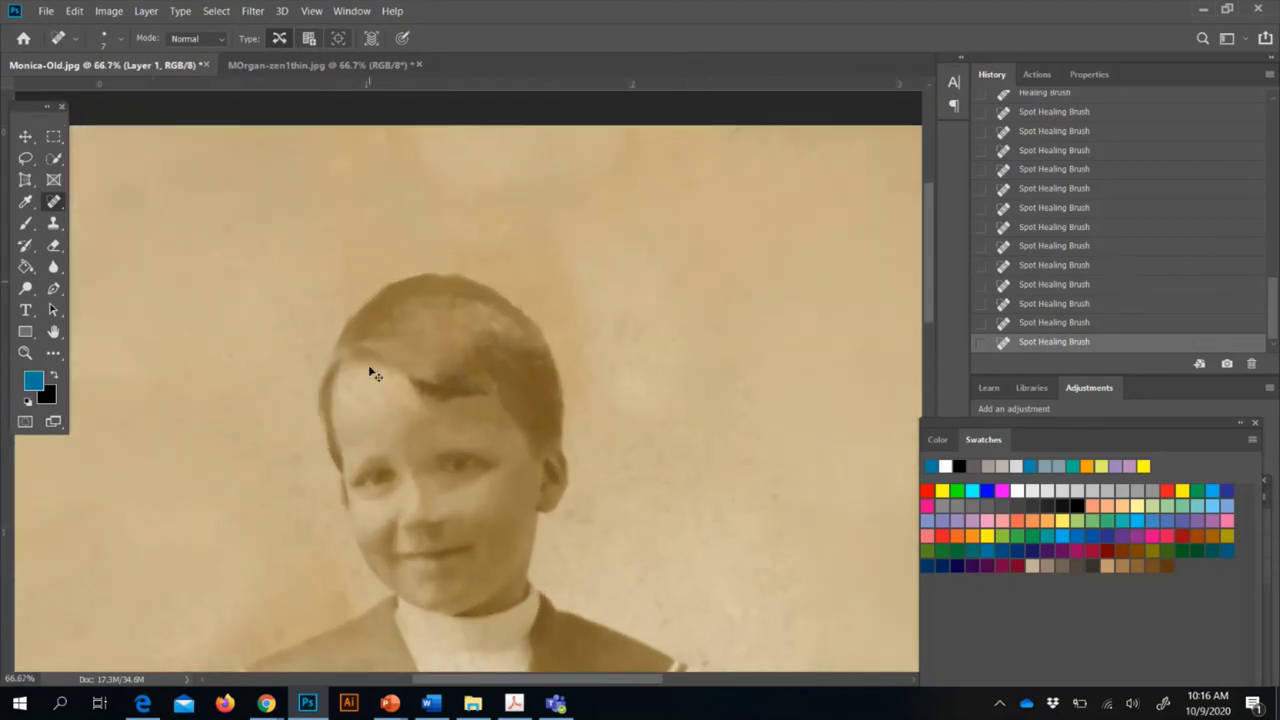
pyautogui.scroll(-2, 373, 373)
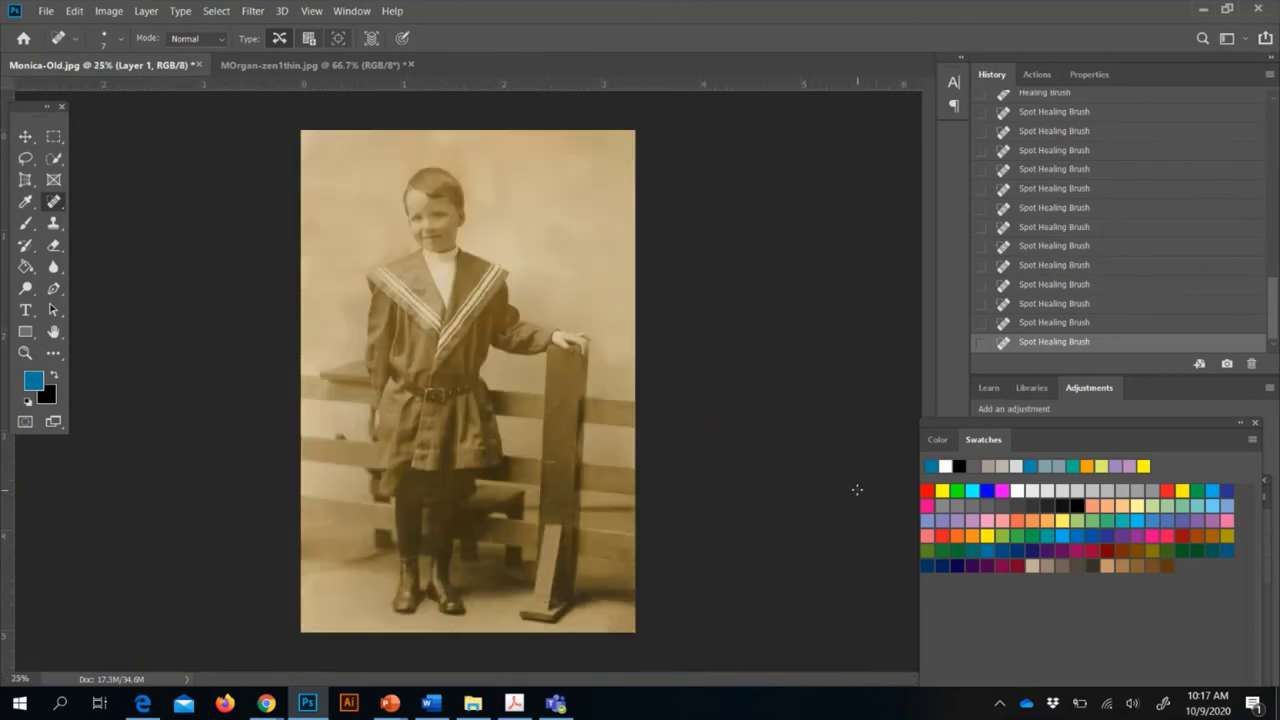
pyautogui.scroll(10, 1015, 107)
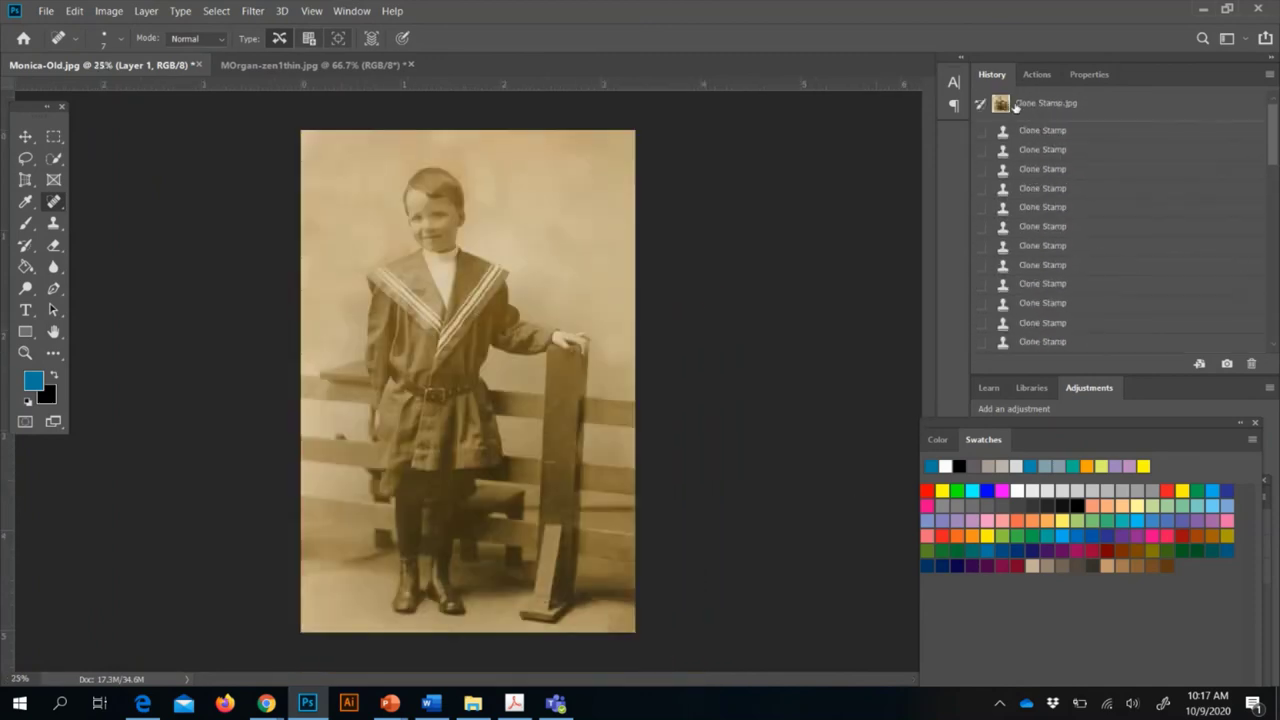
pyautogui.click(1015, 107)
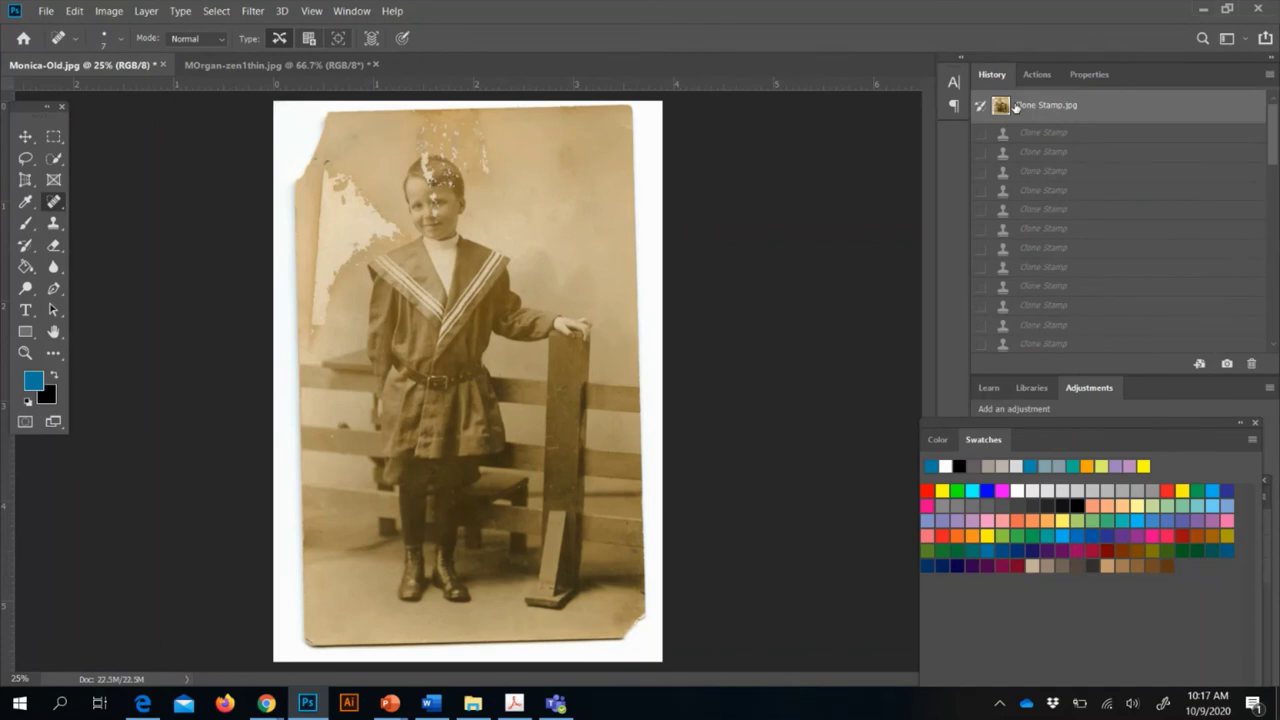
pyautogui.scroll(-10, 1010, 272)
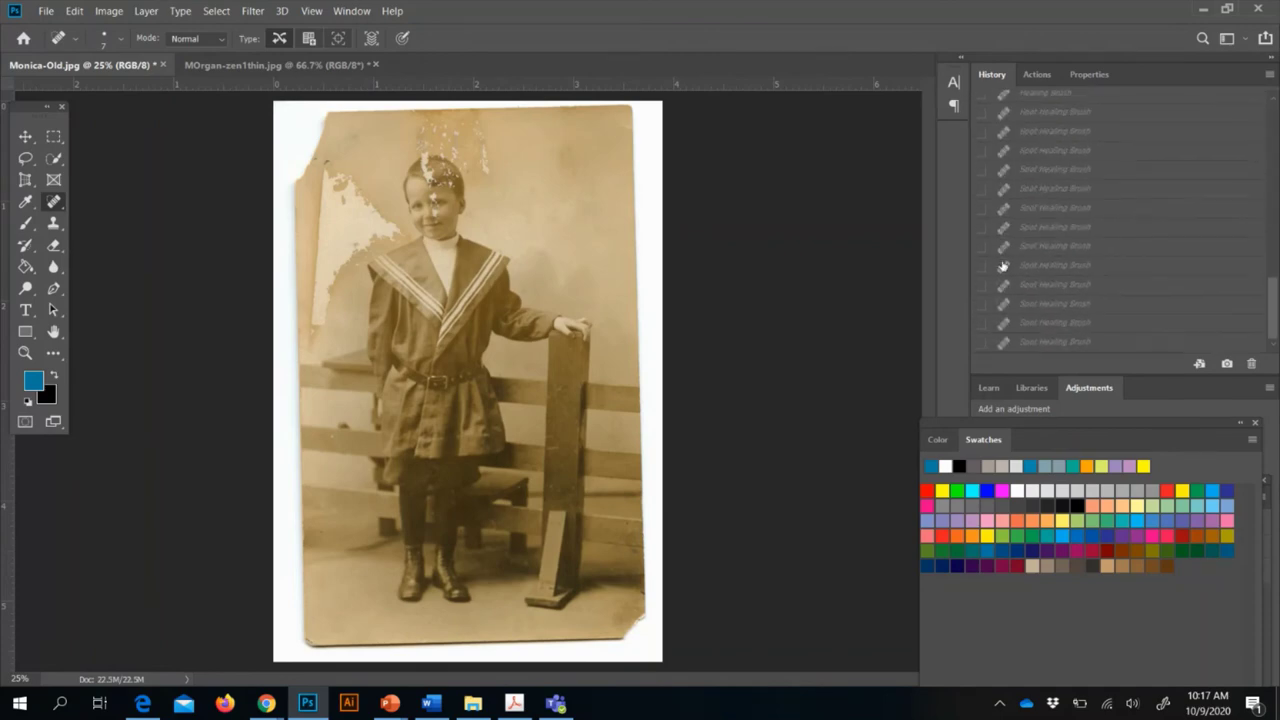
pyautogui.click(1026, 342)
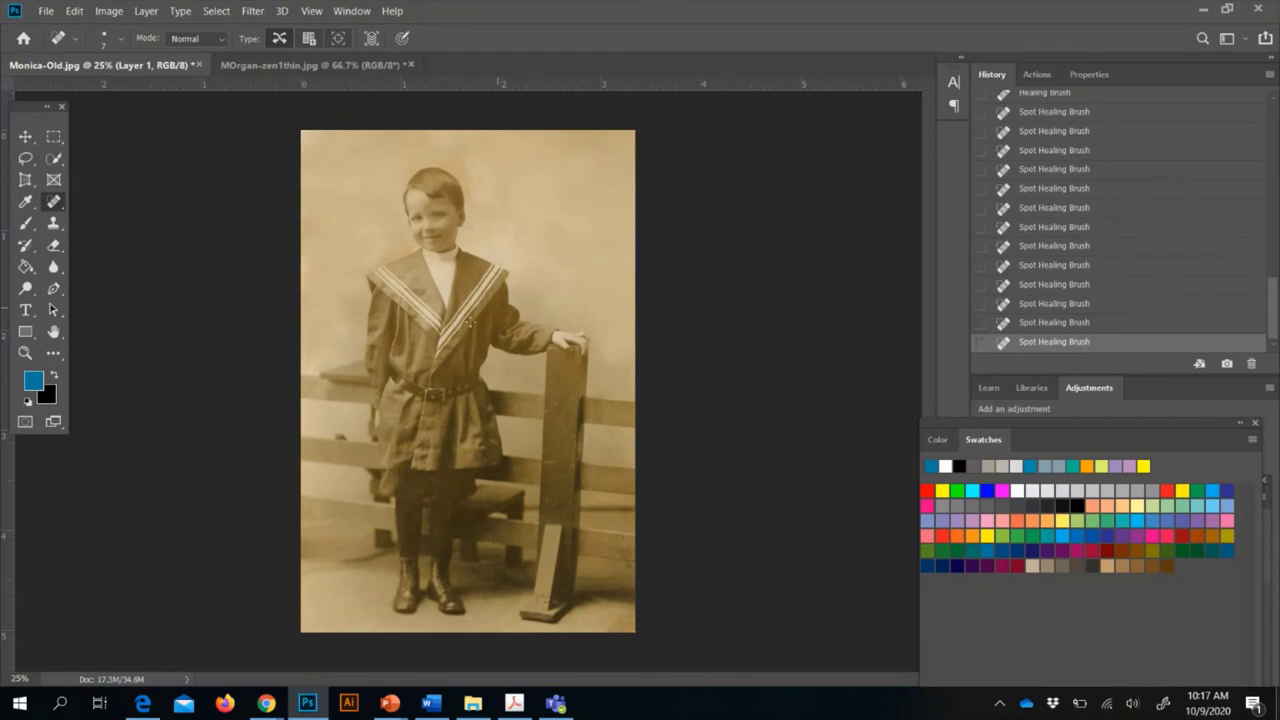
# Spot-heal the small mark beside the boy's nose
pyautogui.scroll(3, 465, 314)
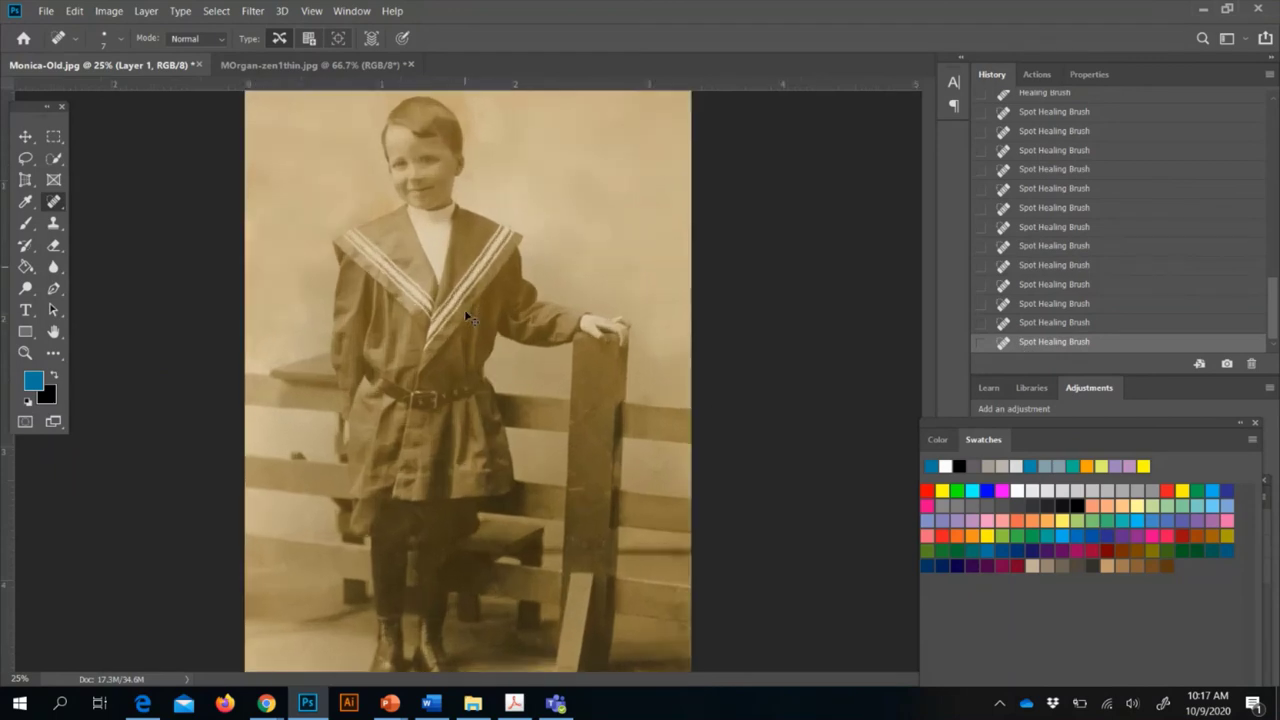
pyautogui.scroll(2, 465, 312)
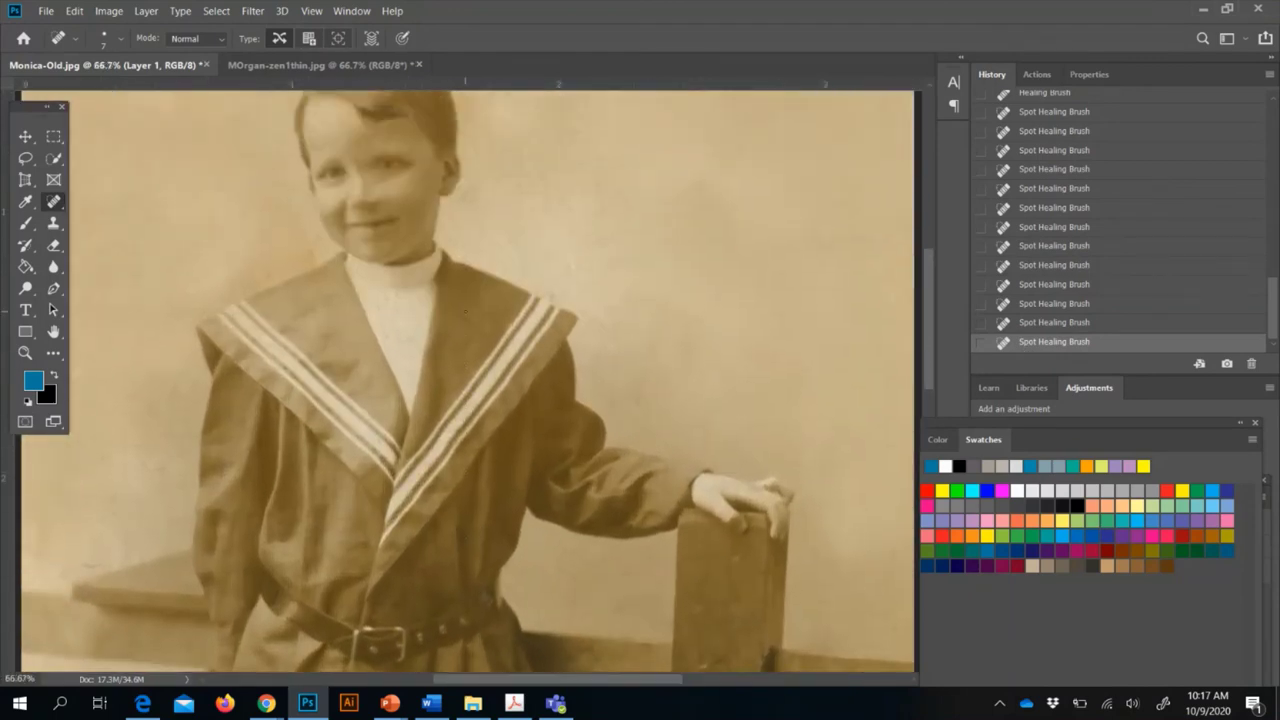
pyautogui.scroll(1, 465, 312)
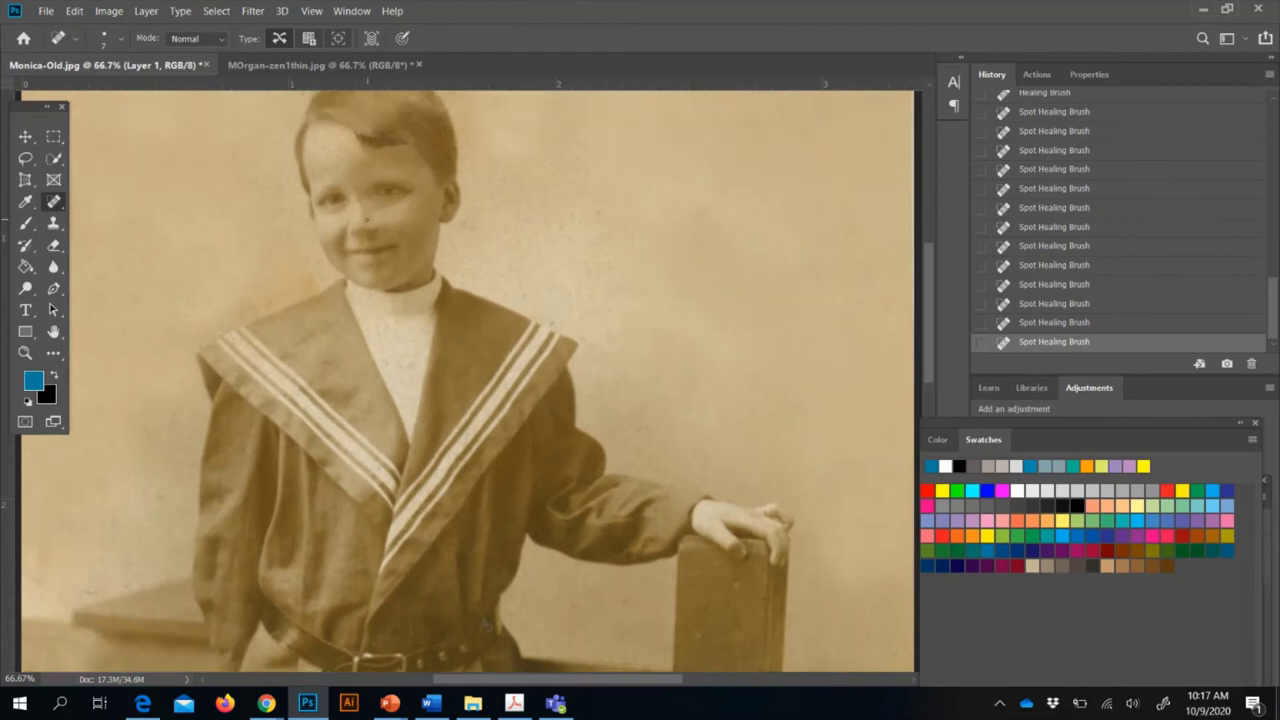
pyautogui.moveTo(375, 216); pyautogui.dragTo(374, 212)
pyautogui.hotkey('ctrl', '+')
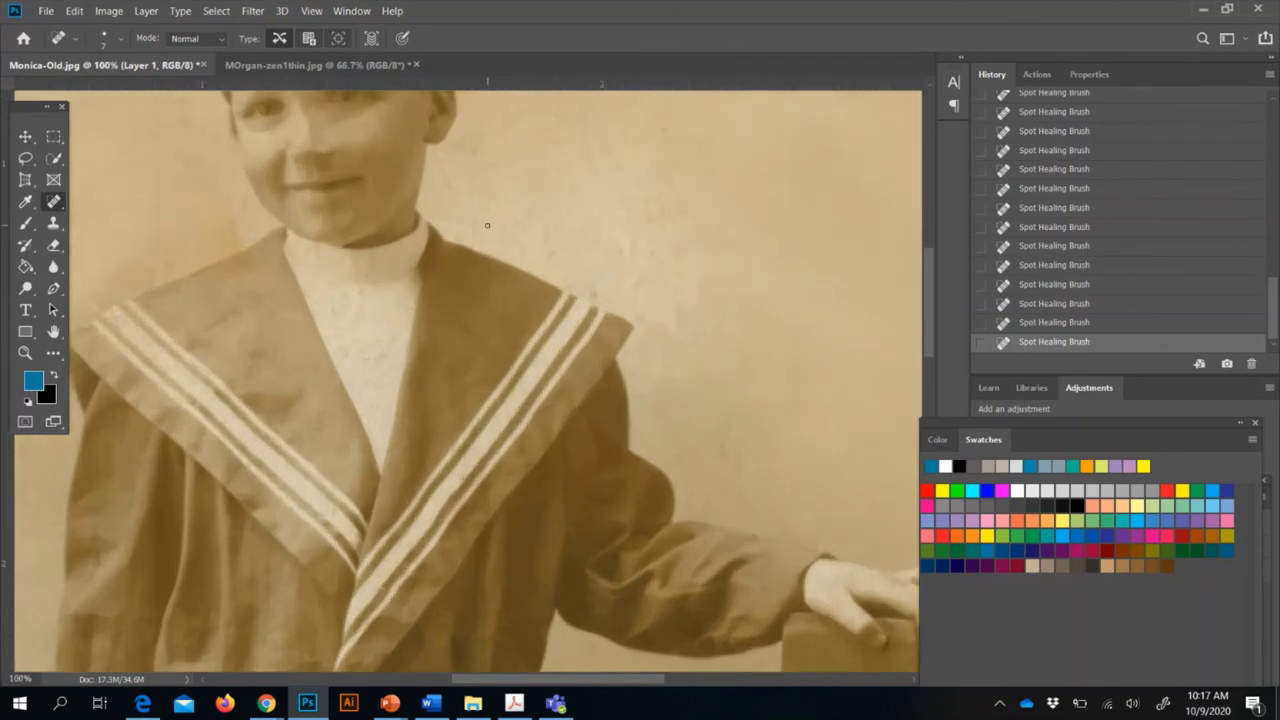
pyautogui.scroll(1, 373, 180)
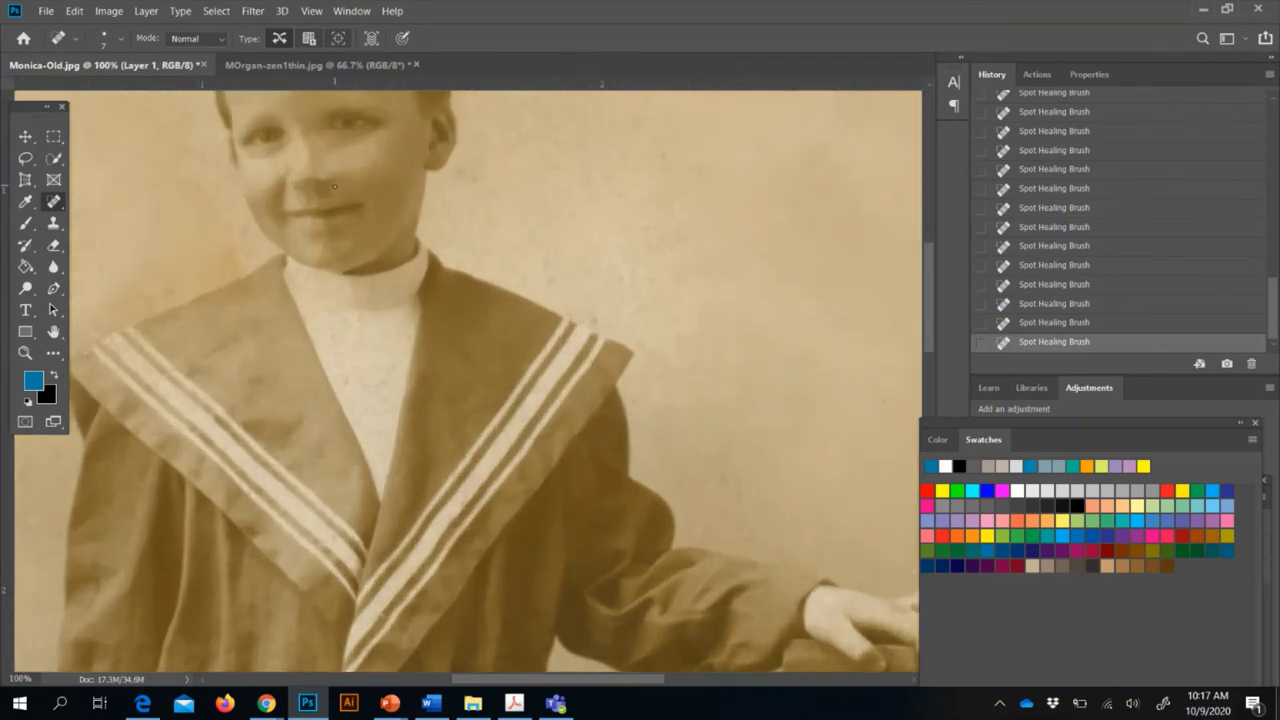
# Clone skin tone over the uneven patch between the nose and cheek with the Clone Stamp
pyautogui.click(54, 223)
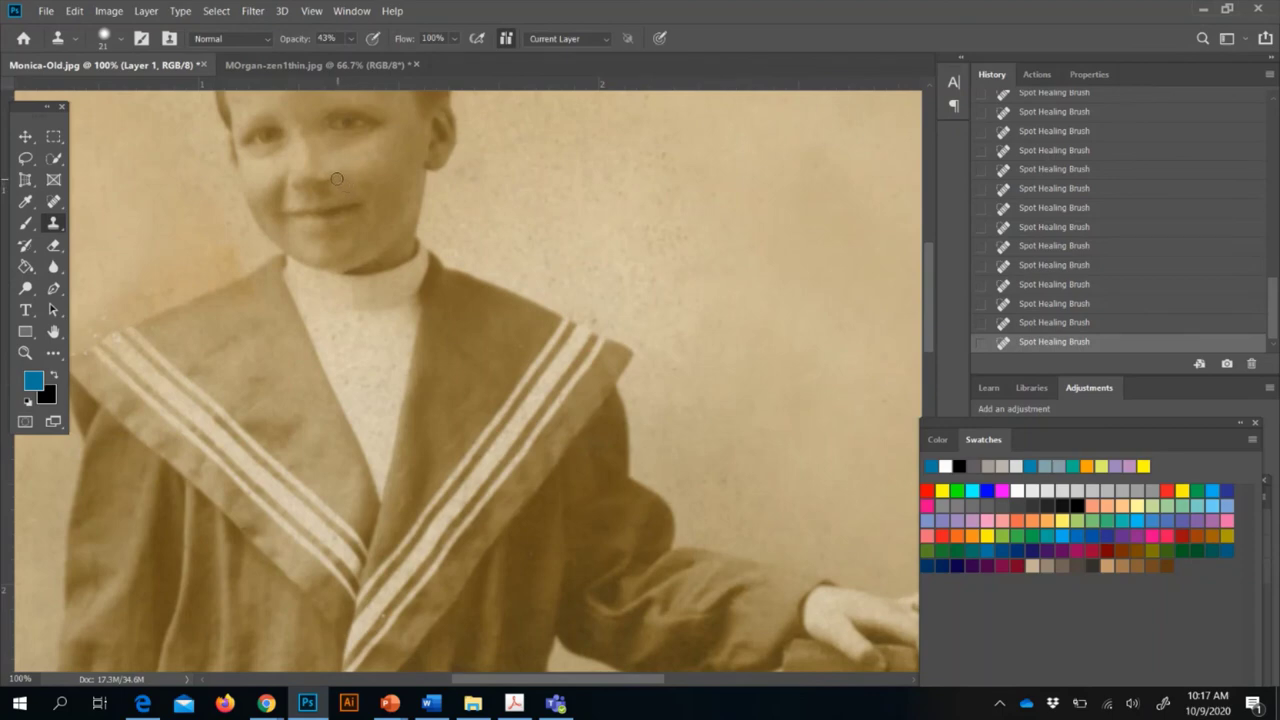
pyautogui.click(336, 178)
pyautogui.moveTo(334, 182); pyautogui.dragTo(326, 179)
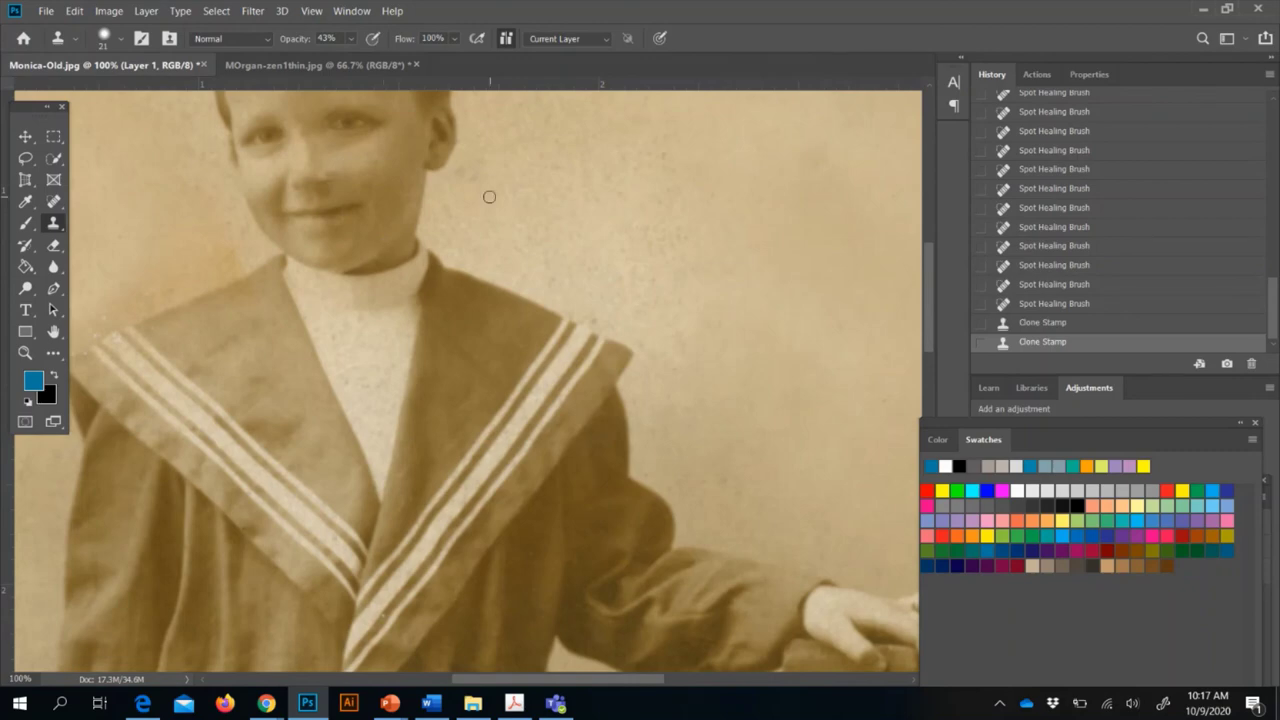
pyautogui.click(328, 189)
pyautogui.click(334, 187)
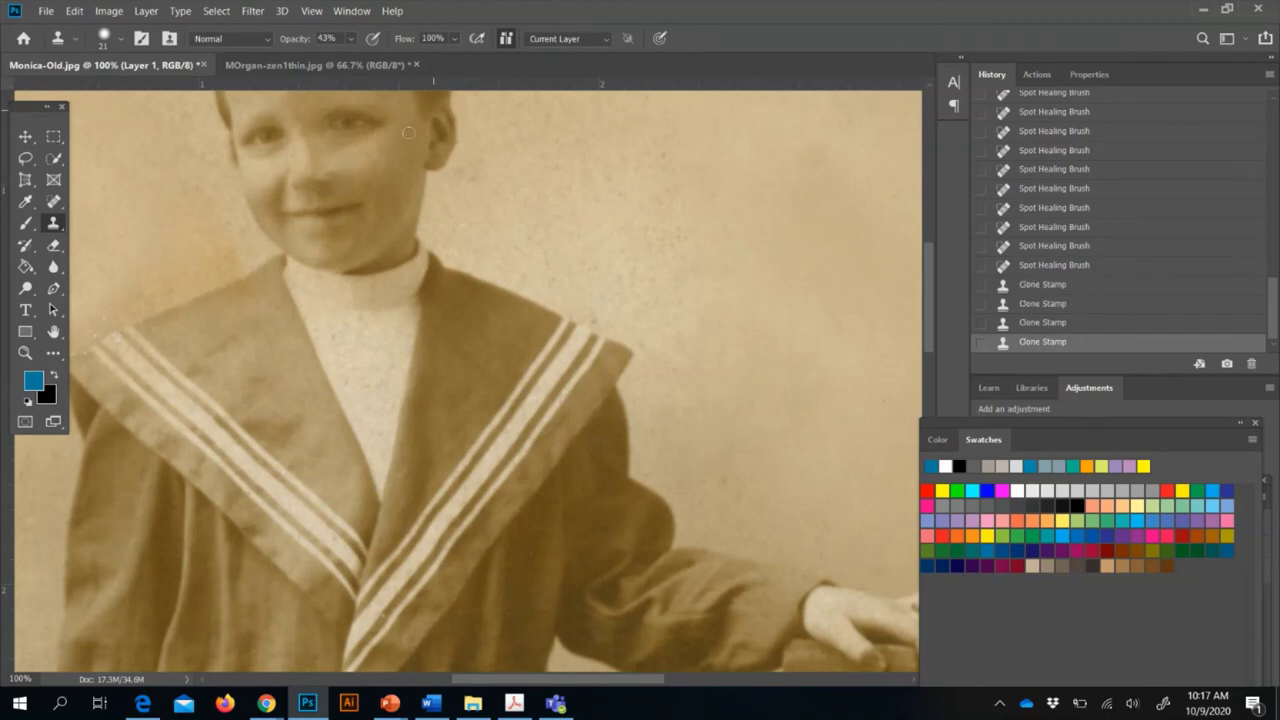
pyautogui.click(341, 181)
# Patch an oval area of speckled background beside the head using smoother background below it, and clear the selection
pyautogui.rightClick(54, 222)
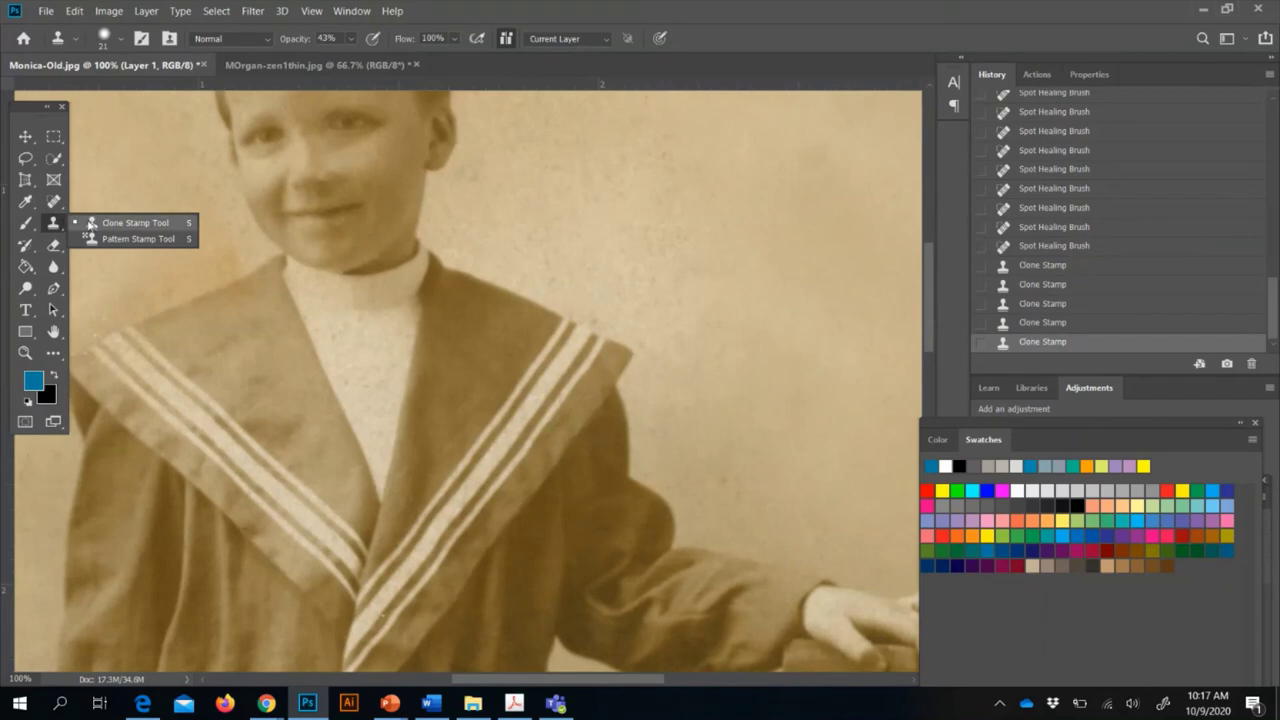
pyautogui.click(55, 205)
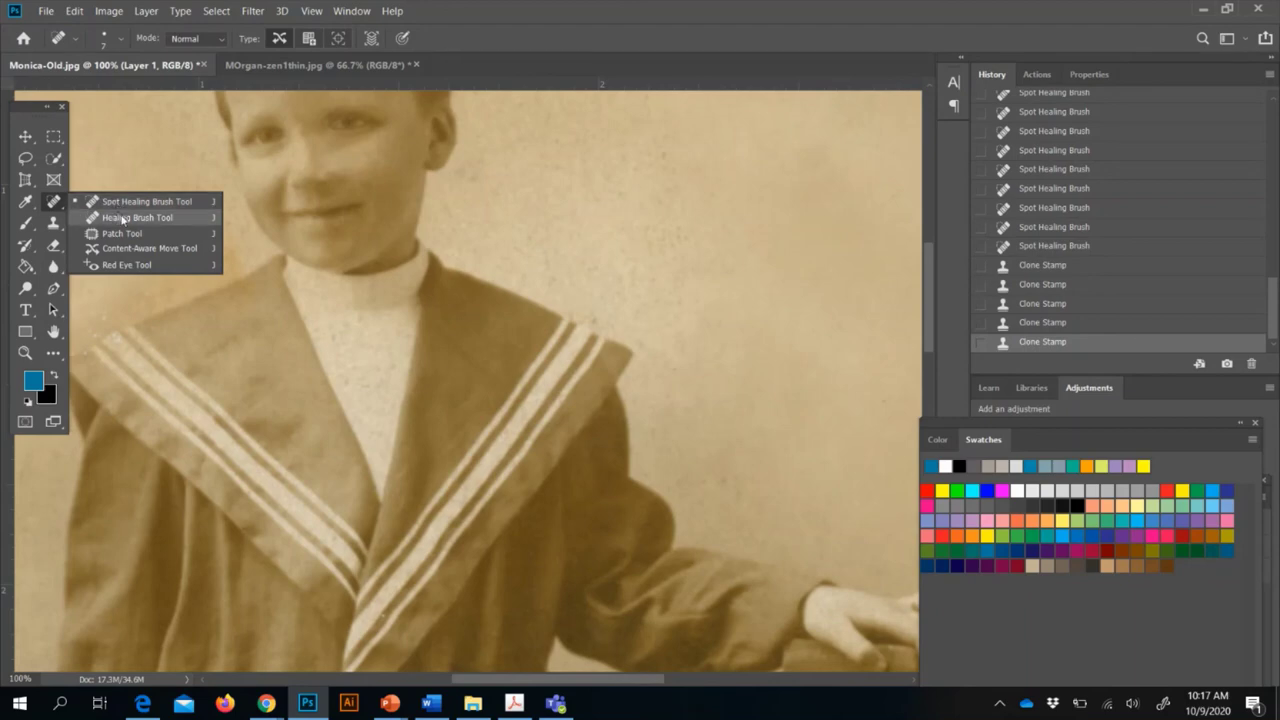
pyautogui.click(121, 233)
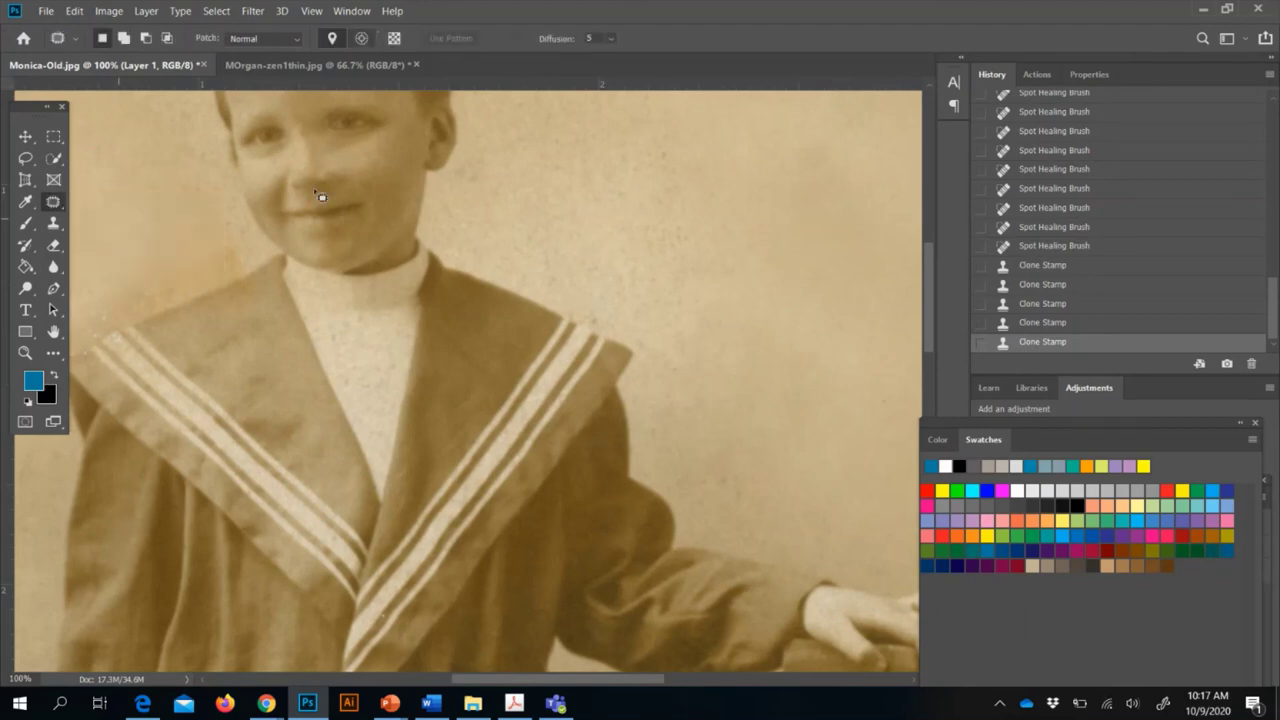
pyautogui.moveTo(672, 143)
pyautogui.mouseDown()
pyautogui.moveTo(594, 211)
pyautogui.moveTo(592, 198)
pyautogui.moveTo(773, 331)
pyautogui.mouseUp()
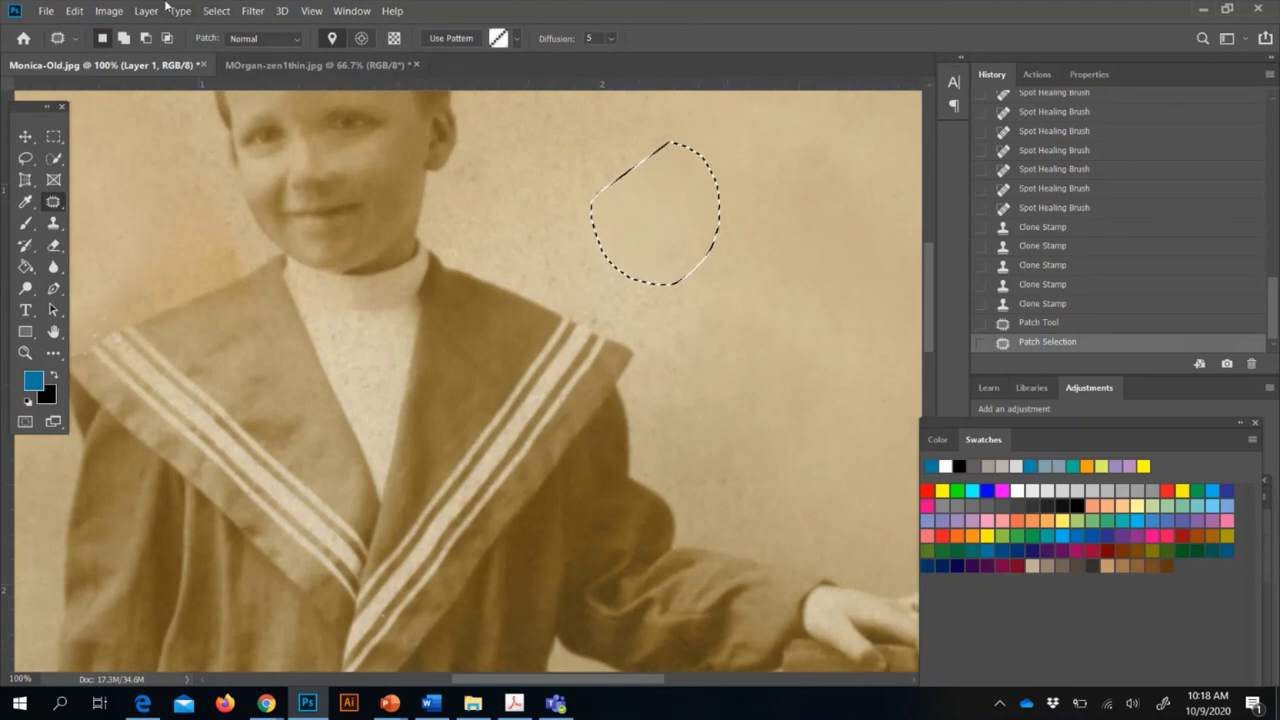
pyautogui.click(215, 11)
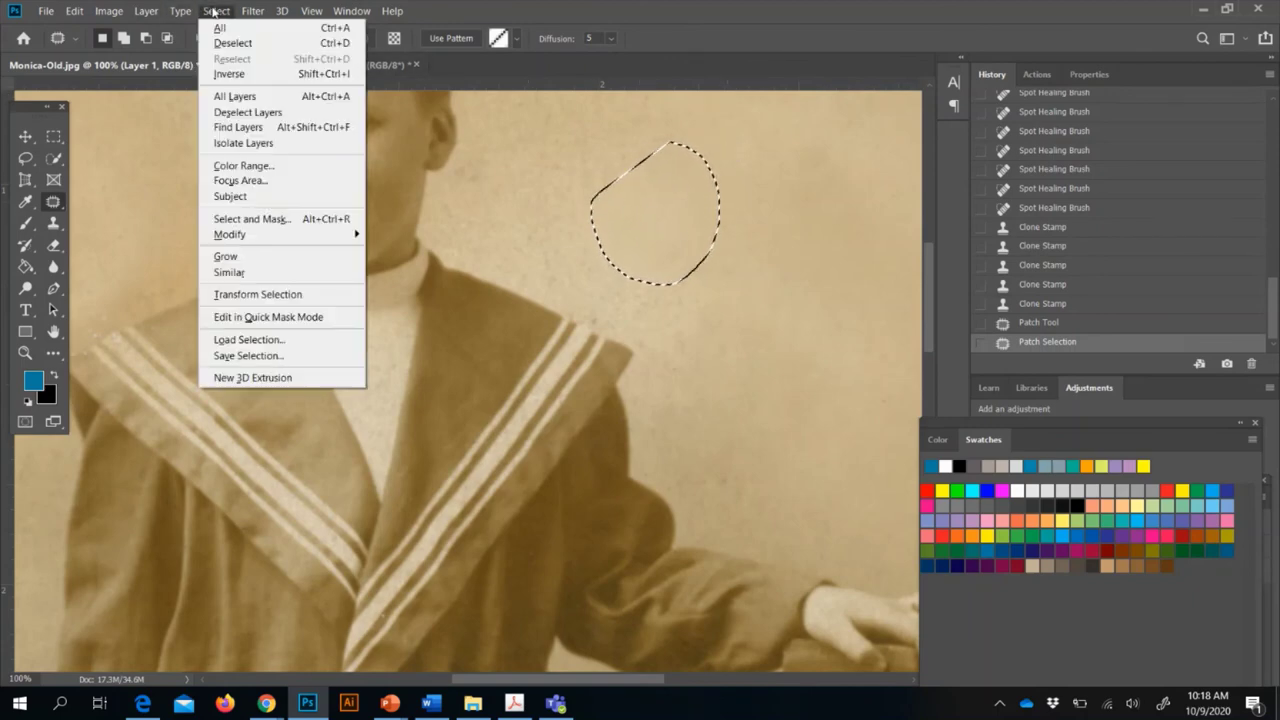
pyautogui.click(231, 44)
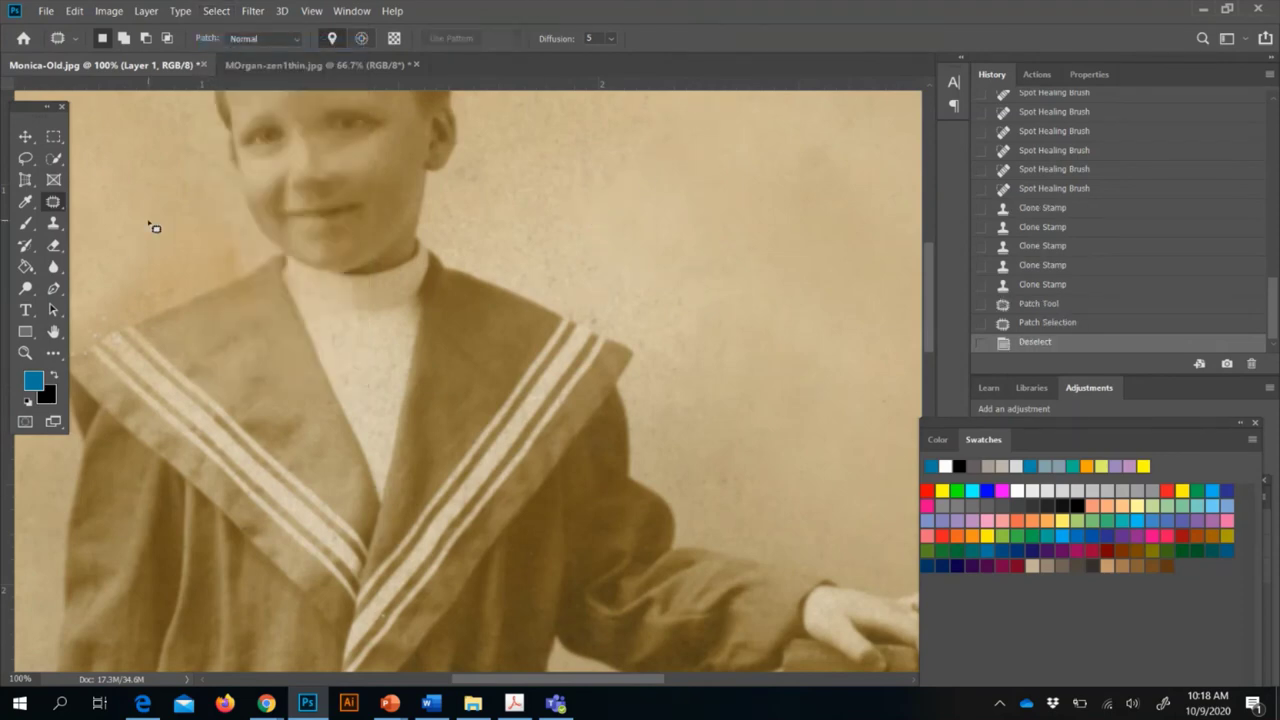
# Smooth the cheek beside the nose with the Clone Stamp, undoing the first stroke and repainting slightly lower
pyautogui.click(55, 226)
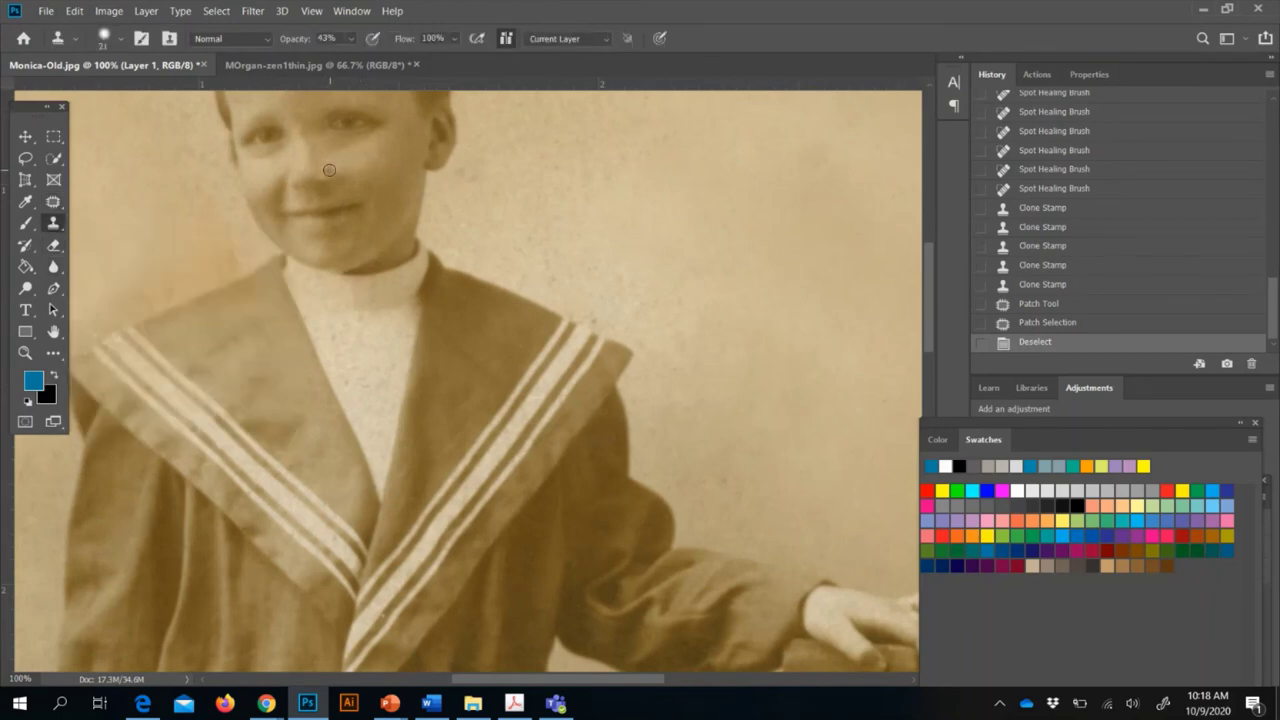
pyautogui.moveTo(328, 168); pyautogui.dragTo(351, 174)
pyautogui.hotkey('ctrl', 'z')
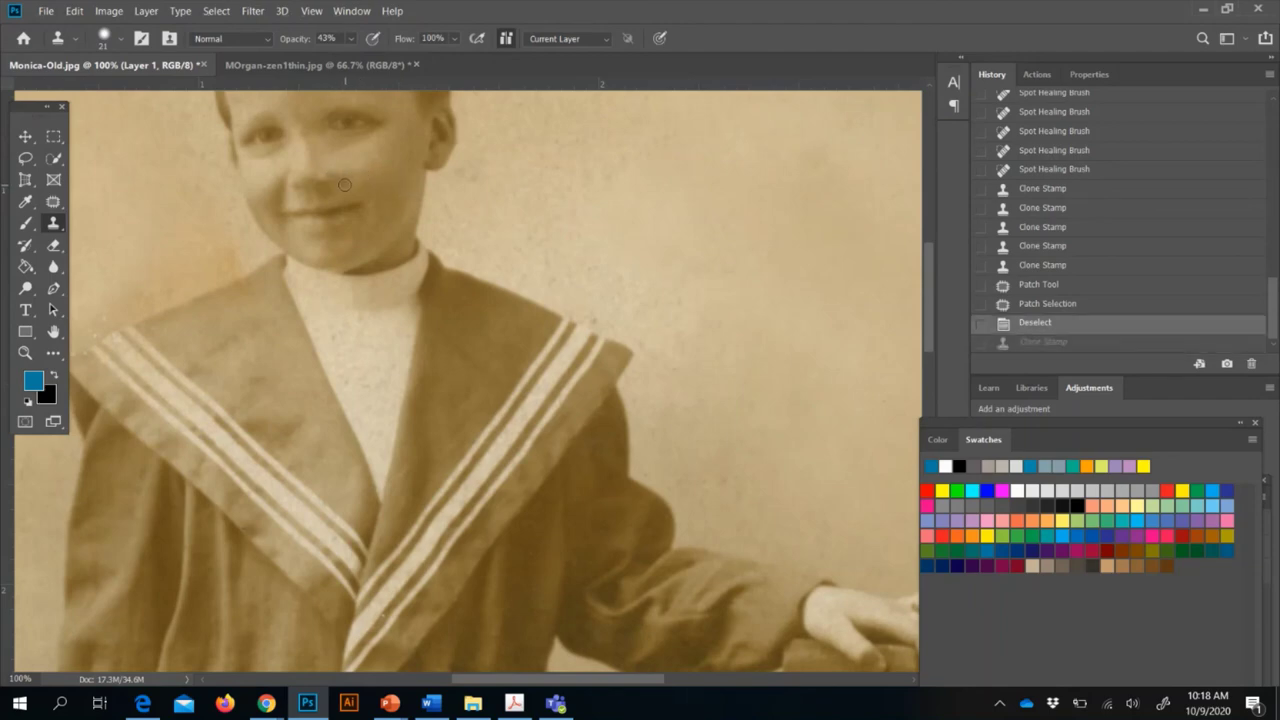
pyautogui.moveTo(344, 185); pyautogui.dragTo(352, 181)
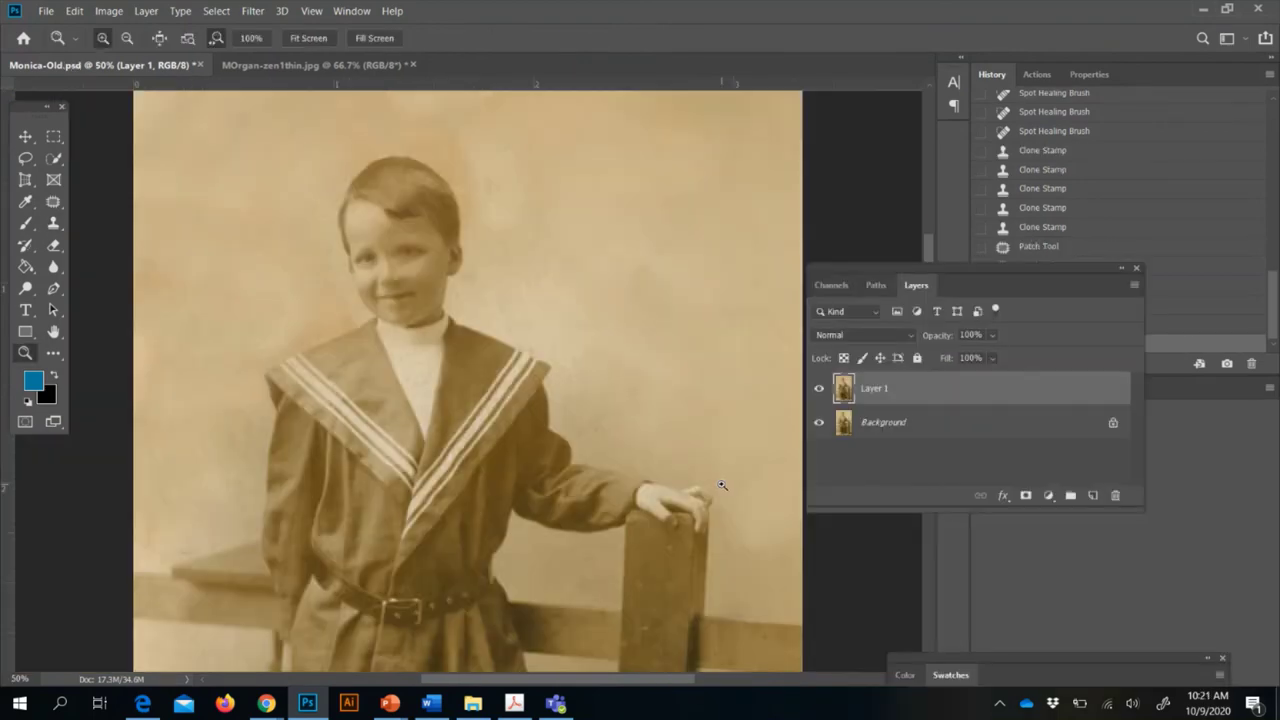
# Compare the restored Layer 1 with the damaged original by hiding and showing Layer 1 several times
pyautogui.press('h')
pyautogui.click(722, 485)
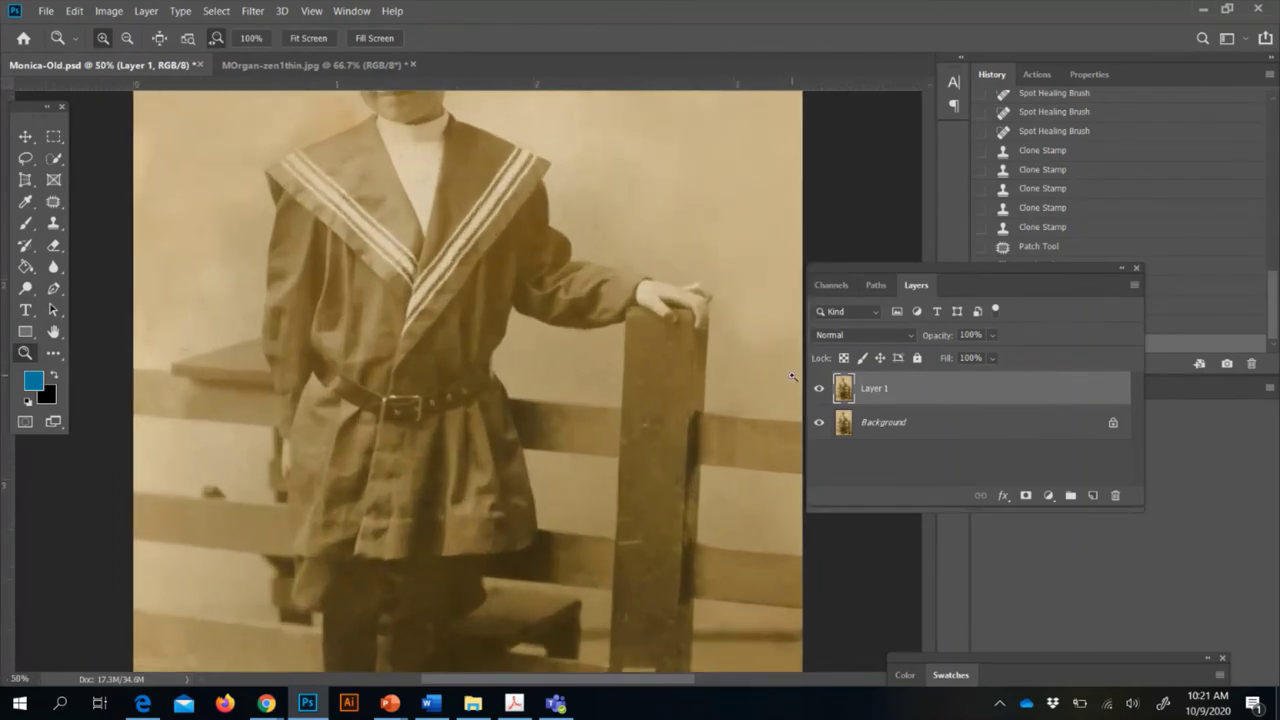
pyautogui.scroll(3, 760, 400)
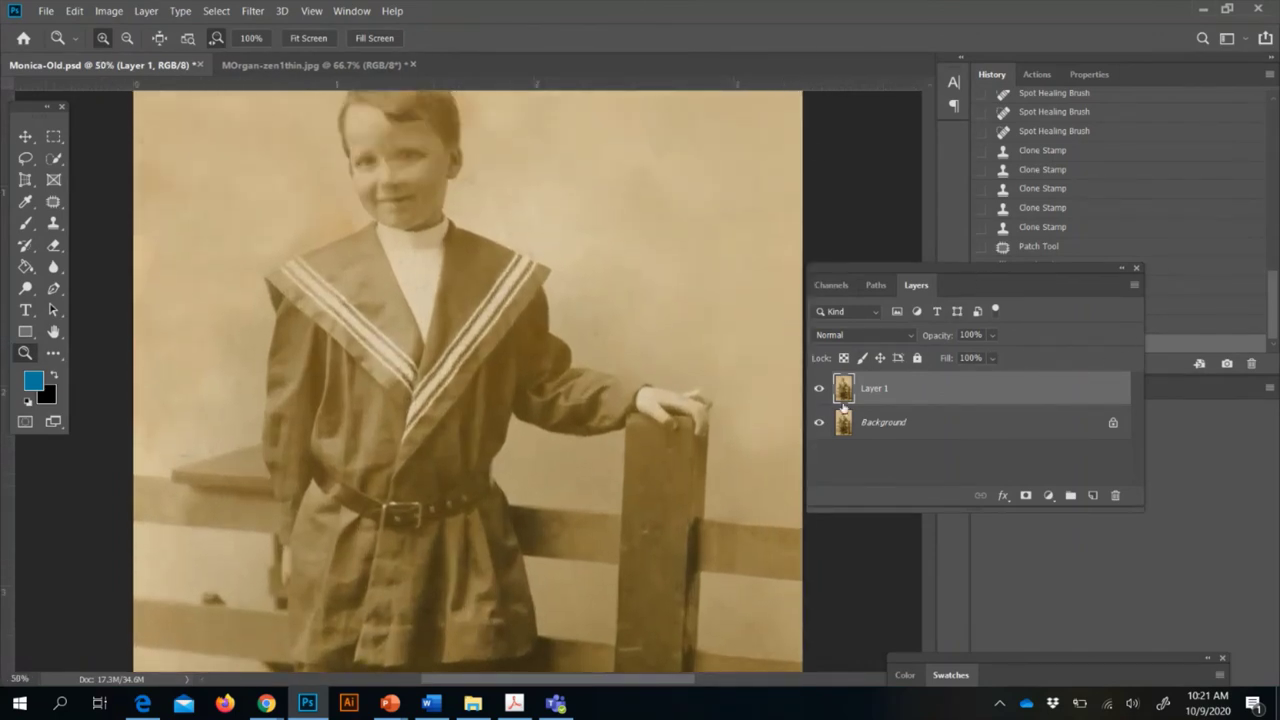
pyautogui.click(819, 390)
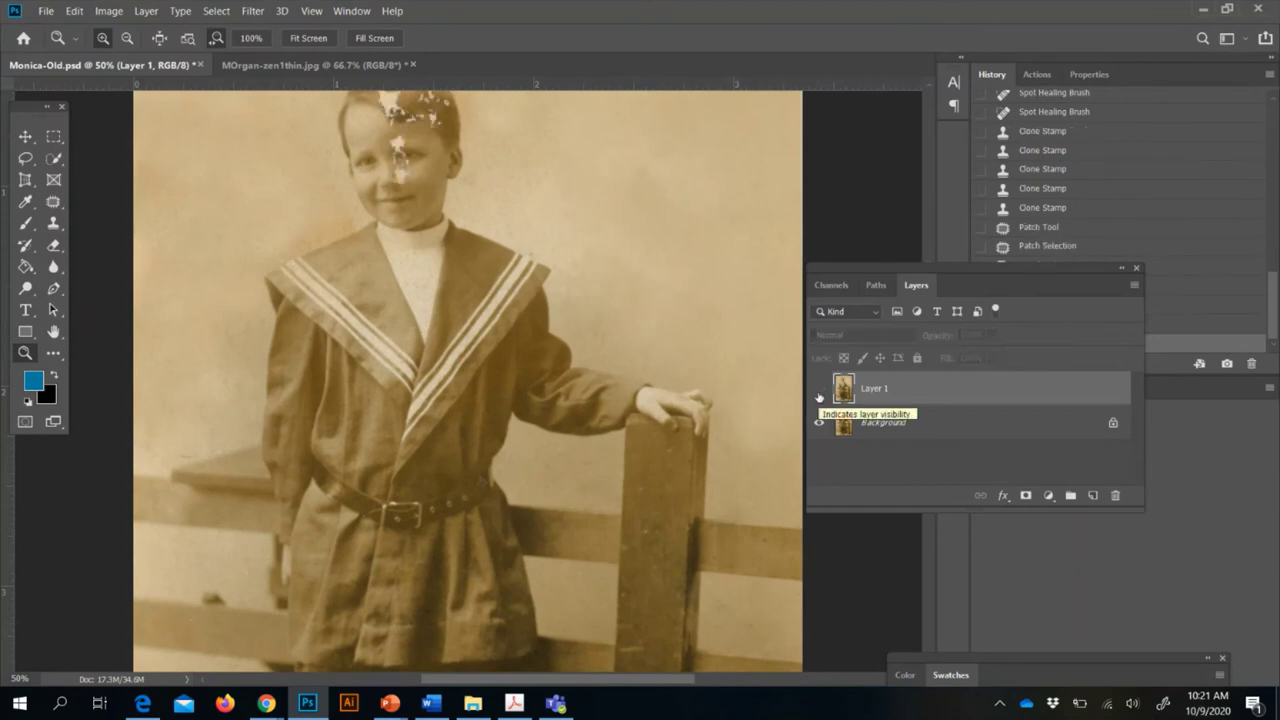
pyautogui.click(819, 390)
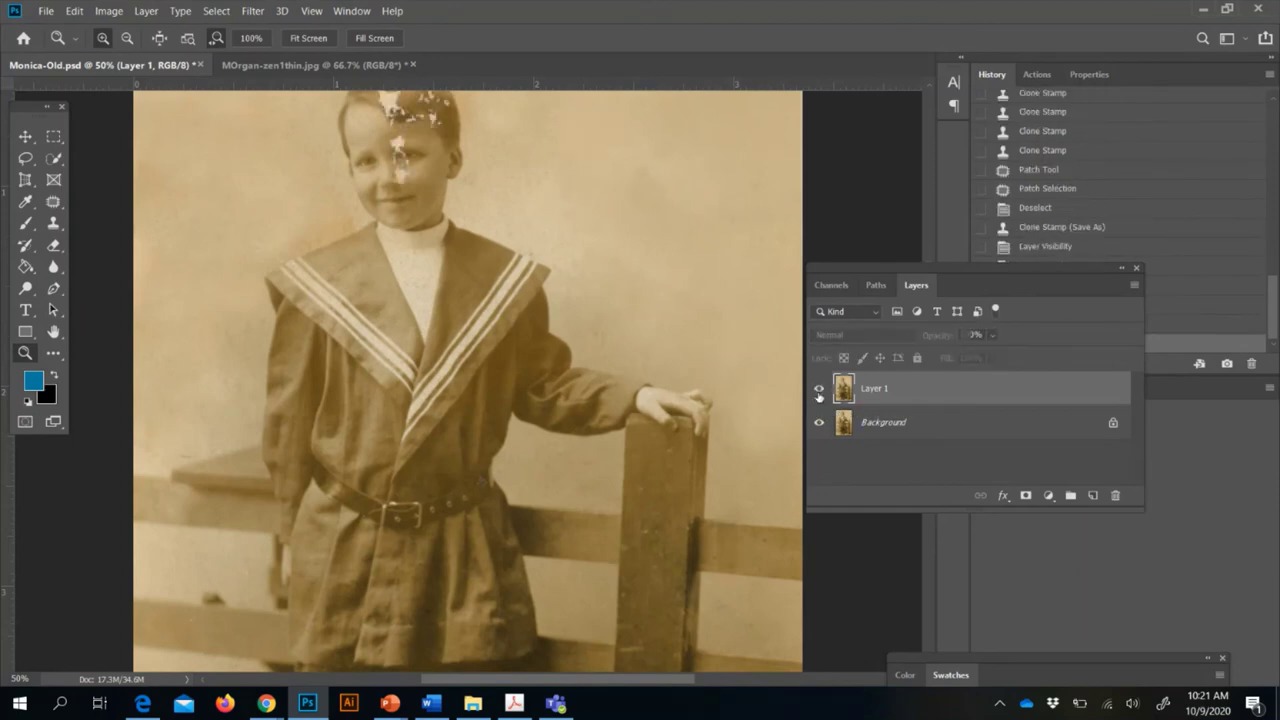
pyautogui.click(819, 390)
pyautogui.click(819, 390)
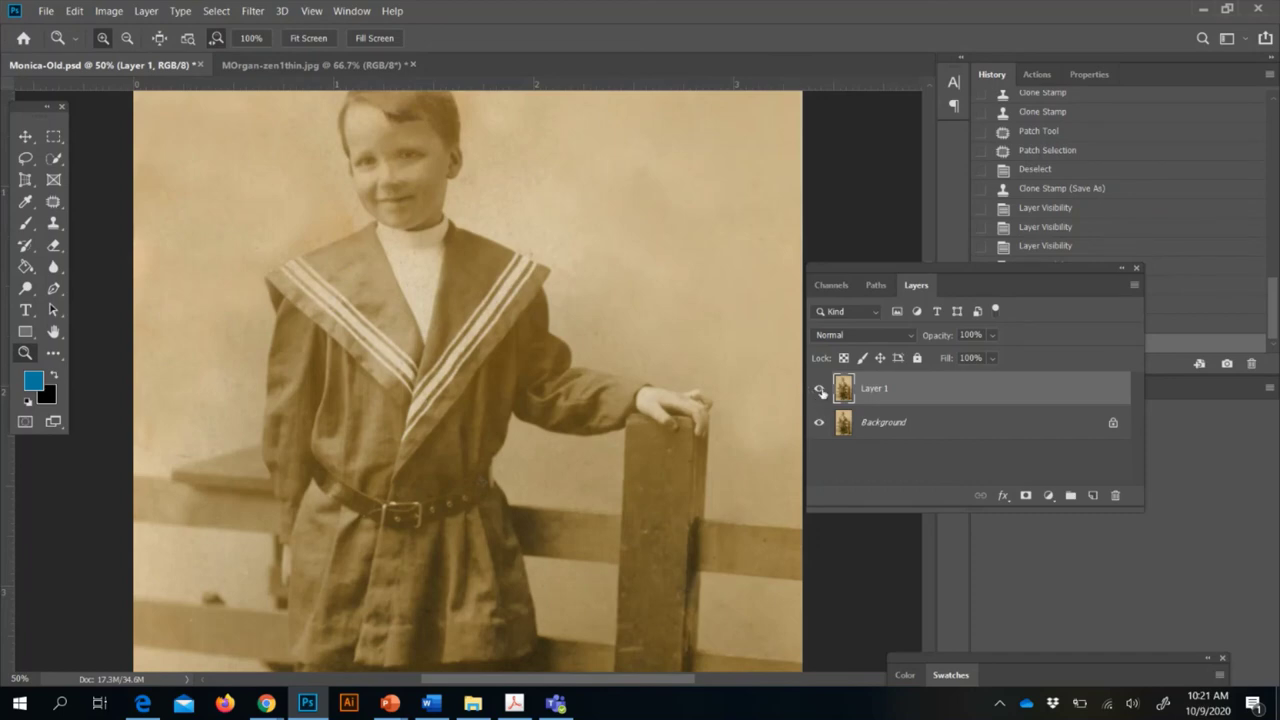
pyautogui.click(819, 389)
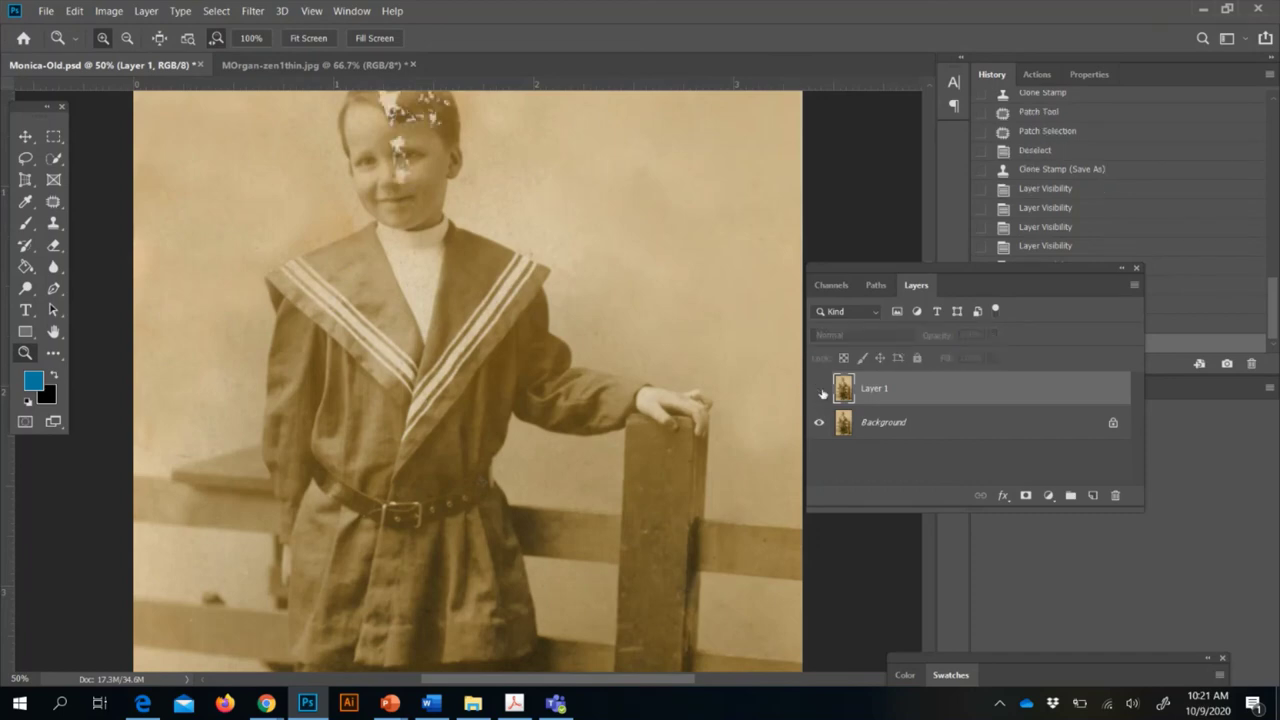
pyautogui.click(820, 389)
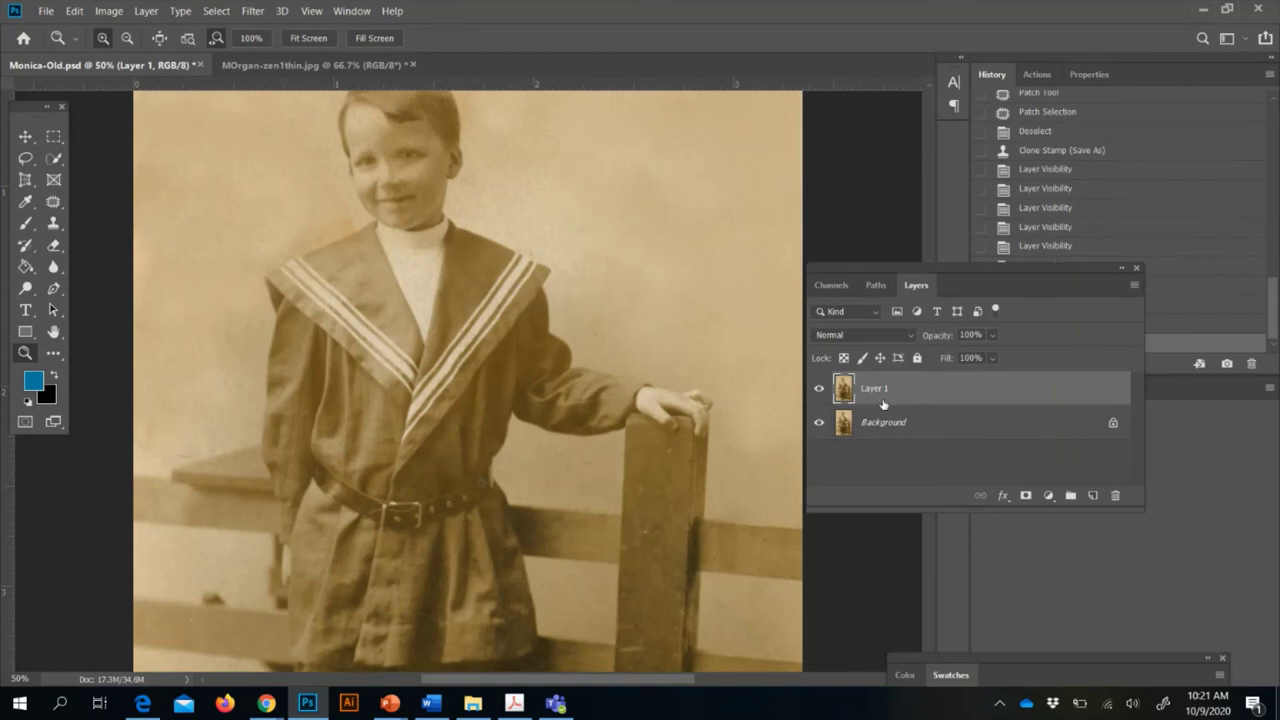
# Delete the retouched Layer 1, duplicate the damaged Background as a fresh working layer, and toggle the visibility of both layers
pyautogui.press('Delete')
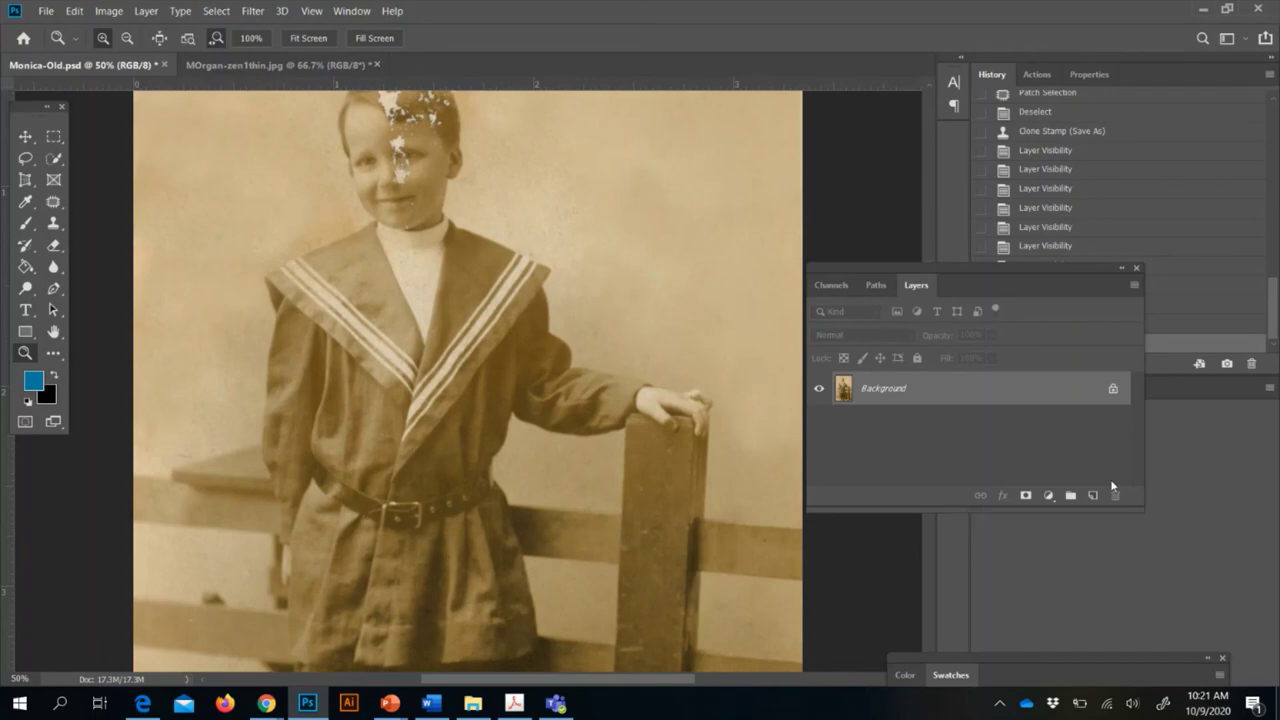
pyautogui.hotkey('ctrl', 'z')
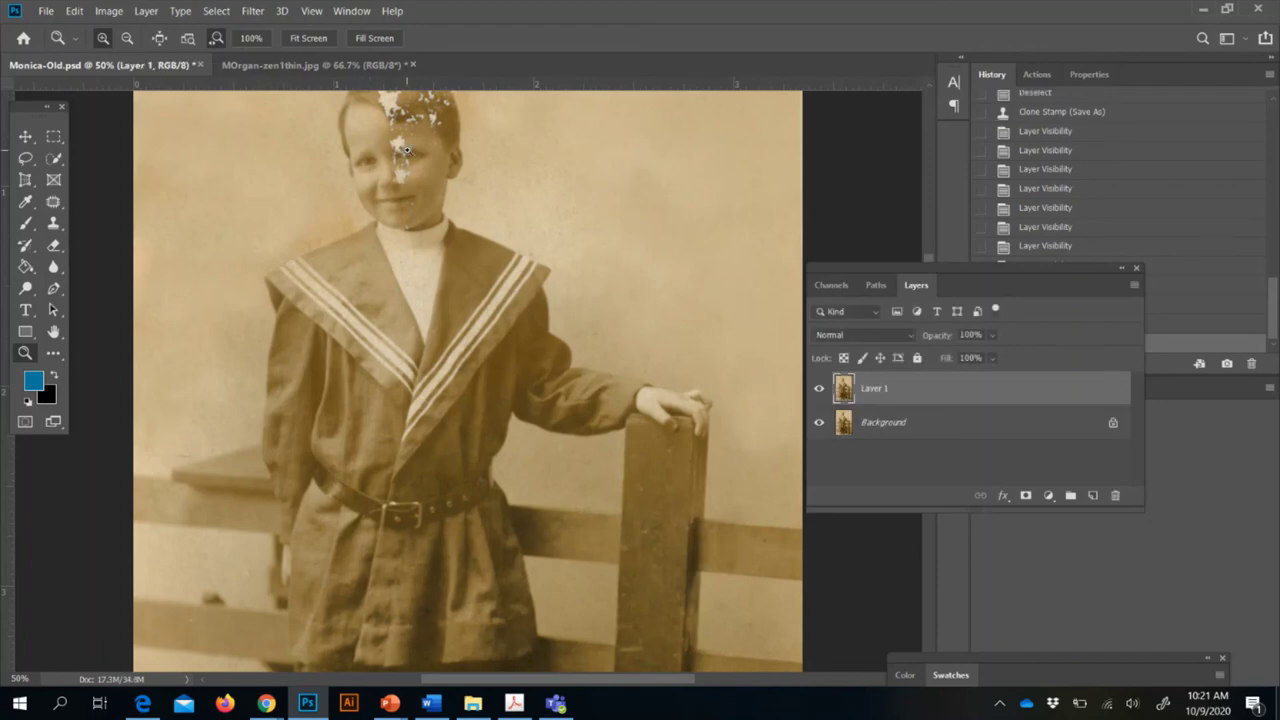
pyautogui.scroll(2, 406, 150)
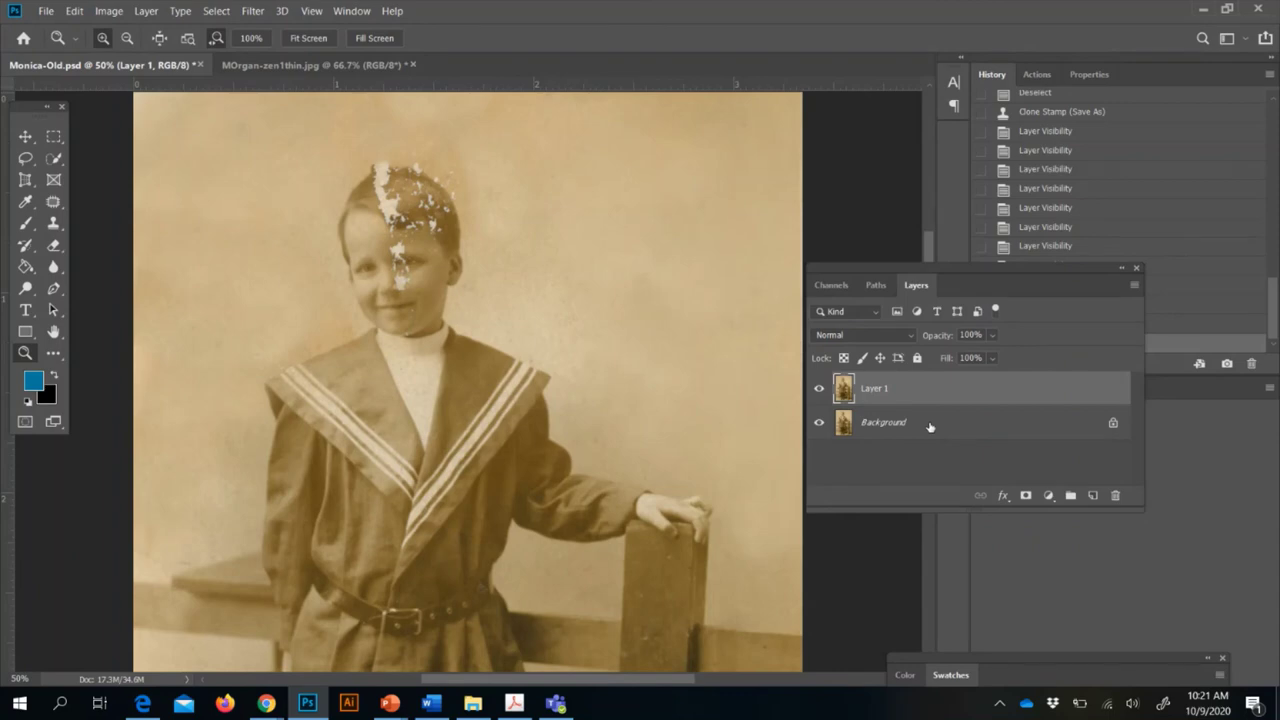
pyautogui.click(818, 423)
pyautogui.click(818, 423)
pyautogui.click(818, 388)
pyautogui.click(818, 388)
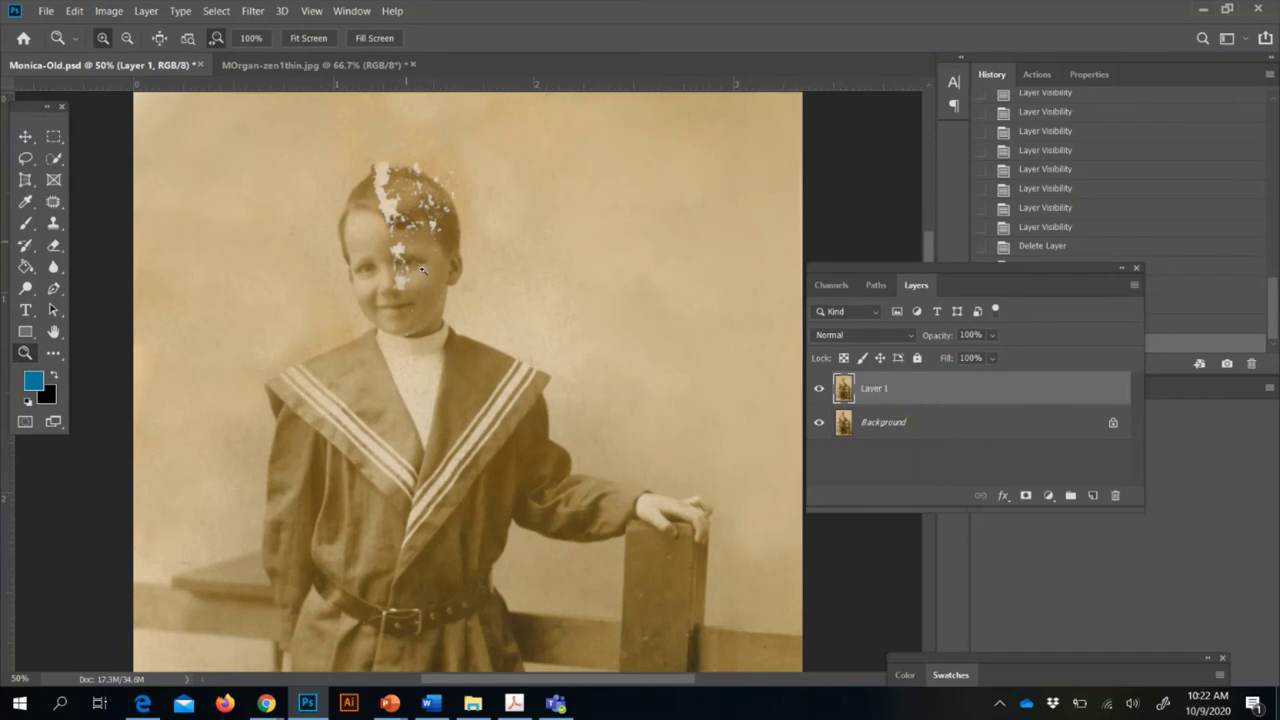
# Undo the Background duplicate and the layer deletion to bring back the retouched Layer 1
pyautogui.hotkey('ctrl', 'z')
pyautogui.hotkey('ctrl', 'z')
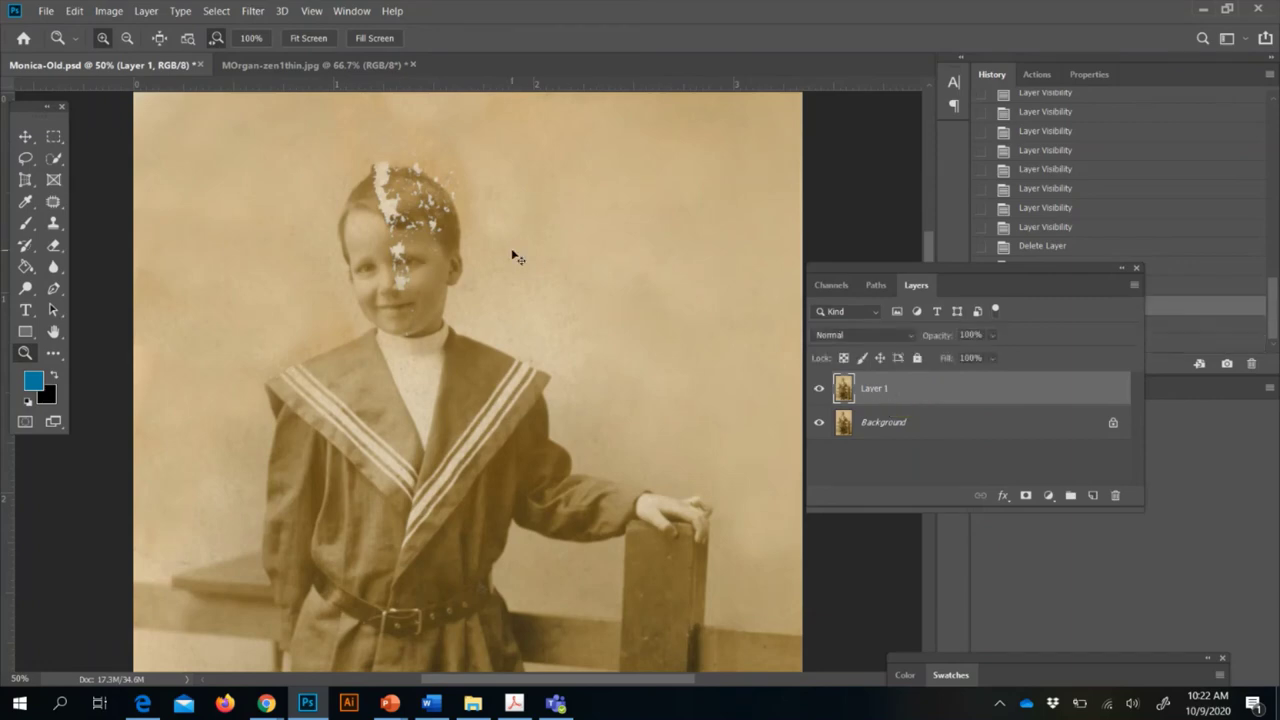
pyautogui.hotkey('ctrl', 'z')
pyautogui.hotkey('ctrl', 'z')
pyautogui.hotkey('ctrl', 'z')
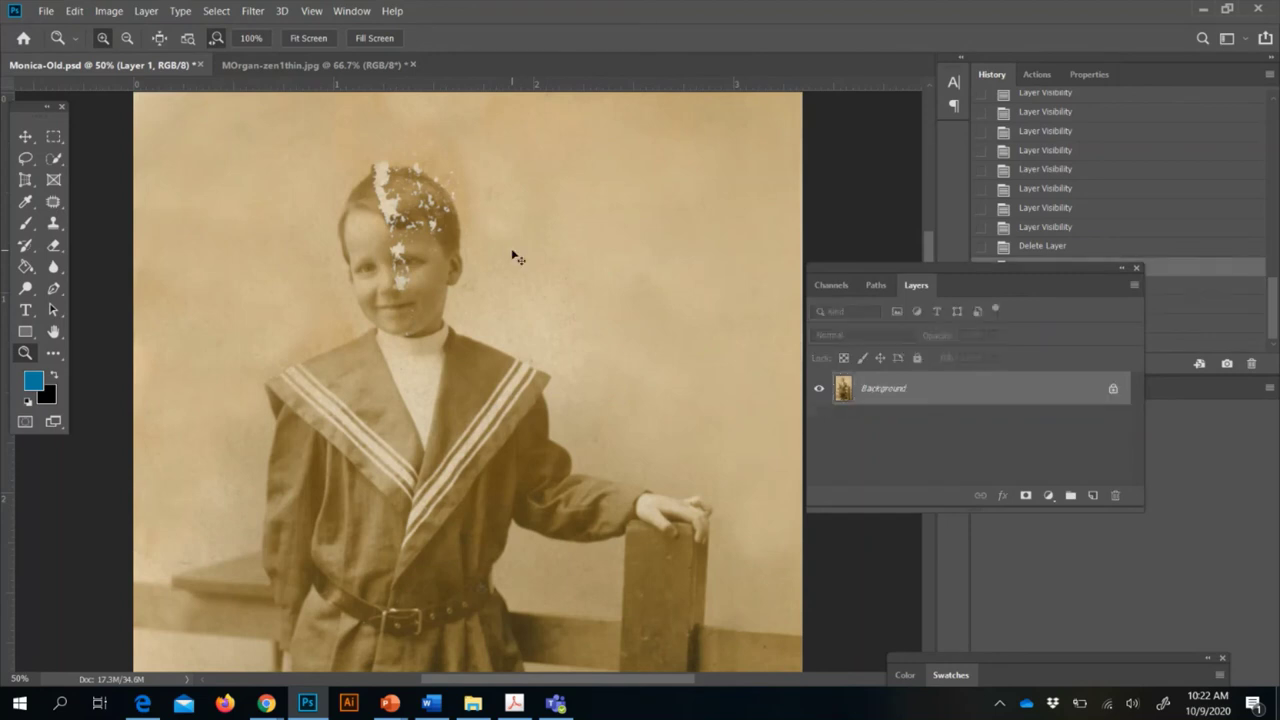
pyautogui.hotkey('ctrl', 'z')
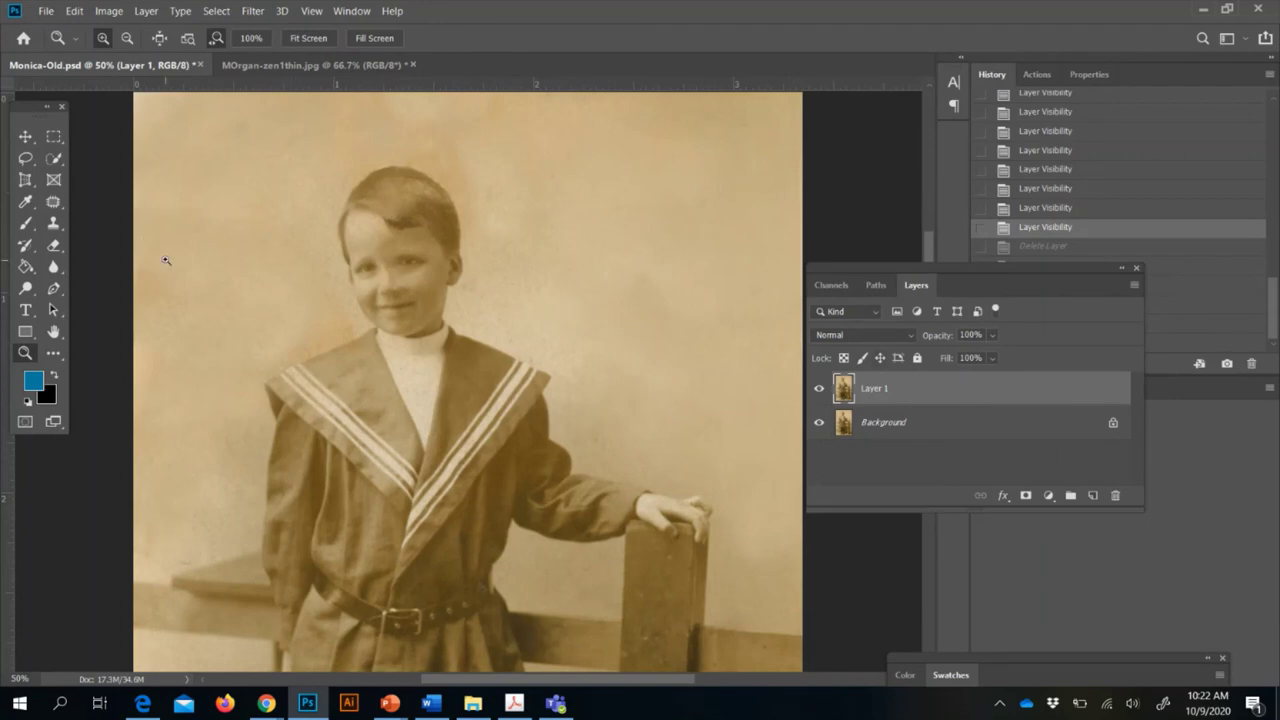
# Save the restored photo as a layered Photoshop file on the Desktop under its existing name, replacing the old file with Maximize Compatibility on
pyautogui.click(47, 11)
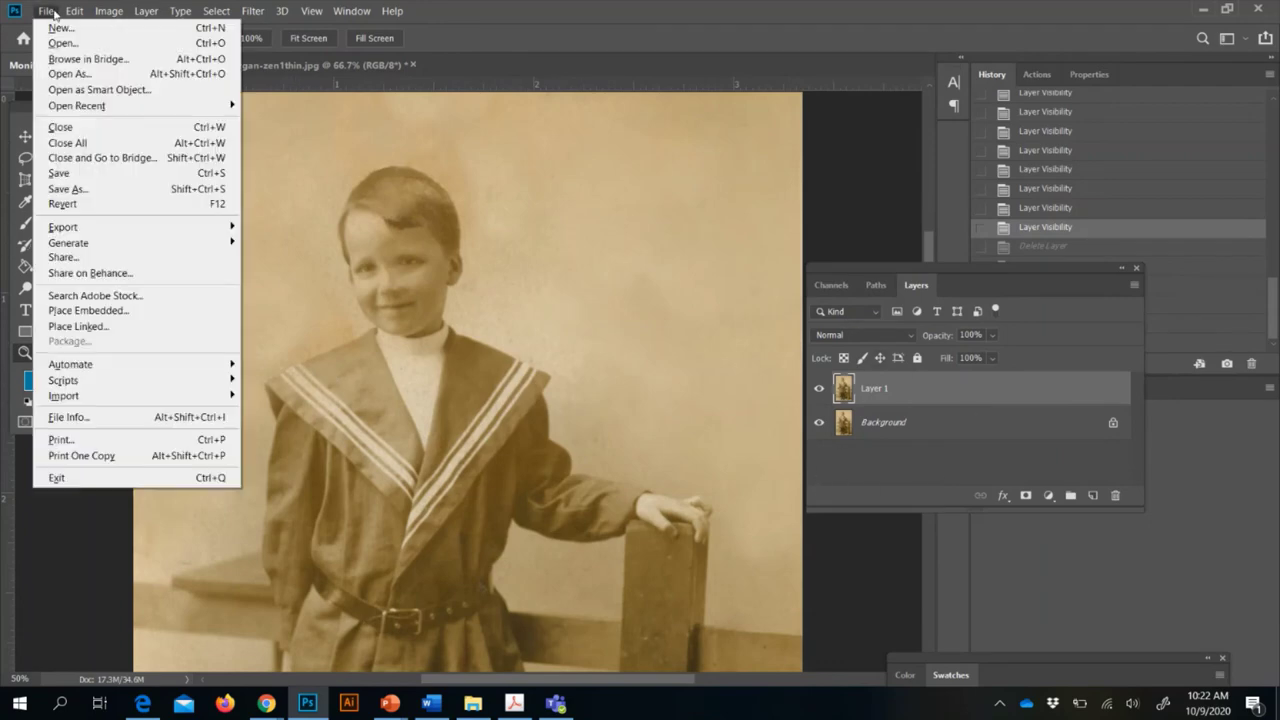
pyautogui.click(104, 189)
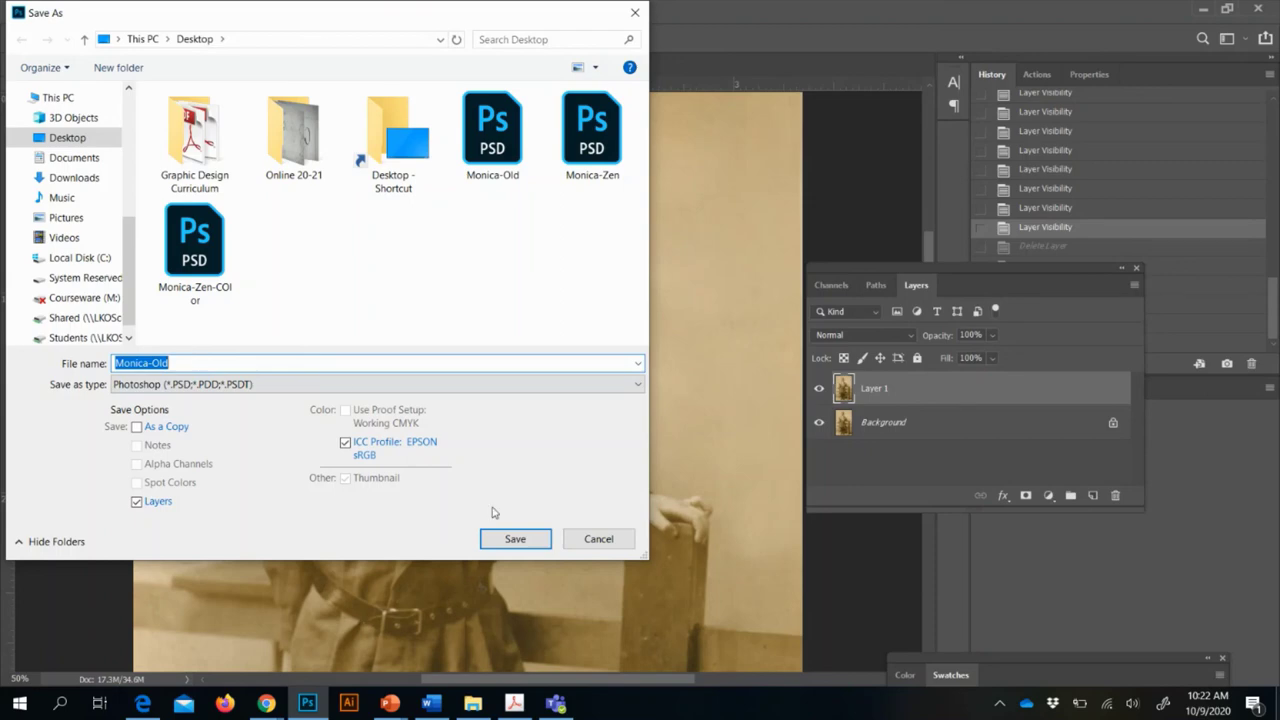
pyautogui.click(515, 539)
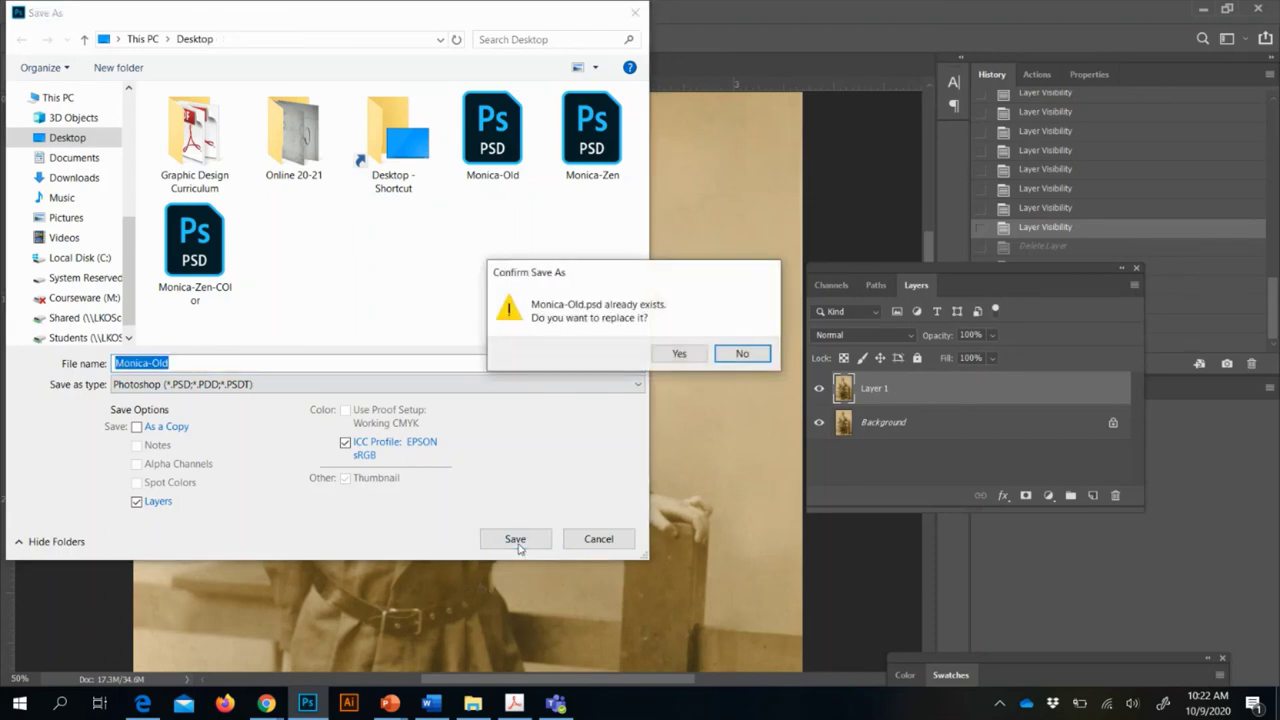
pyautogui.click(679, 353)
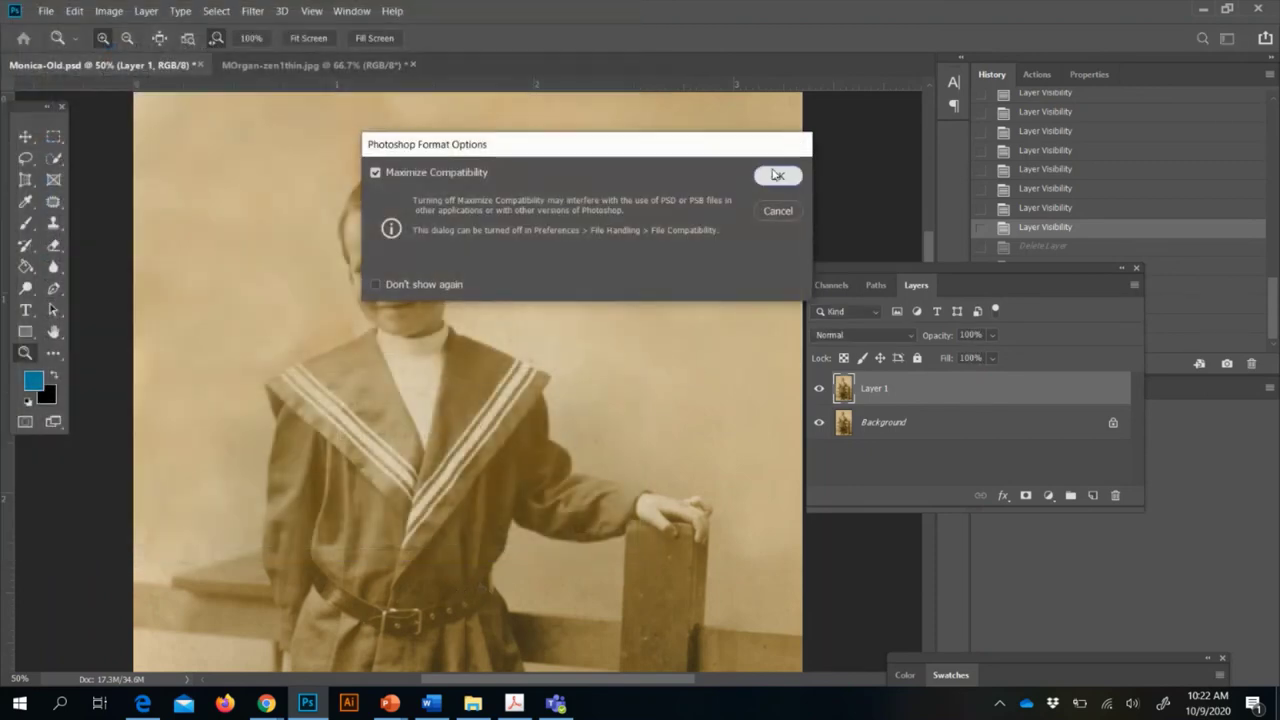
pyautogui.click(777, 176)
# Save a JPEG copy on the Desktop under the same name, replacing the existing file, with quality 12 (Maximum) and Baseline ("Standard") format
pyautogui.click(46, 12)
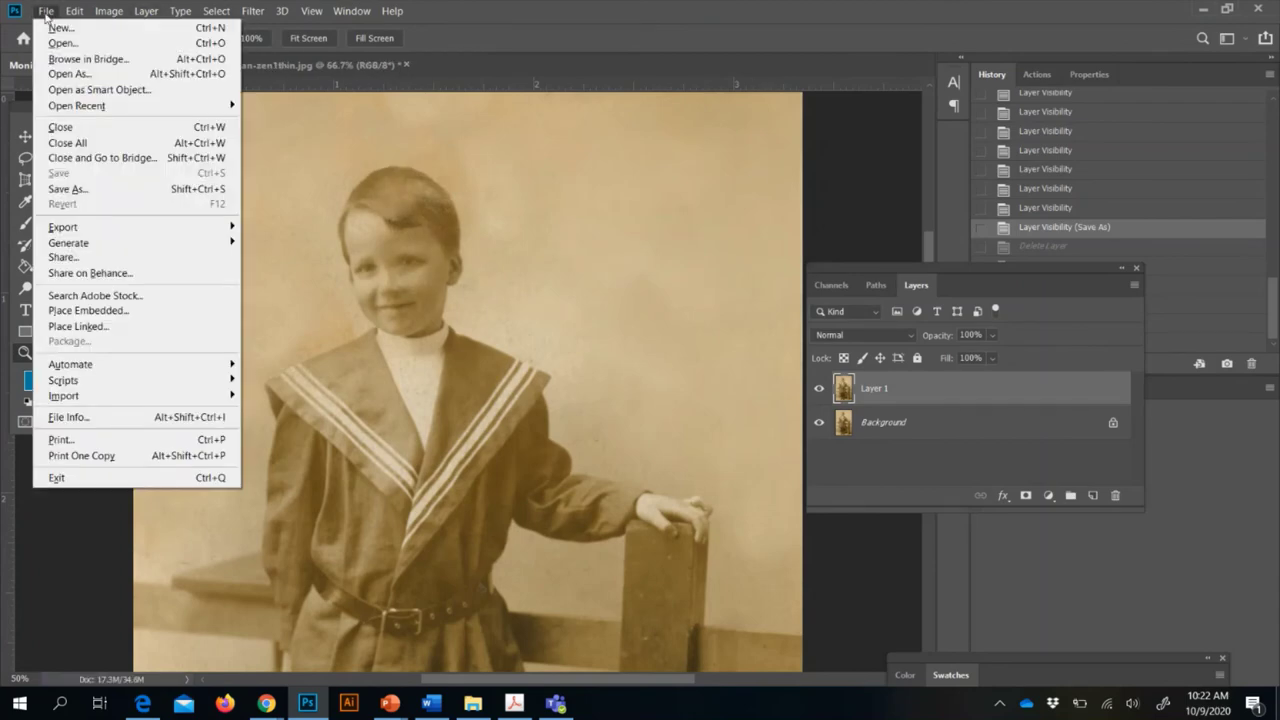
pyautogui.click(104, 188)
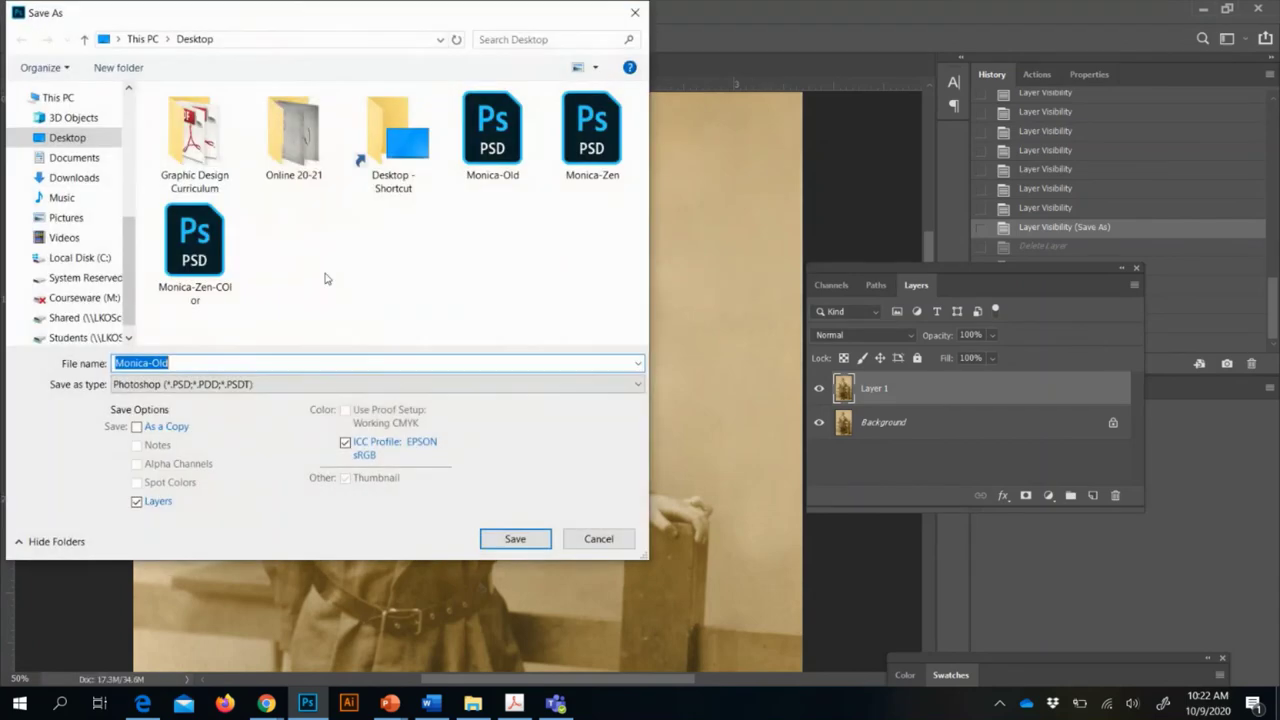
pyautogui.click(230, 384)
pyautogui.click(222, 509)
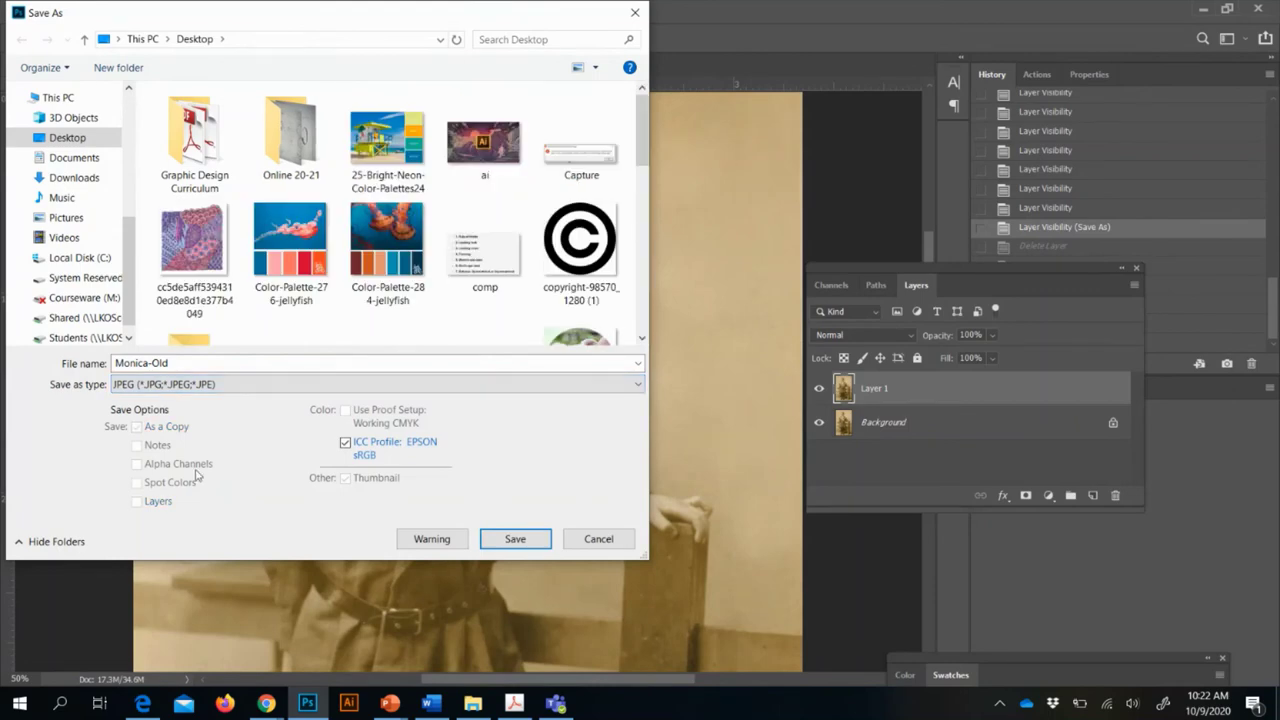
pyautogui.click(529, 540)
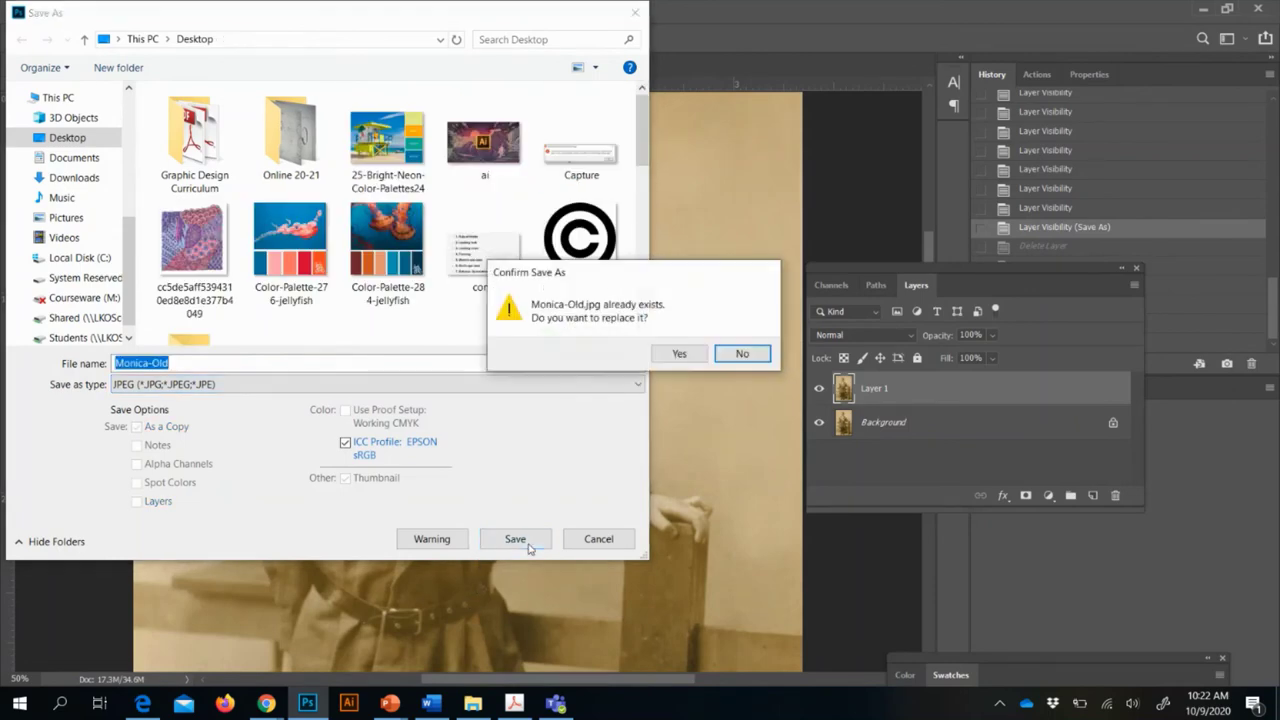
pyautogui.click(682, 354)
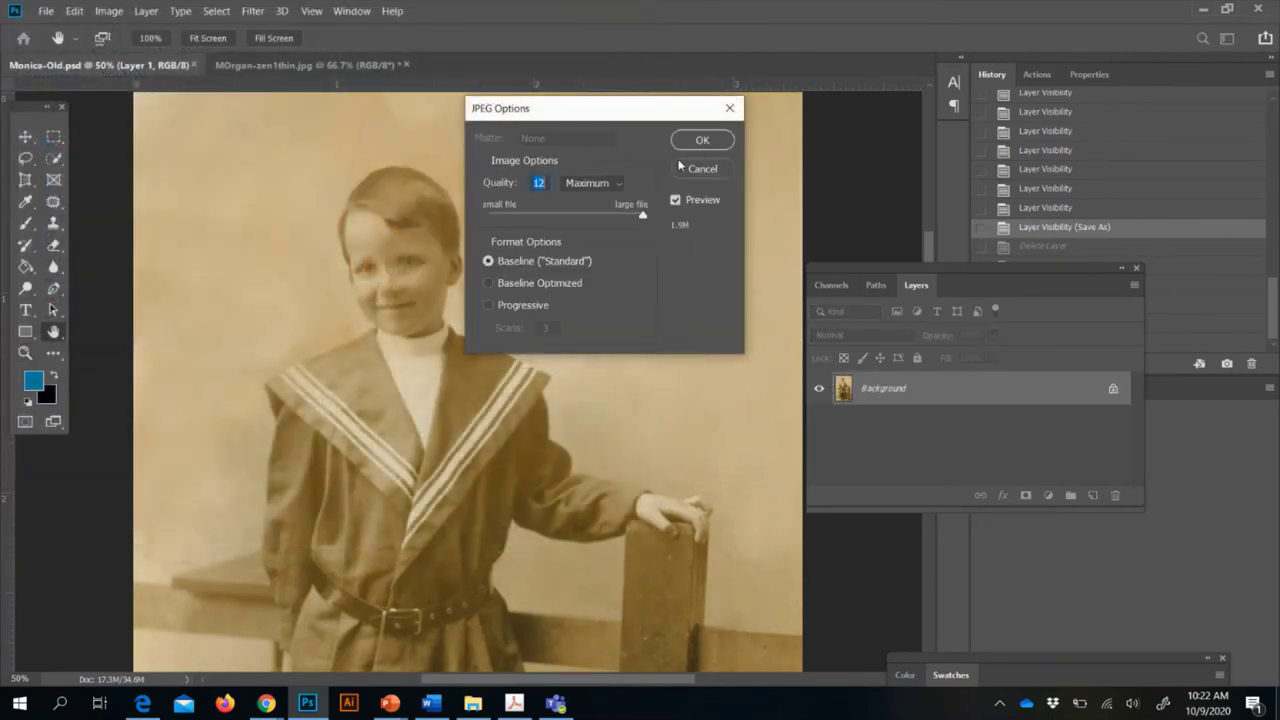
pyautogui.click(693, 147)
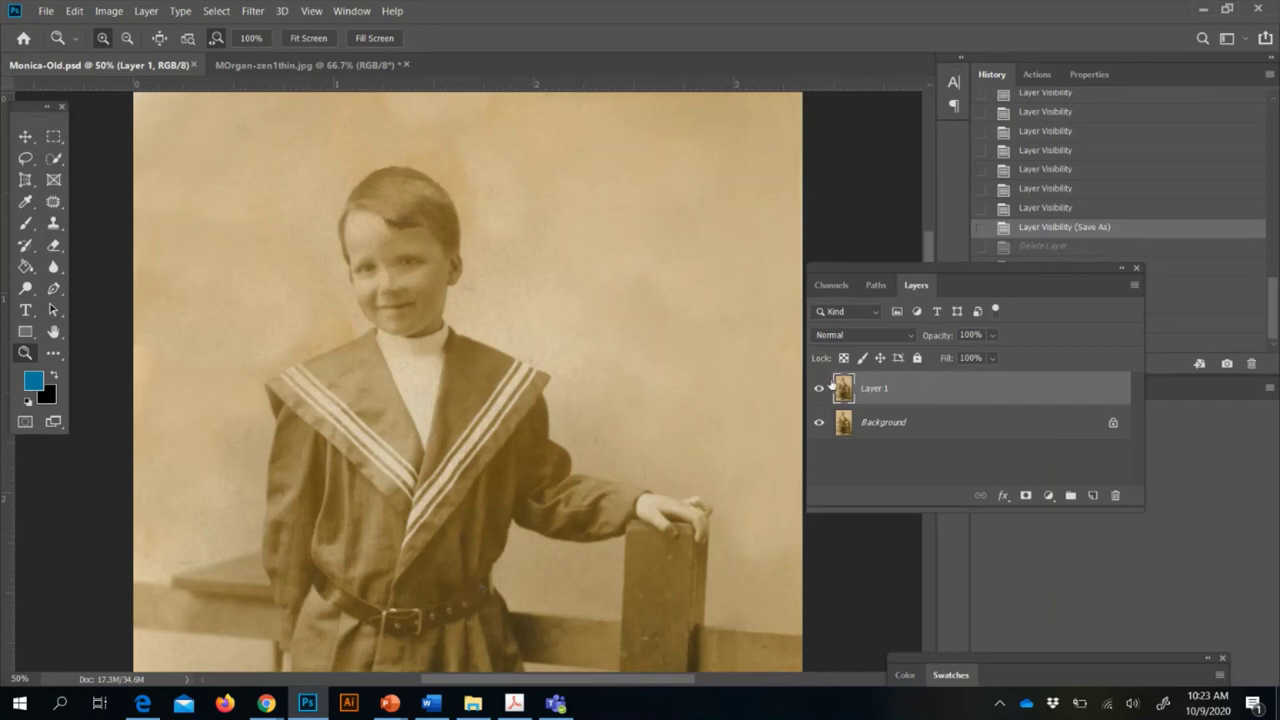
# Hide and show Layer 1 once more to compare the saved restoration with the original photo
pyautogui.click(820, 388)
pyautogui.click(822, 388)
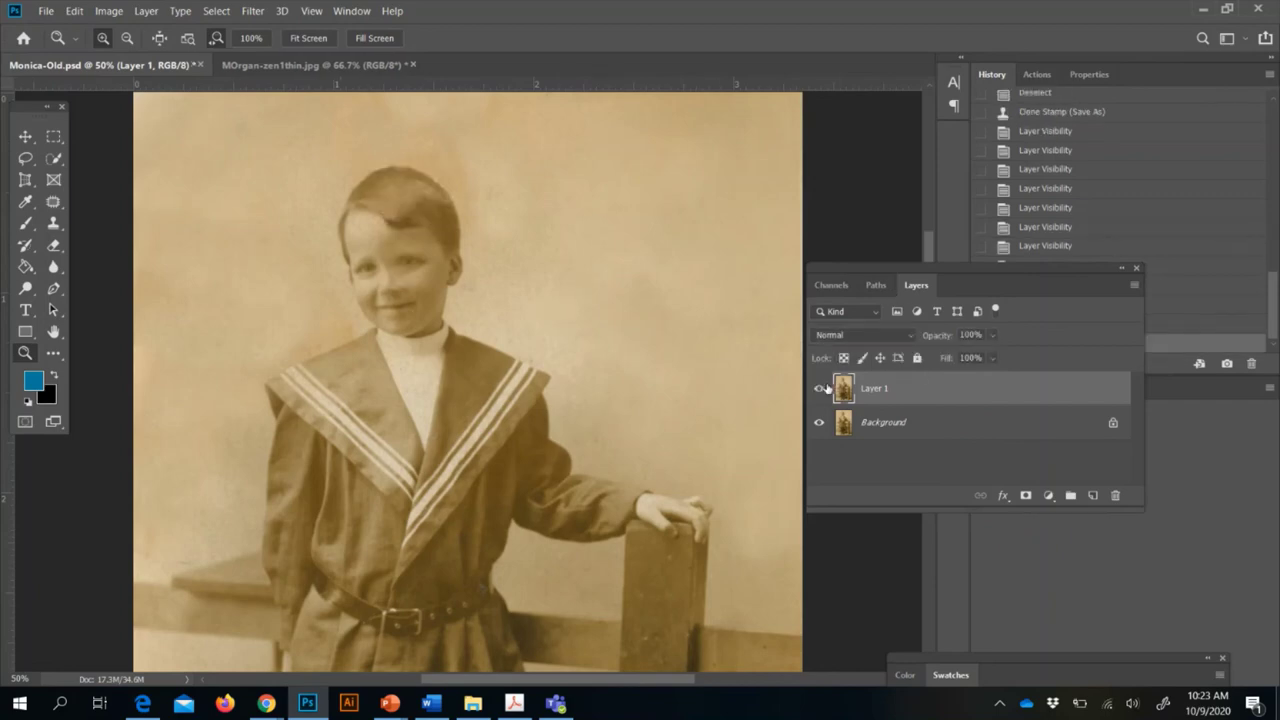